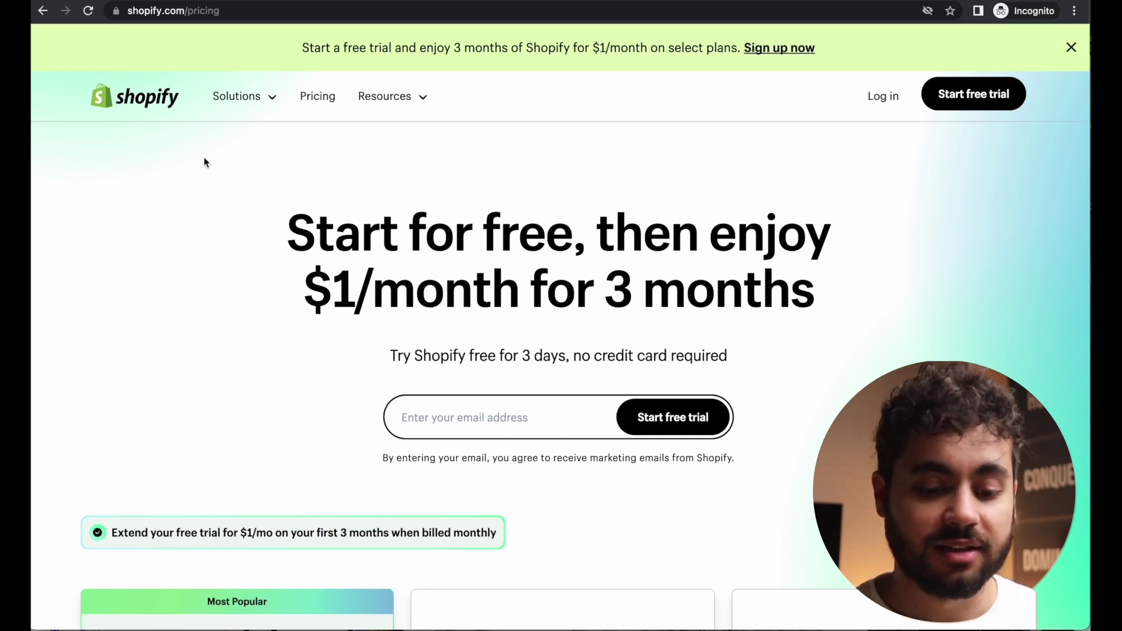
scroll(205, 163, down, 1)
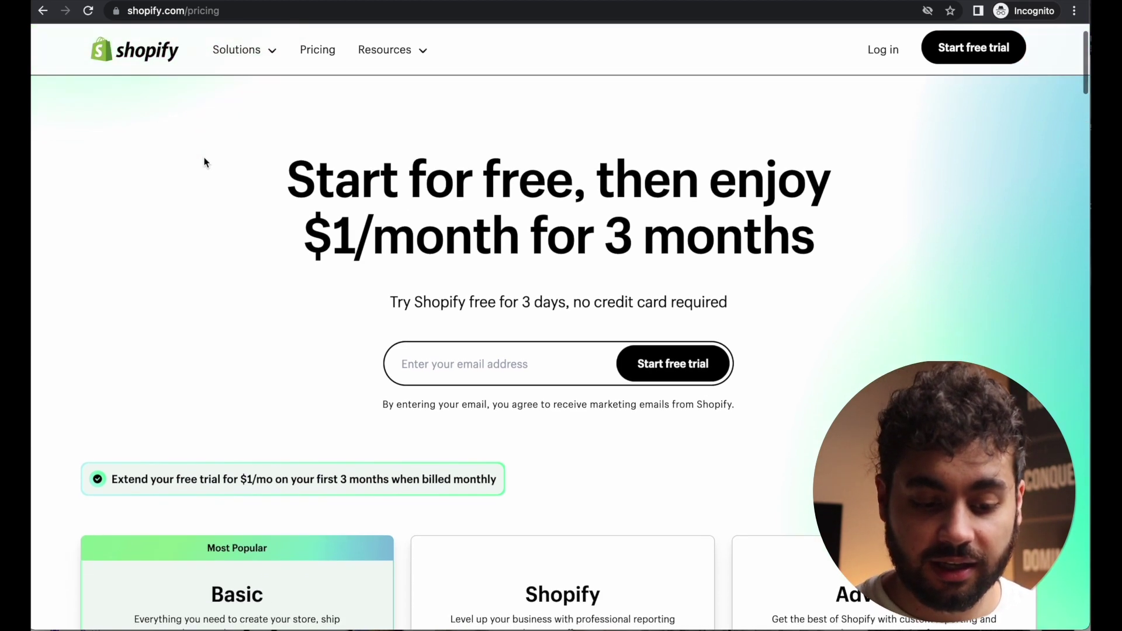
scroll(205, 162, up, 1)
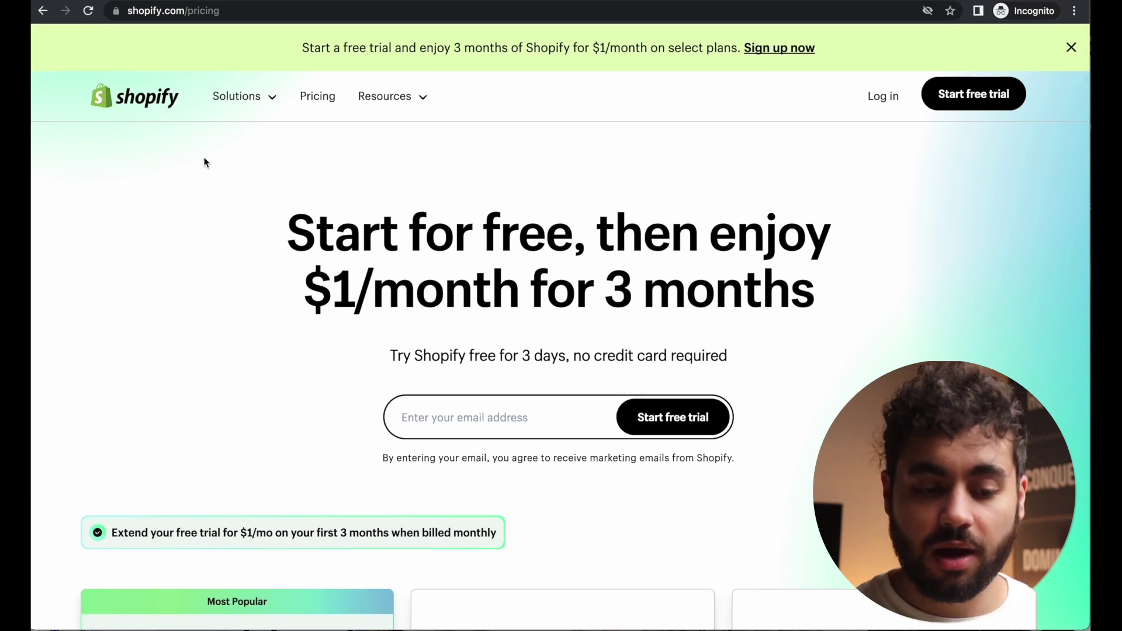
scroll(205, 163, down, 1)
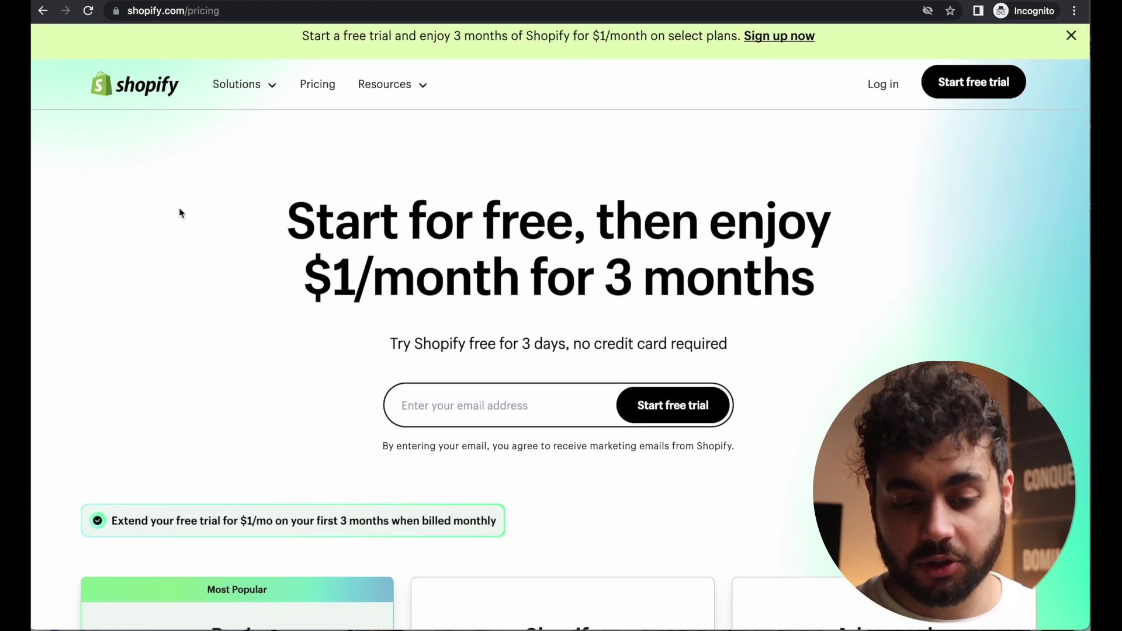
scroll(179, 210, down, 1)
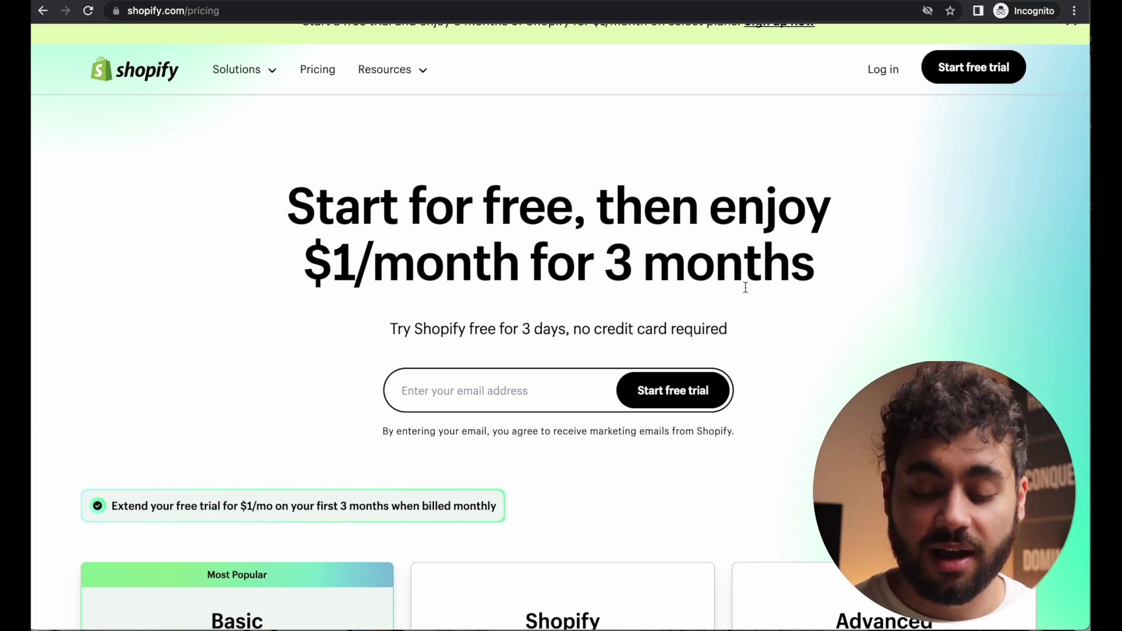
scroll(746, 286, down, 6)
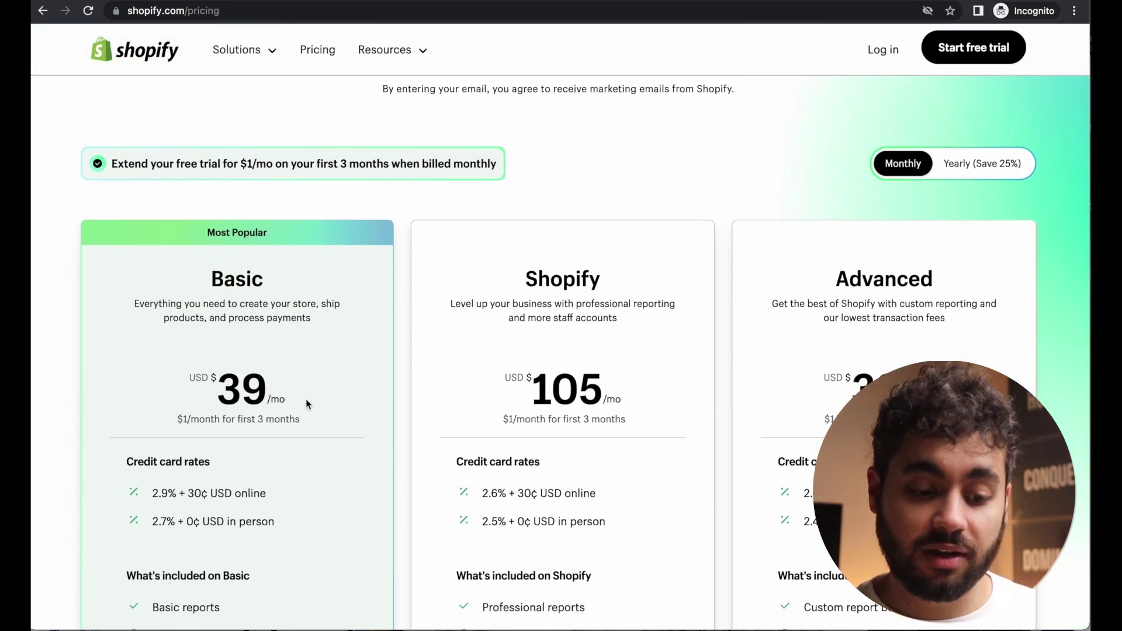
scroll(587, 143, up, 6)
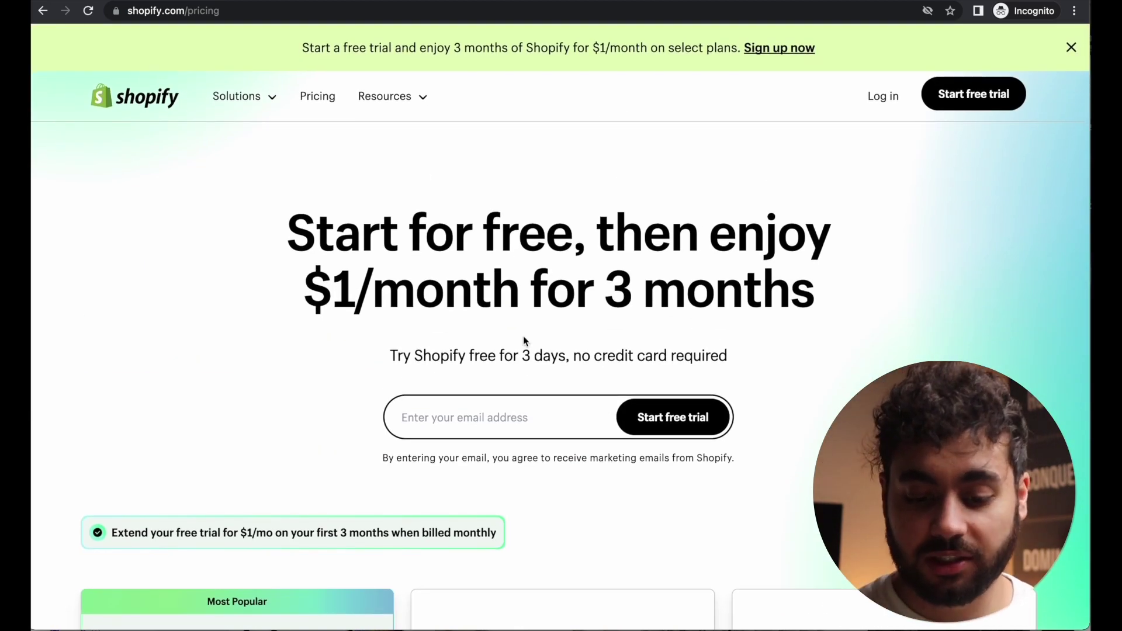
- Enter your email address in the signup field and submit it to start the free trial
click(510, 421)
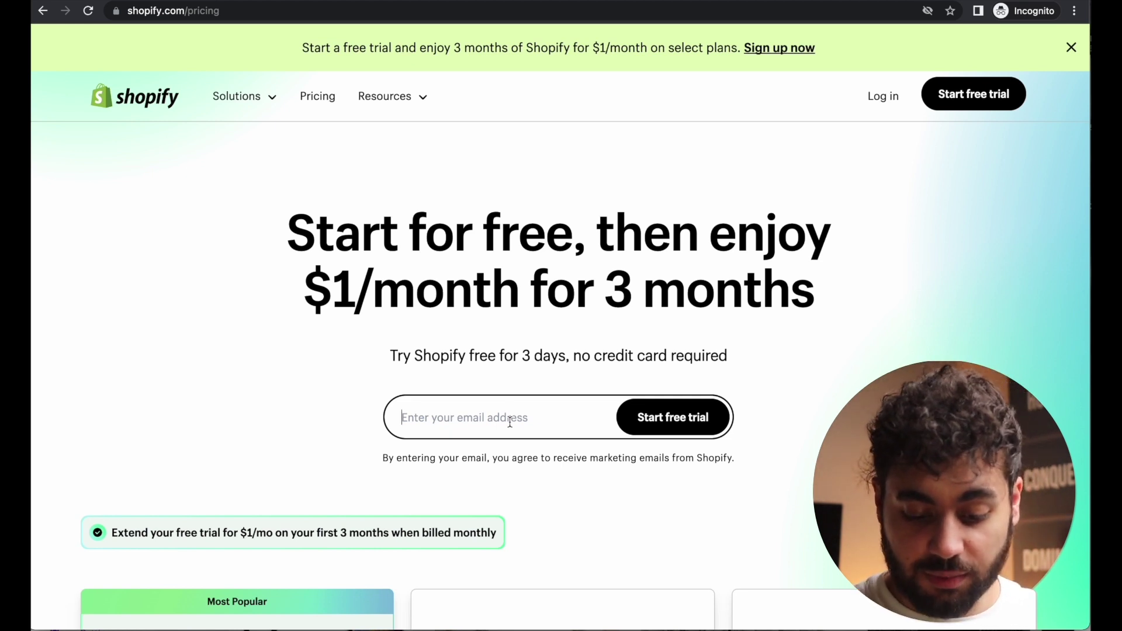
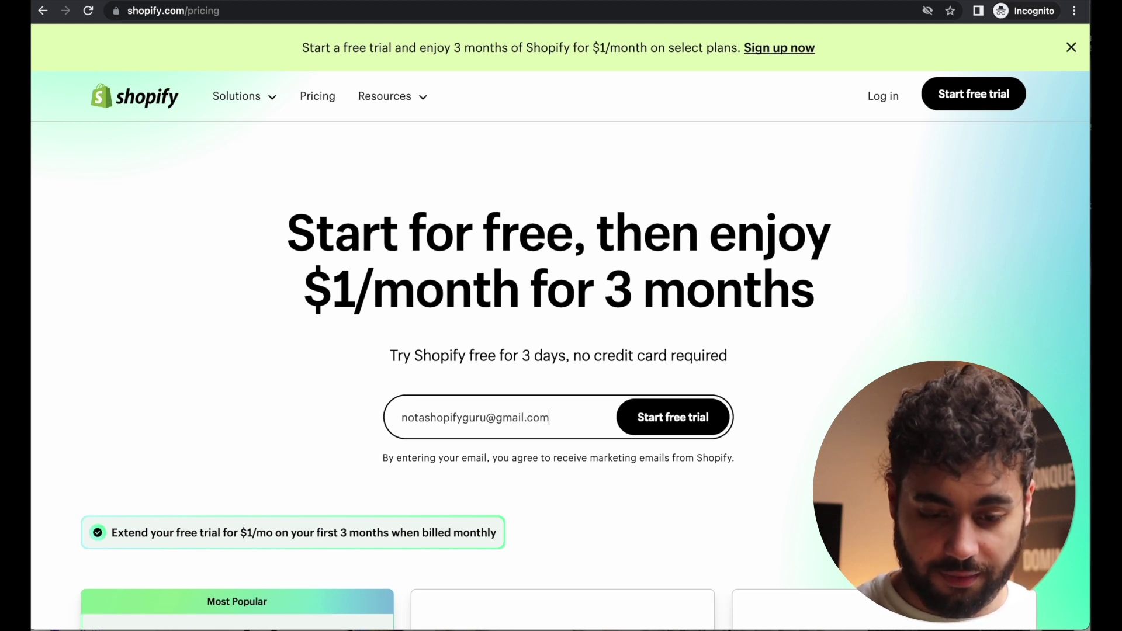
click(639, 405)
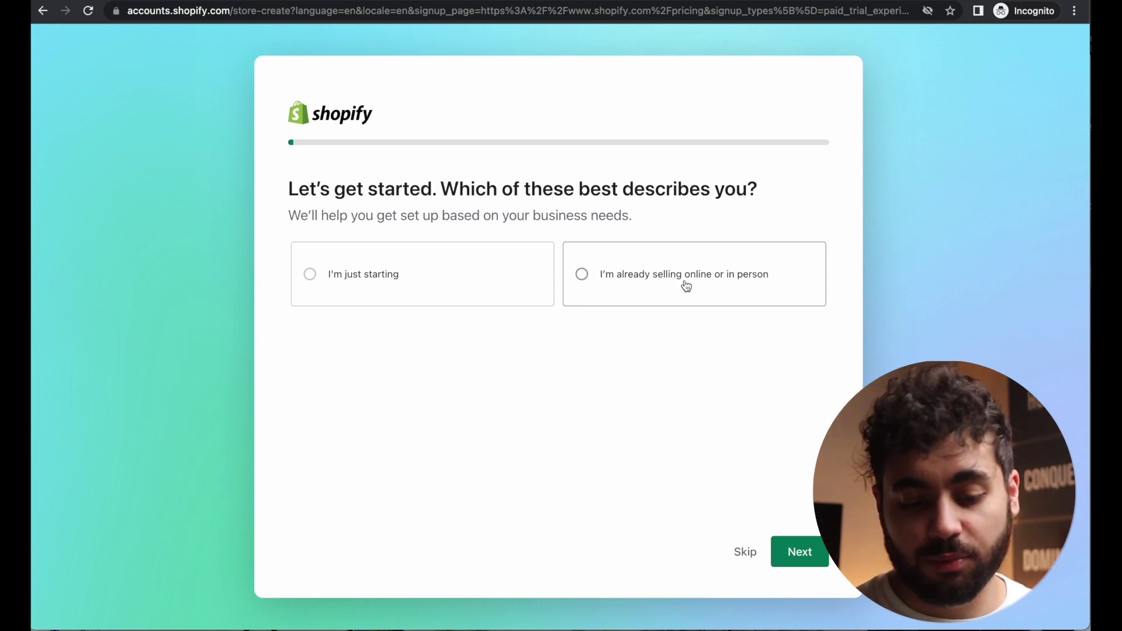
- Answer 'I'm just starting' and 'An online store', skip product and store name, and keep United States
click(426, 275)
click(786, 556)
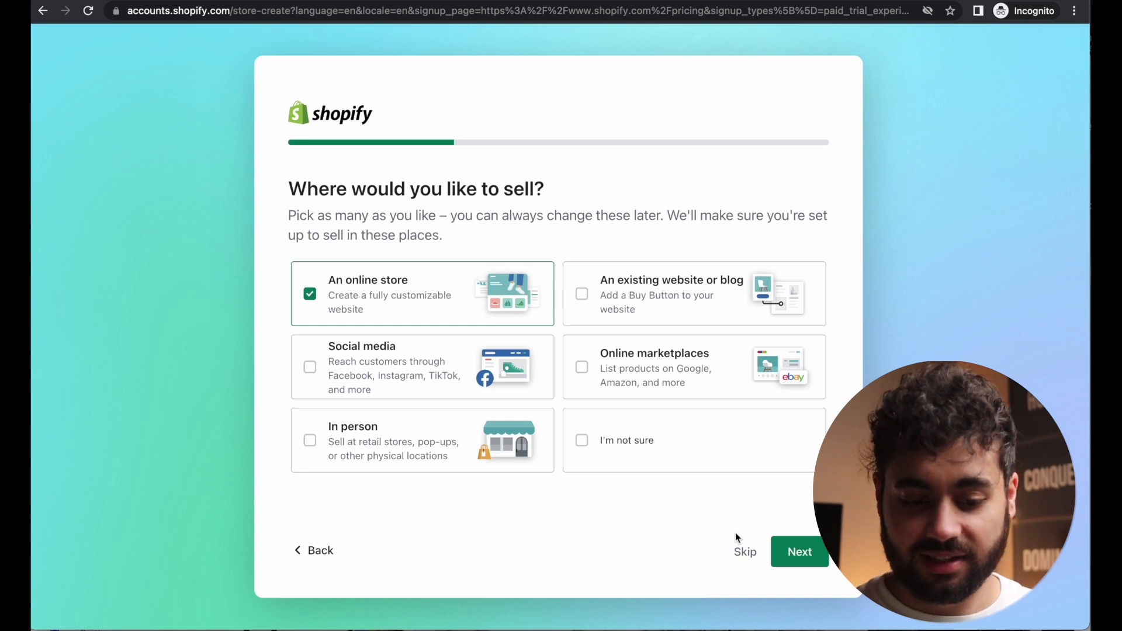
click(801, 552)
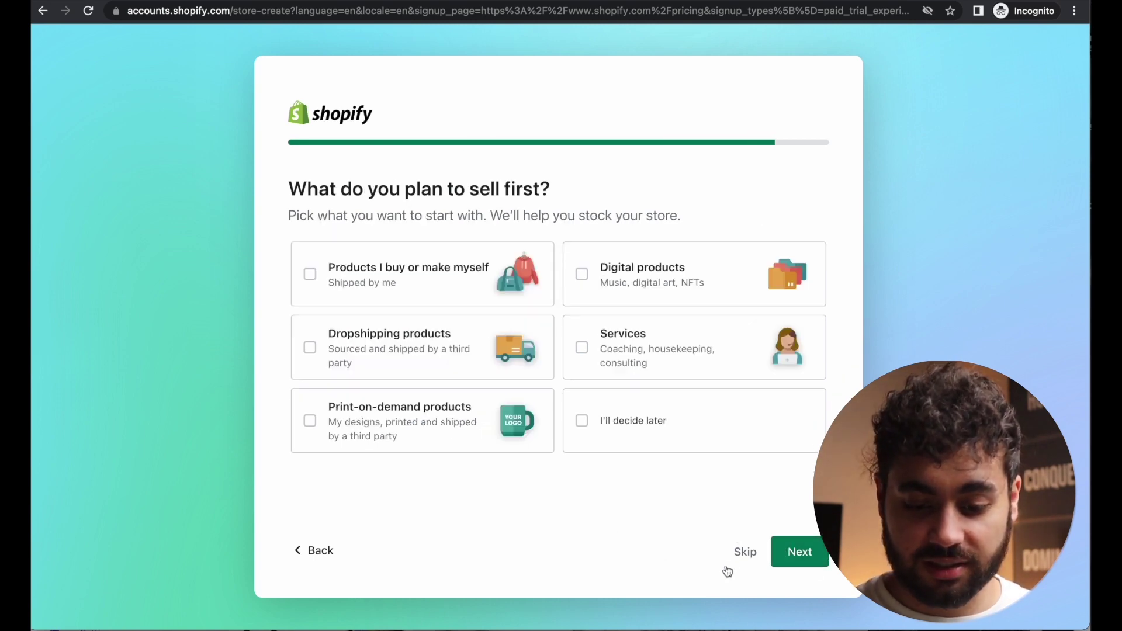
click(735, 554)
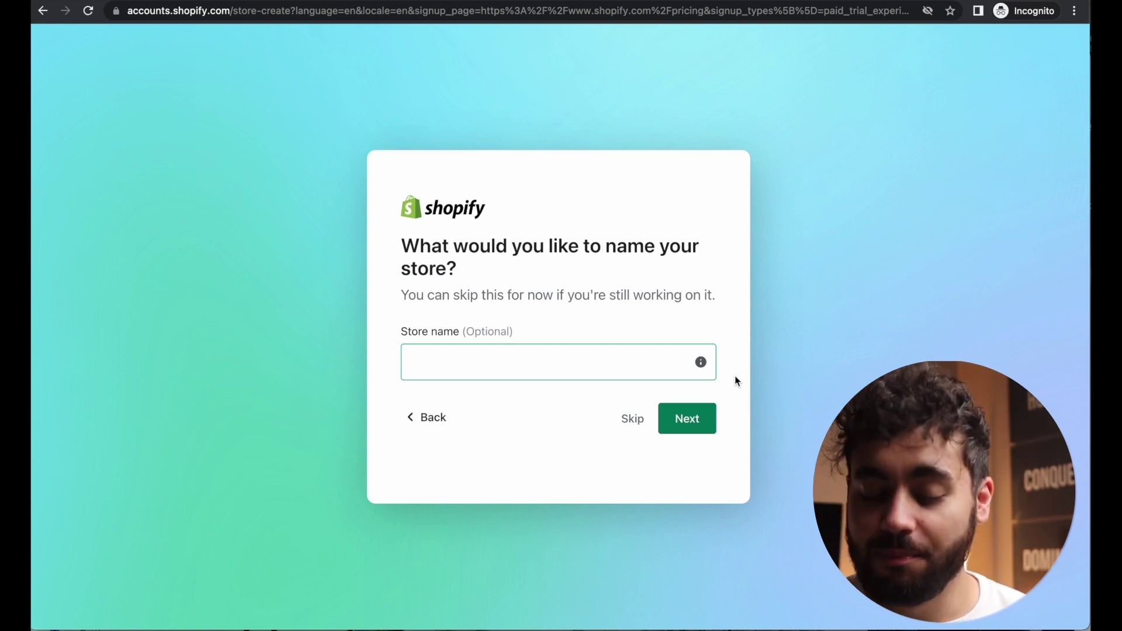
click(669, 429)
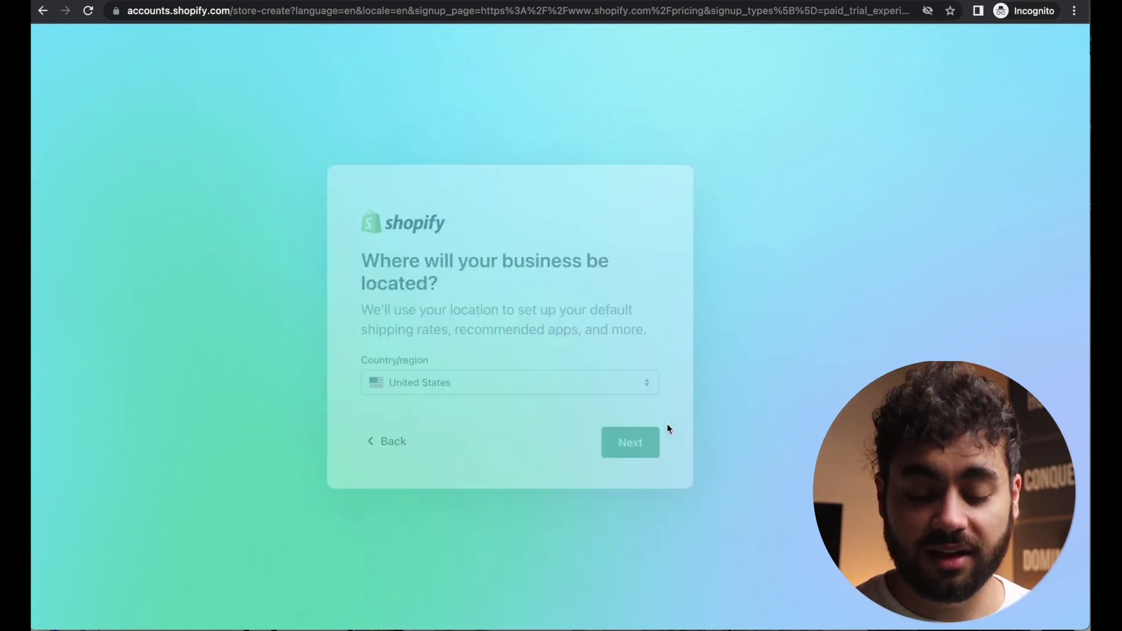
click(673, 442)
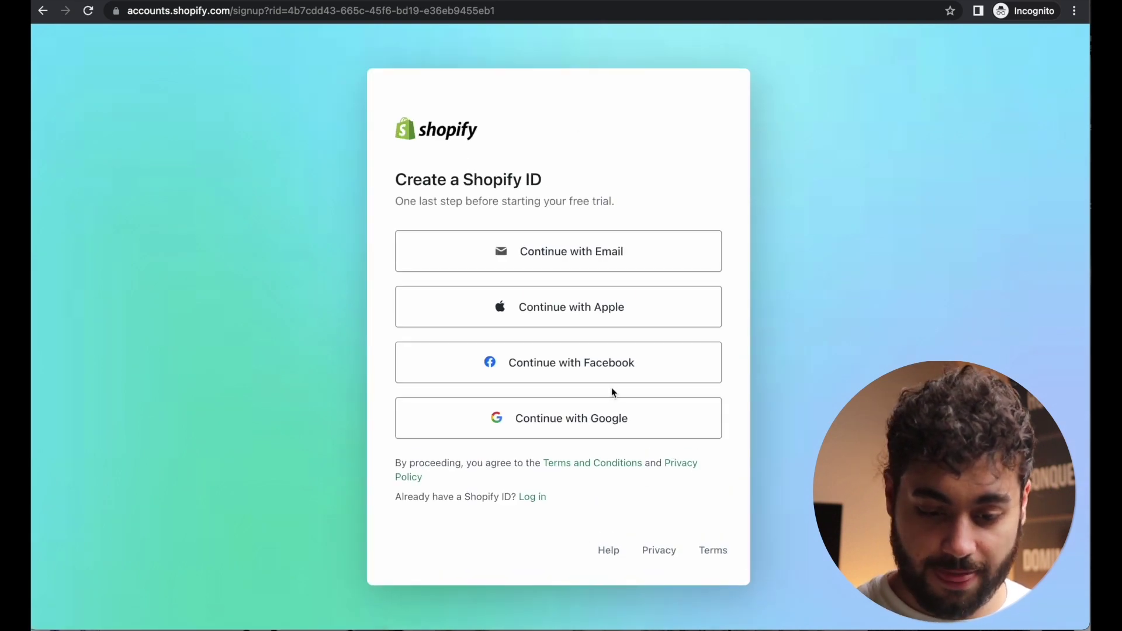
- Create the Shopify ID by continuing with a Google account
click(611, 423)
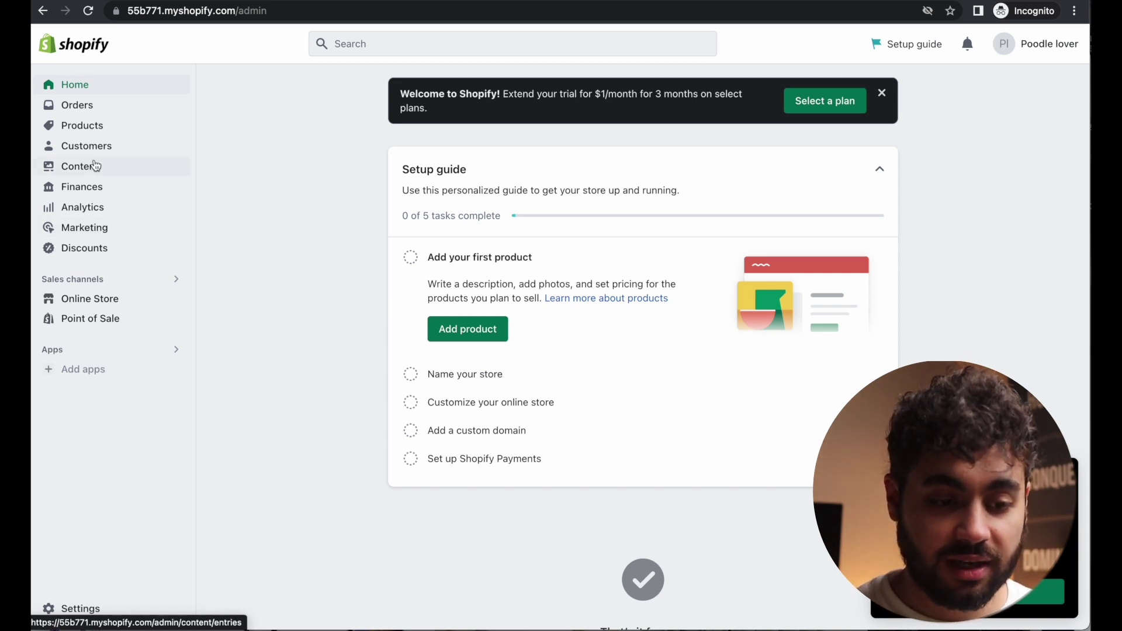
- Visit Orders, Products, Customers, Content, Finances, Analytics and Discounts, ending on the Online Store themes page
click(89, 104)
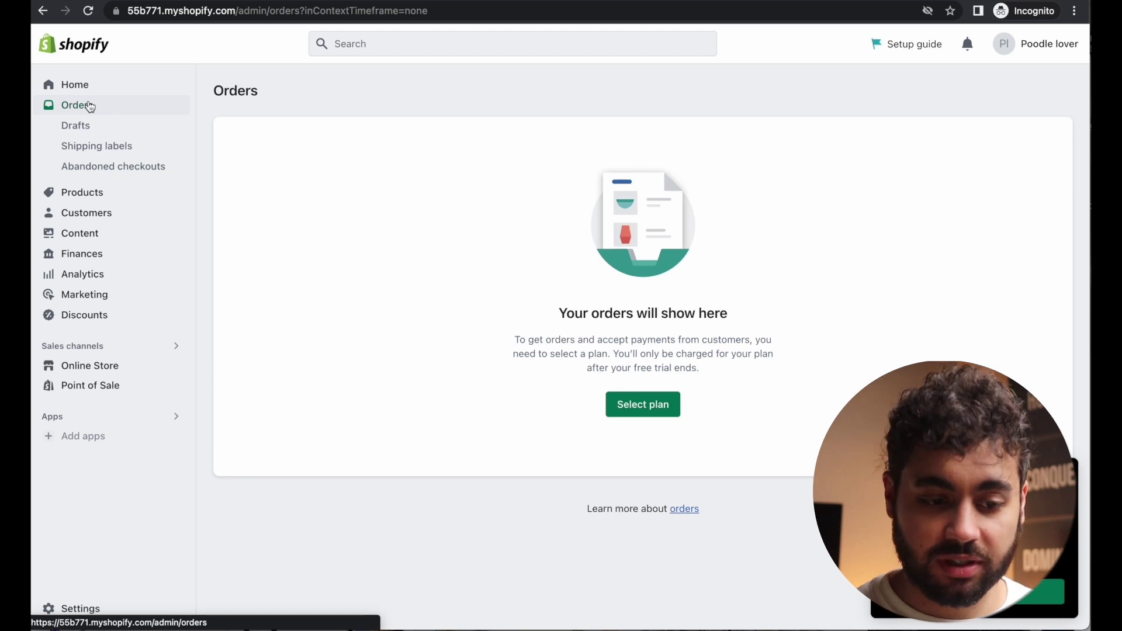
click(97, 192)
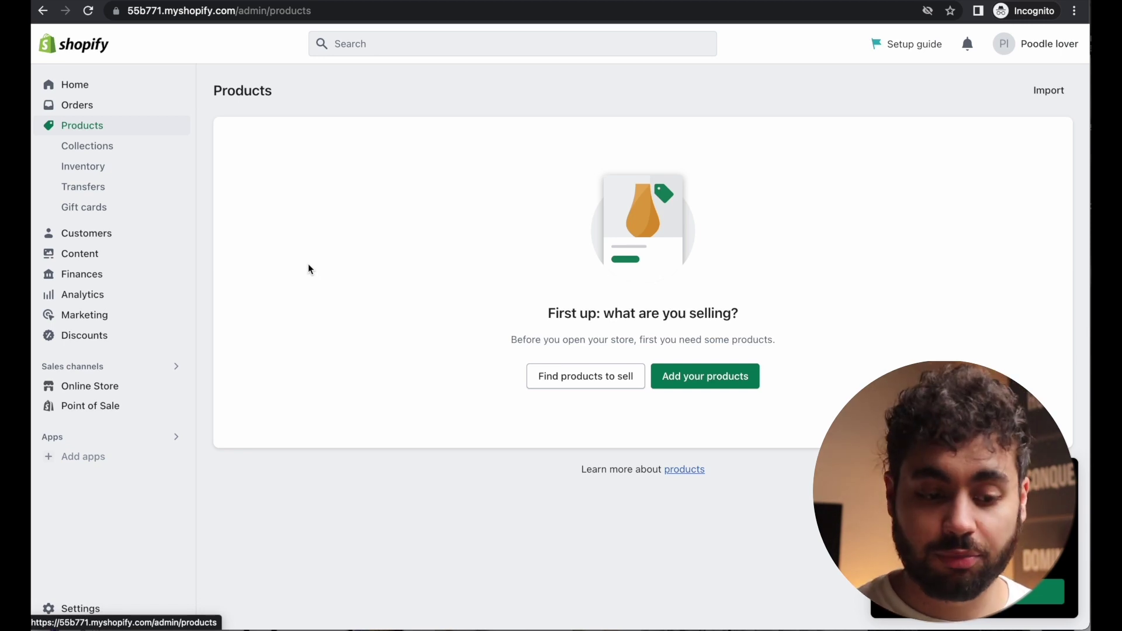
click(150, 235)
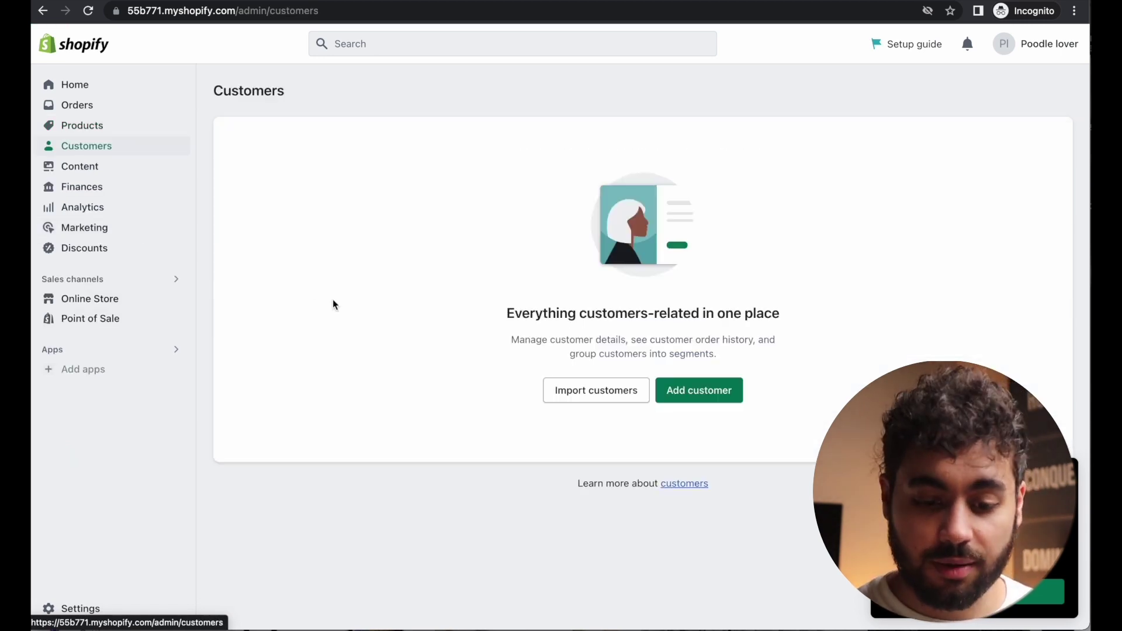
click(108, 167)
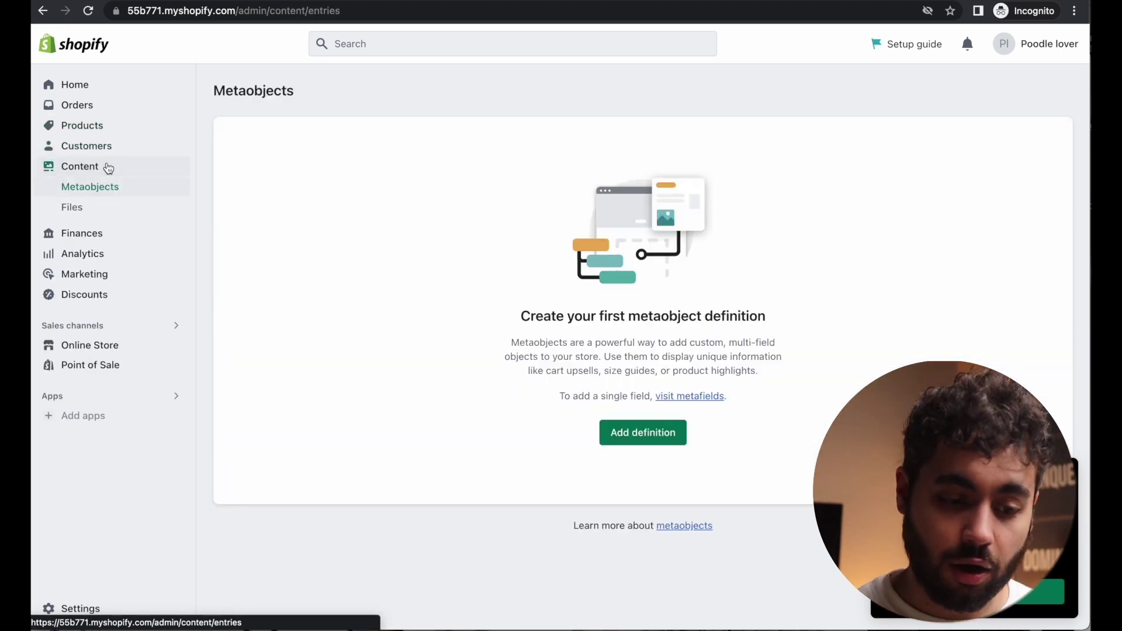
click(105, 240)
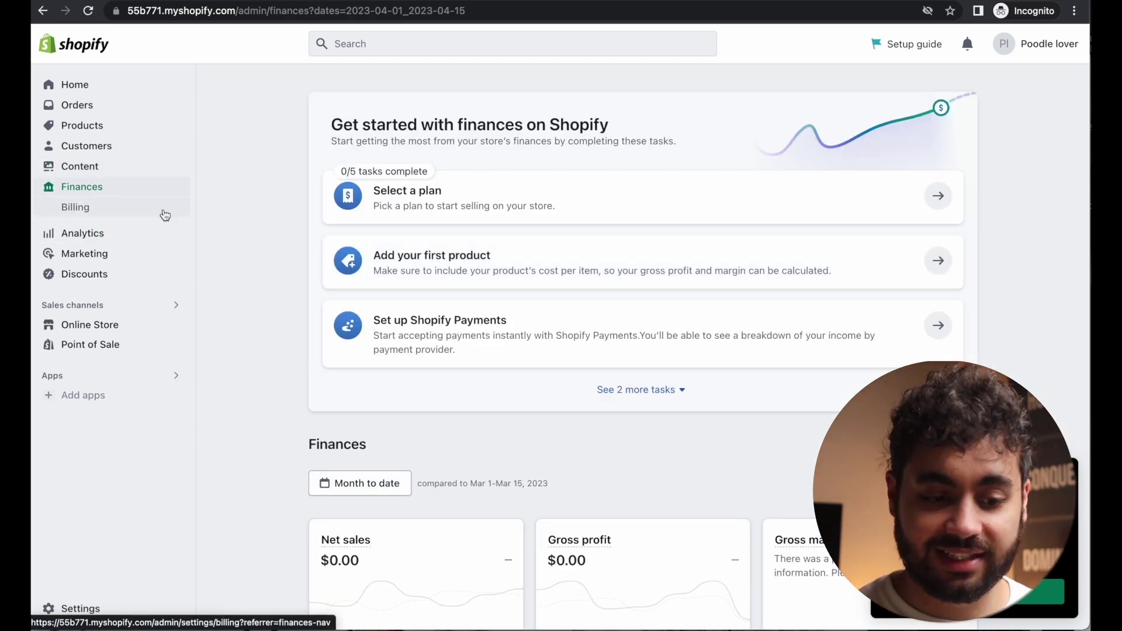
click(132, 234)
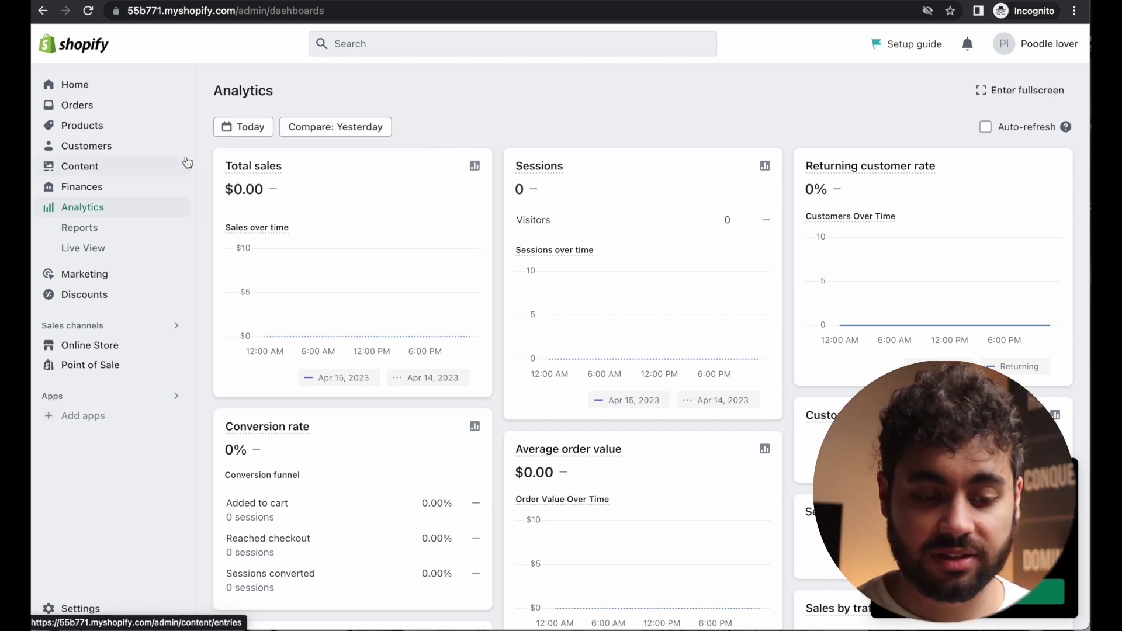
click(139, 304)
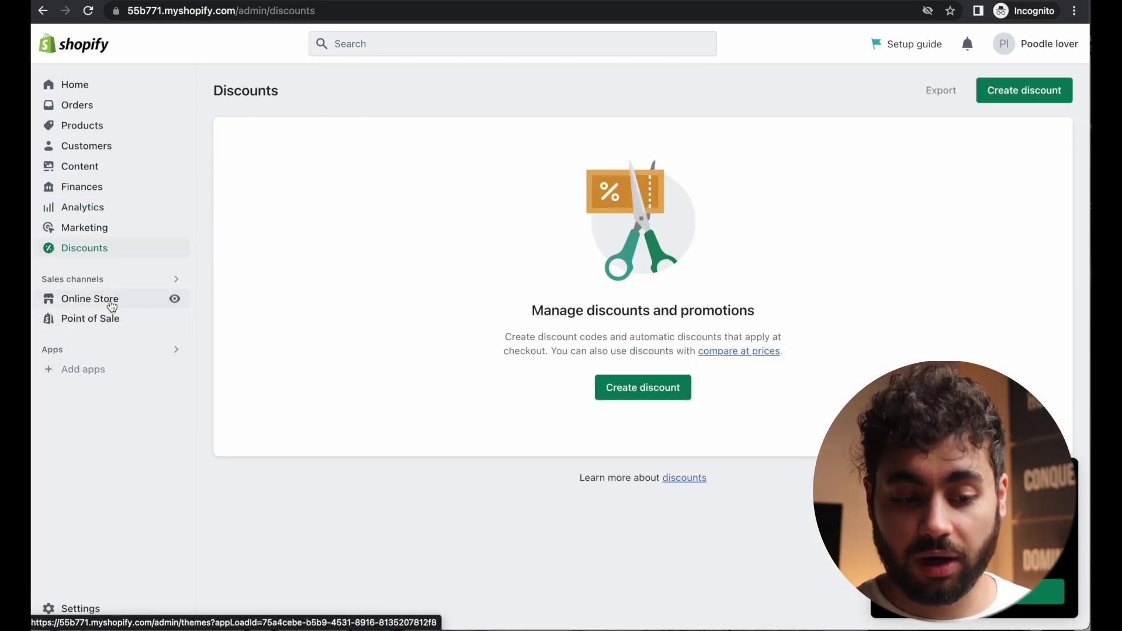
click(112, 306)
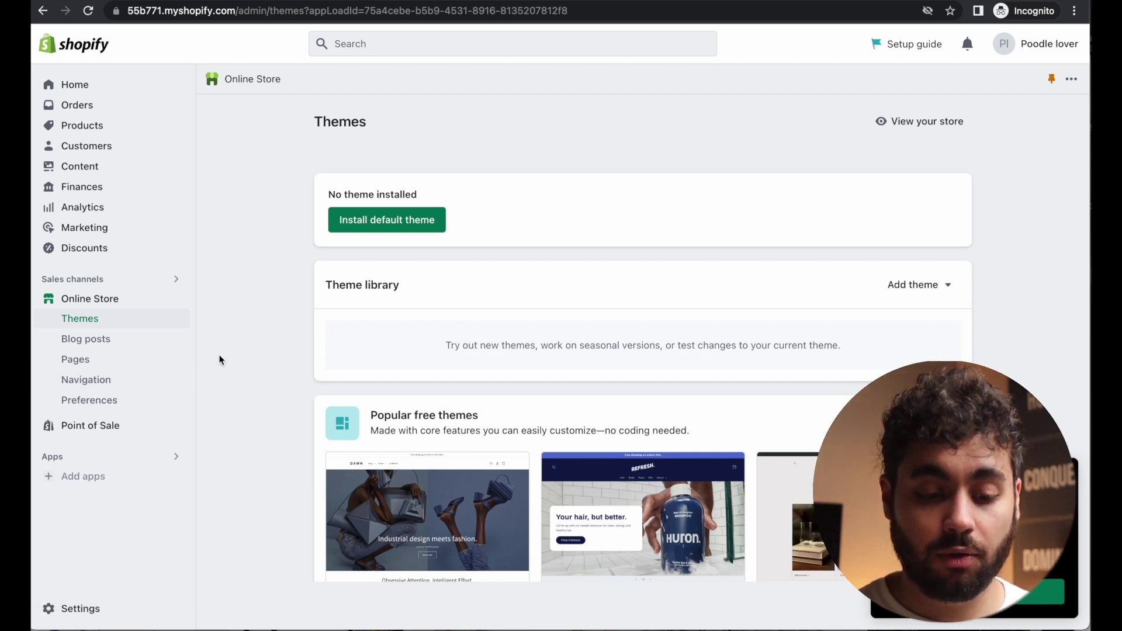
- Add the free Sense theme to the theme library
scroll(237, 282, down, 3)
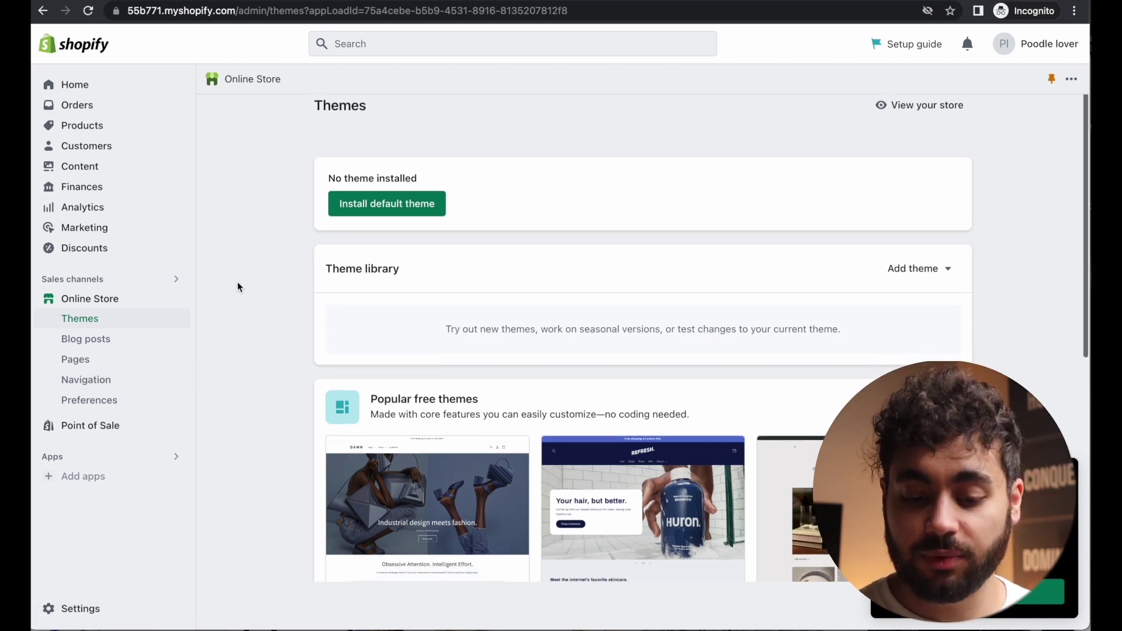
scroll(238, 286, down, 3)
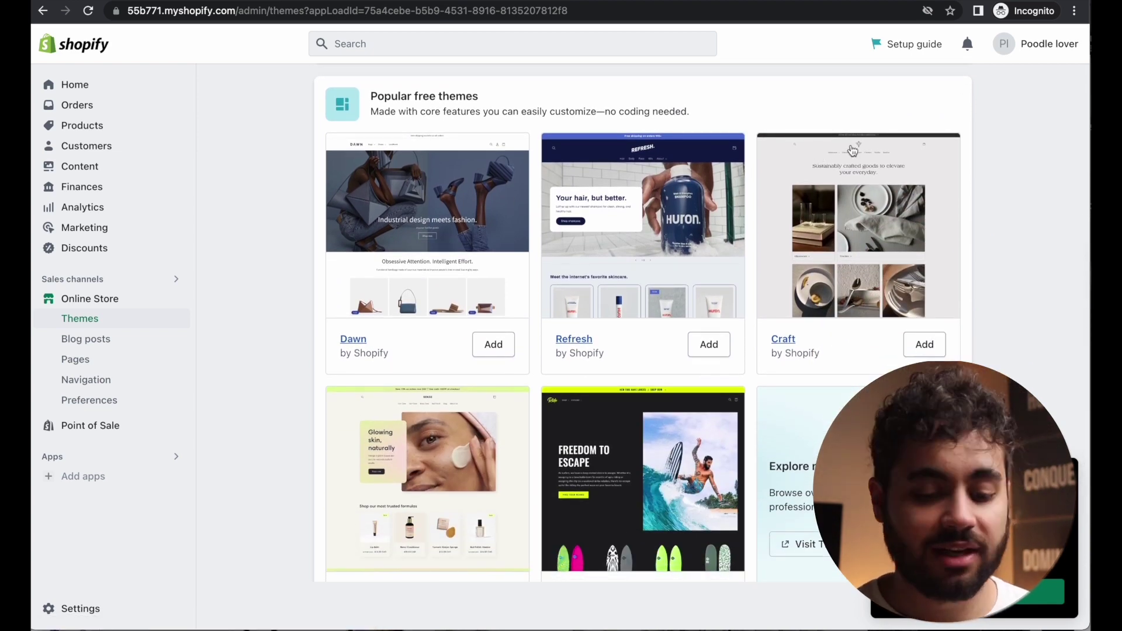
scroll(749, 164, down, 2)
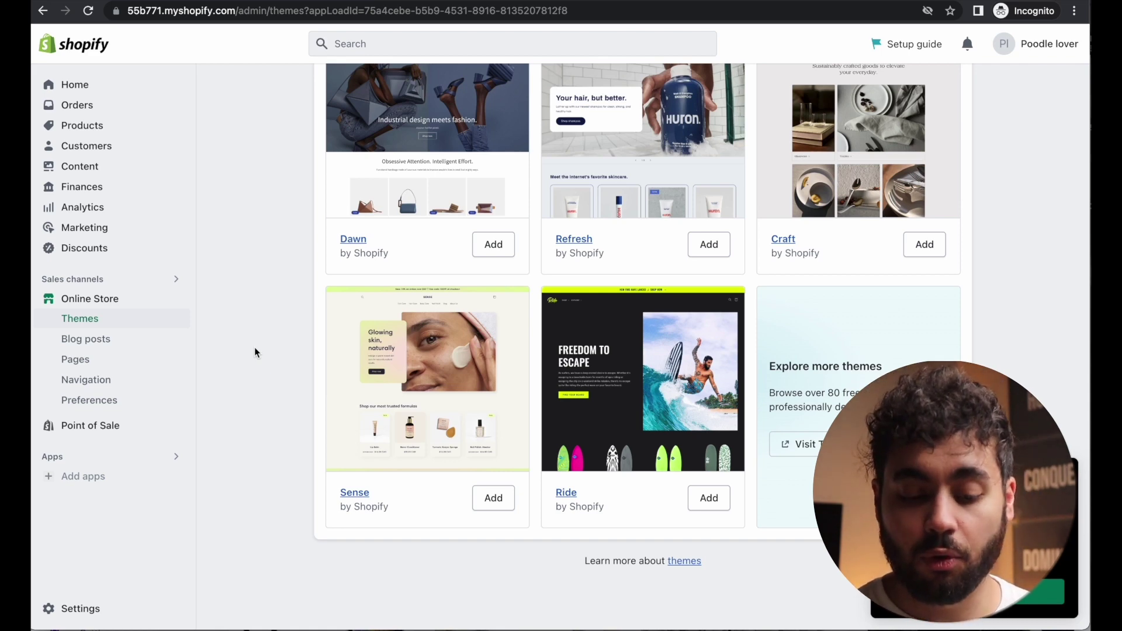
click(497, 497)
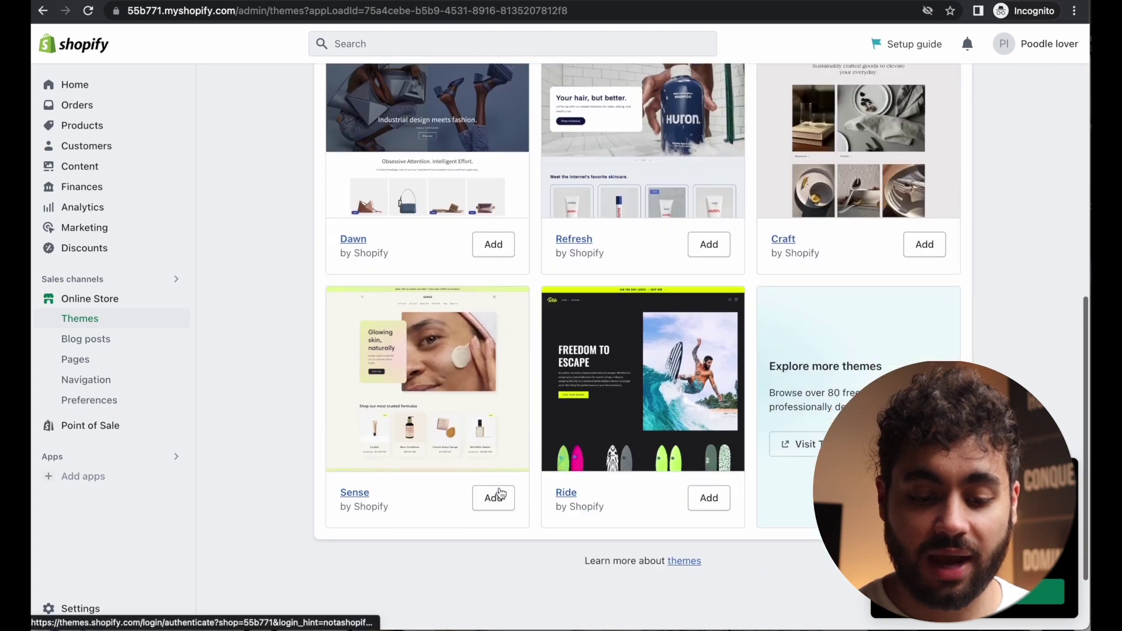
click(500, 494)
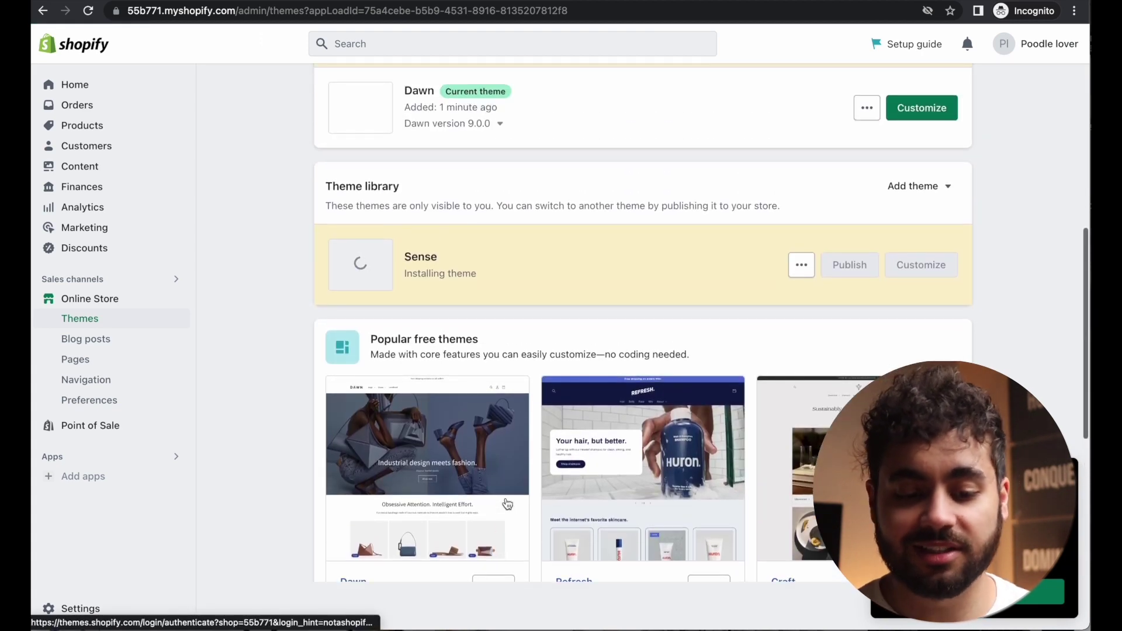
- Publish Sense as the live theme, confirming it replaces Dawn
scroll(677, 243, up, 3)
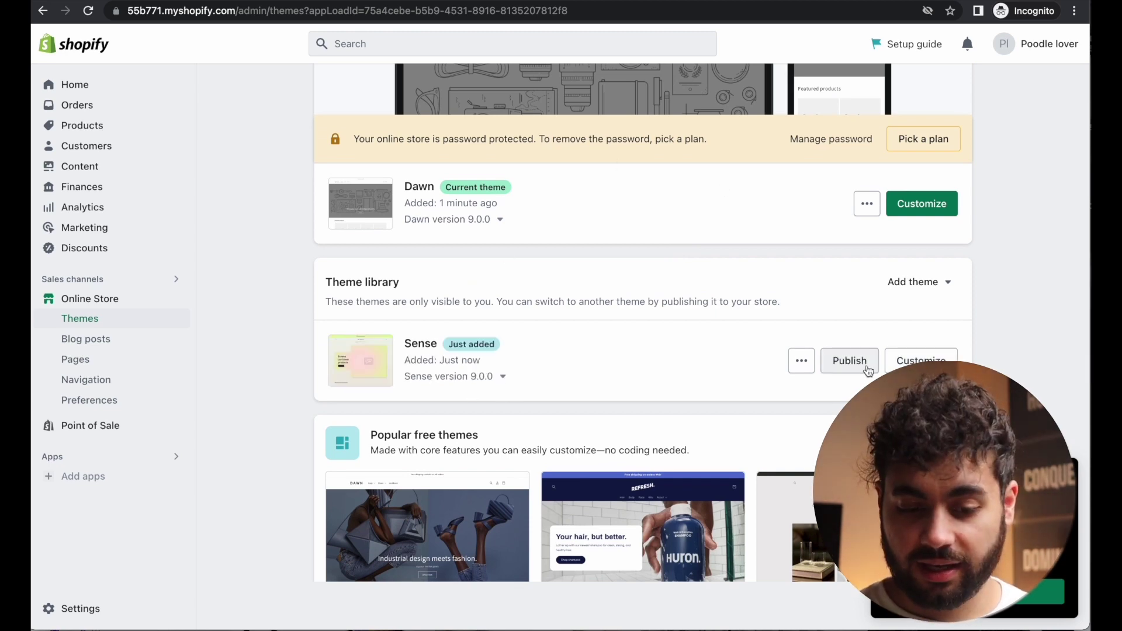
click(845, 371)
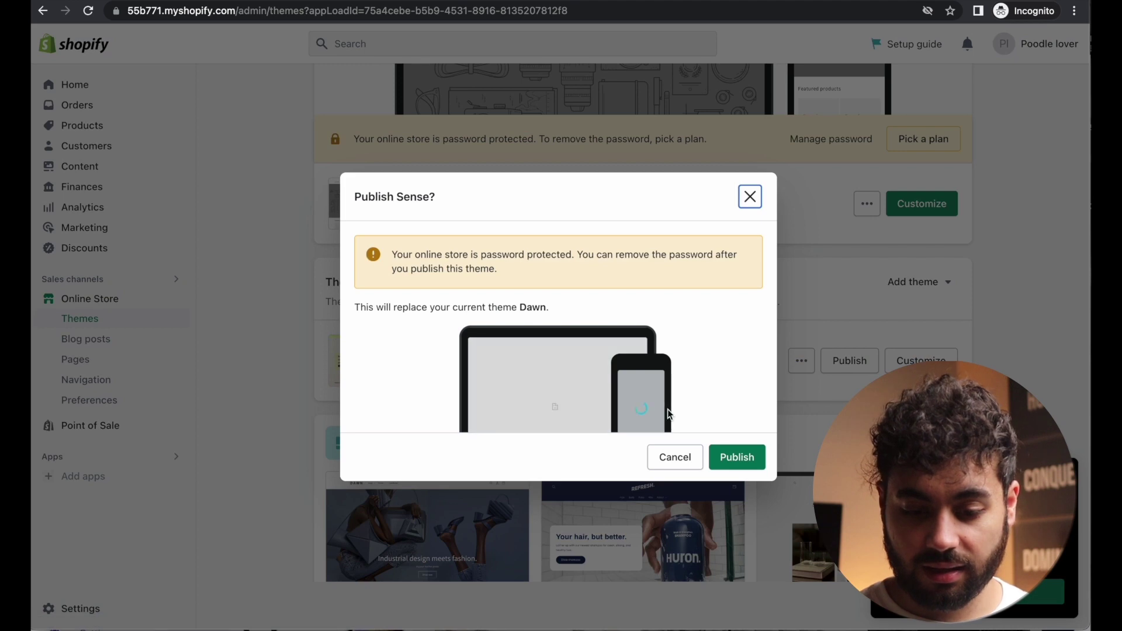
click(724, 456)
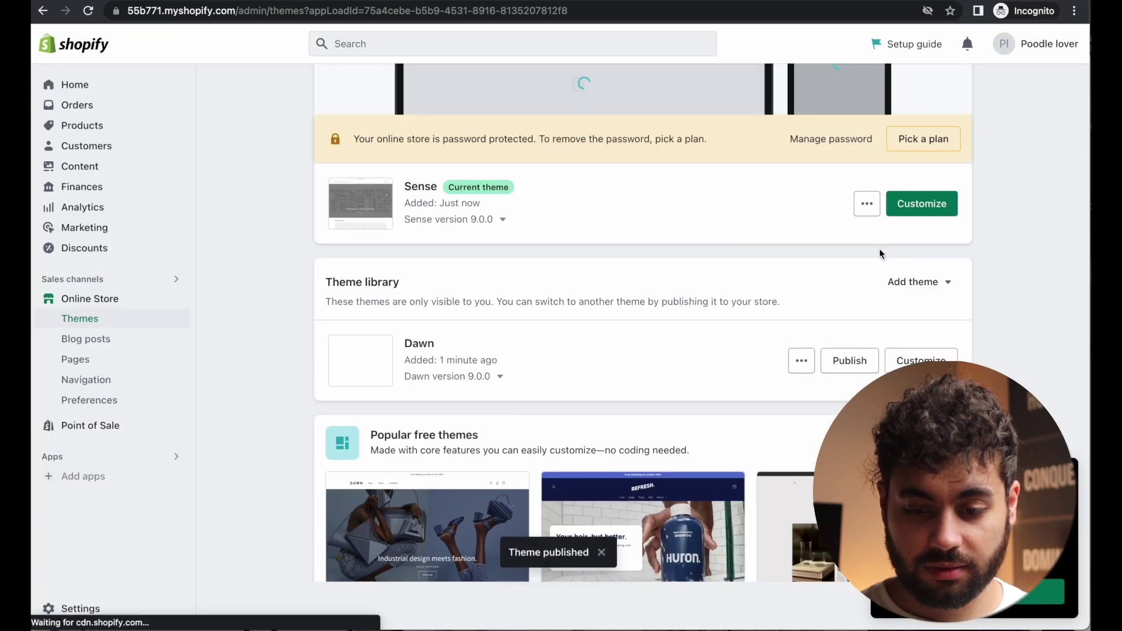
scroll(879, 248, up, 4)
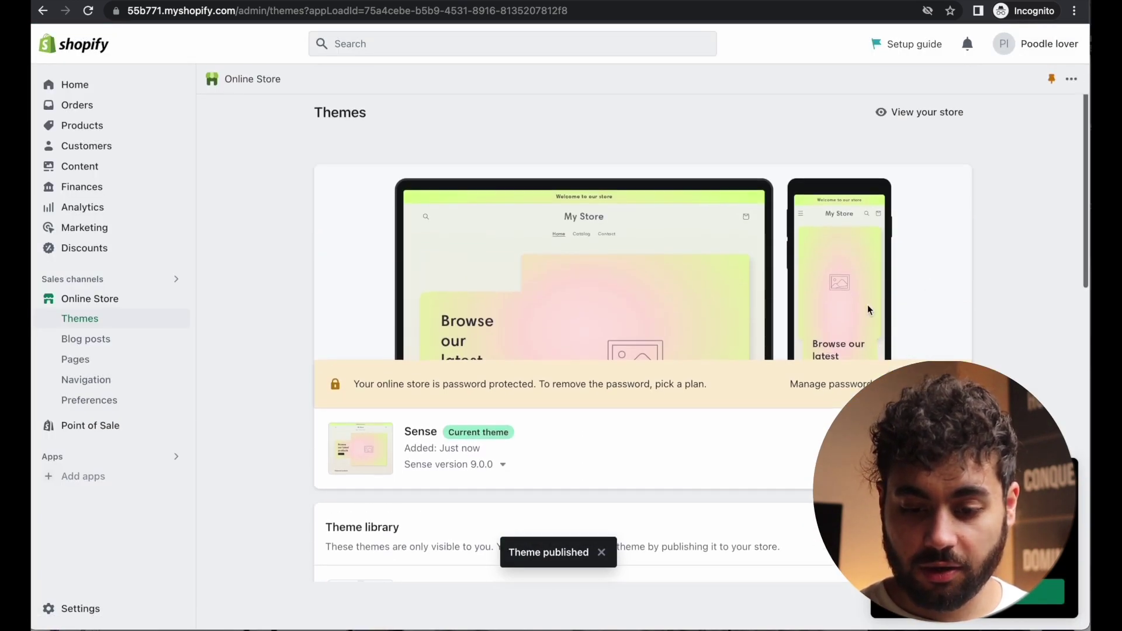
scroll(868, 304, down, 1)
click(915, 381)
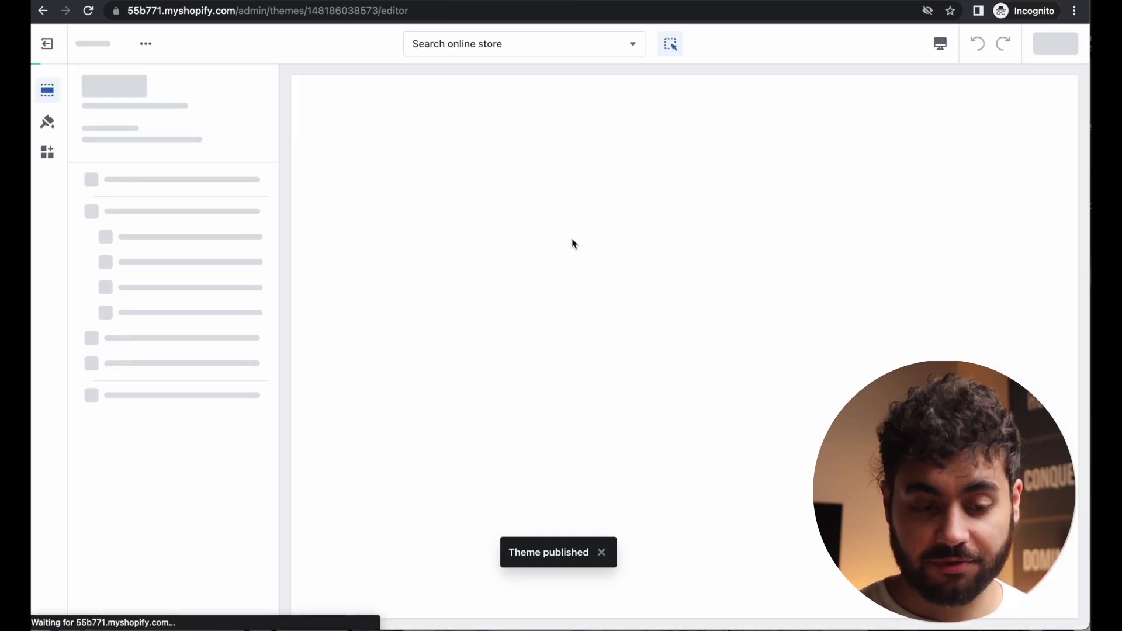
scroll(612, 180, down, 4)
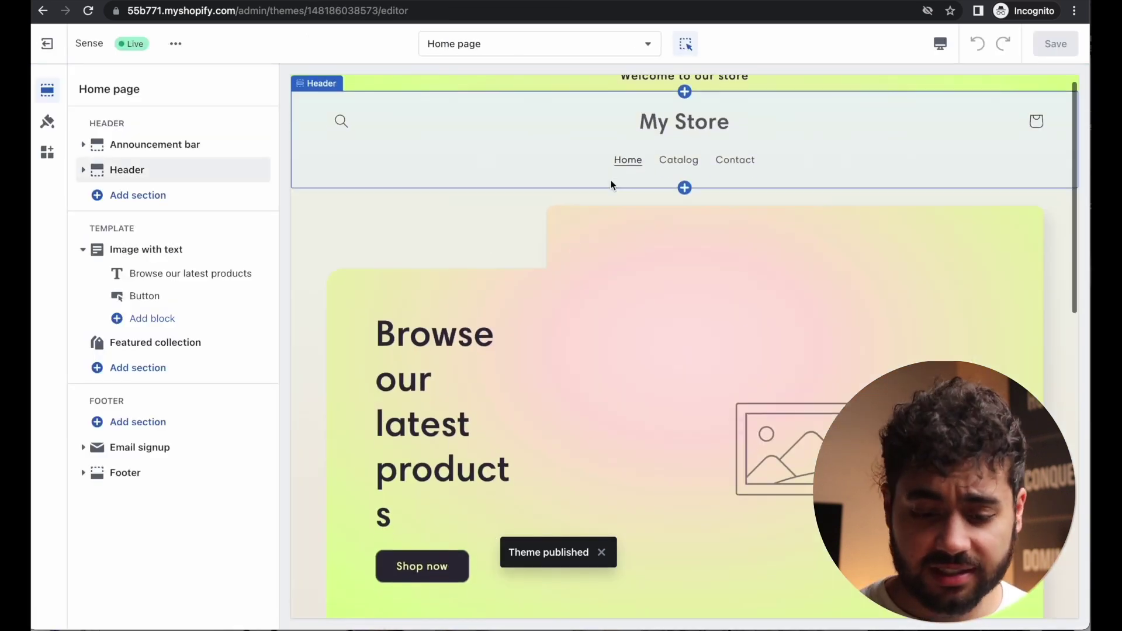
scroll(612, 180, up, 2)
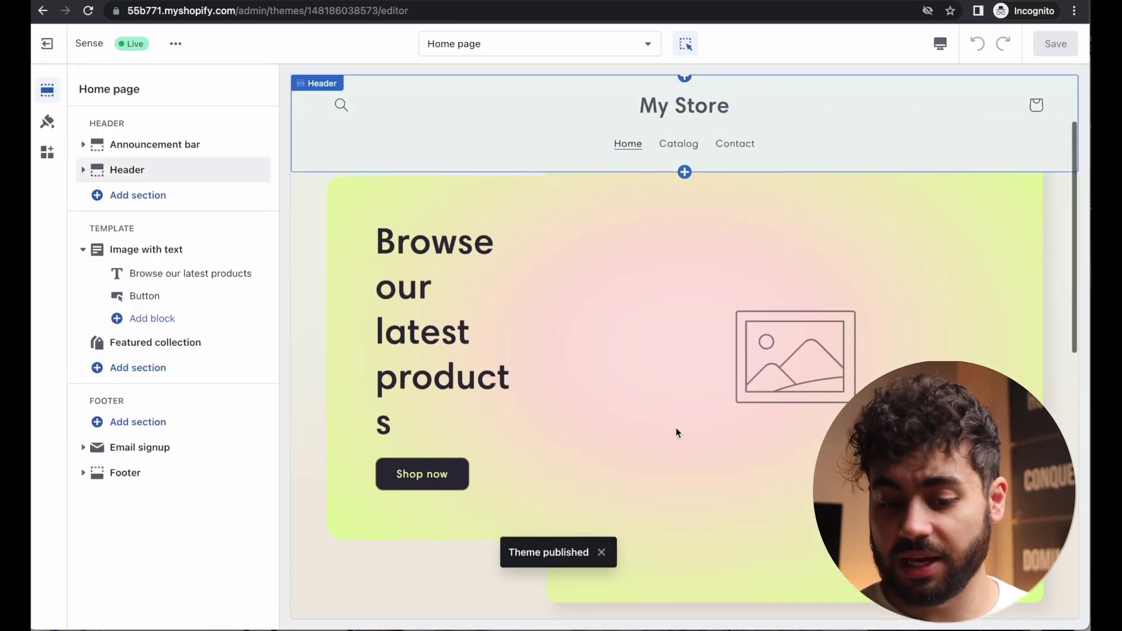
scroll(782, 432, up, 1)
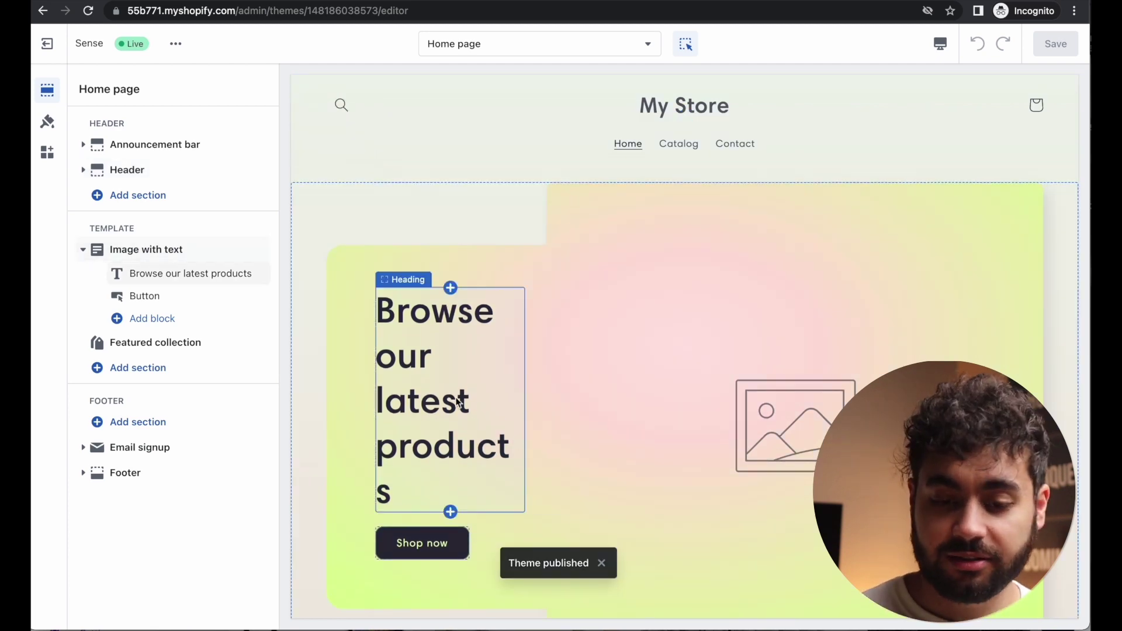
scroll(696, 135, up, 1)
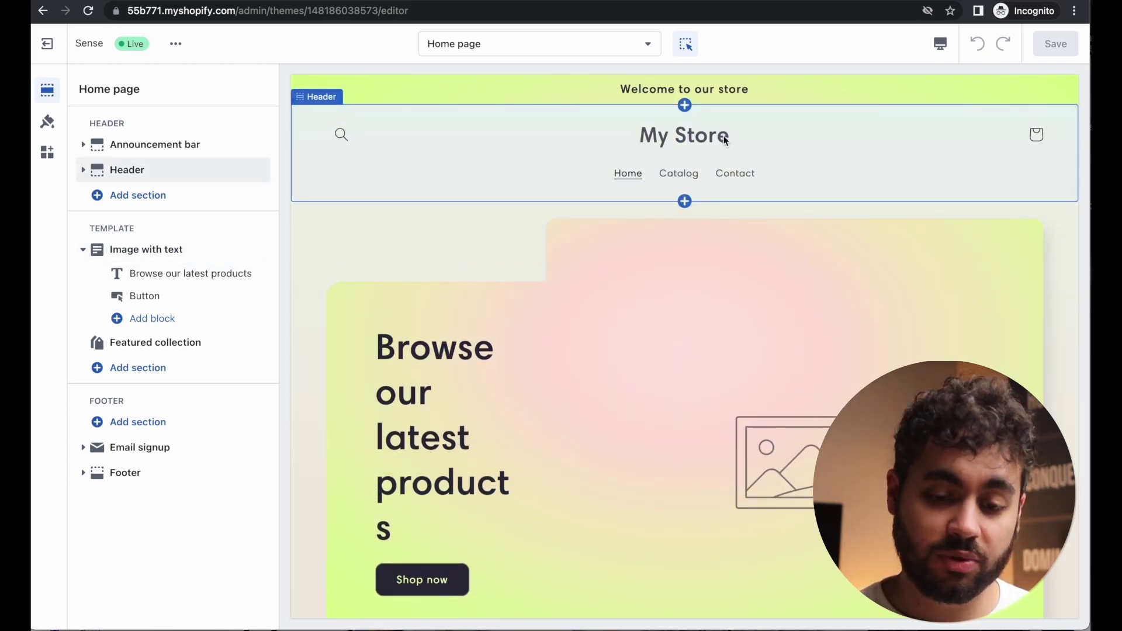
scroll(723, 135, down, 1)
scroll(724, 139, down, 15)
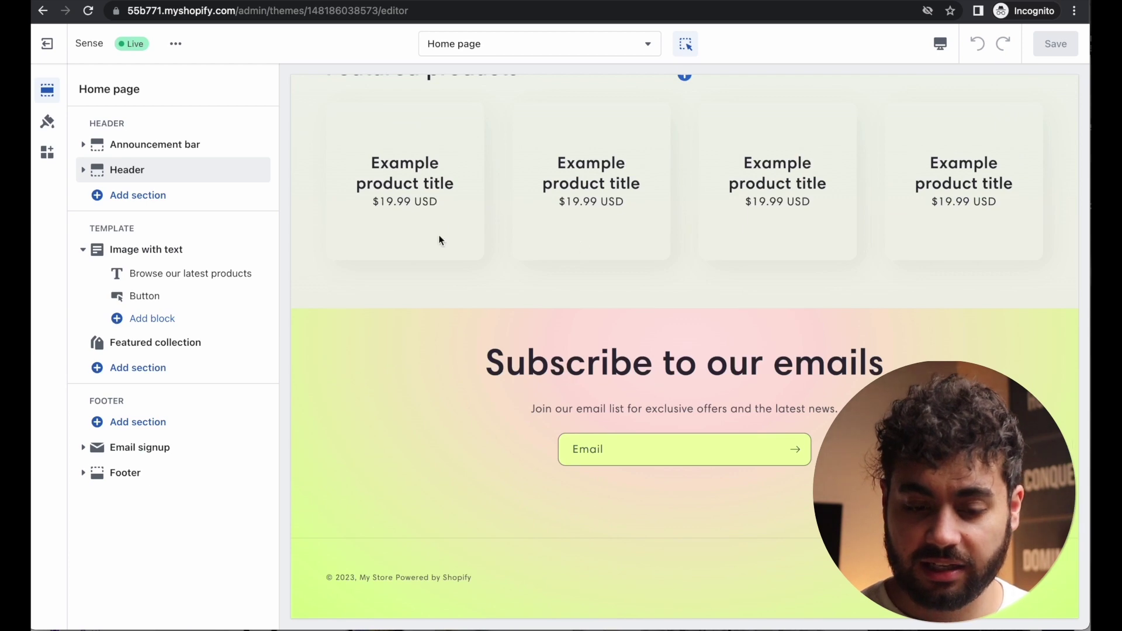
scroll(734, 343, up, 15)
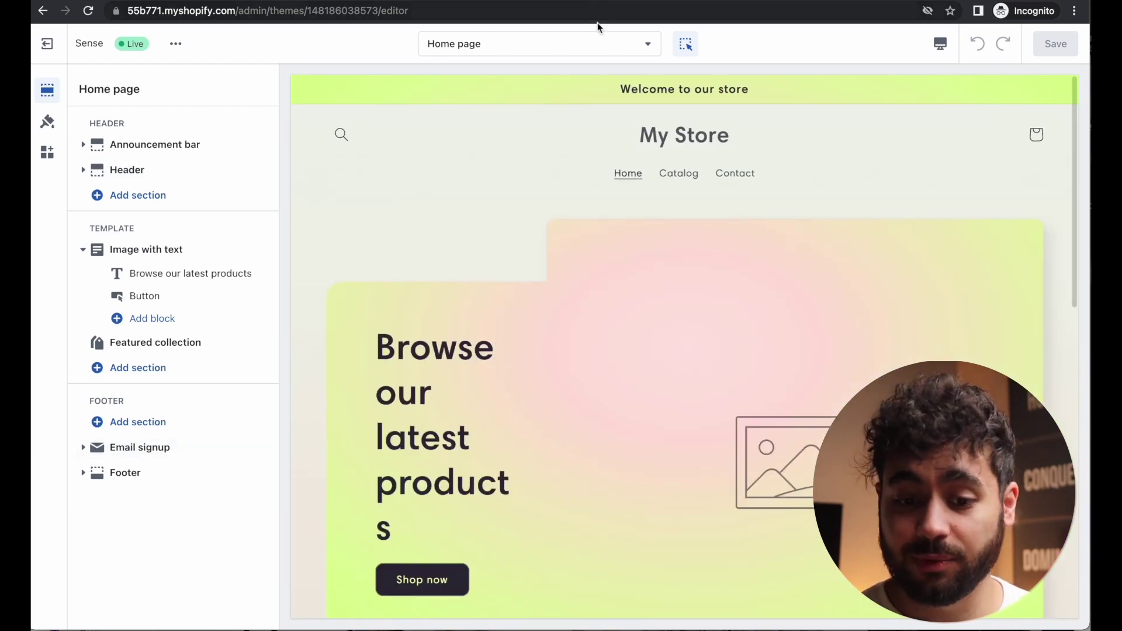
click(596, 44)
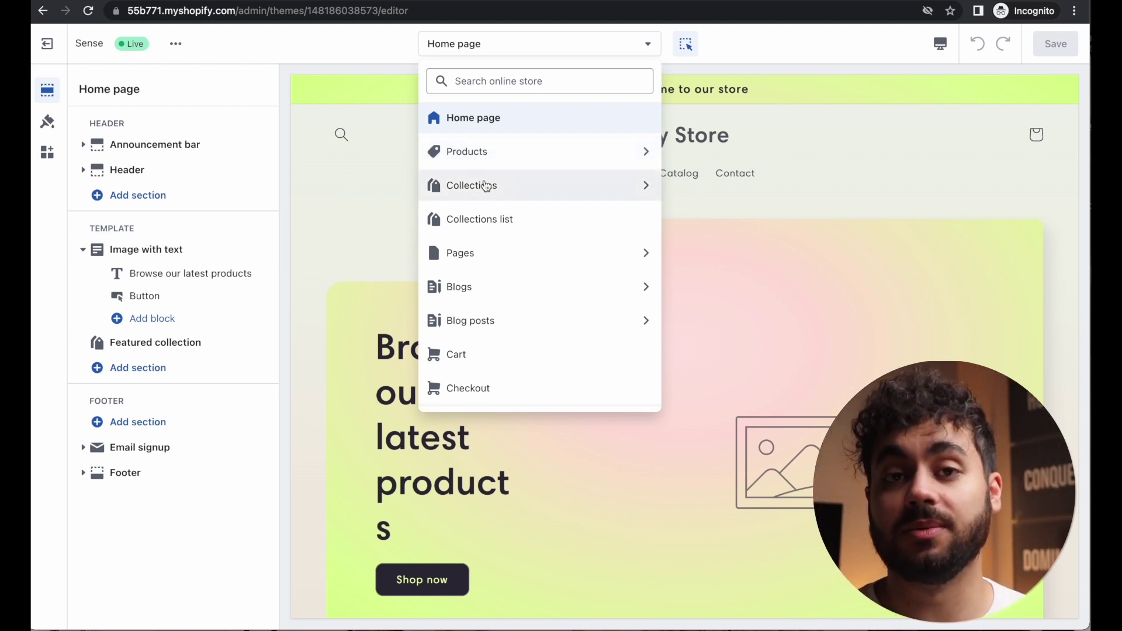
click(541, 51)
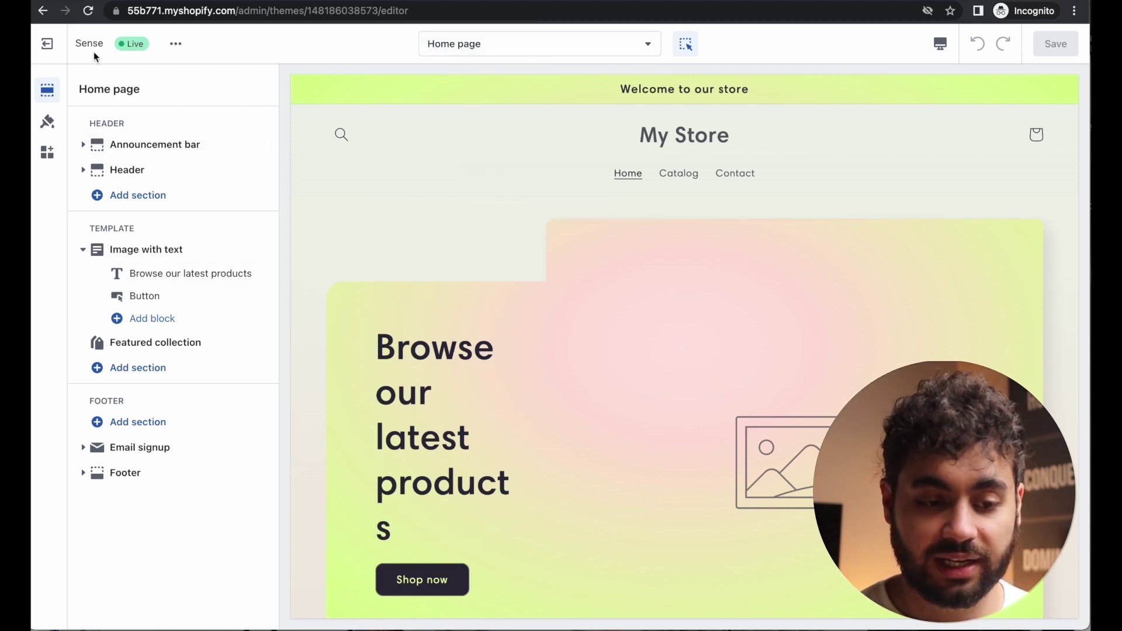
click(46, 44)
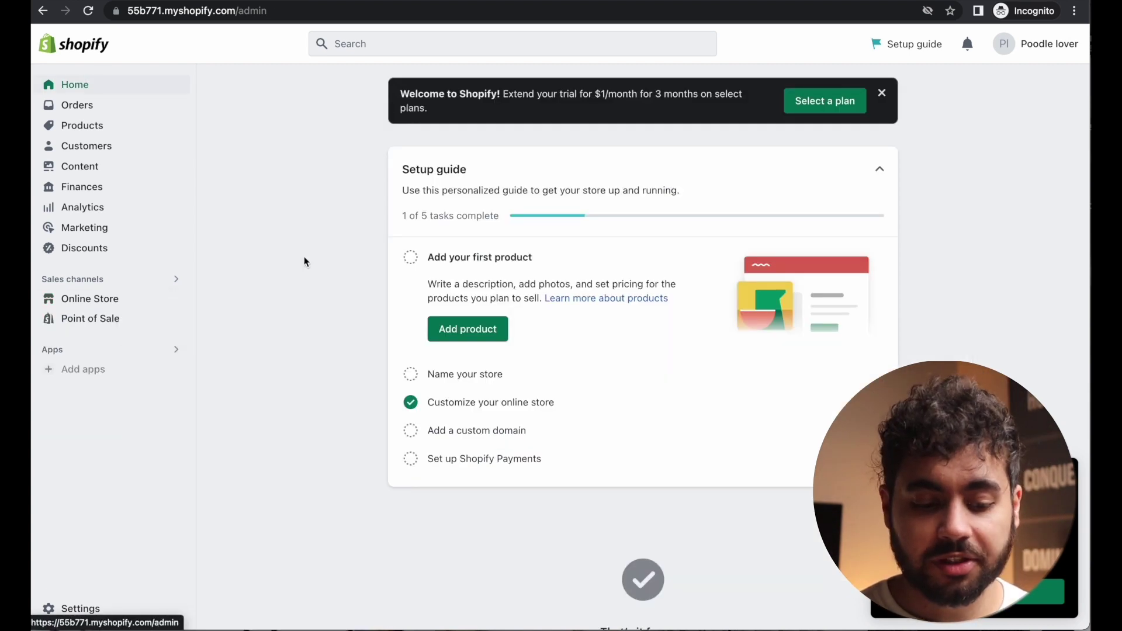
- Open Settings and review the trial plan and the payment provider settings
click(82, 607)
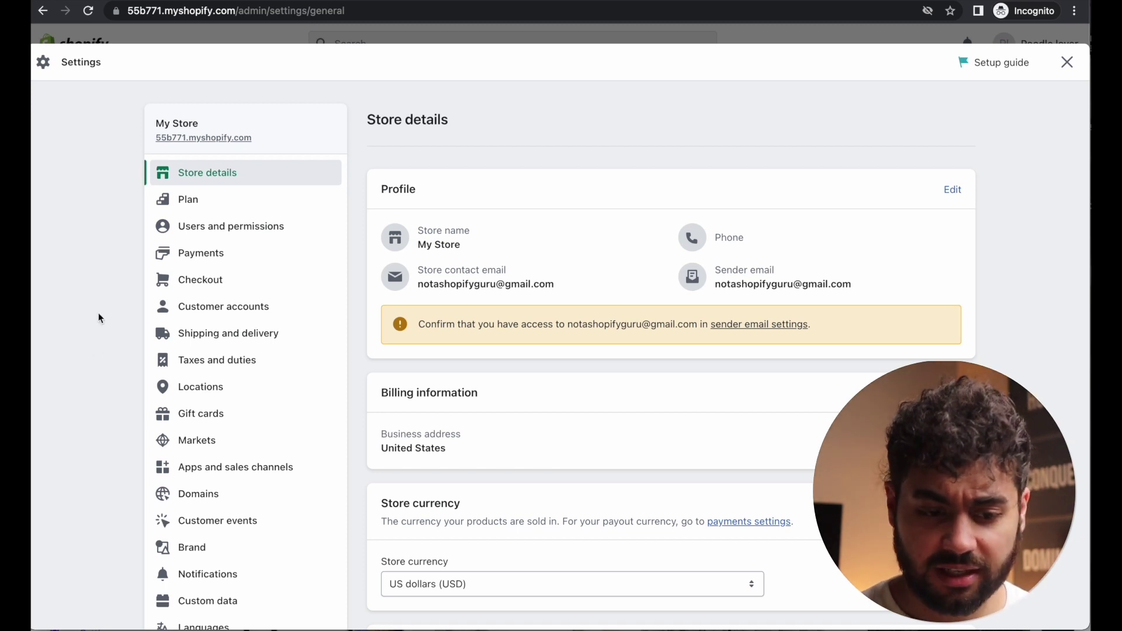
click(208, 201)
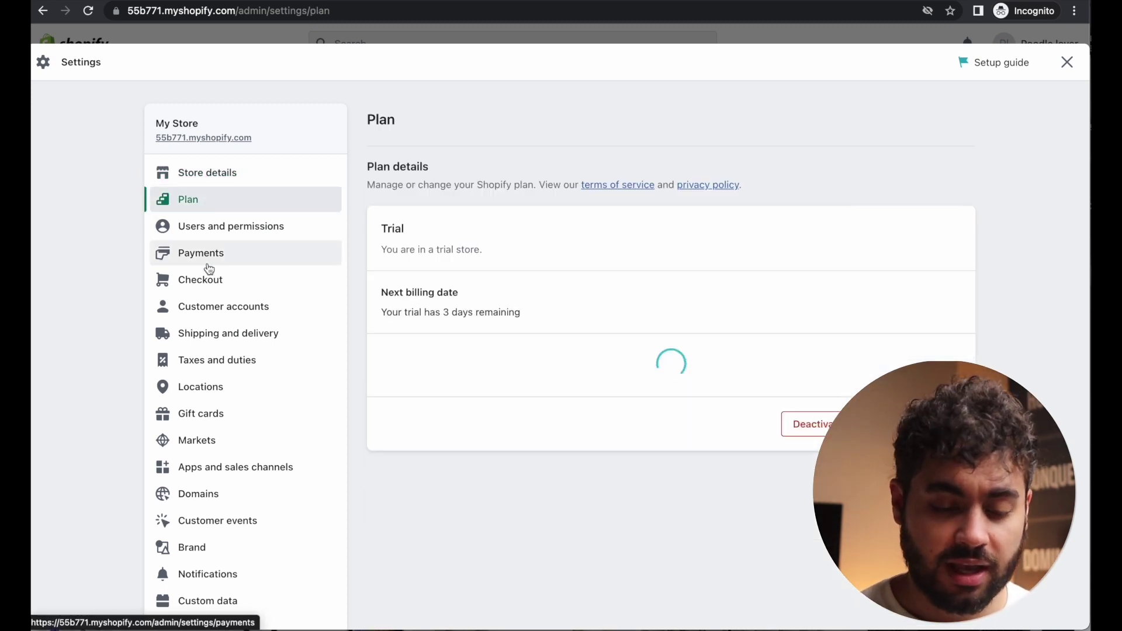
click(209, 269)
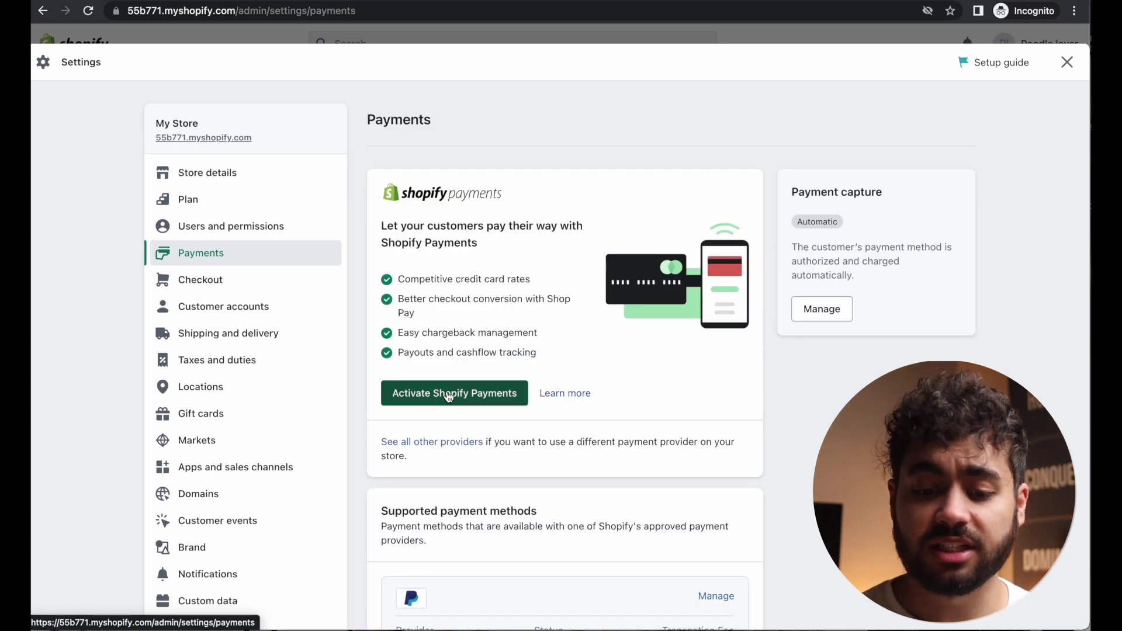
scroll(449, 397, down, 4)
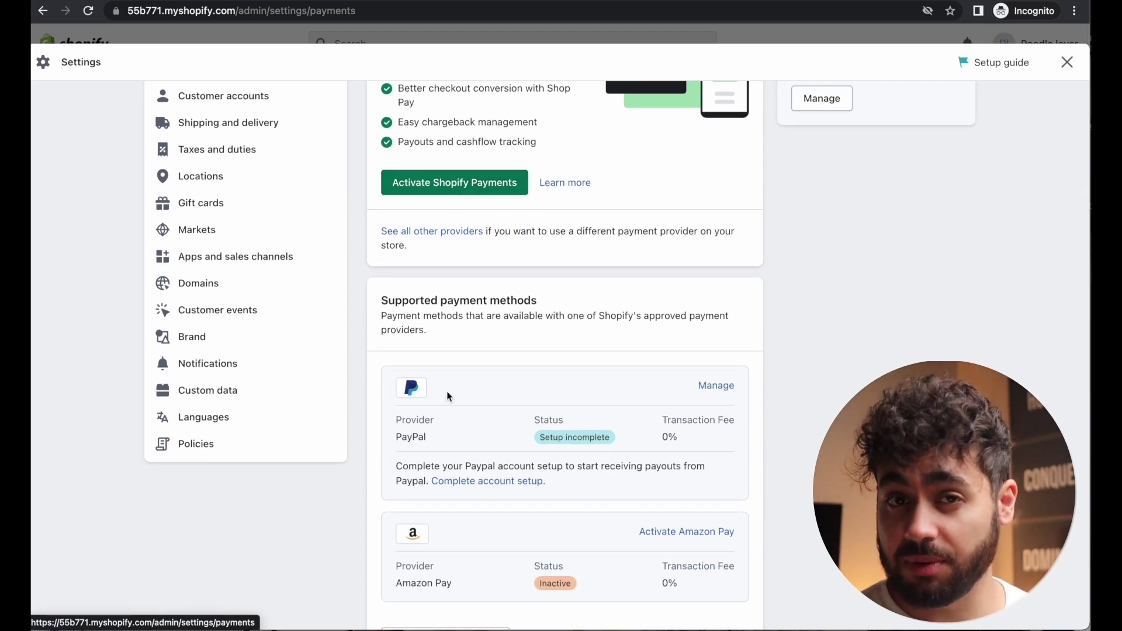
scroll(446, 391, up, 1)
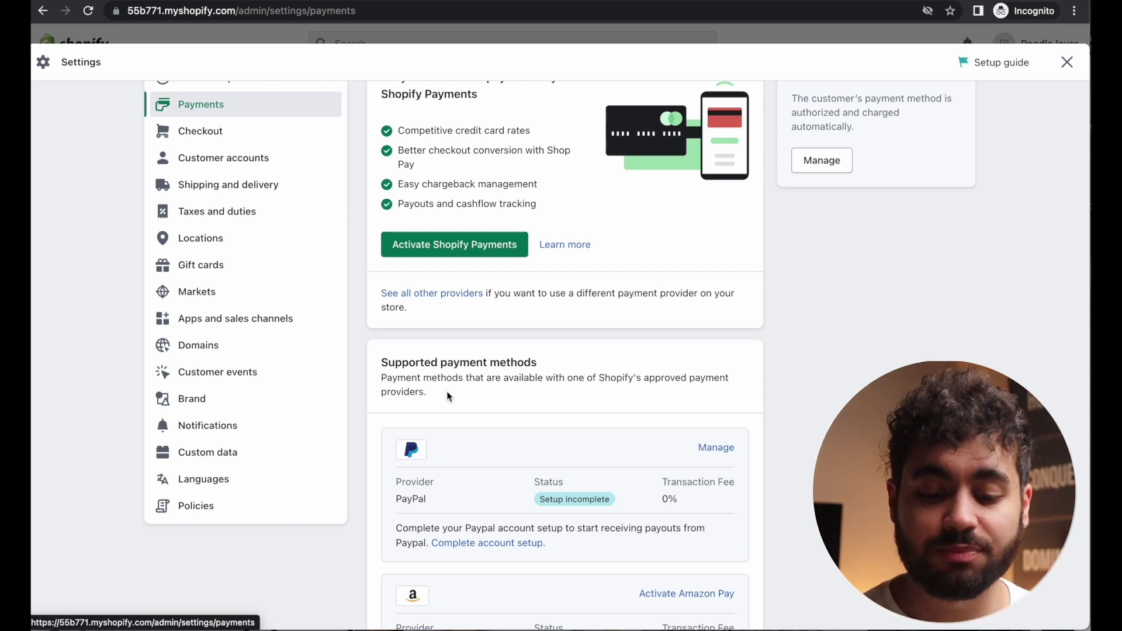
scroll(446, 391, up, 3)
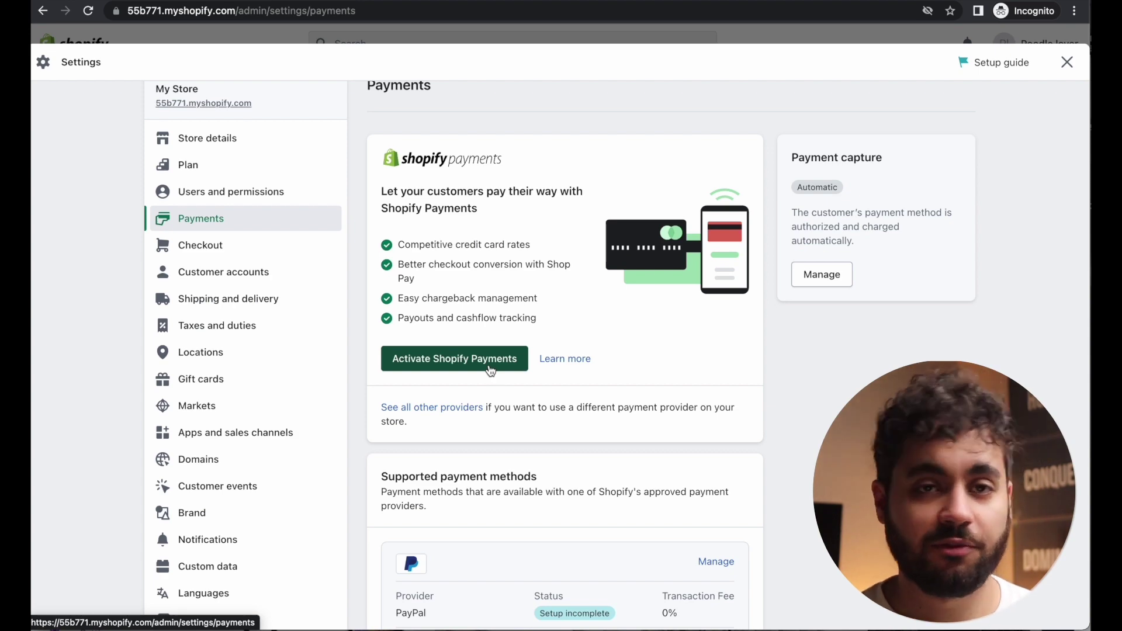
scroll(341, 229, down, 3)
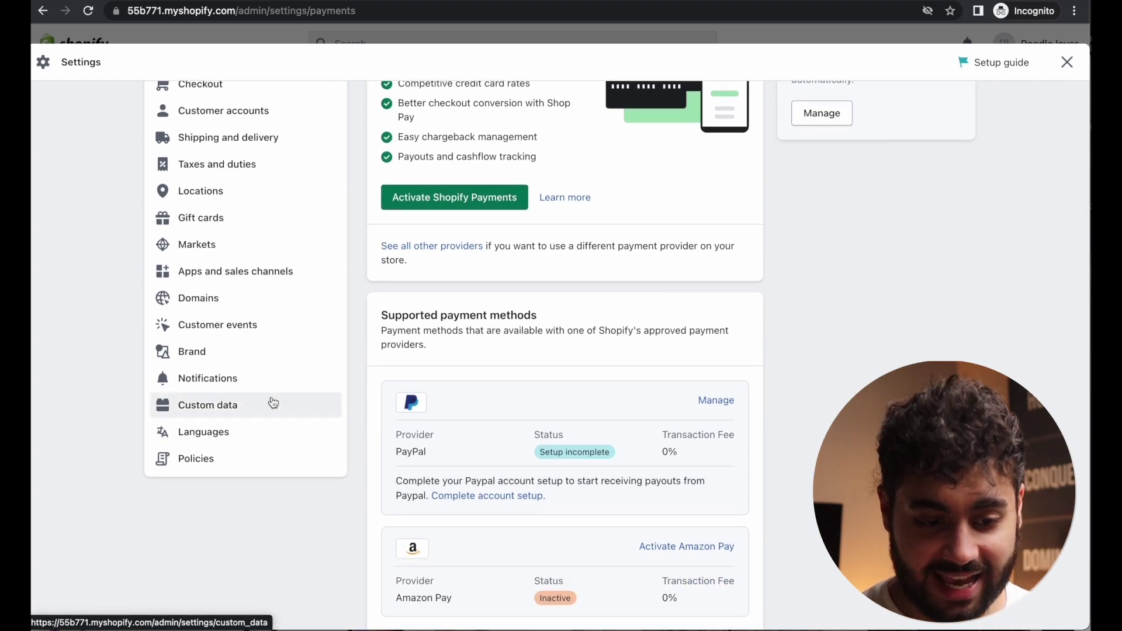
- Check the domain settings, then go to the Policies page
click(228, 299)
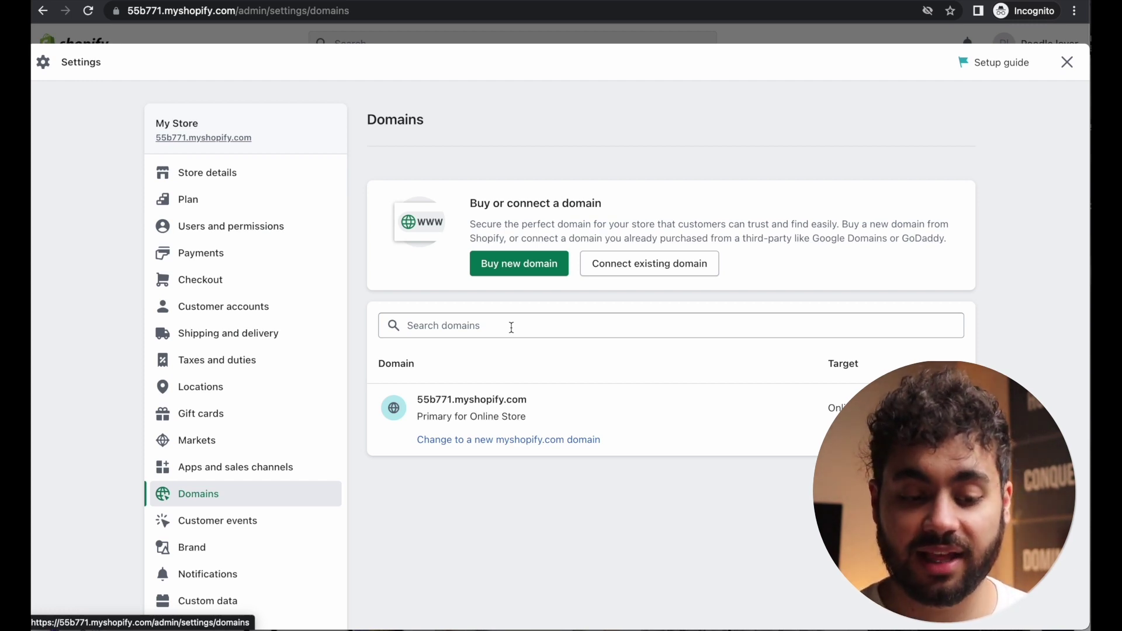
scroll(367, 362, down, 2)
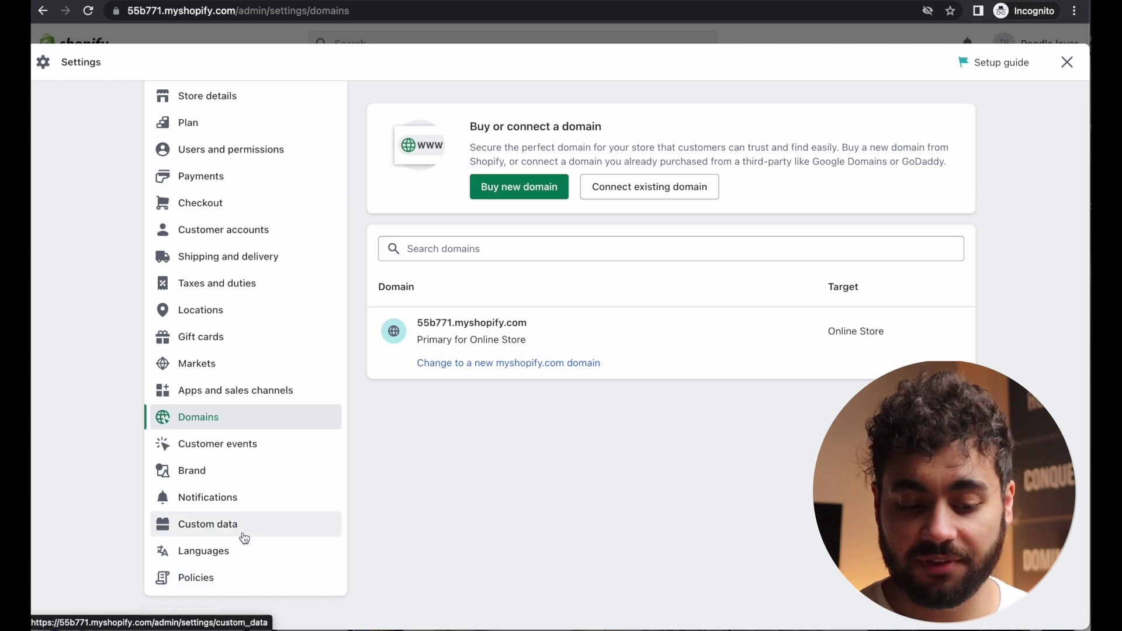
click(234, 582)
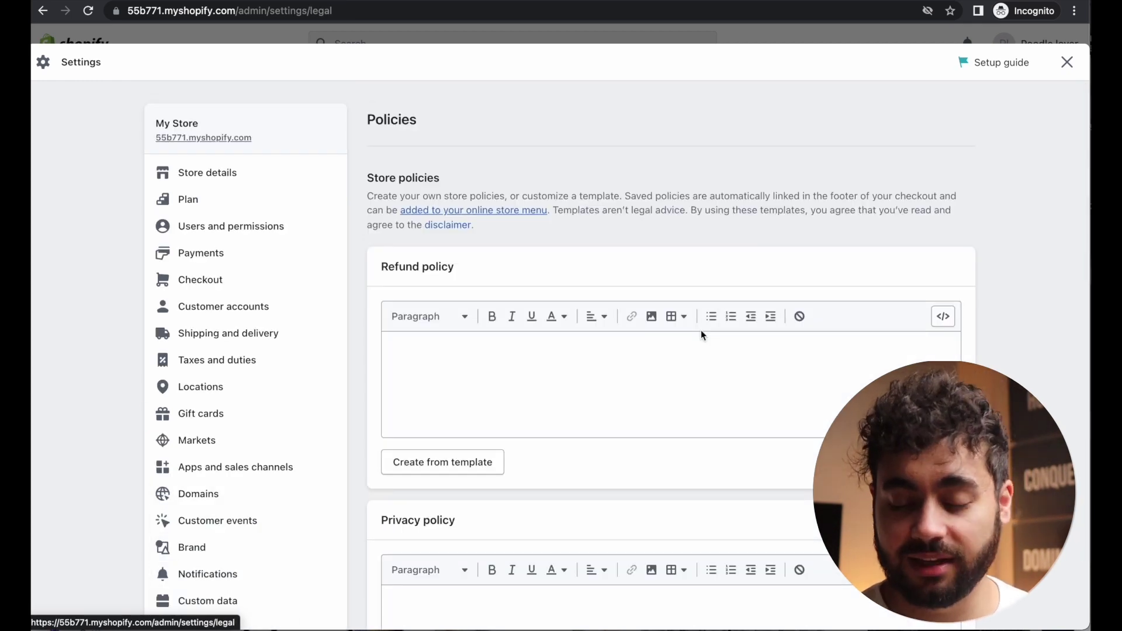
- Fill the refund, privacy, terms of service and contact policies from templates, starting a phone number entry
scroll(700, 330, down, 1)
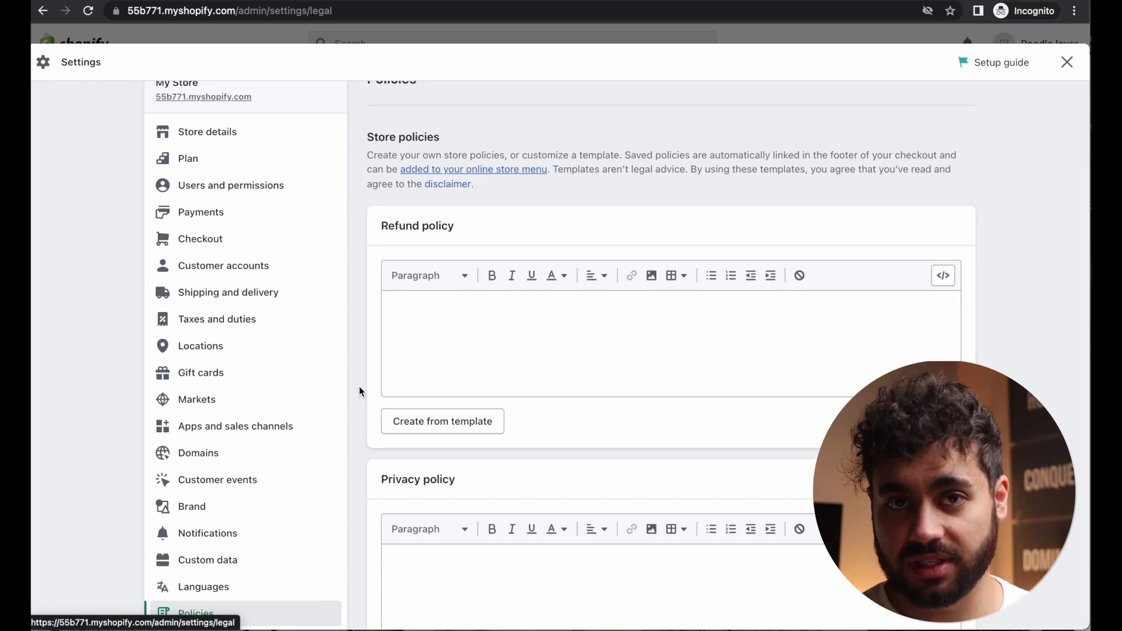
click(402, 421)
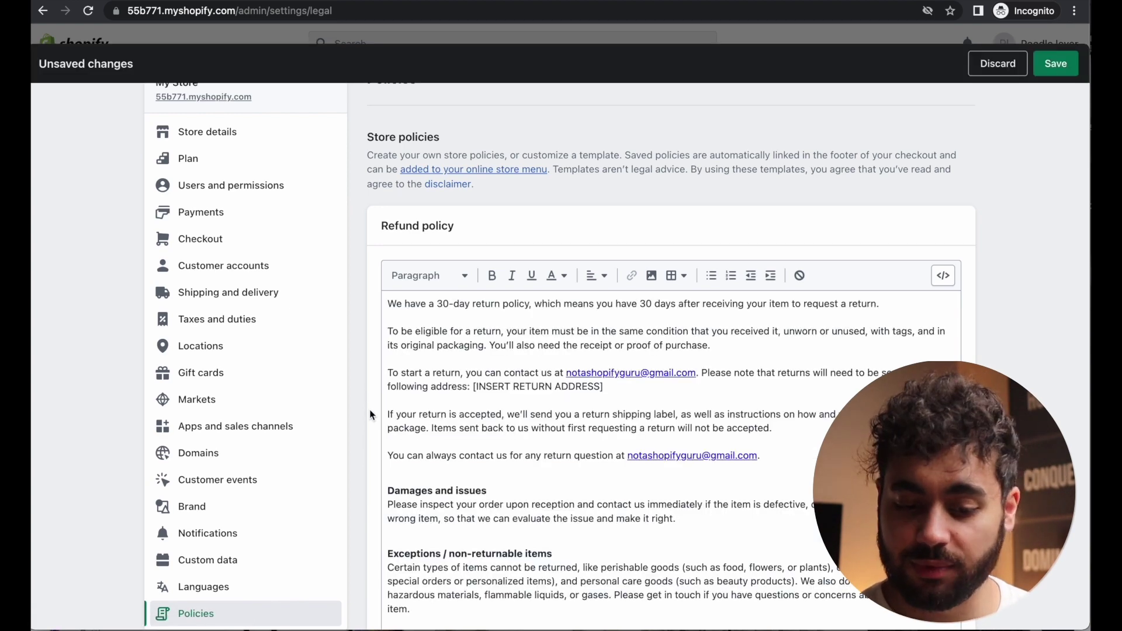
scroll(398, 422, down, 7)
click(394, 485)
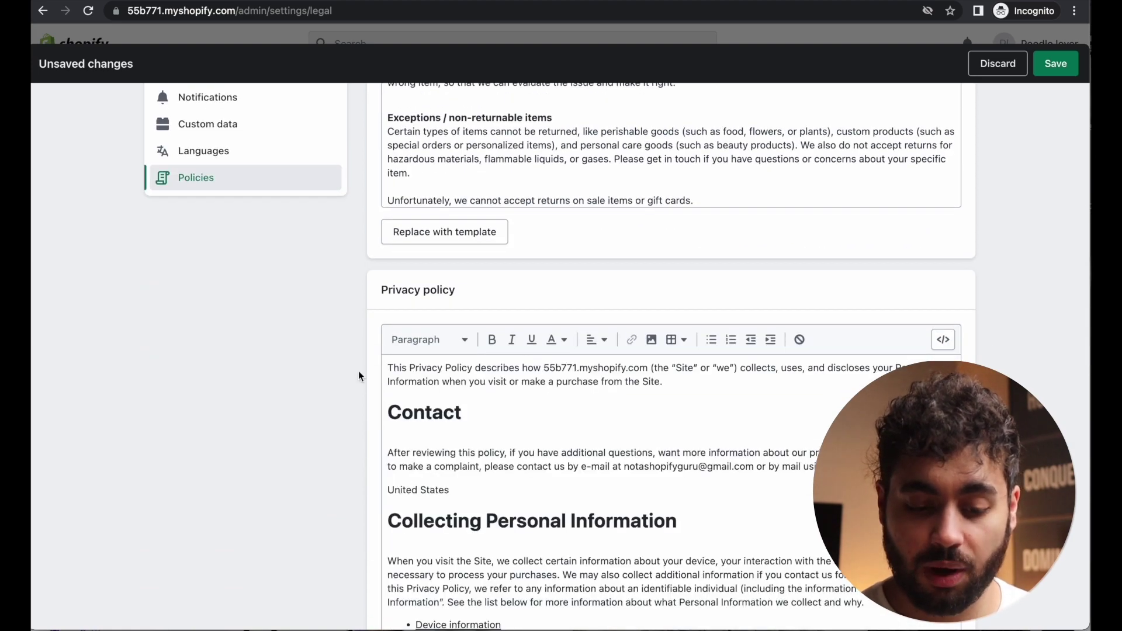
scroll(359, 371, down, 5)
click(419, 497)
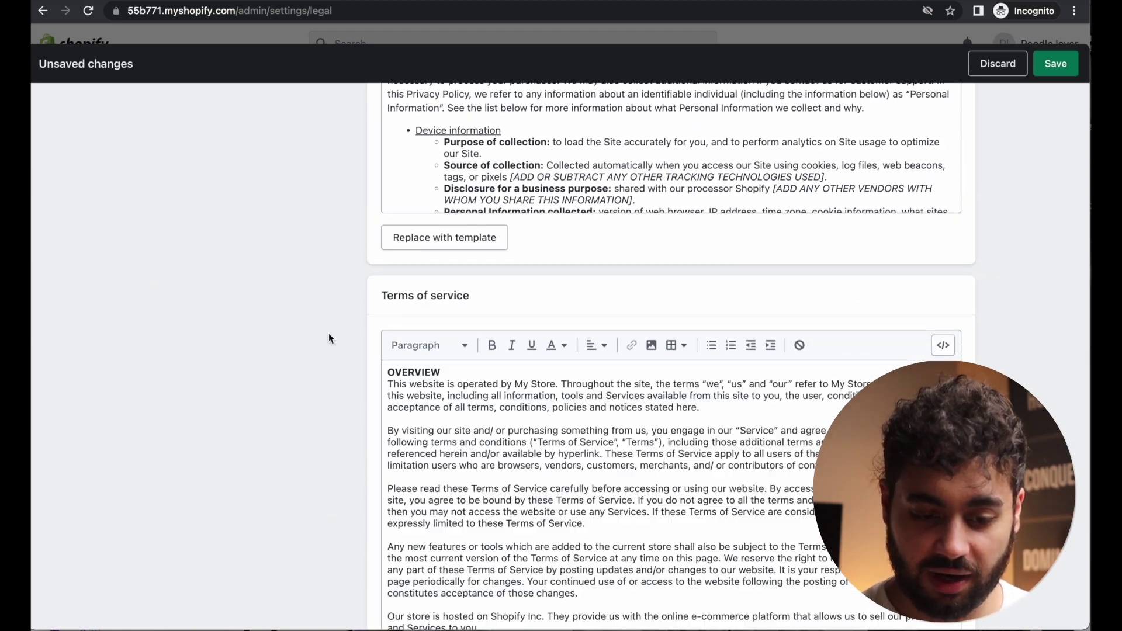
scroll(329, 336, down, 6)
scroll(336, 398, down, 5)
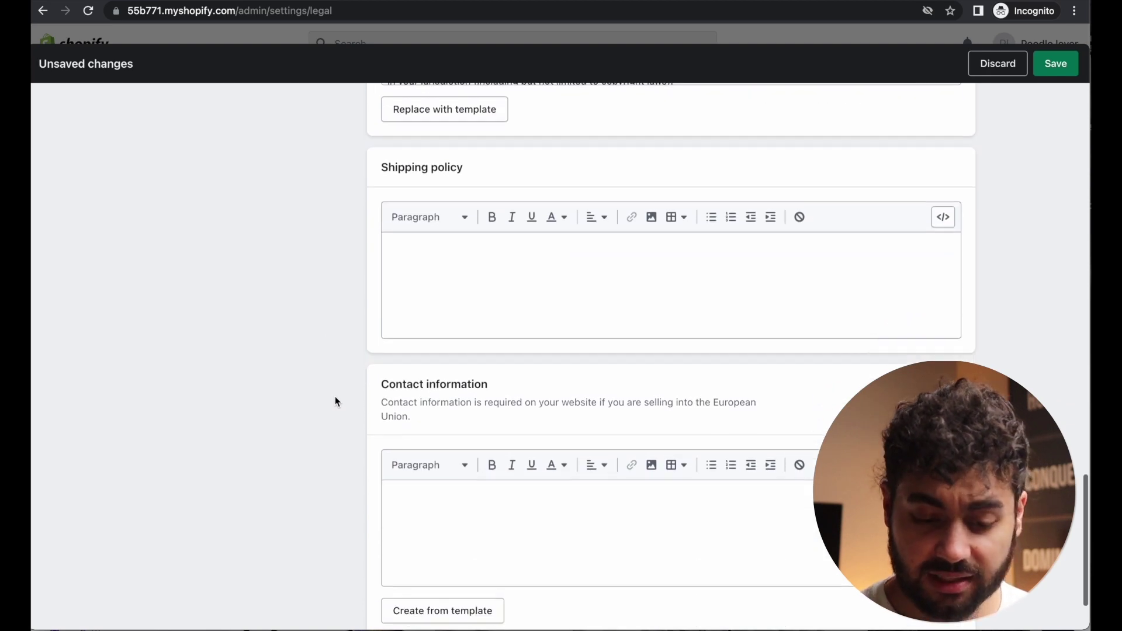
click(427, 526)
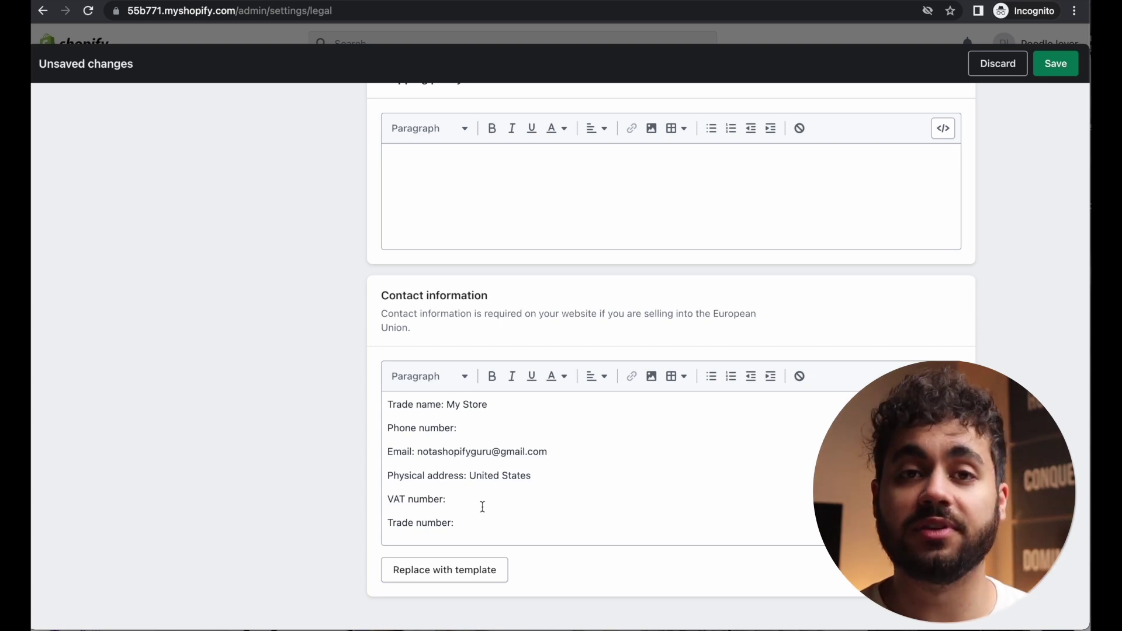
click(487, 426)
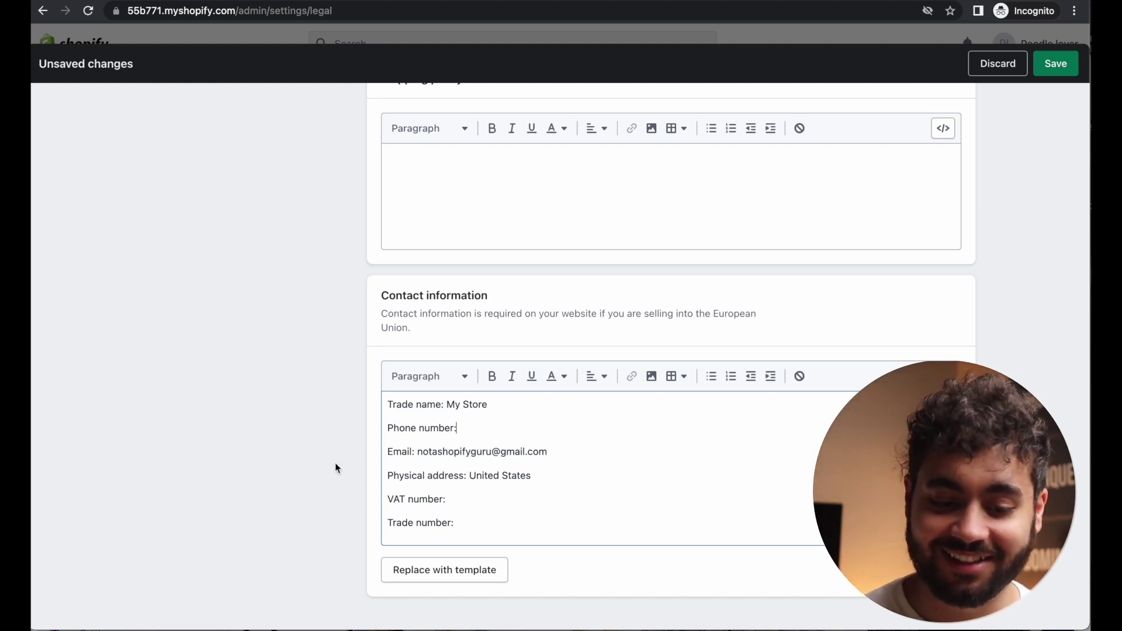
- Review the generated policies, save them, and close Settings
scroll(334, 462, up, 5)
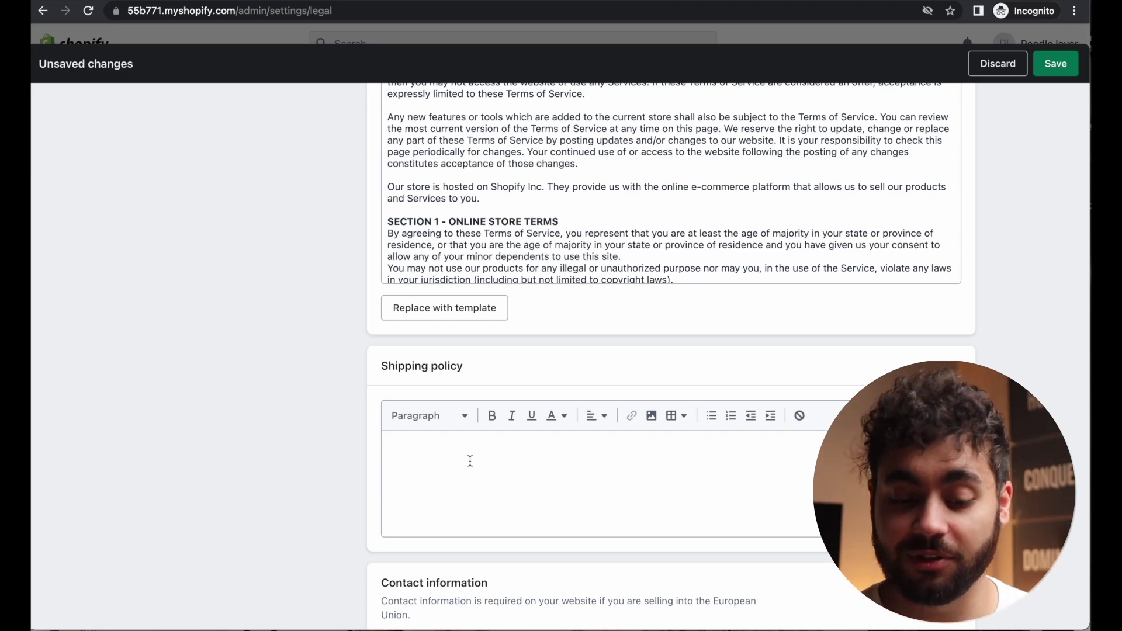
scroll(470, 461, up, 5)
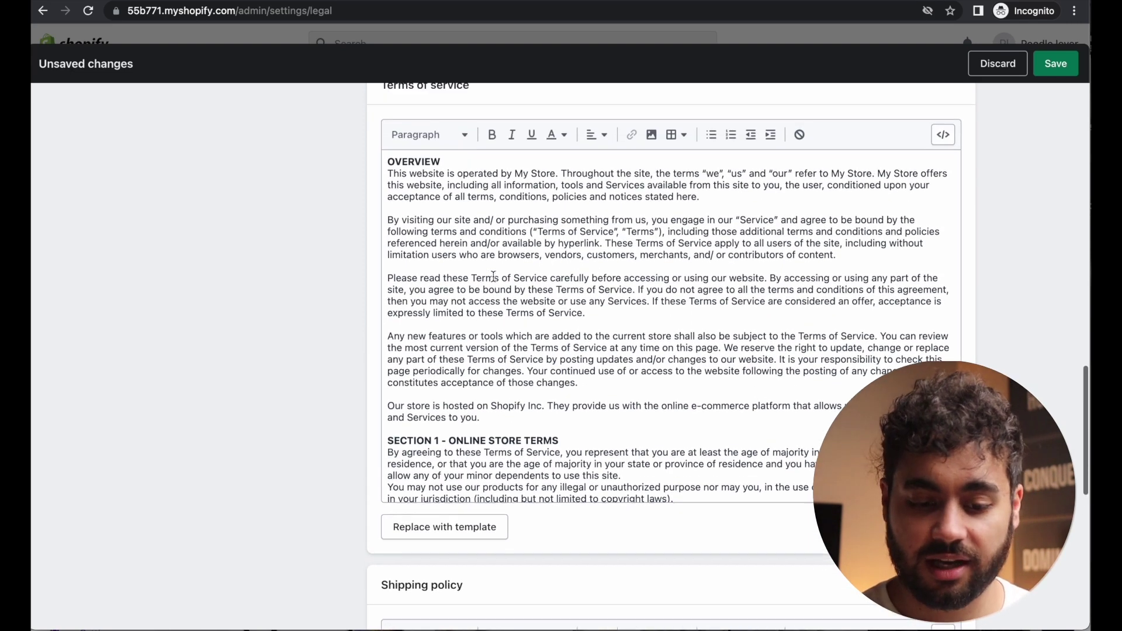
scroll(493, 277, down, 15)
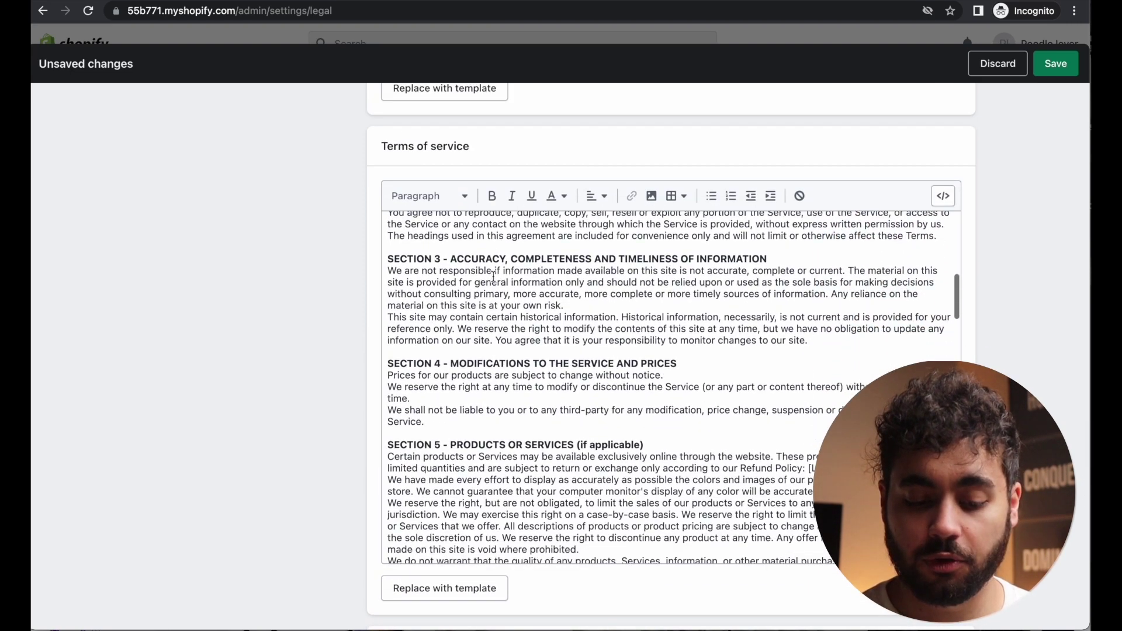
scroll(316, 445, up, 7)
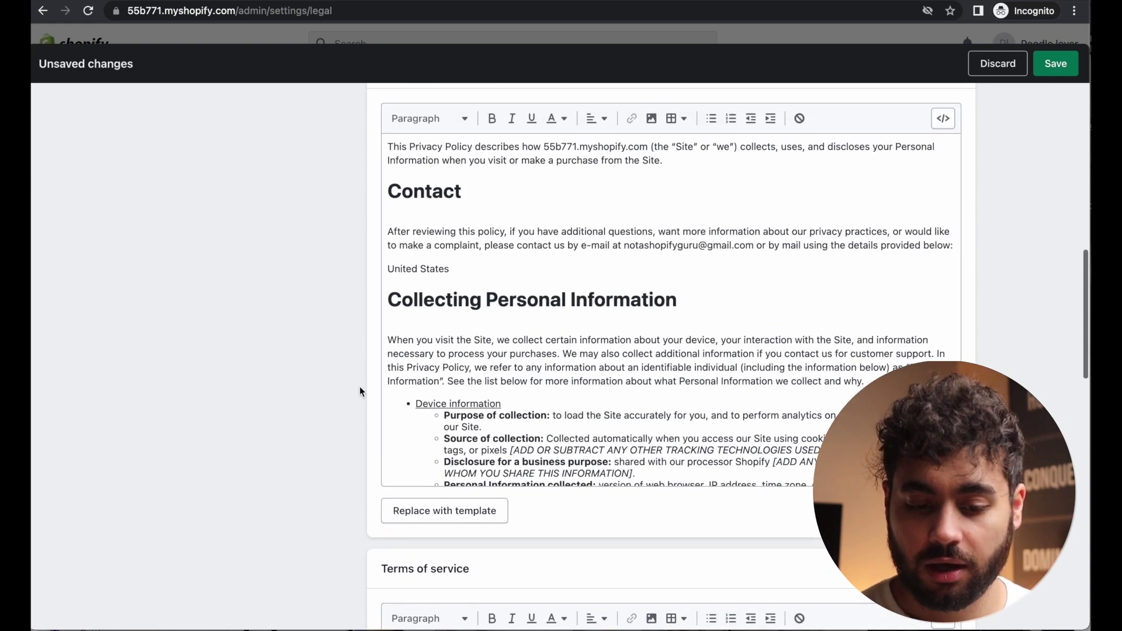
scroll(507, 314, down, 2)
scroll(507, 315, down, 3)
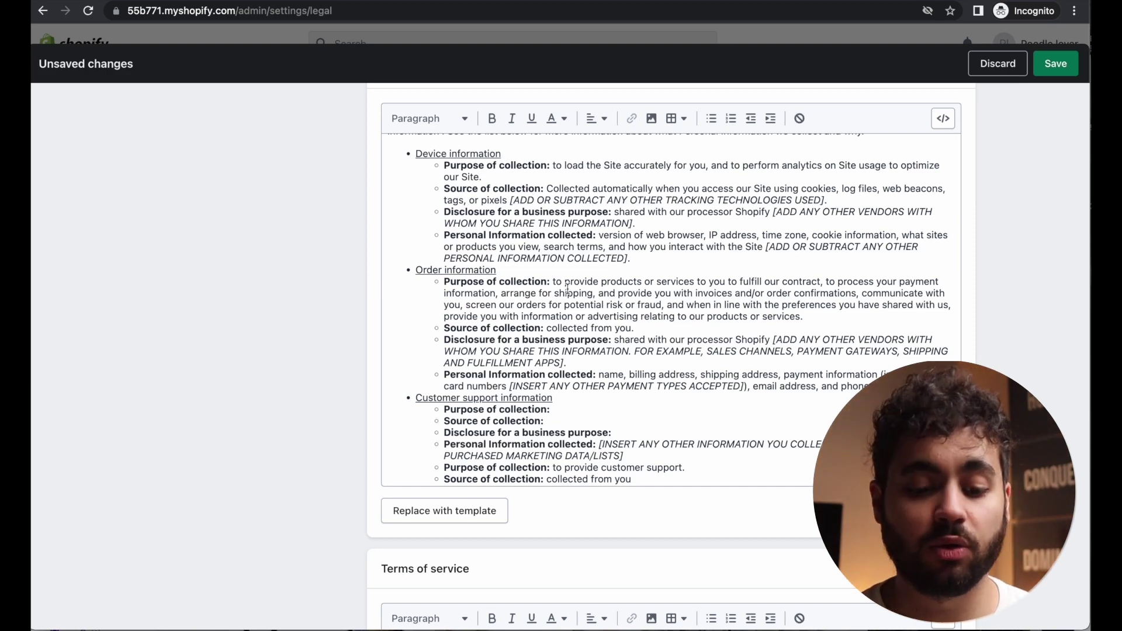
scroll(377, 335, up, 8)
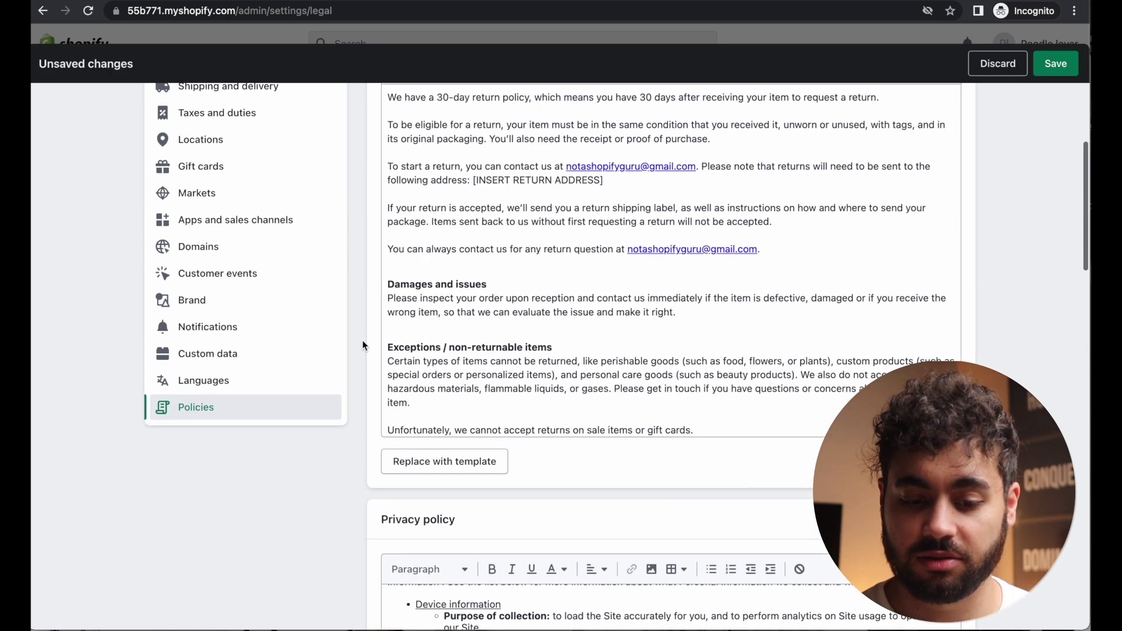
scroll(363, 345, up, 5)
scroll(543, 304, down, 5)
scroll(545, 342, down, 3)
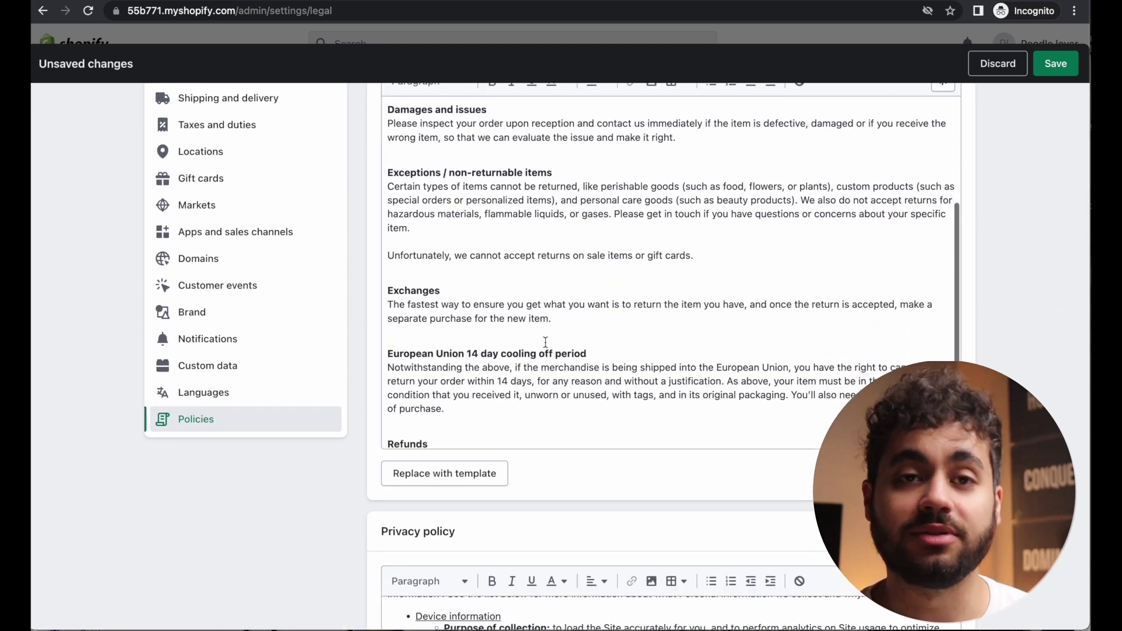
scroll(545, 342, down, 5)
scroll(464, 117, up, 8)
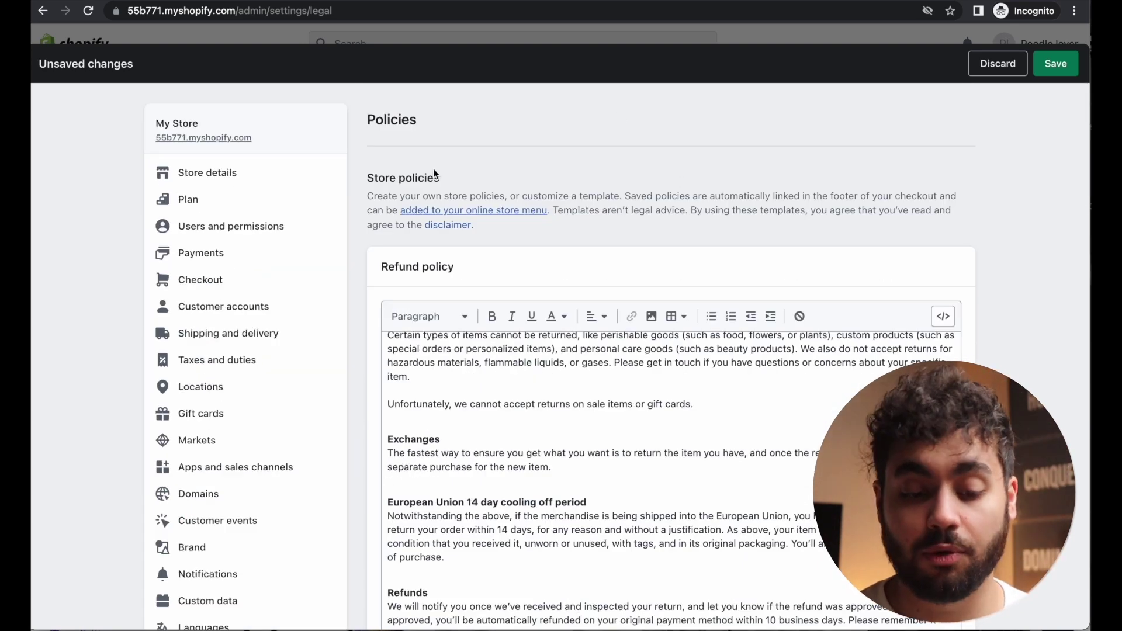
click(1056, 63)
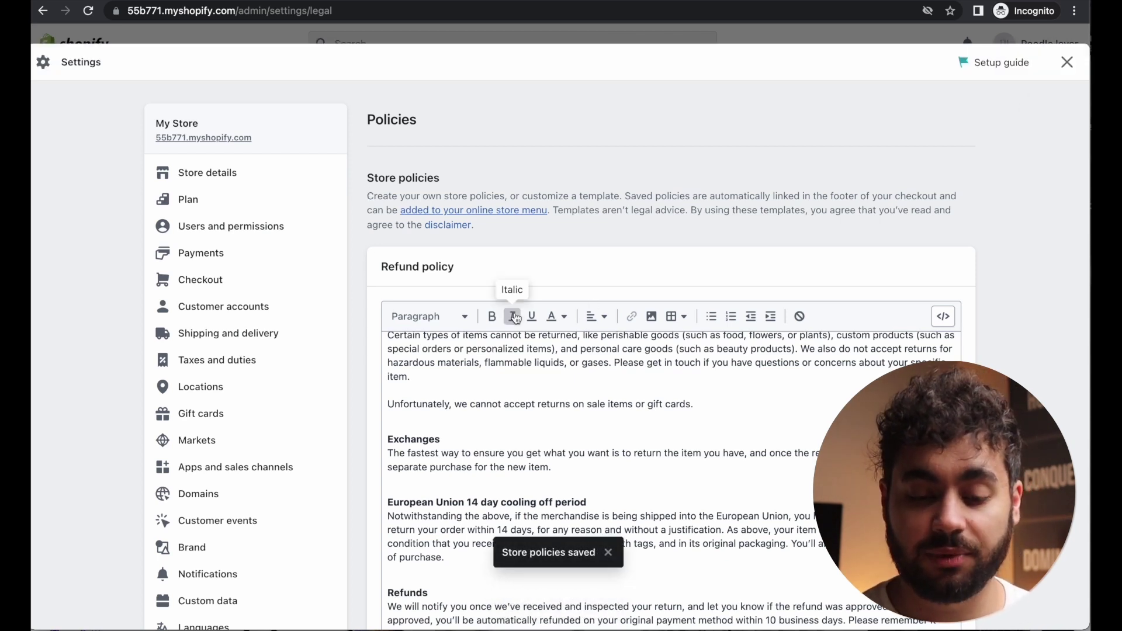
click(1068, 62)
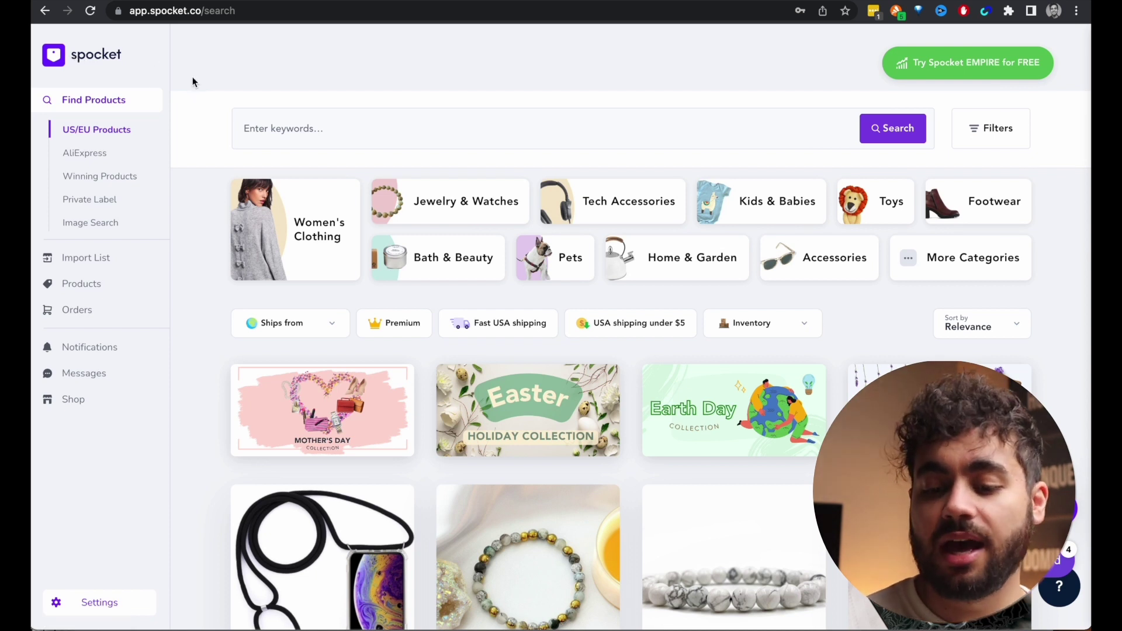
- Browse the Spocket US/EU product grid, checking prices on individual product cards
scroll(191, 76, down, 2)
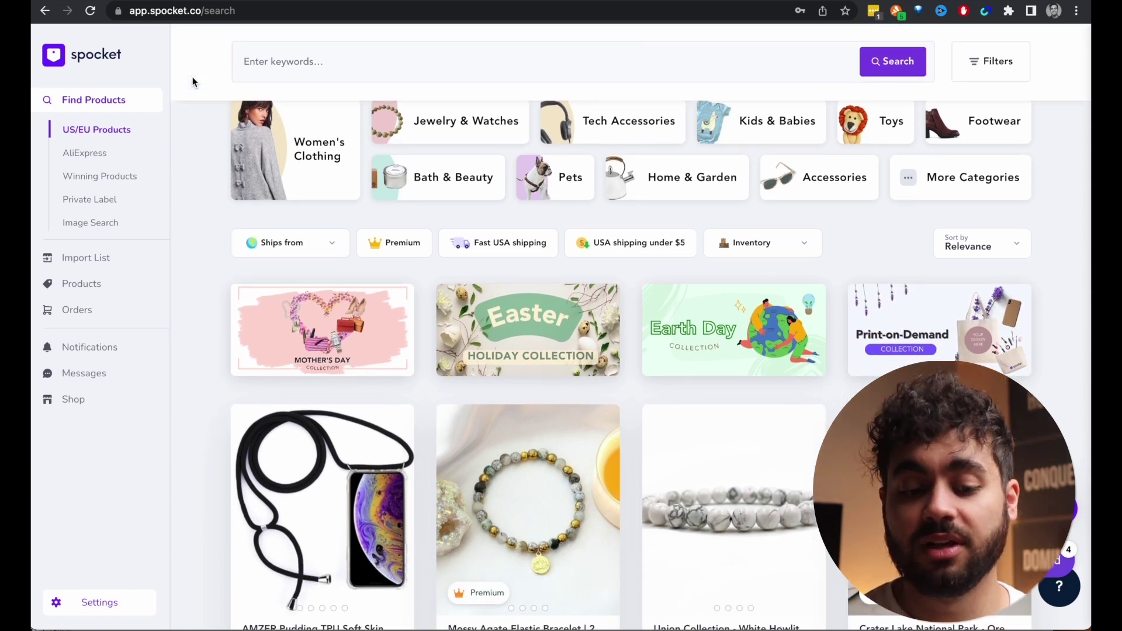
scroll(191, 75, down, 1)
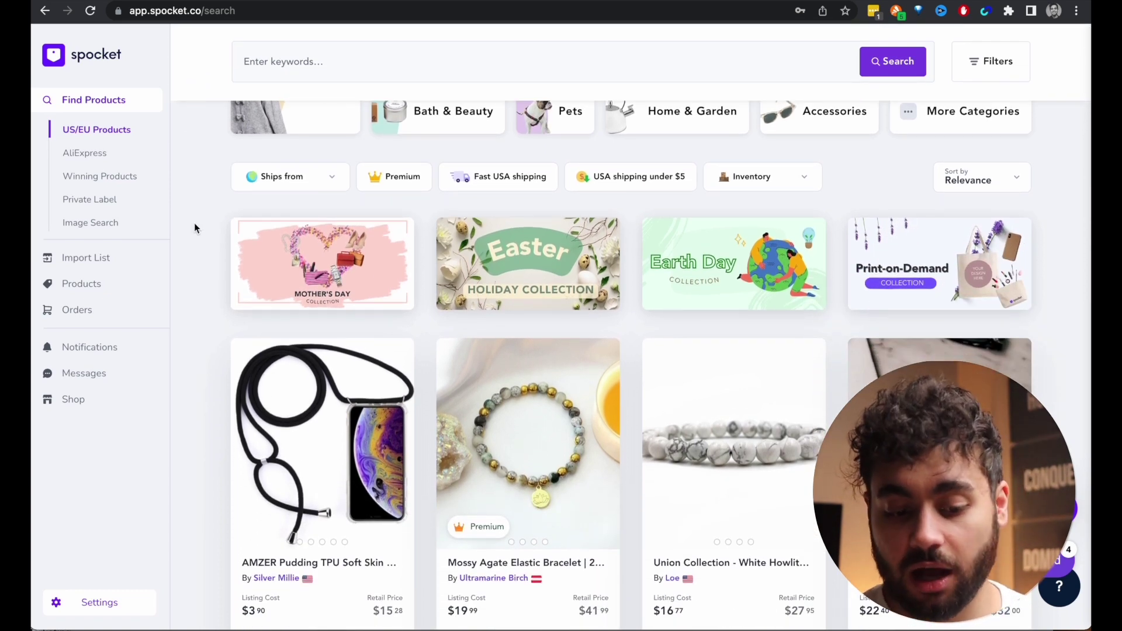
scroll(195, 225, down, 3)
scroll(195, 225, up, 3)
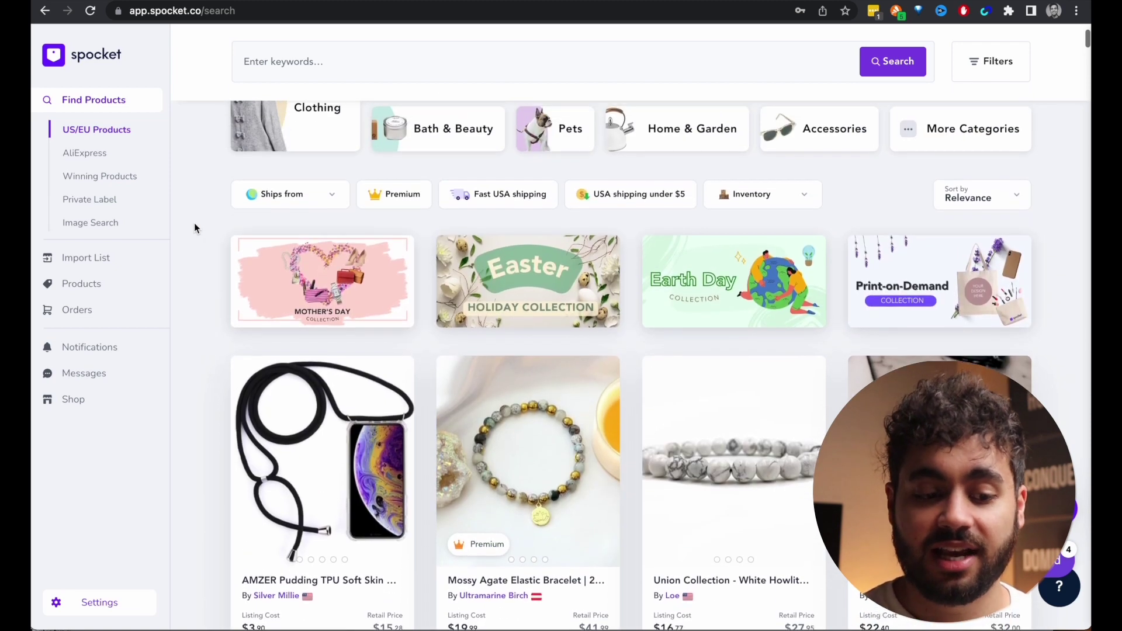
scroll(195, 227, up, 2)
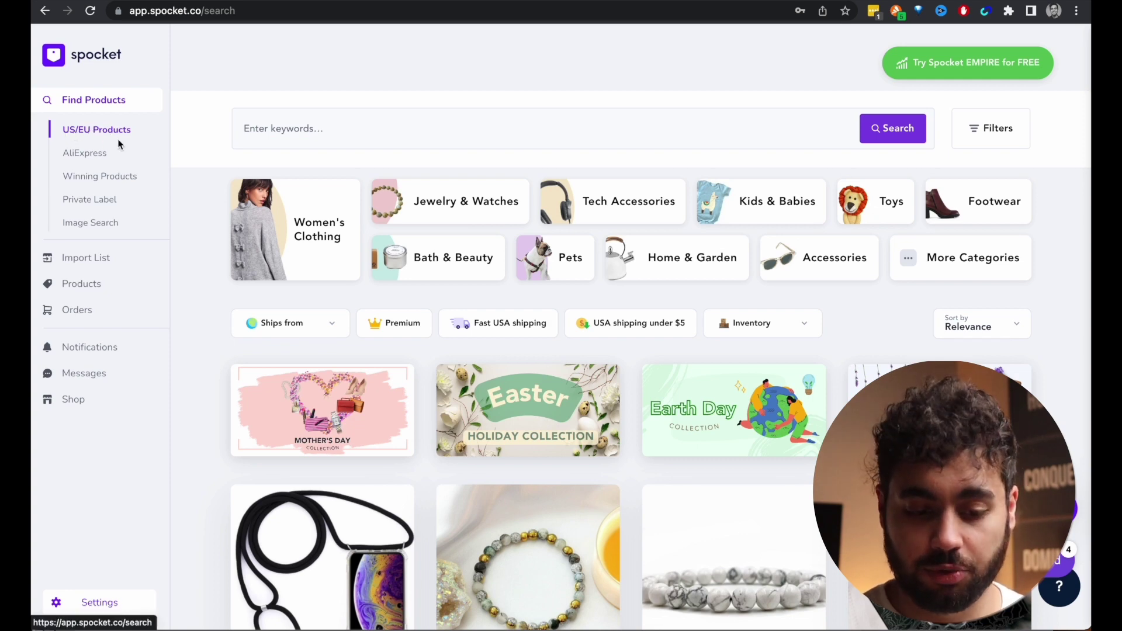
scroll(174, 293, down, 3)
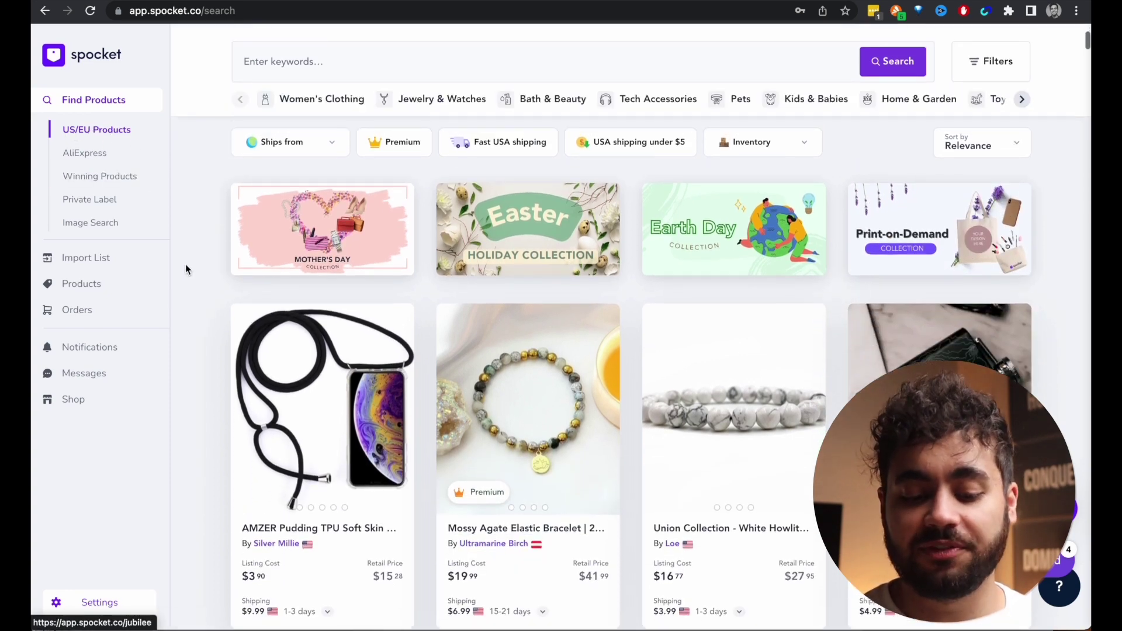
scroll(186, 269, down, 2)
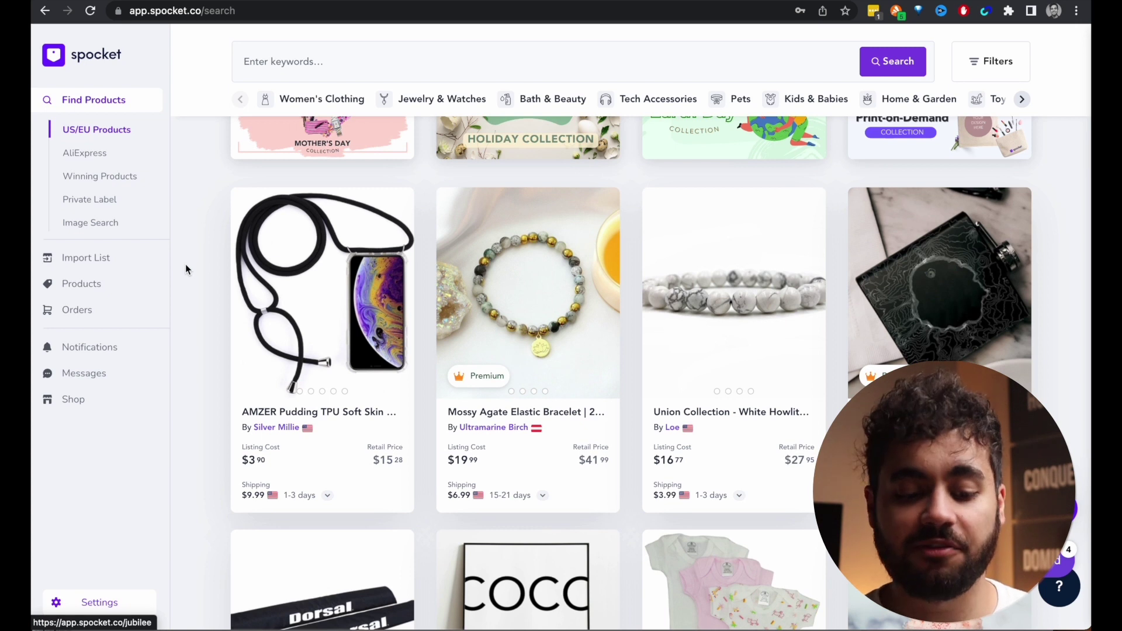
mouse_move(261, 510)
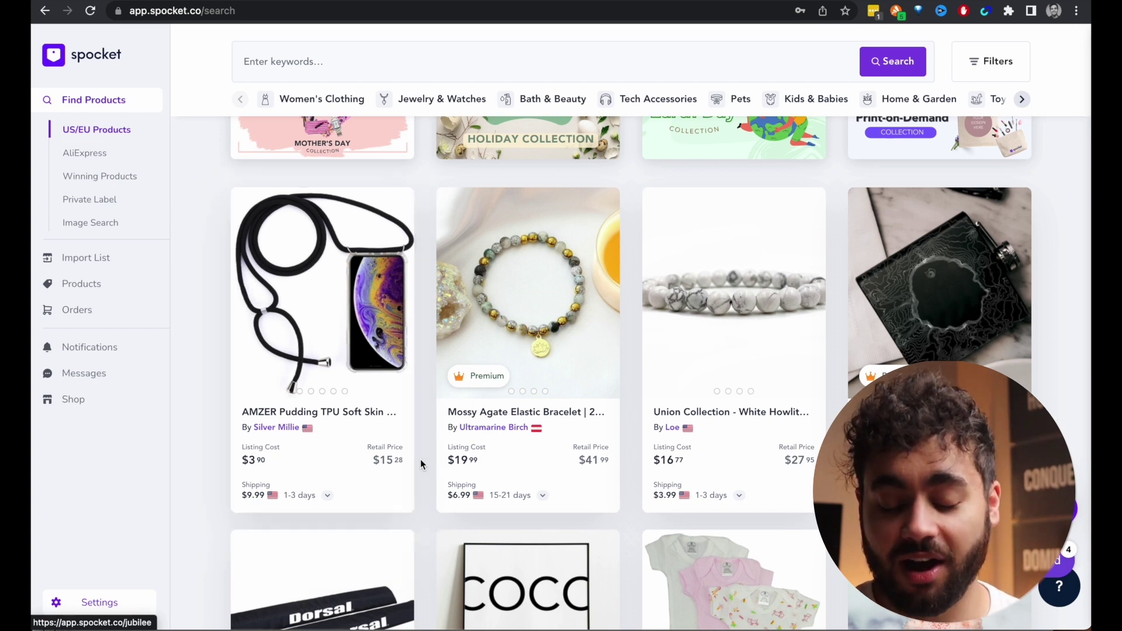
mouse_move(497, 495)
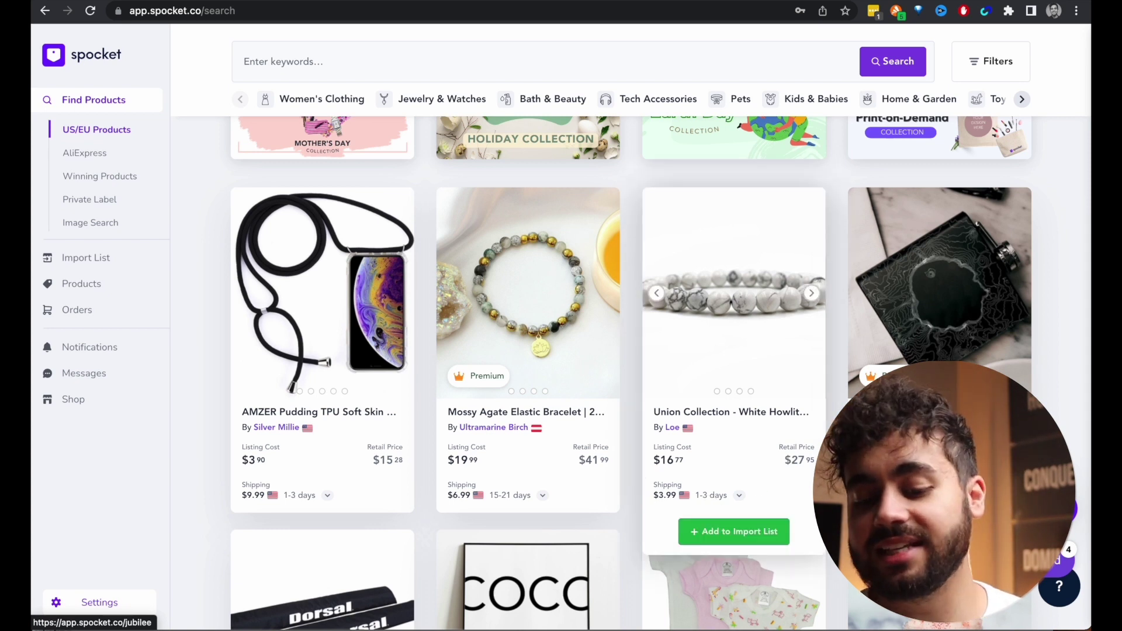
scroll(316, 380, down, 1)
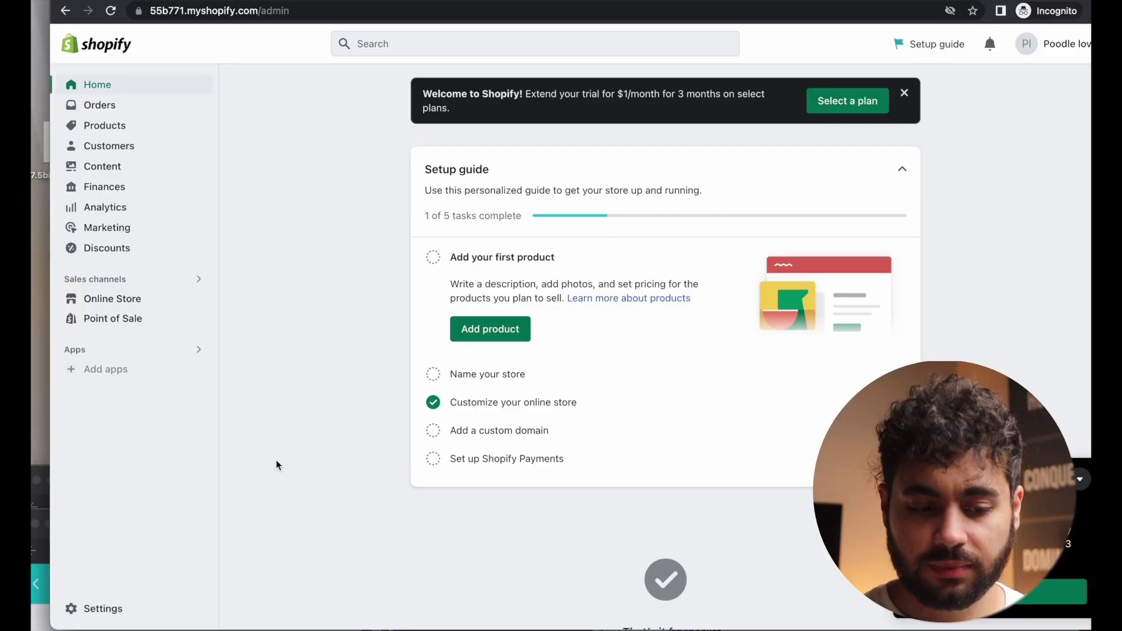
- Open the Shopify App Store from Add apps and search for 'spocket'
click(99, 370)
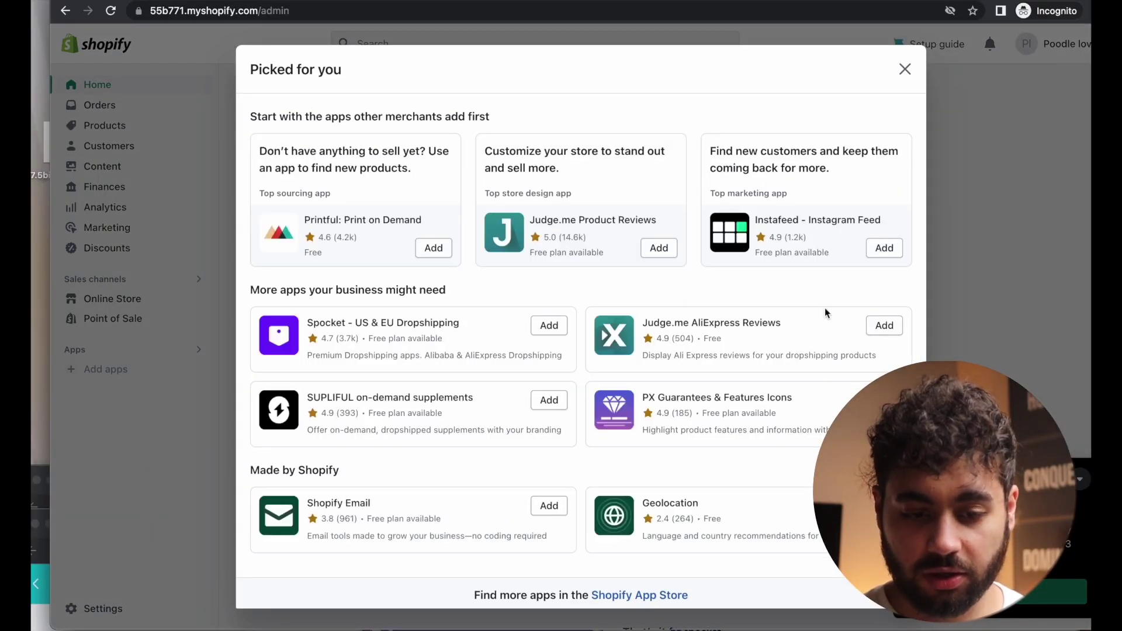
click(666, 596)
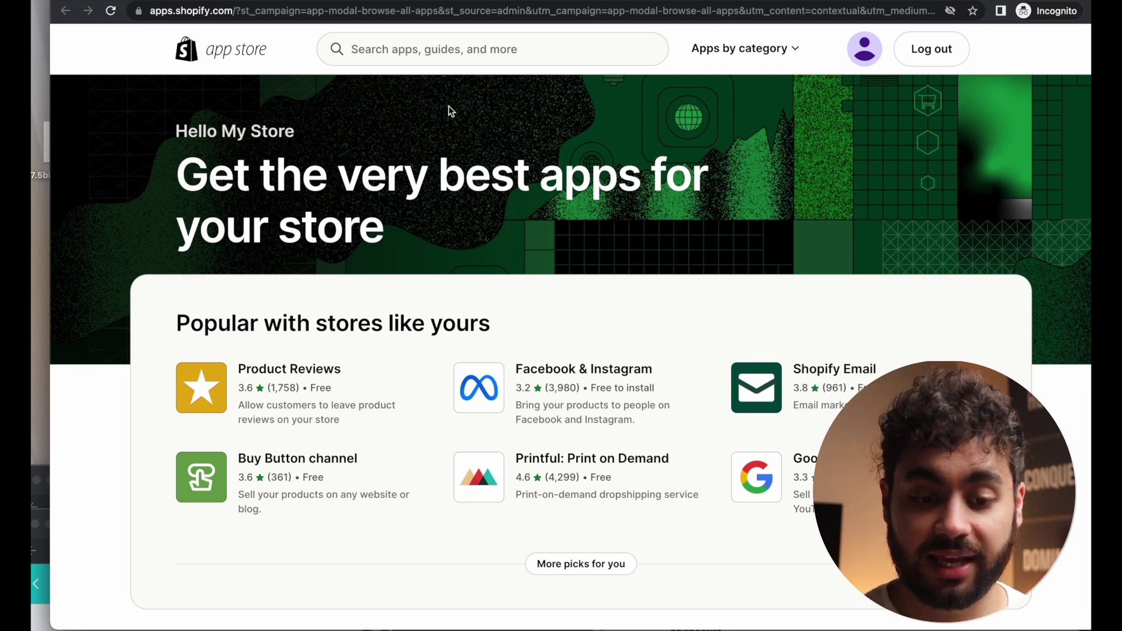
click(441, 52)
text(spocket)
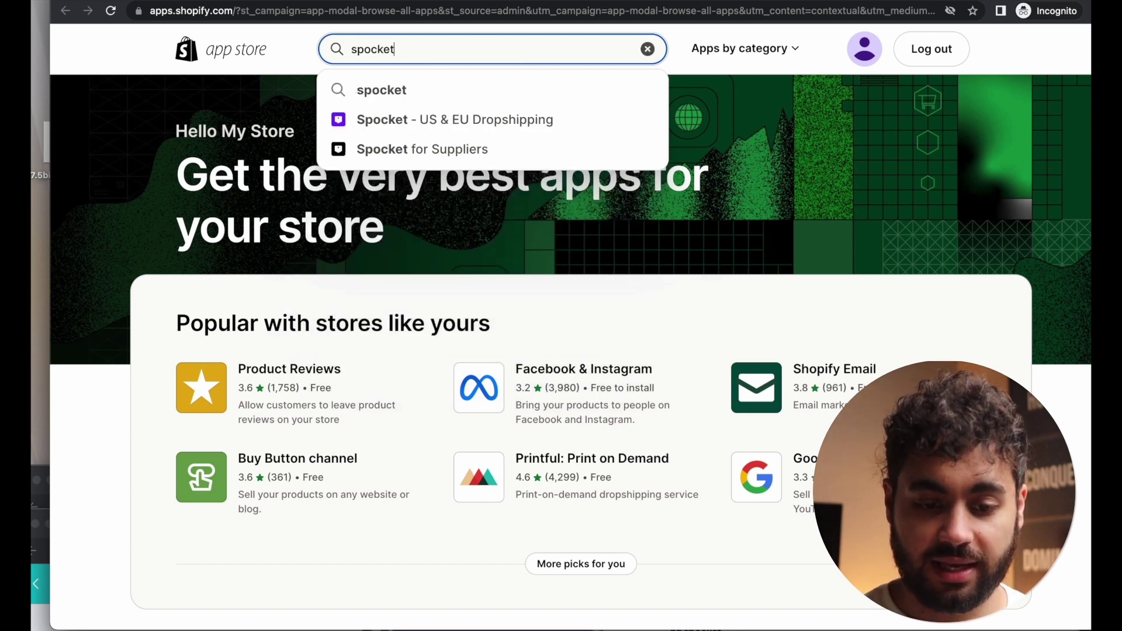
key(Return)
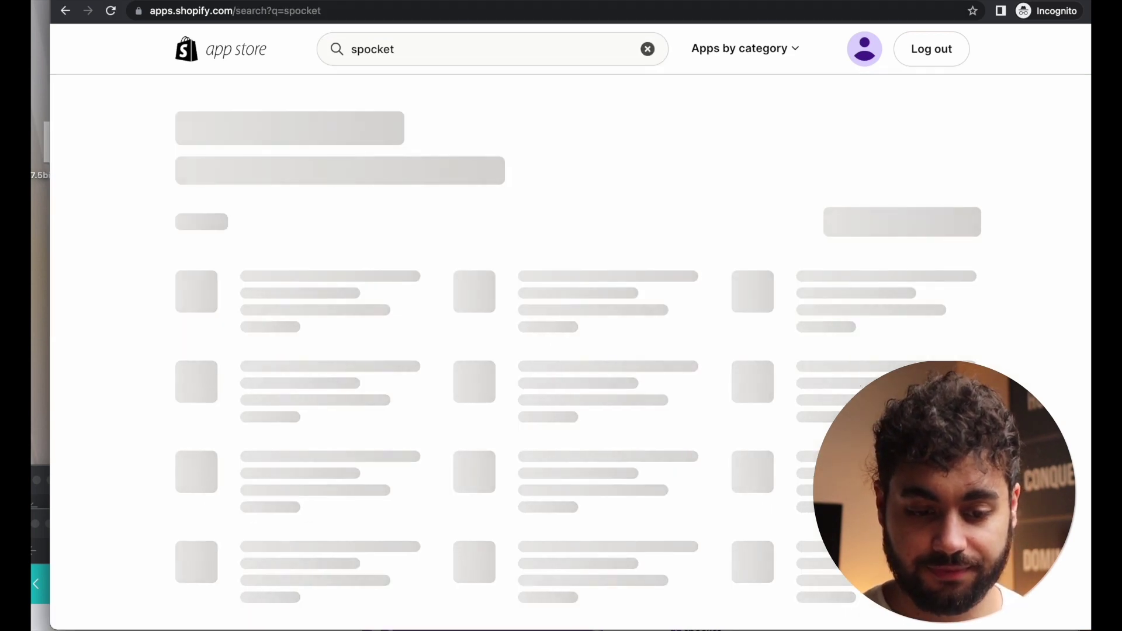
- Add and install the Spocket - US & EU Dropshipping app on the store
click(299, 247)
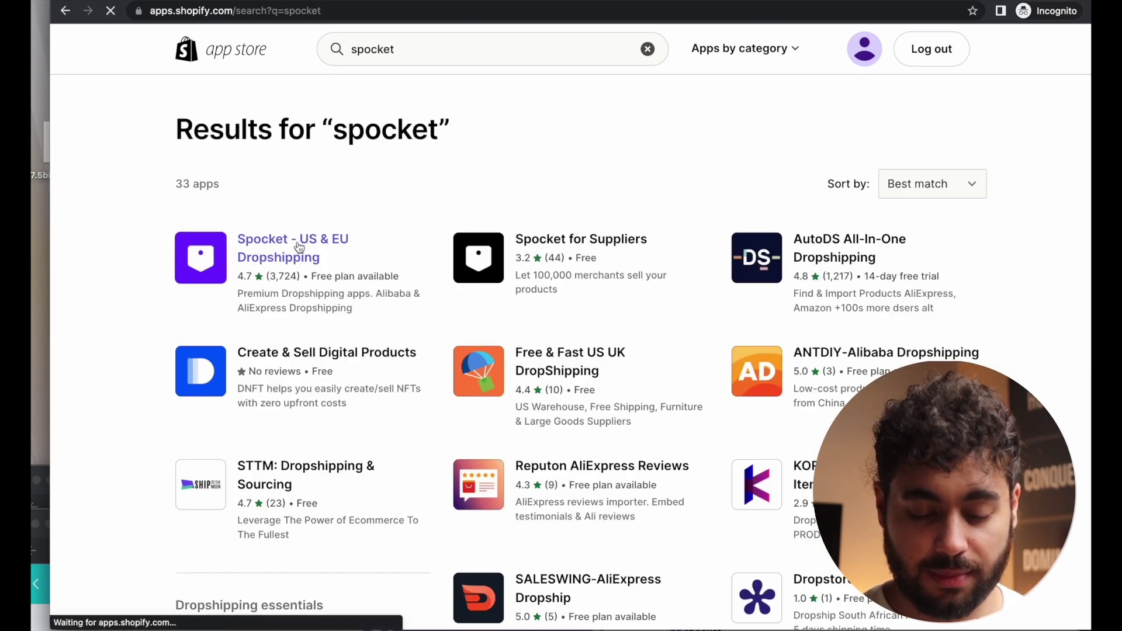
click(326, 334)
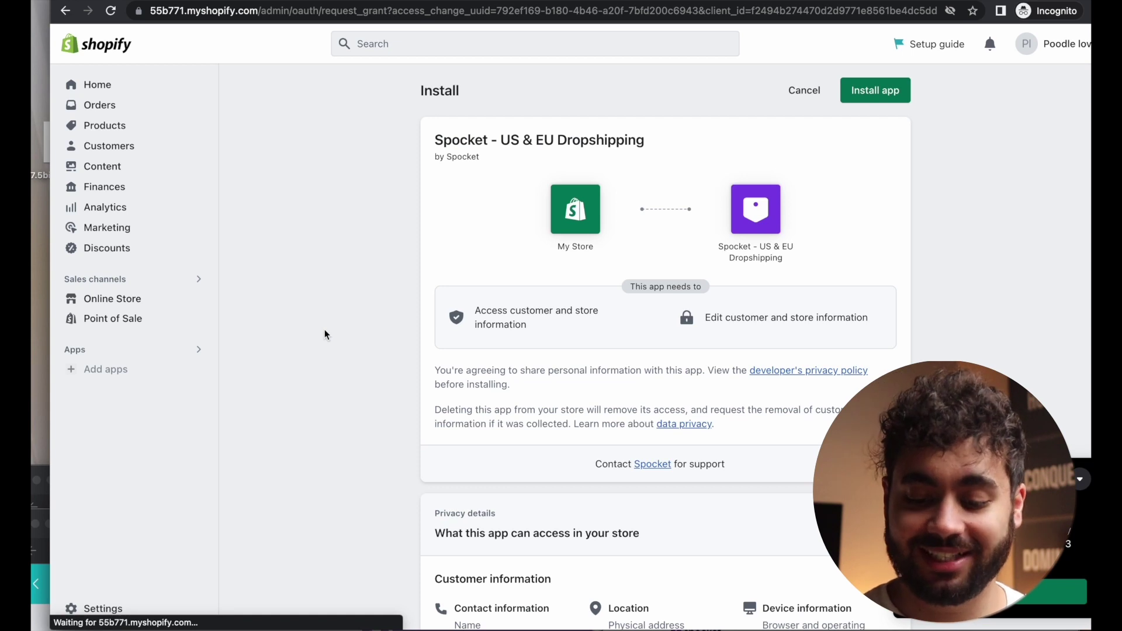
click(875, 99)
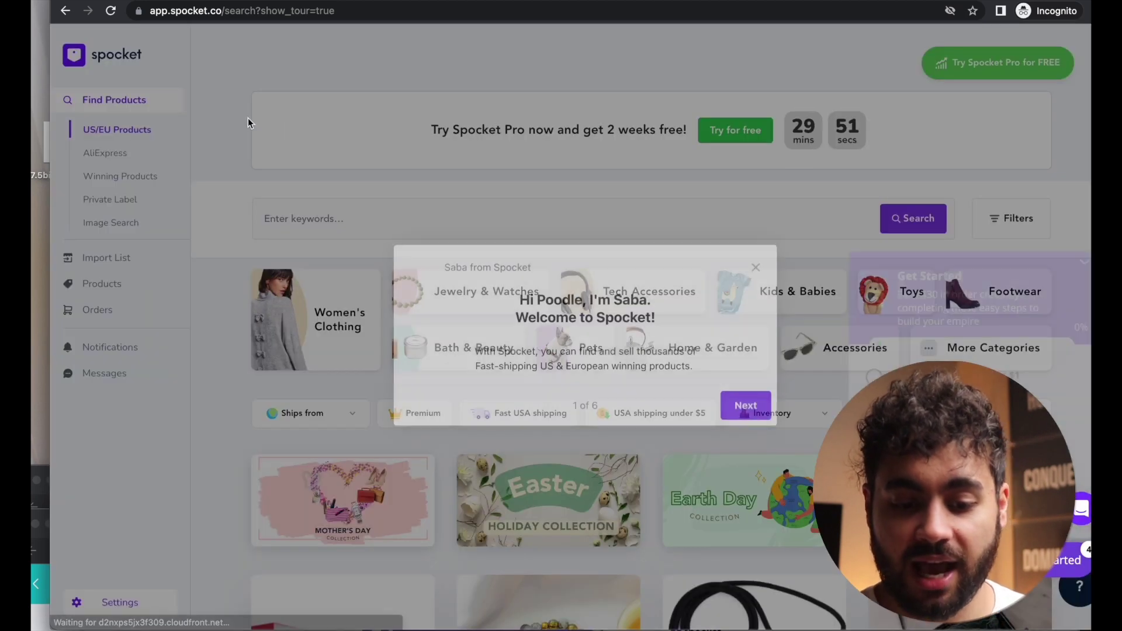
- Close the welcome tour and Get Started checklist, then scroll through the Find Products catalogue
click(755, 265)
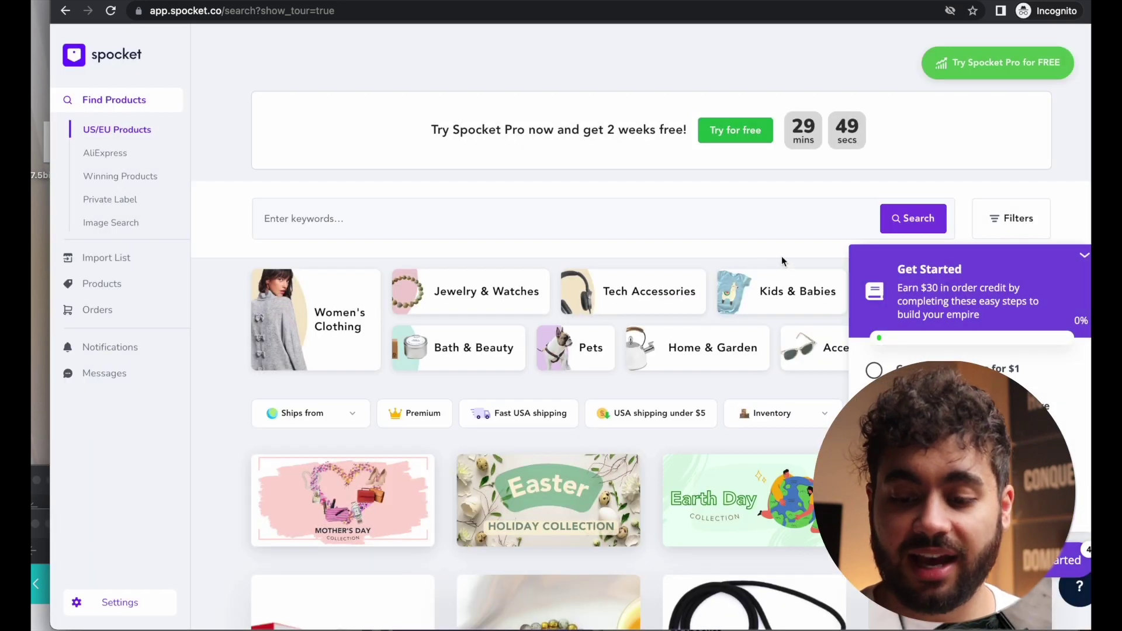
click(1083, 259)
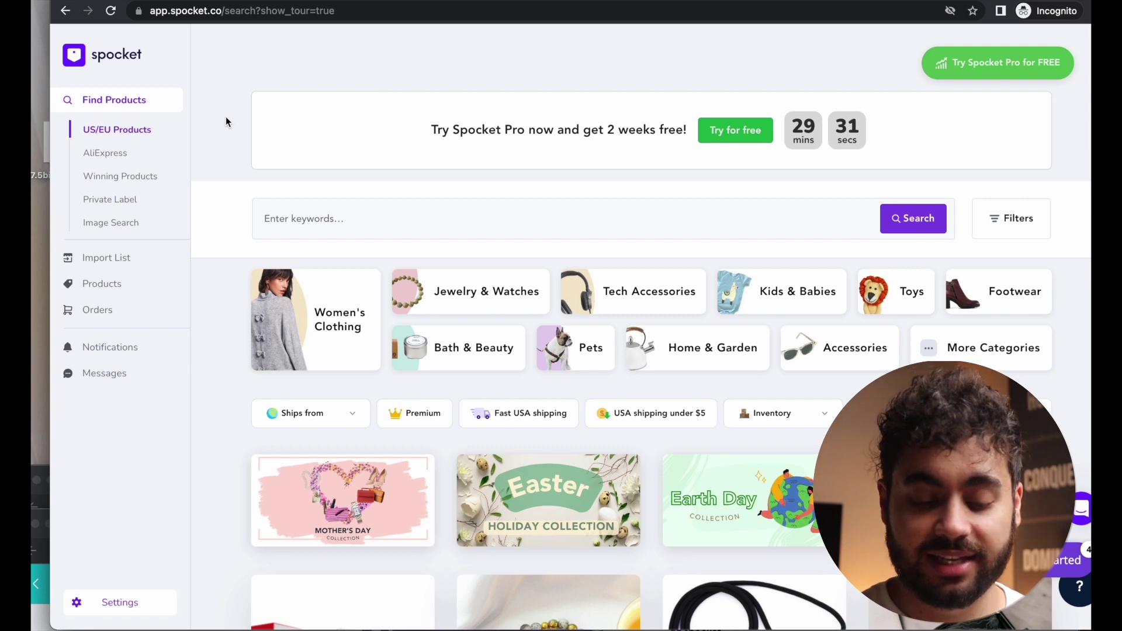
scroll(226, 121, down, 3)
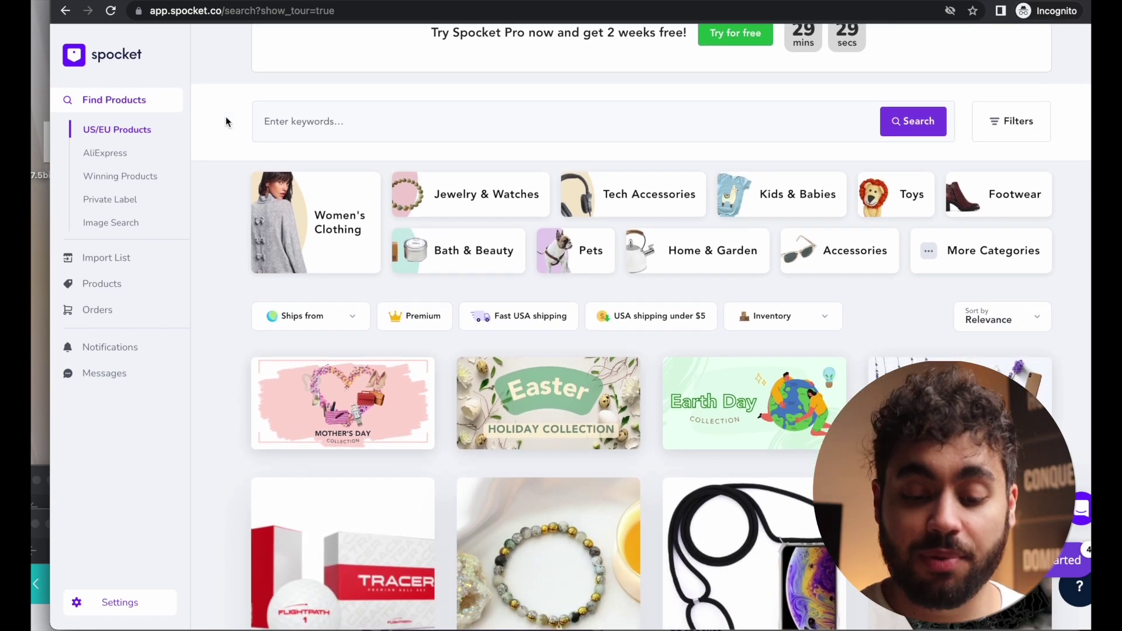
scroll(226, 121, down, 1)
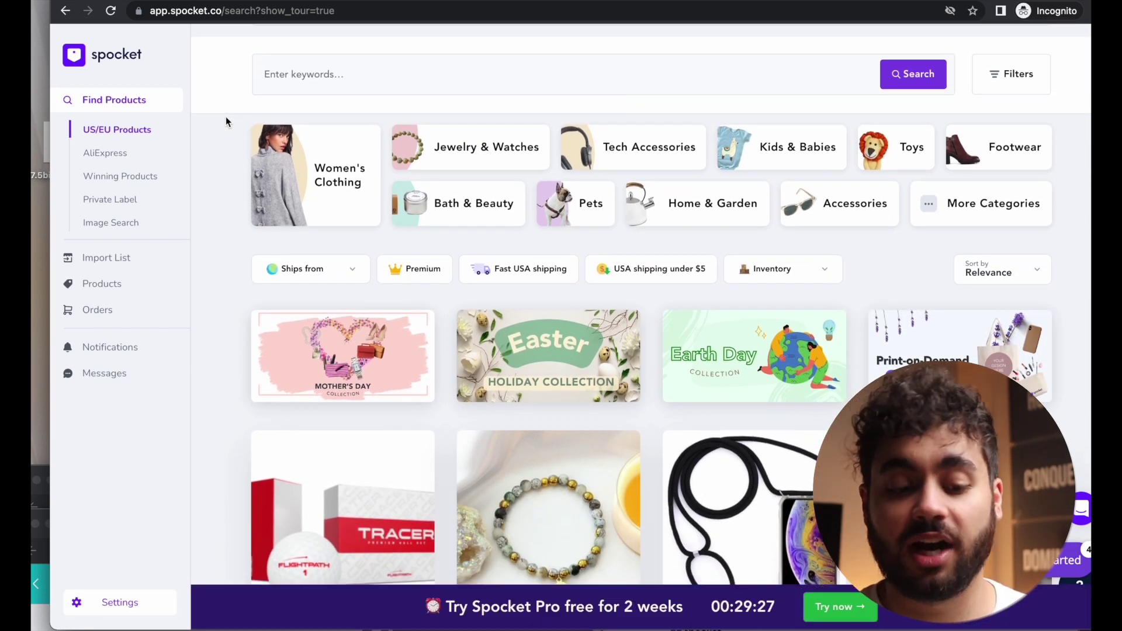
scroll(222, 203, up, 3)
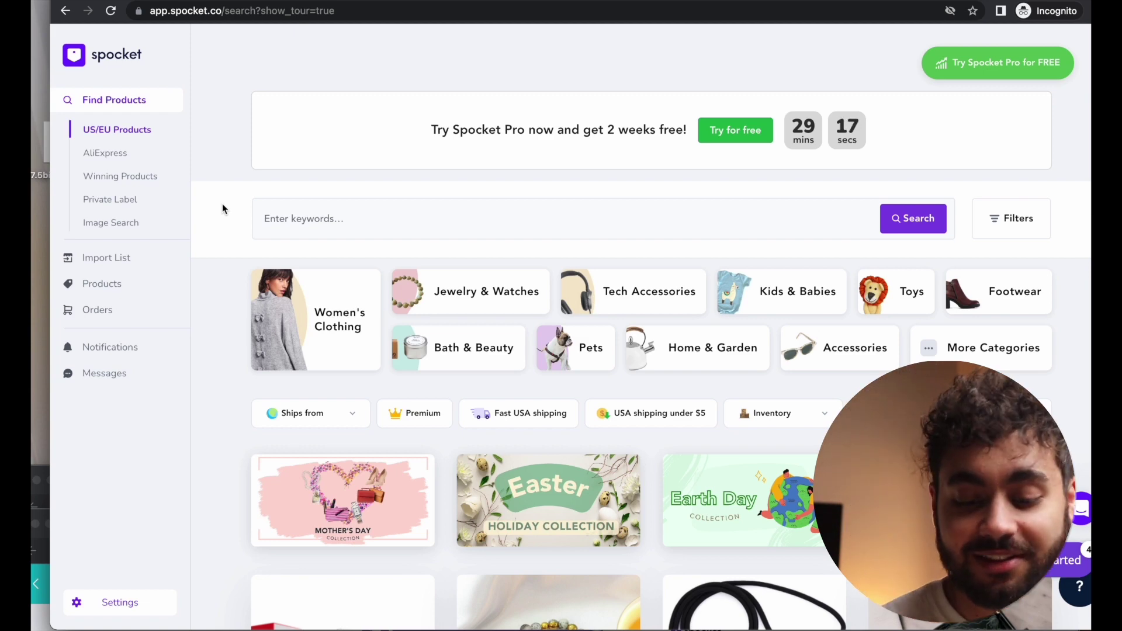
scroll(222, 205, down, 2)
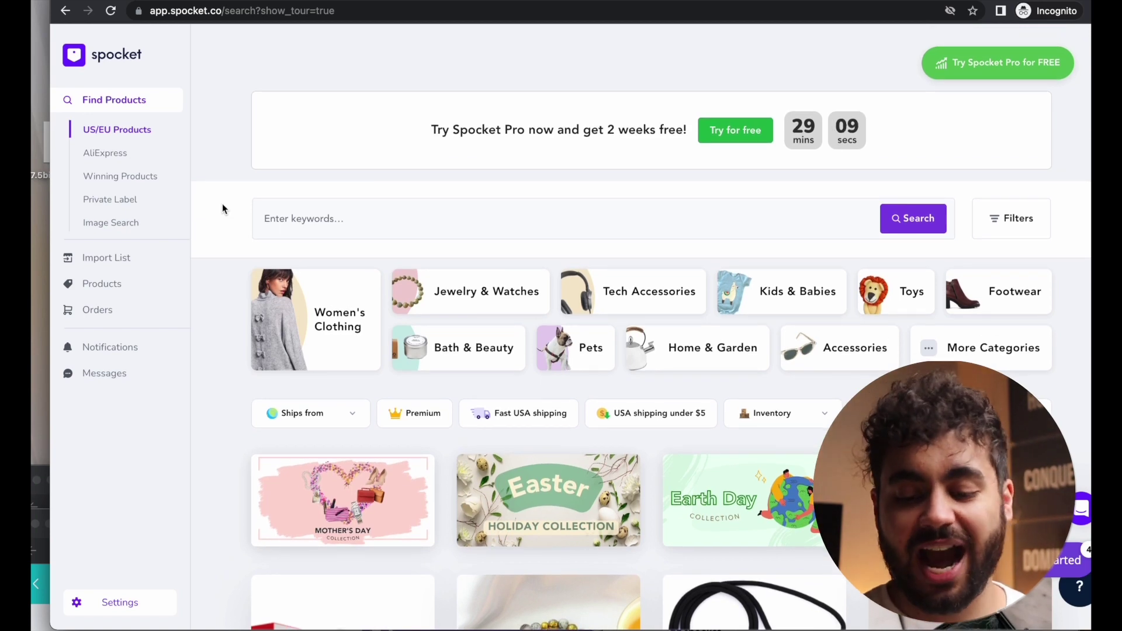
scroll(222, 208, down, 2)
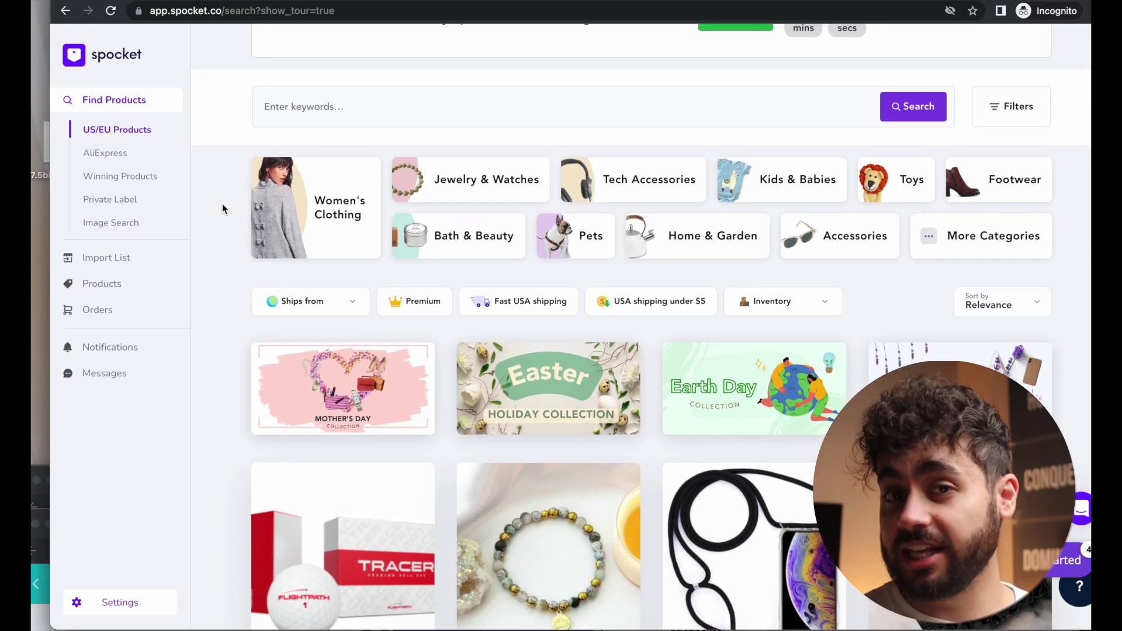
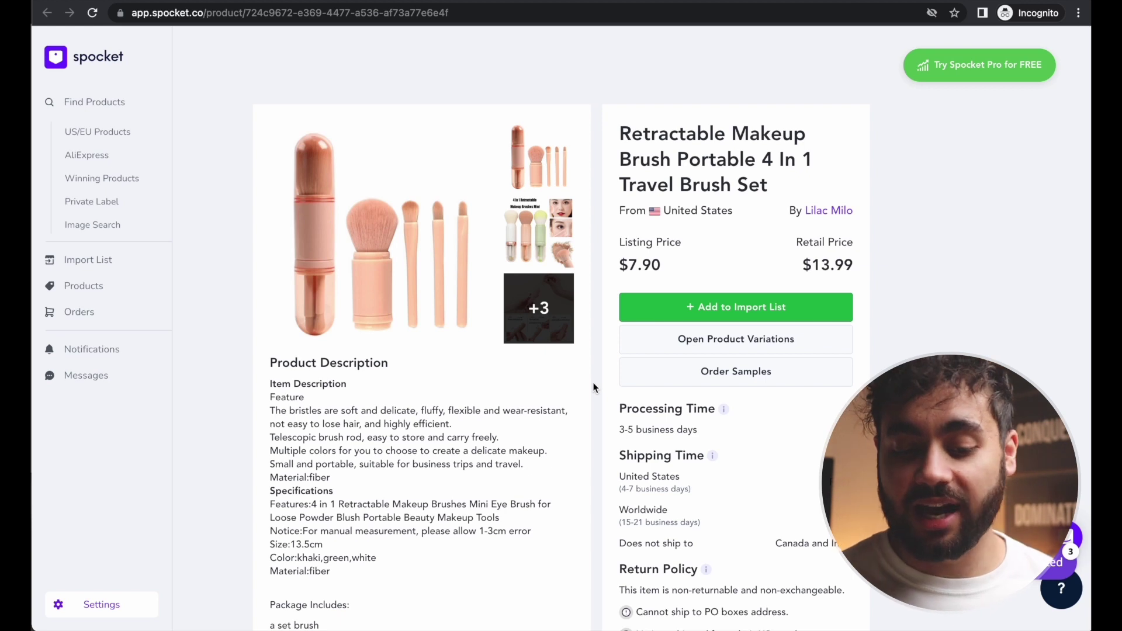
- Check the brush set's $7.90 listing price on the Spocket product page
scroll(594, 383, down, 2)
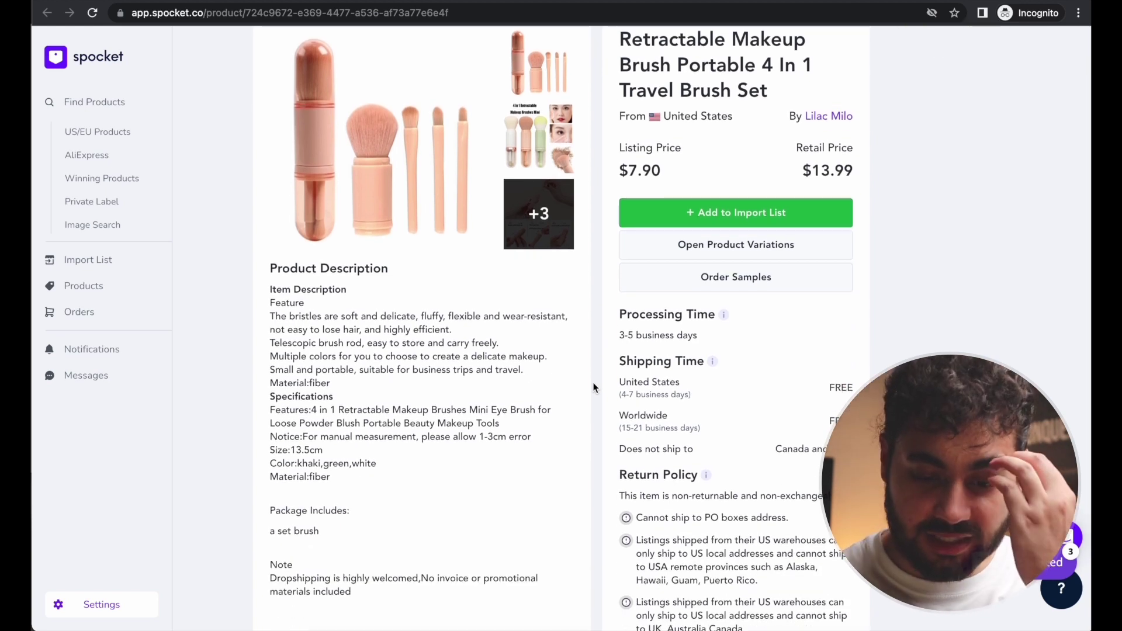
scroll(594, 386, up, 2)
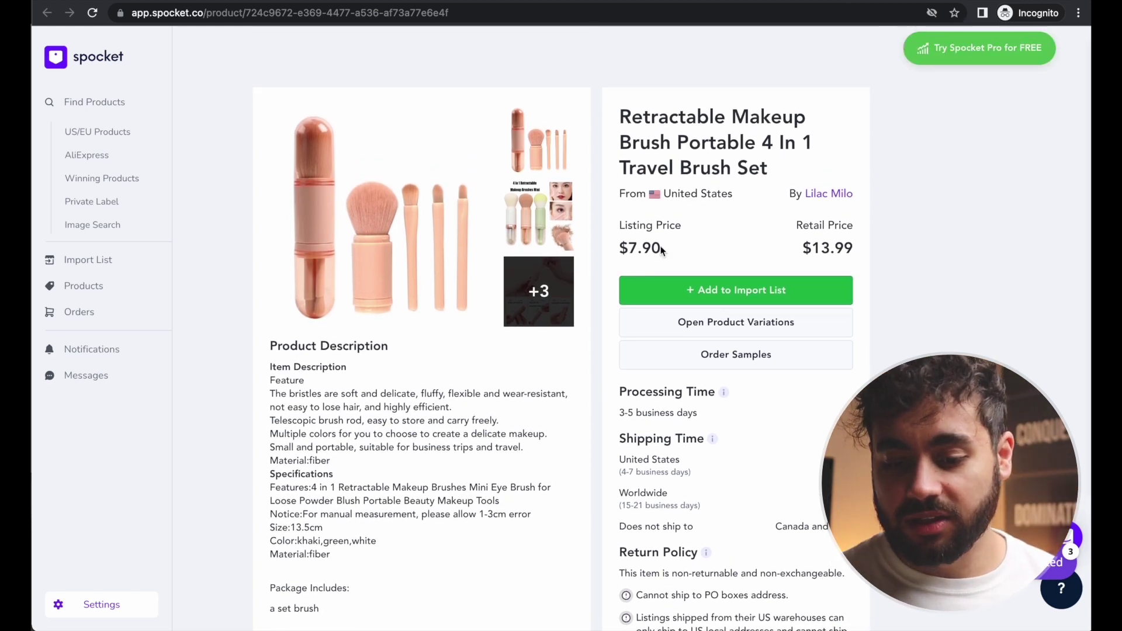
drag(665, 252, 620, 249)
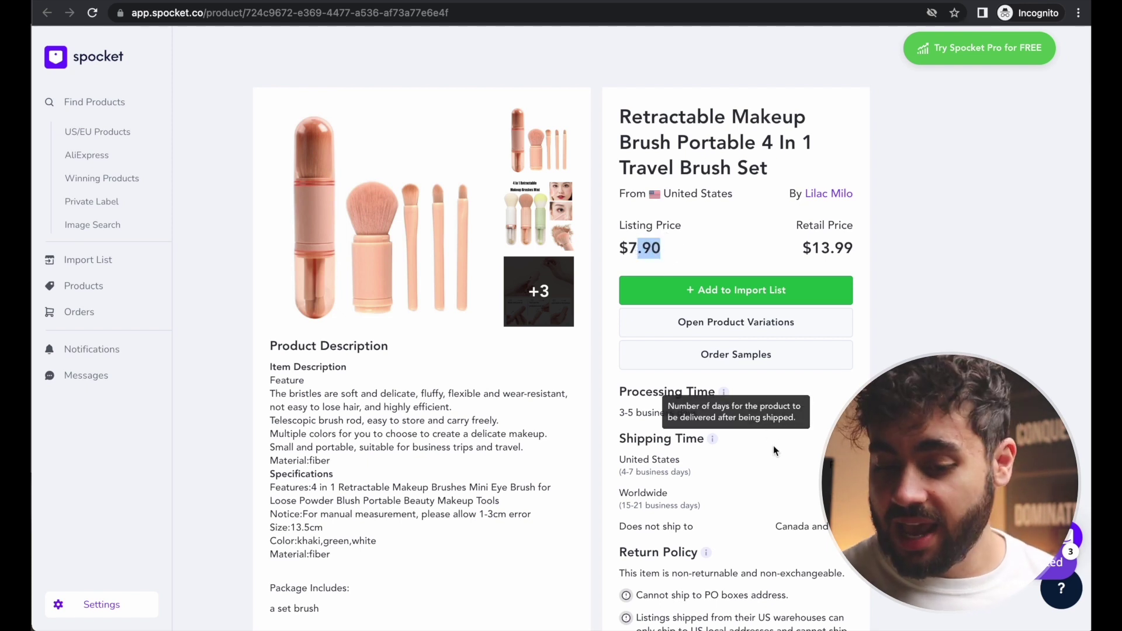
click(797, 468)
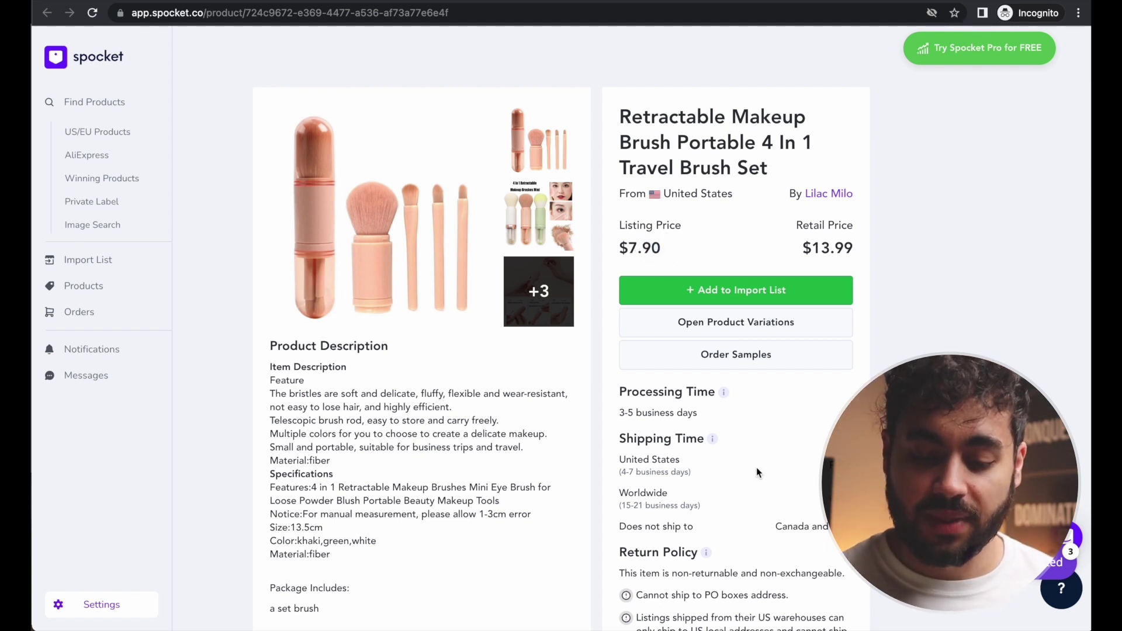
- Check the United States shipping time, then switch to the set's AliExpress listing
drag(616, 475, 643, 477)
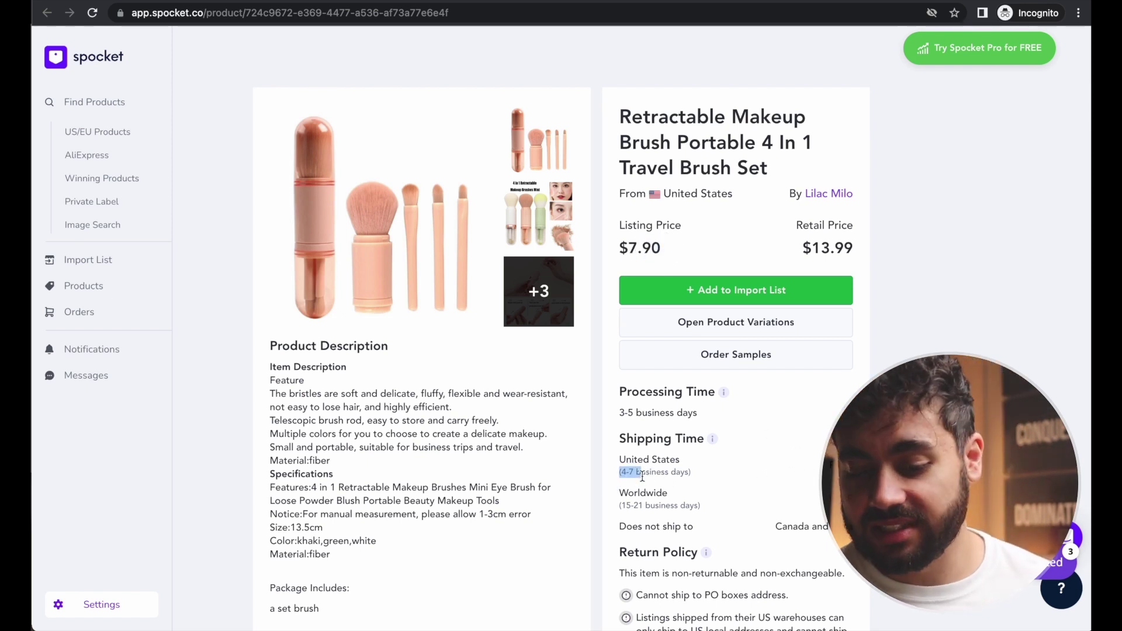
click(710, 469)
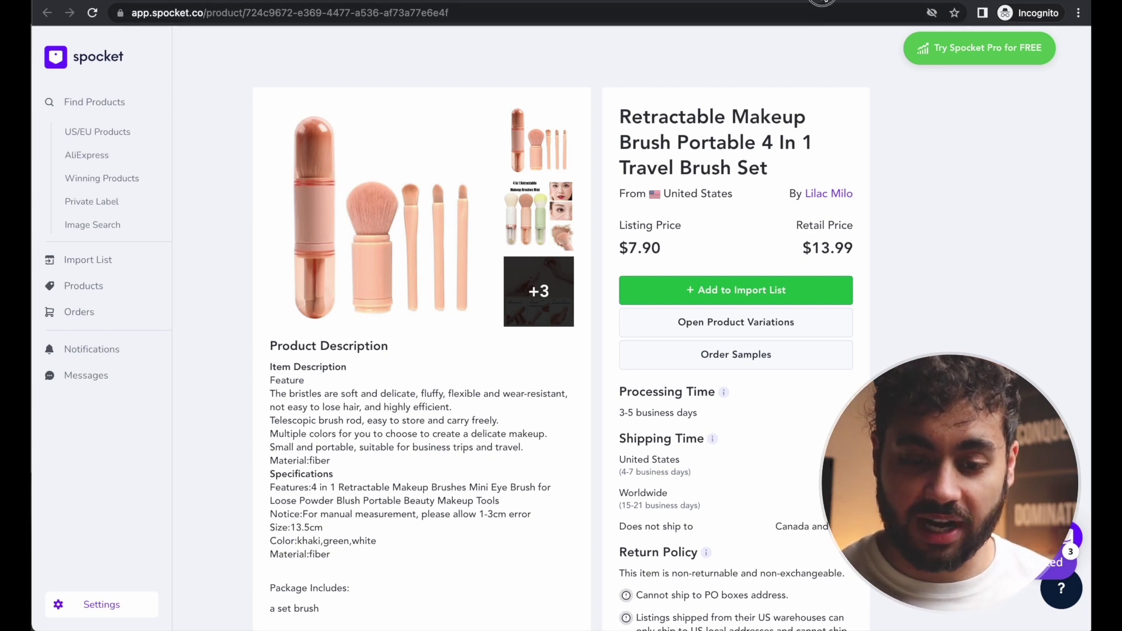
click(822, 2)
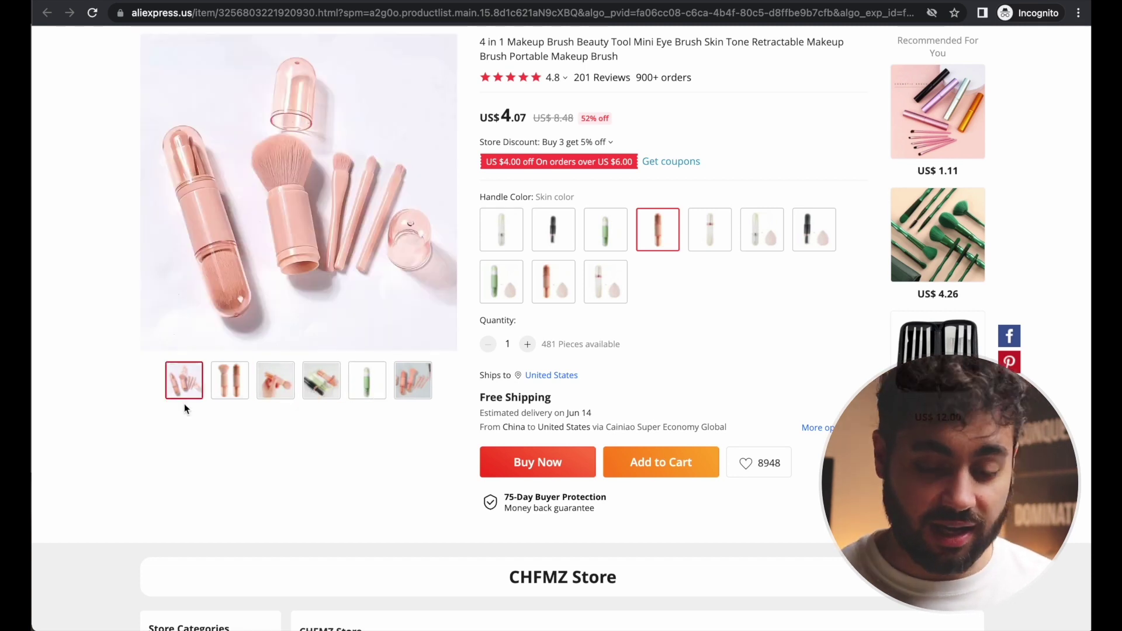
- Check the brush set's US$4.07 price on the AliExpress listing
scroll(554, 347, up, 2)
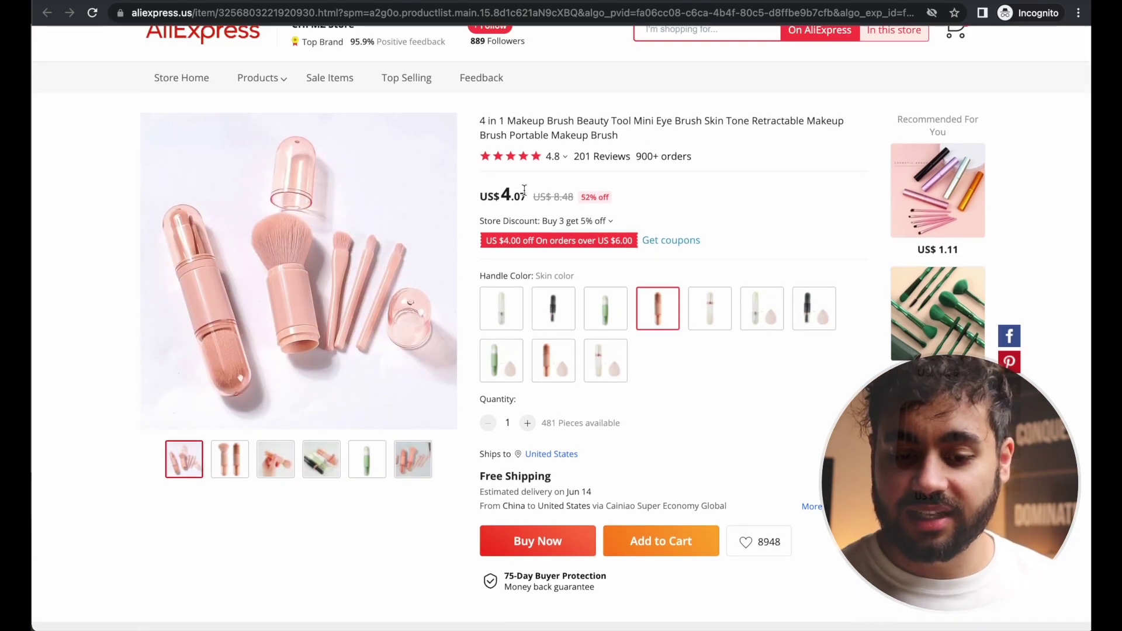
drag(524, 189, 511, 191)
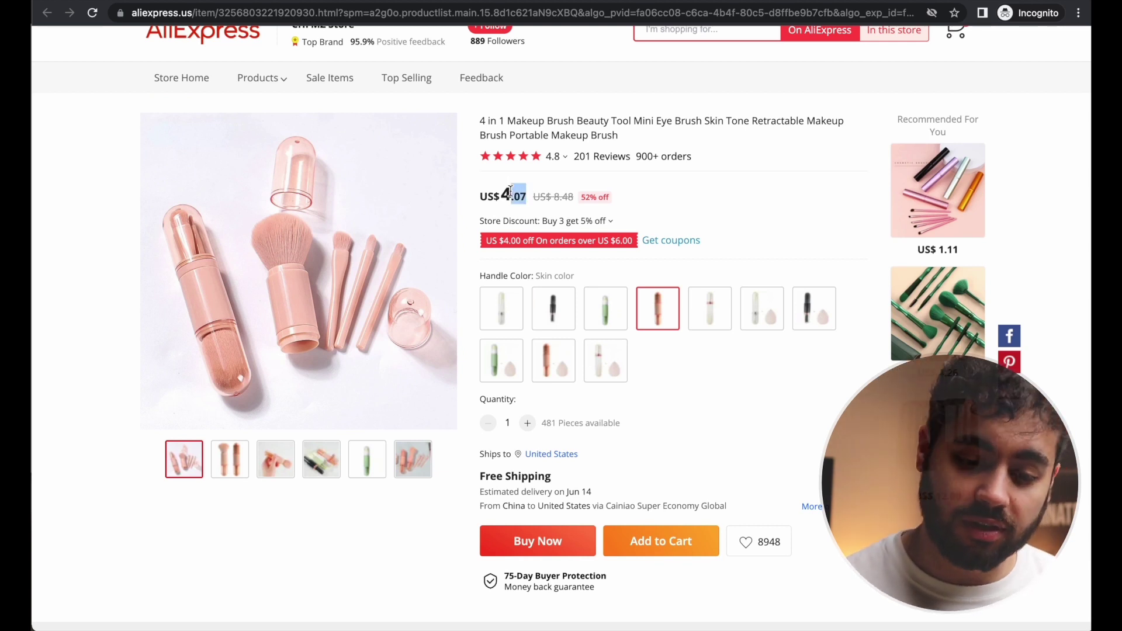
click(682, 438)
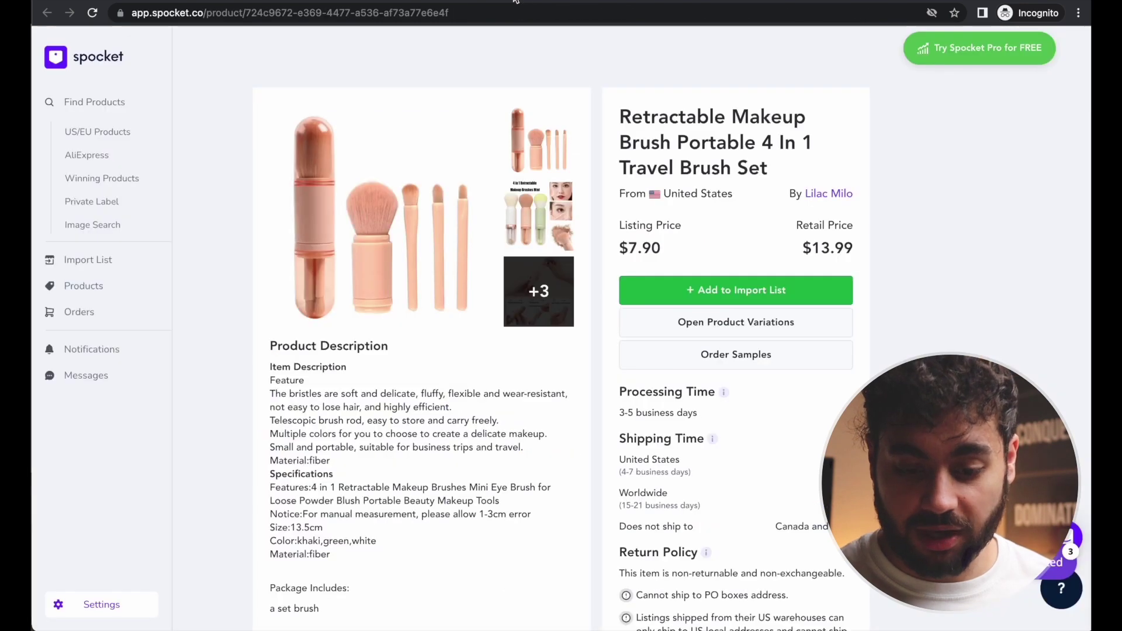
- Add the brush set to the import list by starting the free Starter plan trial
click(785, 298)
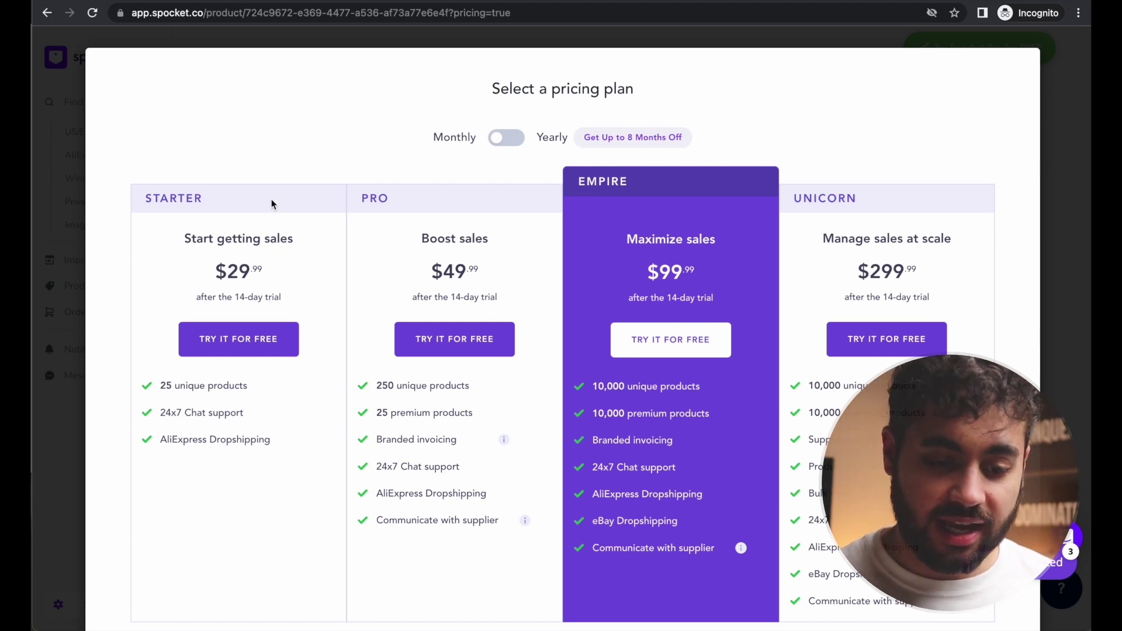
click(249, 356)
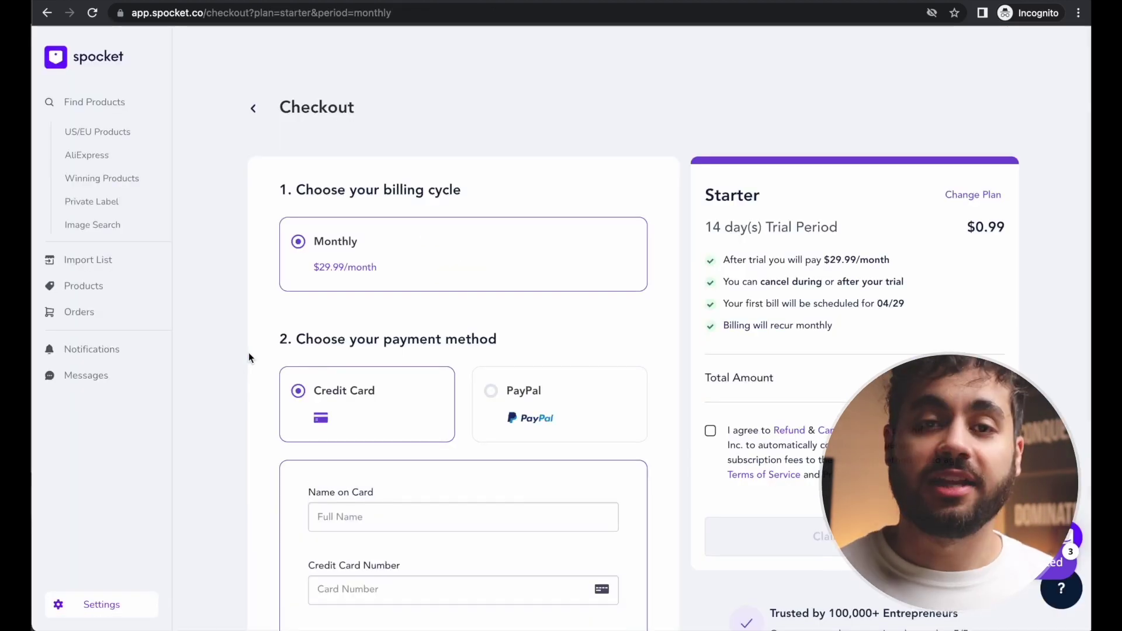
scroll(248, 353, down, 2)
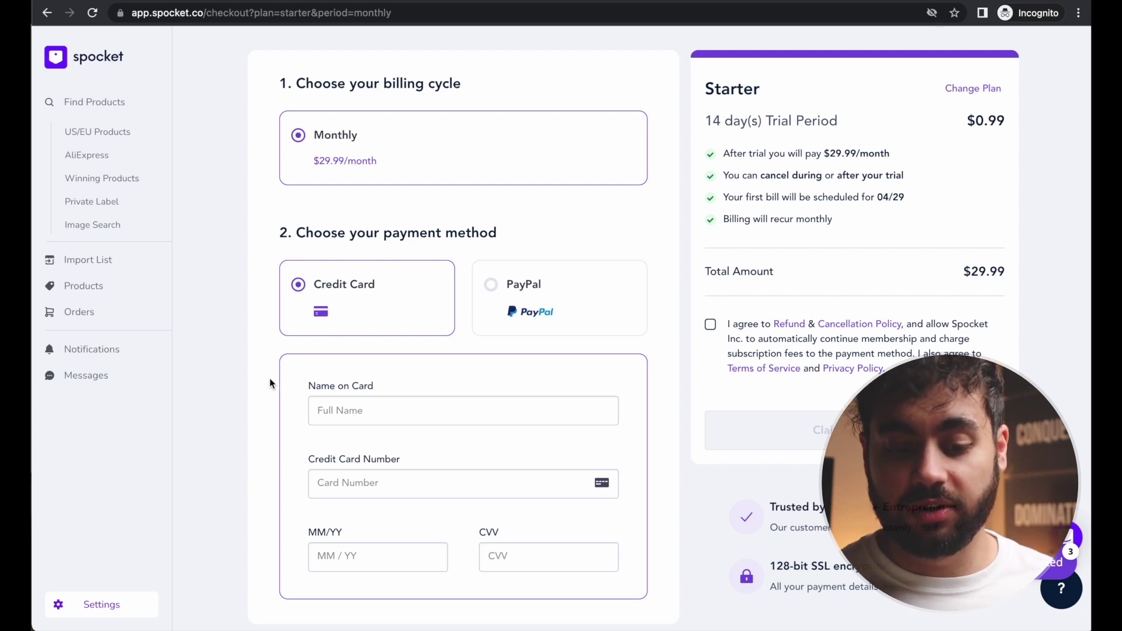
scroll(676, 286, up, 2)
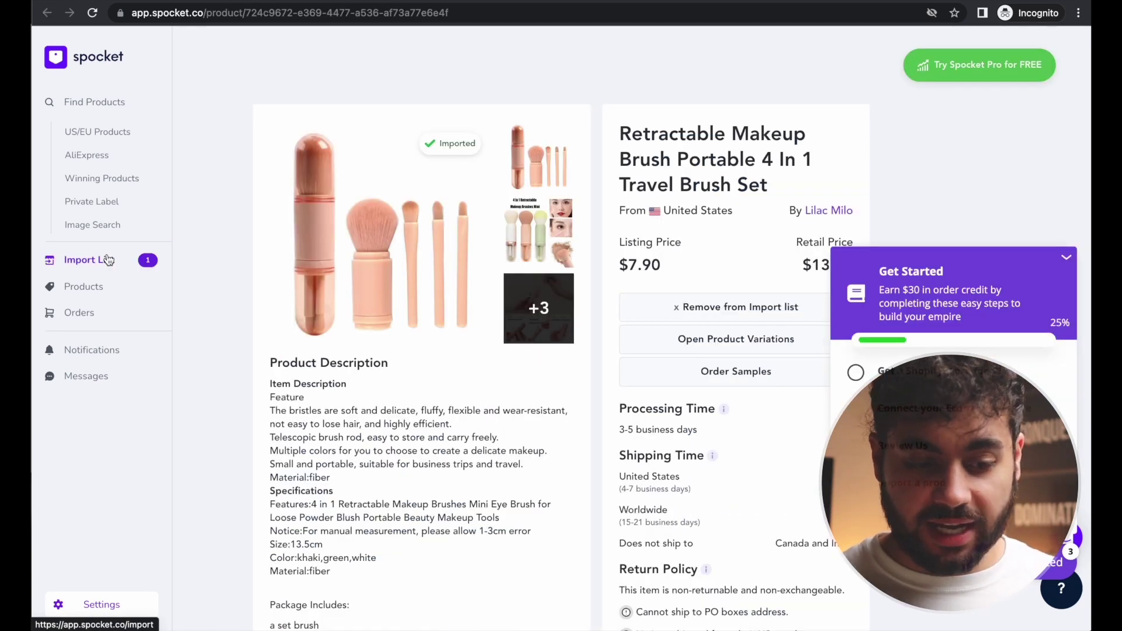
- Open the Spocket import list and dismiss the promotional pop-up
click(109, 259)
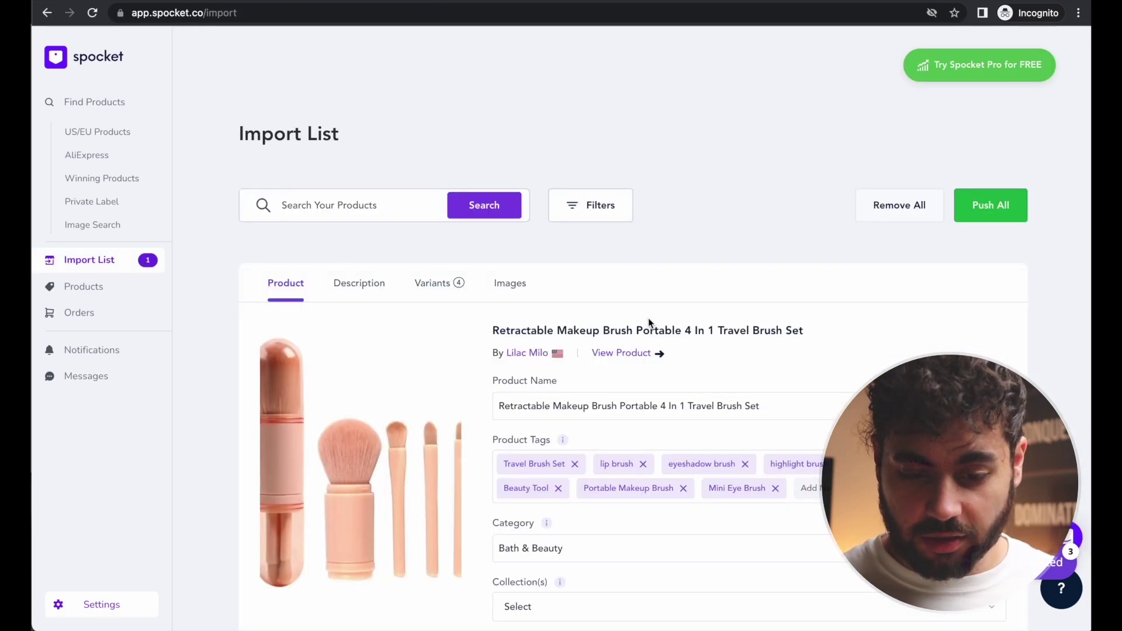
scroll(649, 322, down, 1)
scroll(648, 323, down, 2)
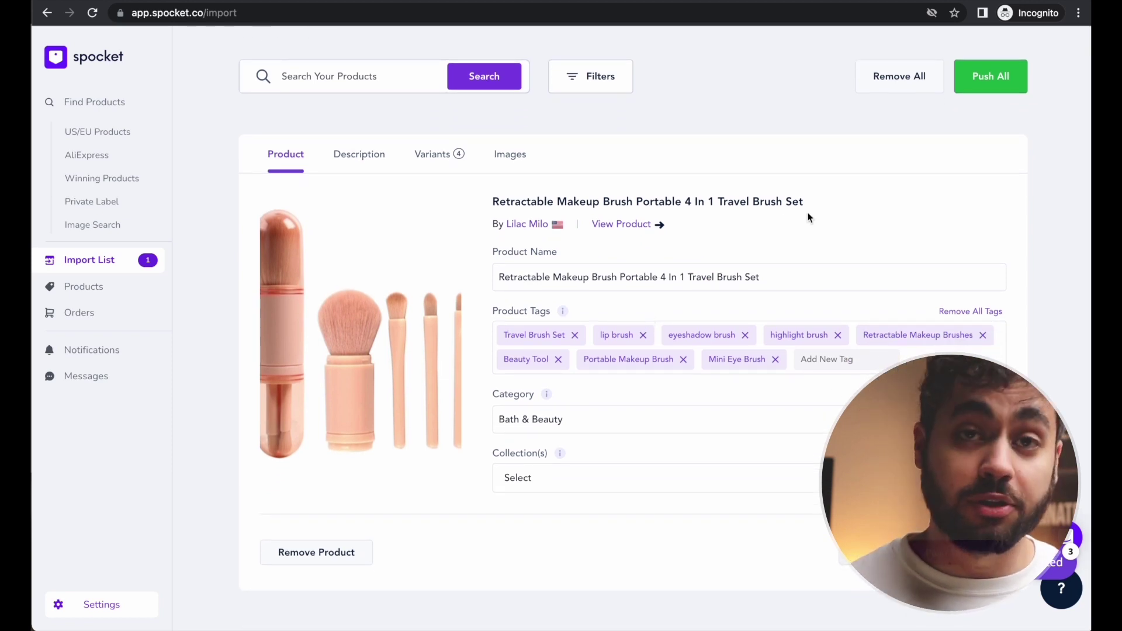
scroll(808, 217, down, 1)
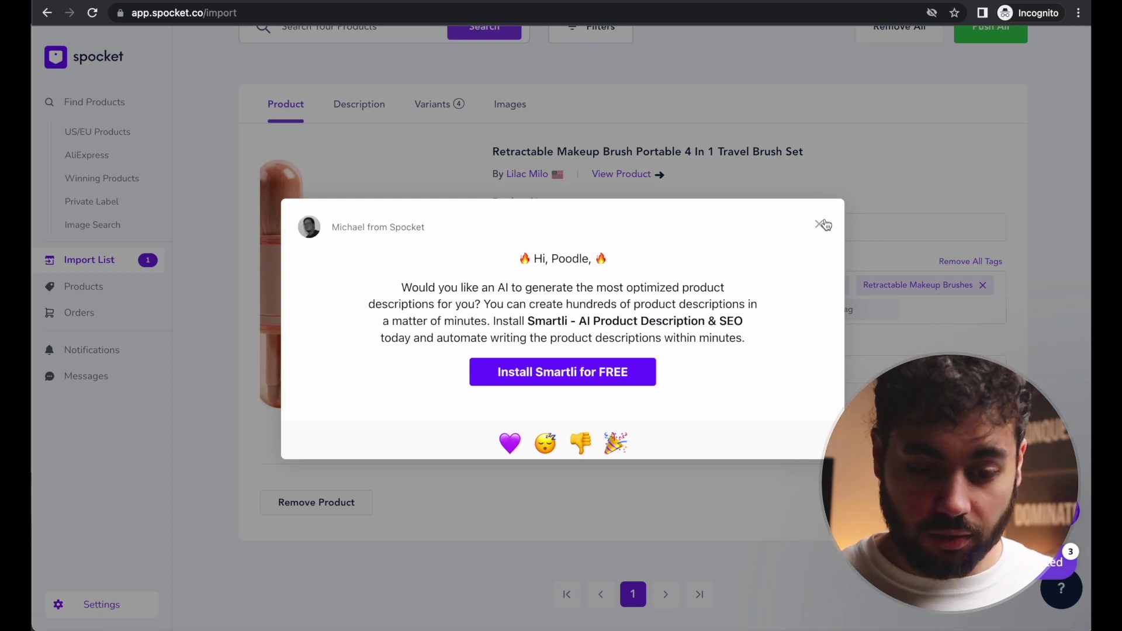
click(821, 224)
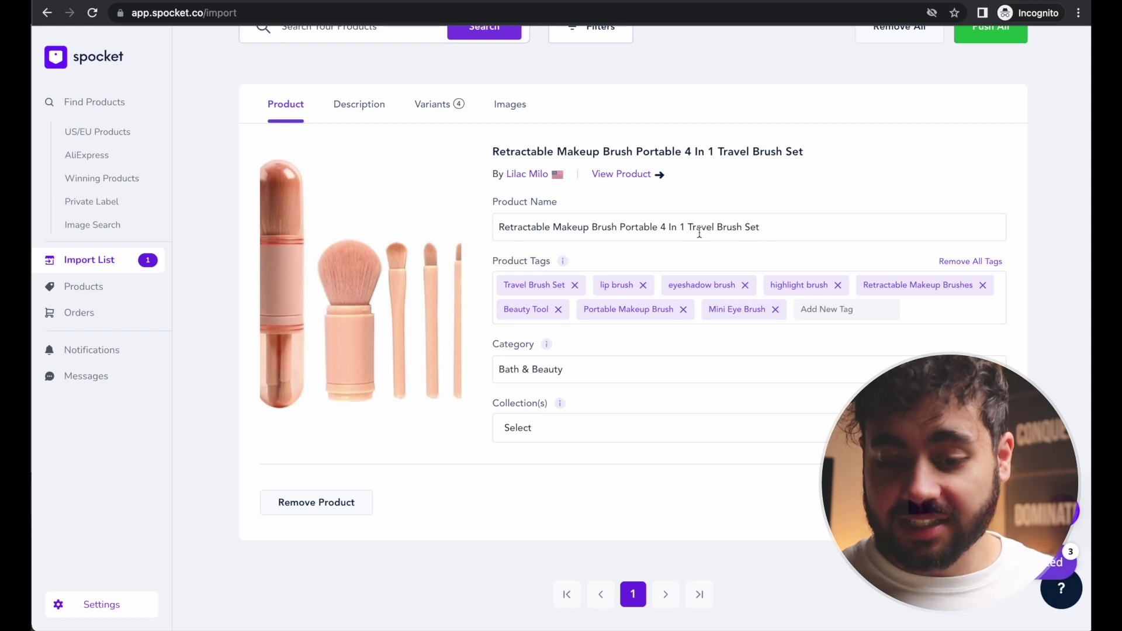
- Rename the product so it reads '4-In-1' with hyphens in place of spaces
click(671, 228)
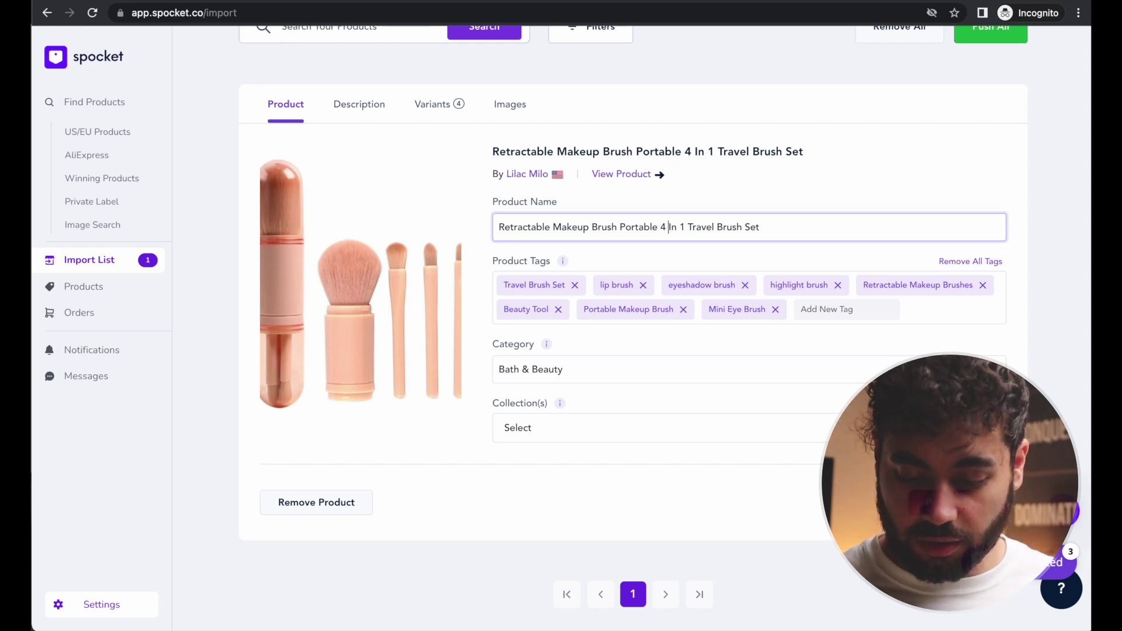
key(BackSpace)
text(-)
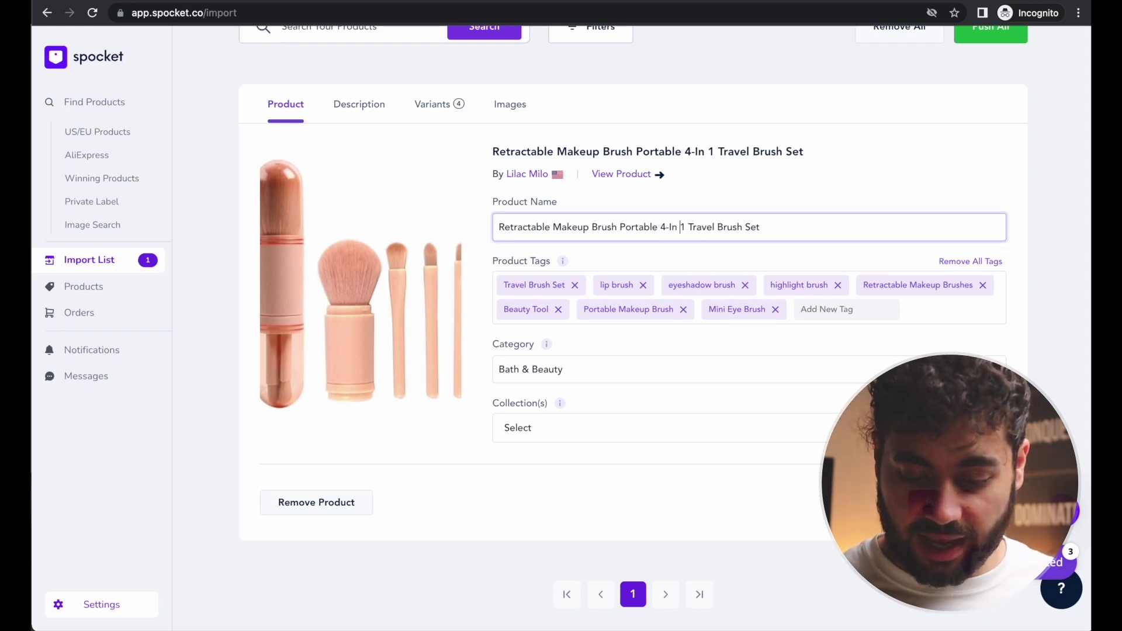
key(BackSpace)
text(-)
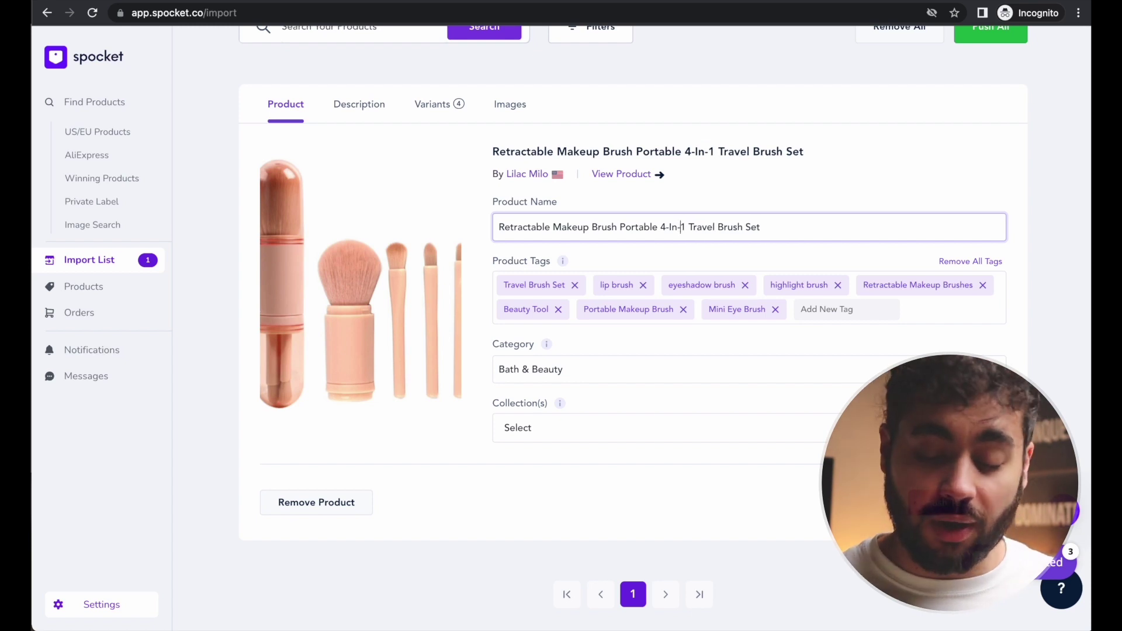
click(751, 203)
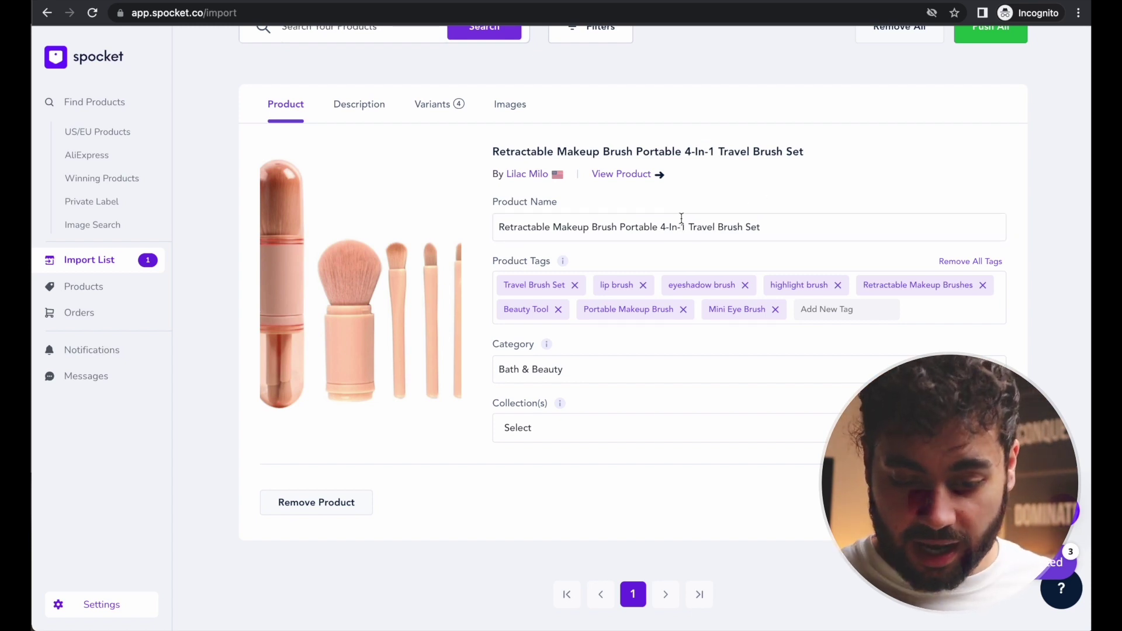
- Look at the collection choices without picking one, then show the product description
click(606, 431)
click(606, 433)
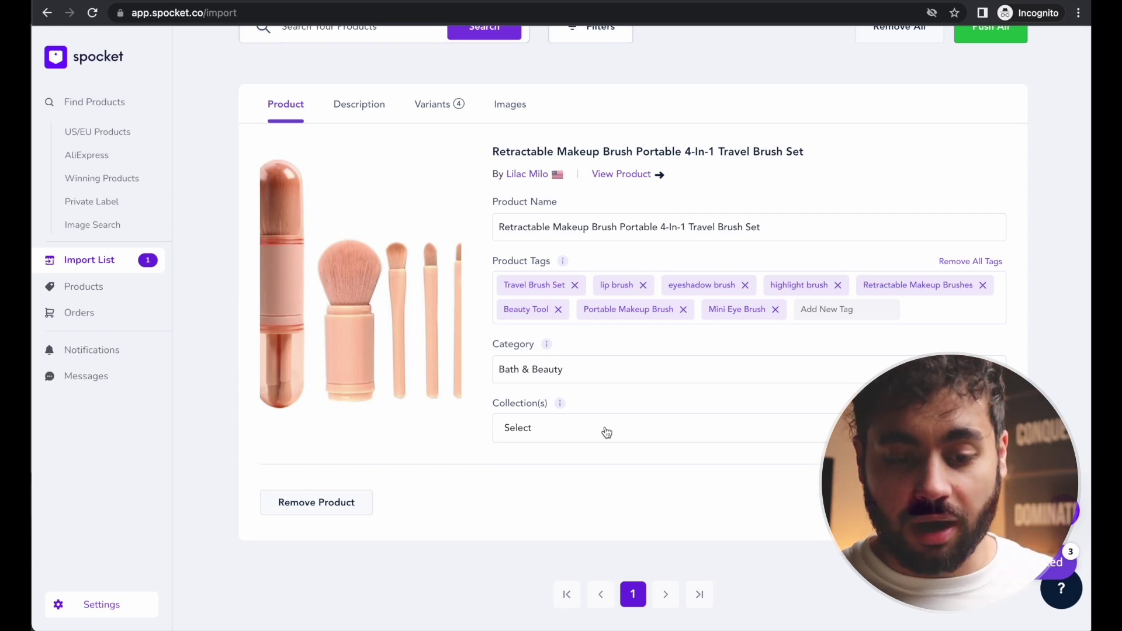
click(358, 107)
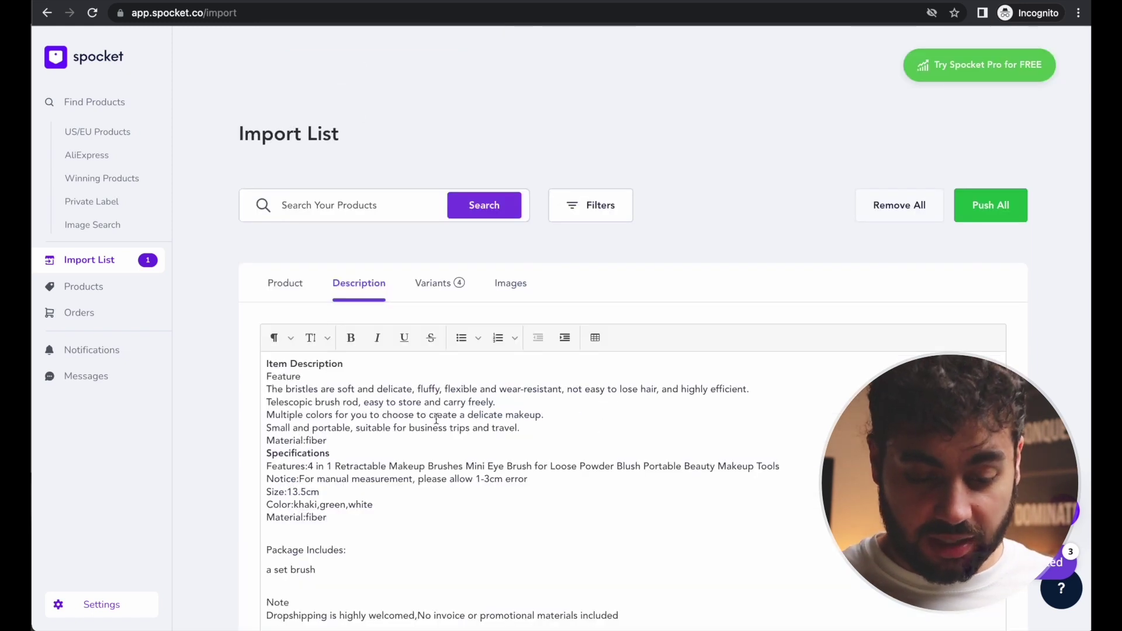
- Delete the imported product description text
scroll(437, 419, down, 5)
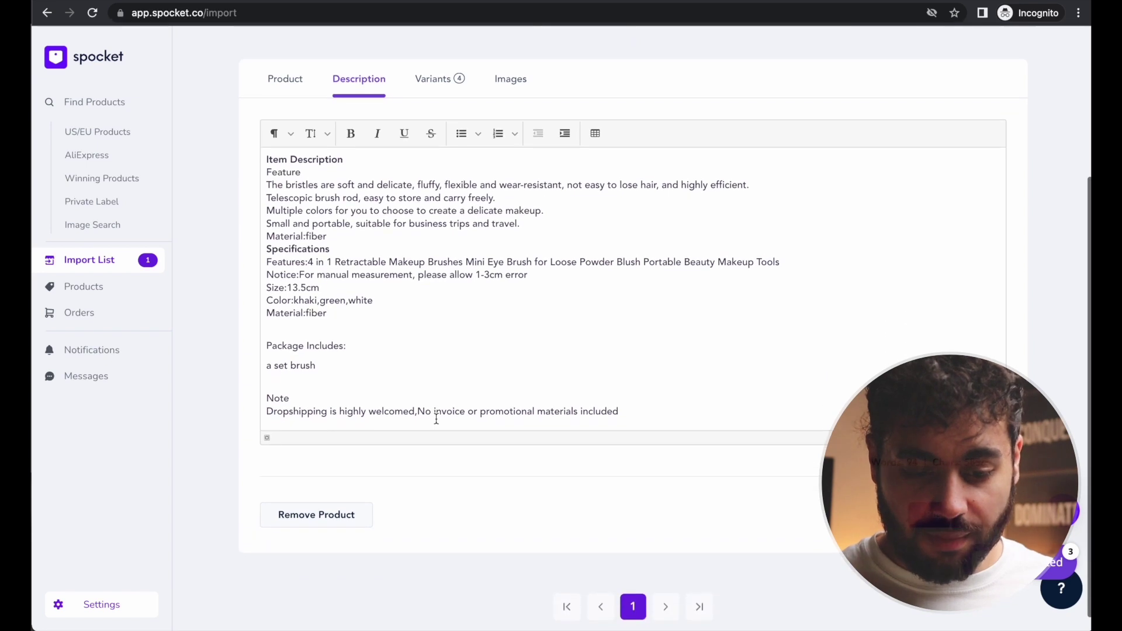
drag(621, 411, 238, 155)
key(BackSpace)
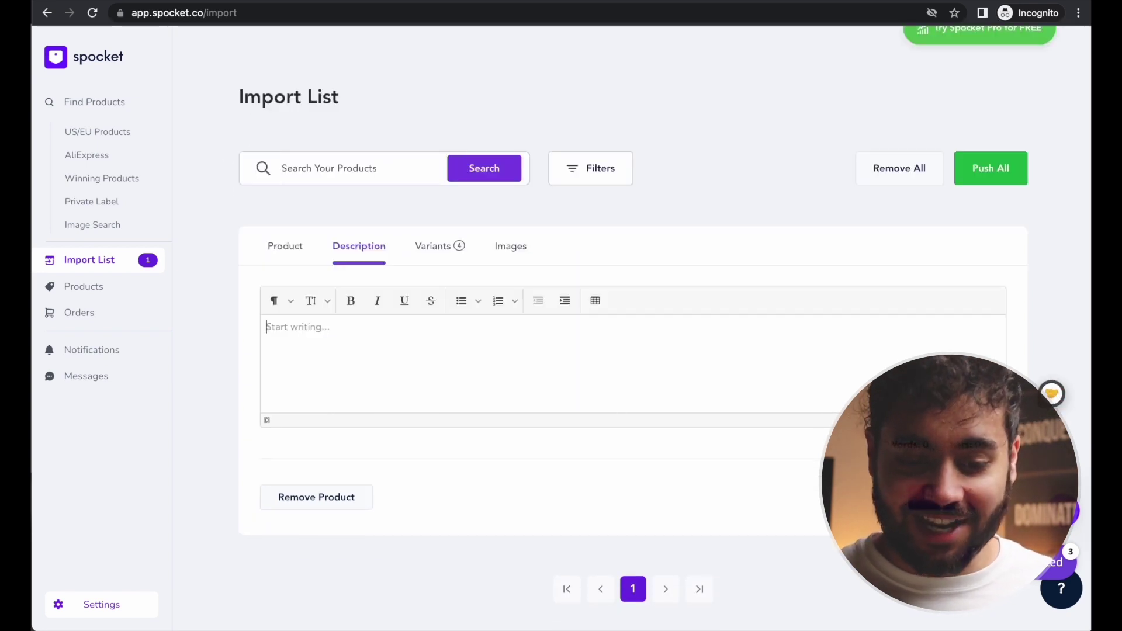
- Set the sales price of the PINK, BLACK, GREEN and WHITE variants to 19.99
click(434, 249)
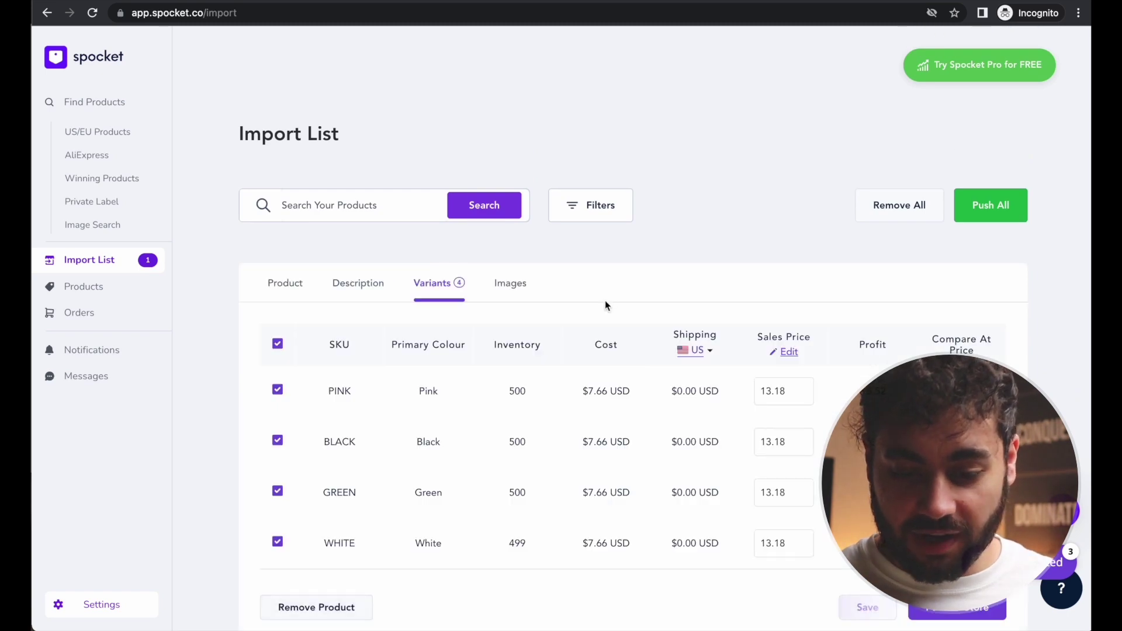
scroll(605, 304, down, 2)
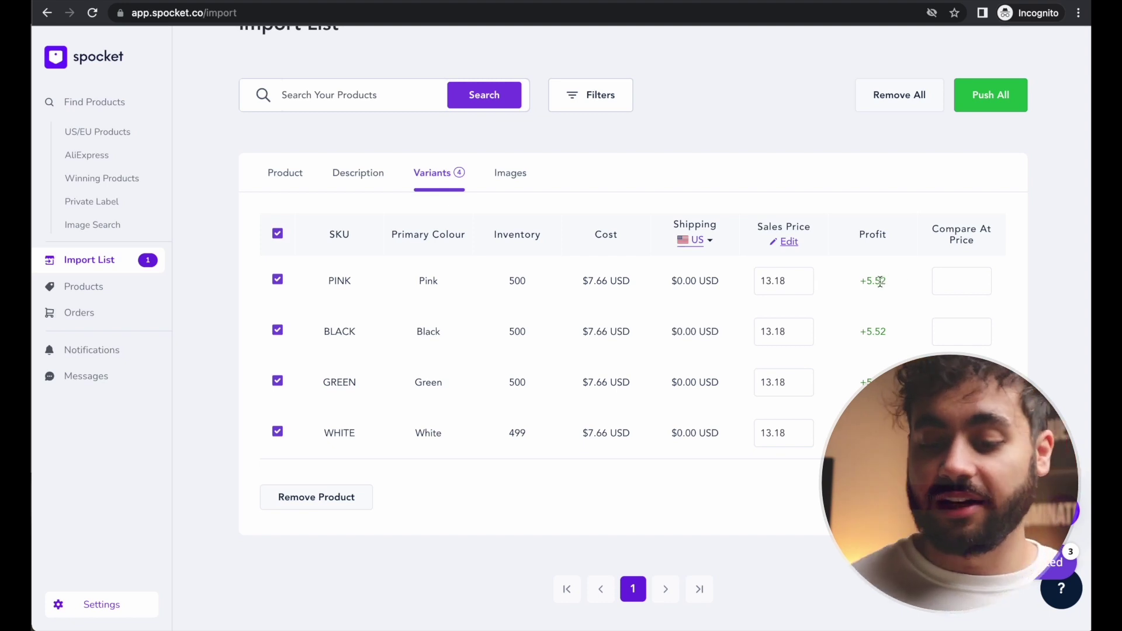
double_click(784, 280)
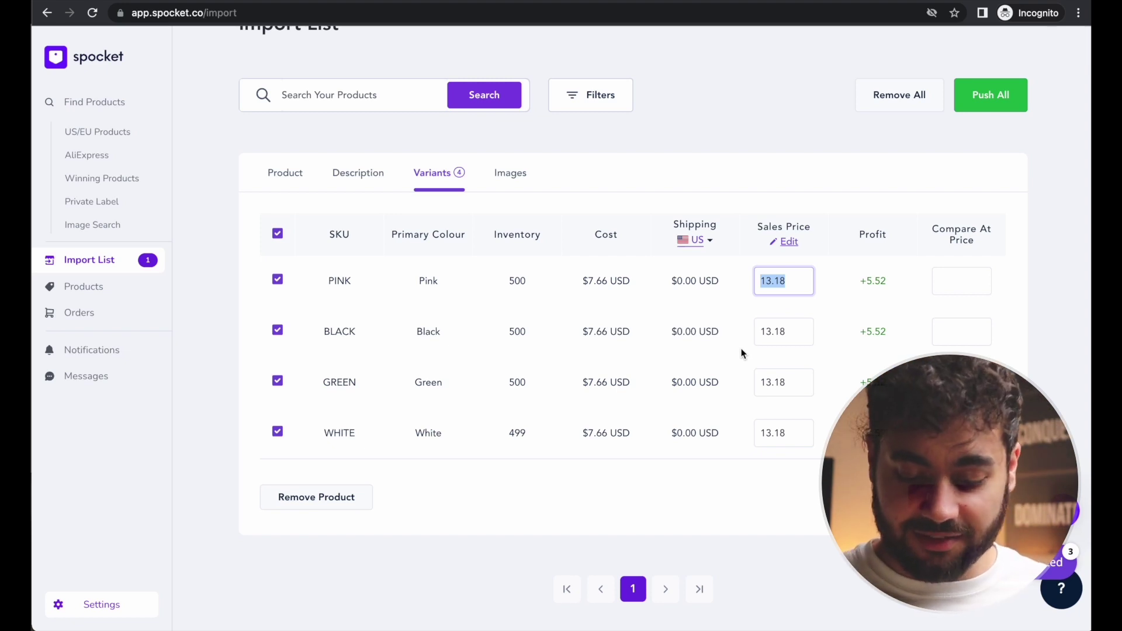
text(19.99)
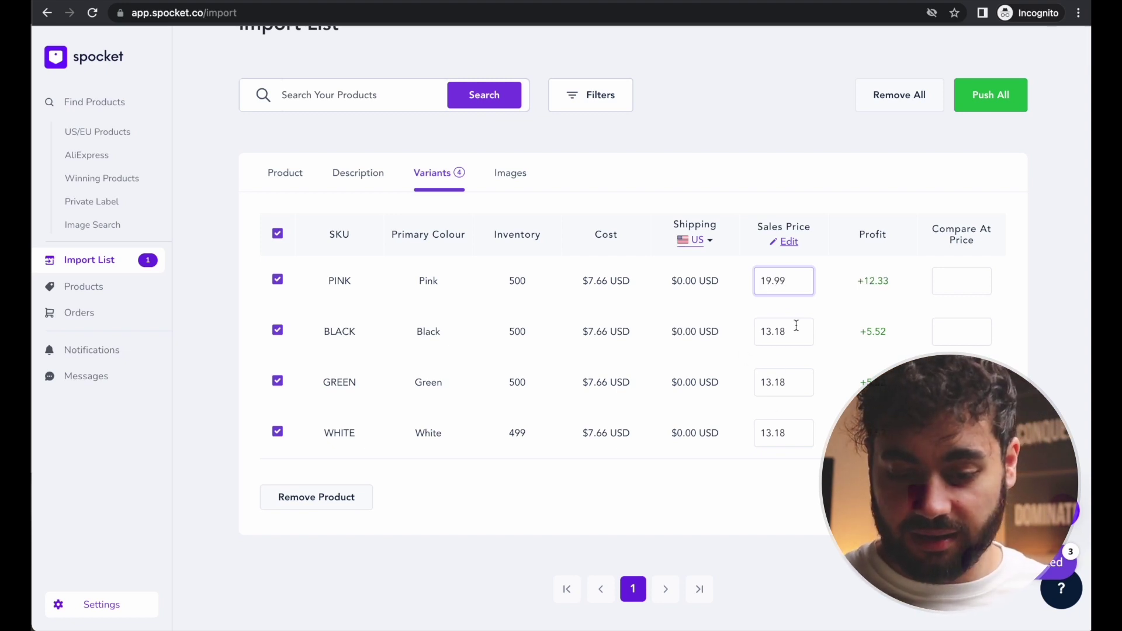
click(795, 338)
text(19.99)
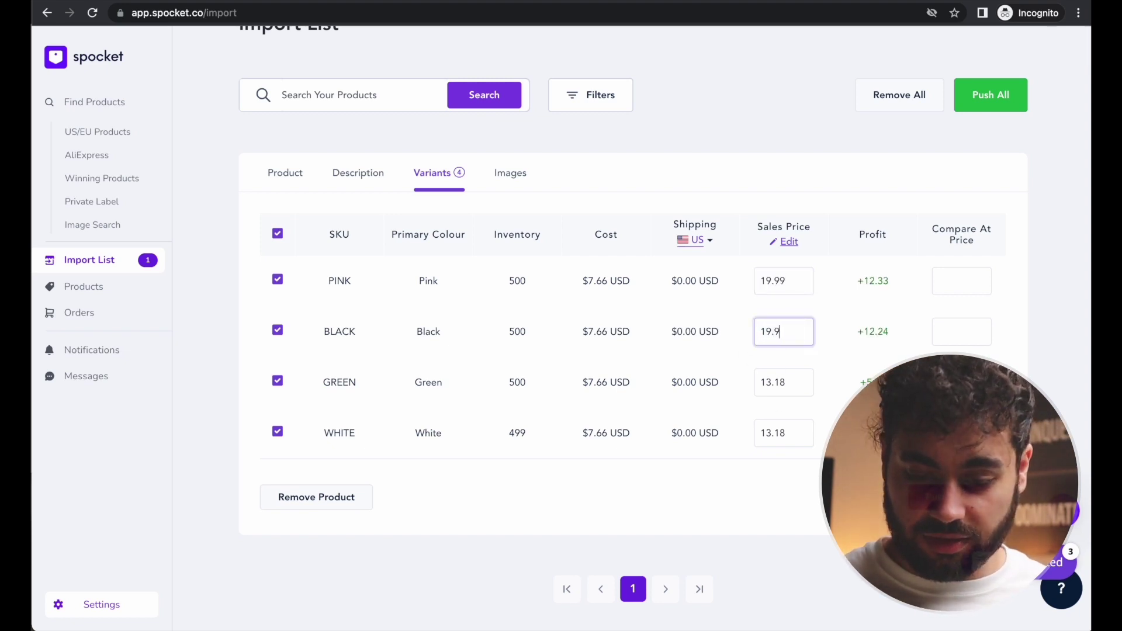
click(760, 383)
double_click(760, 383)
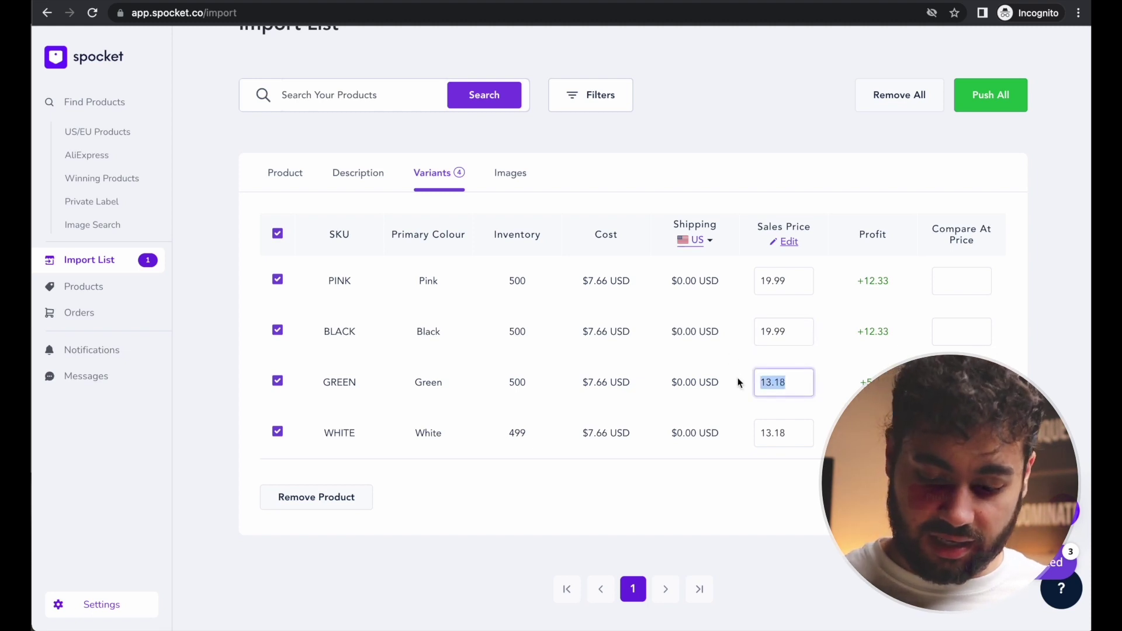
text(19.99)
click(784, 433)
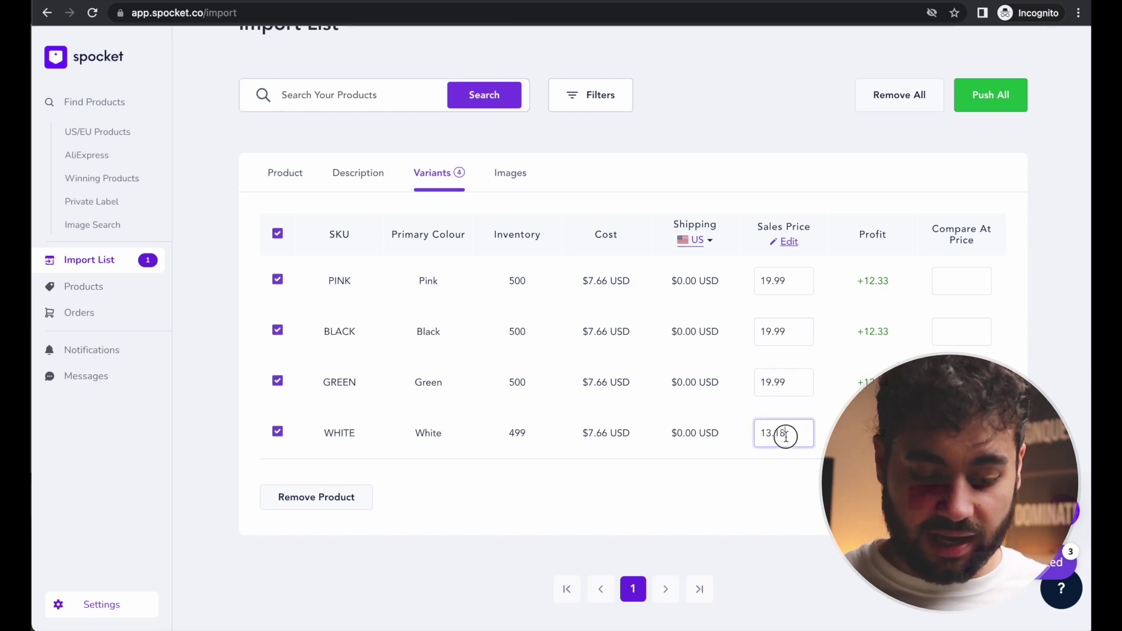
drag(784, 433, 744, 436)
text(19.99)
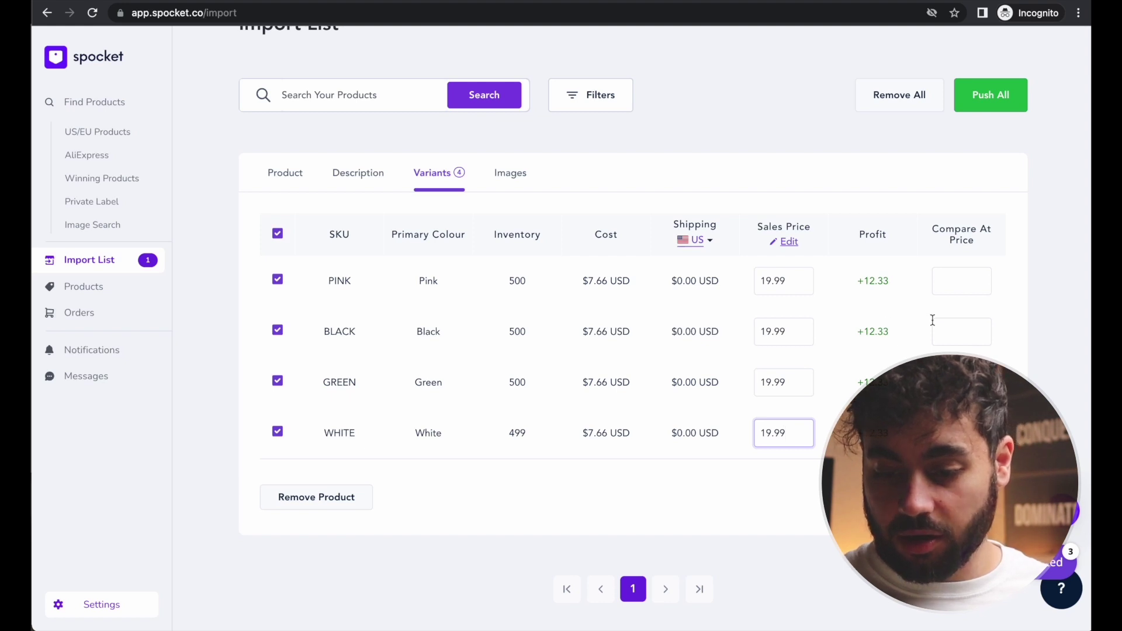
- Give all four variants a compare-at price of 24.99
click(960, 274)
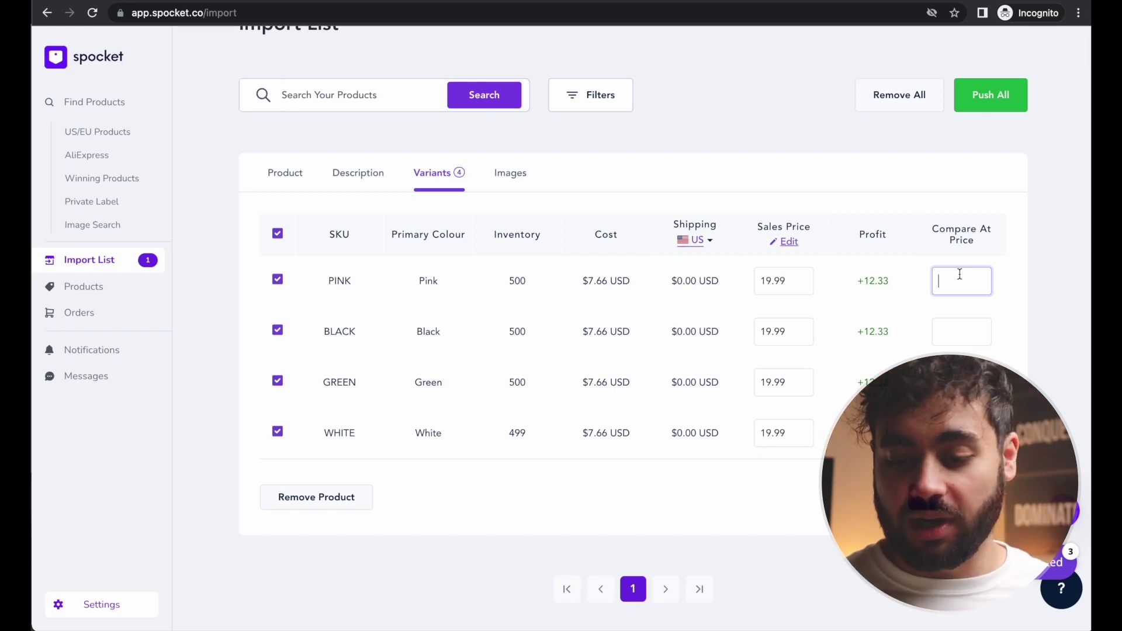
text(24.99)
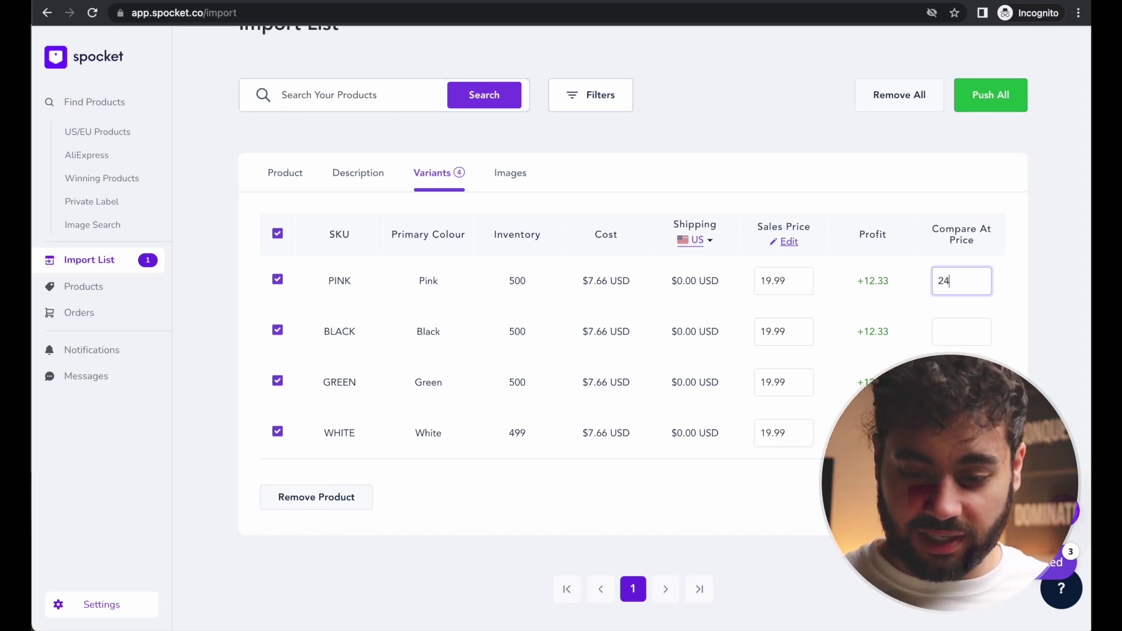
click(968, 329)
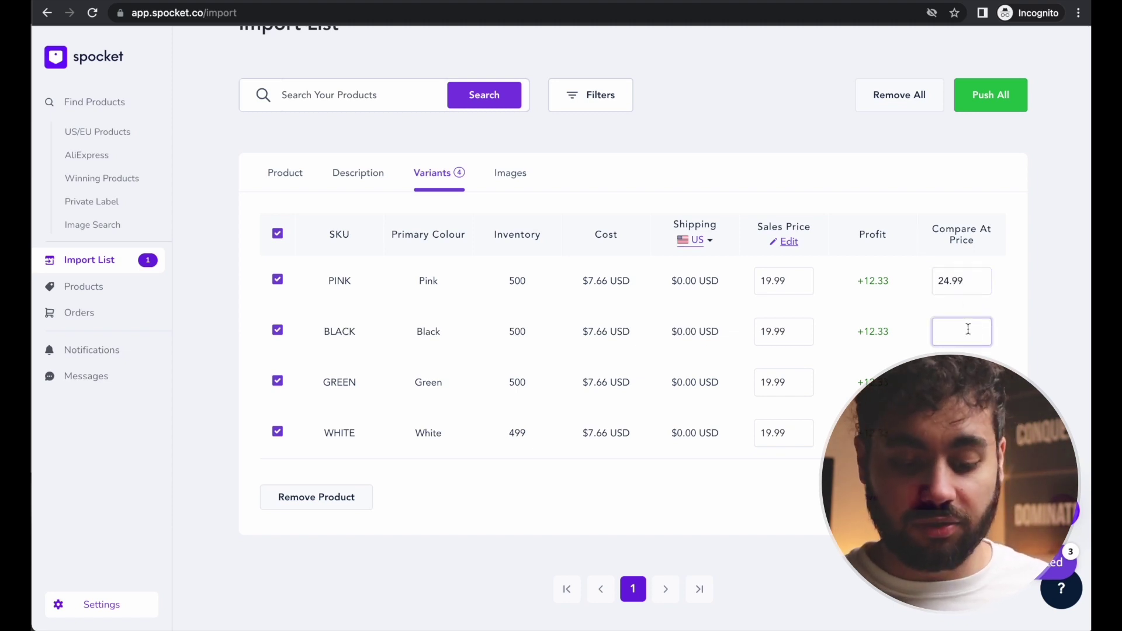
text(24.99)
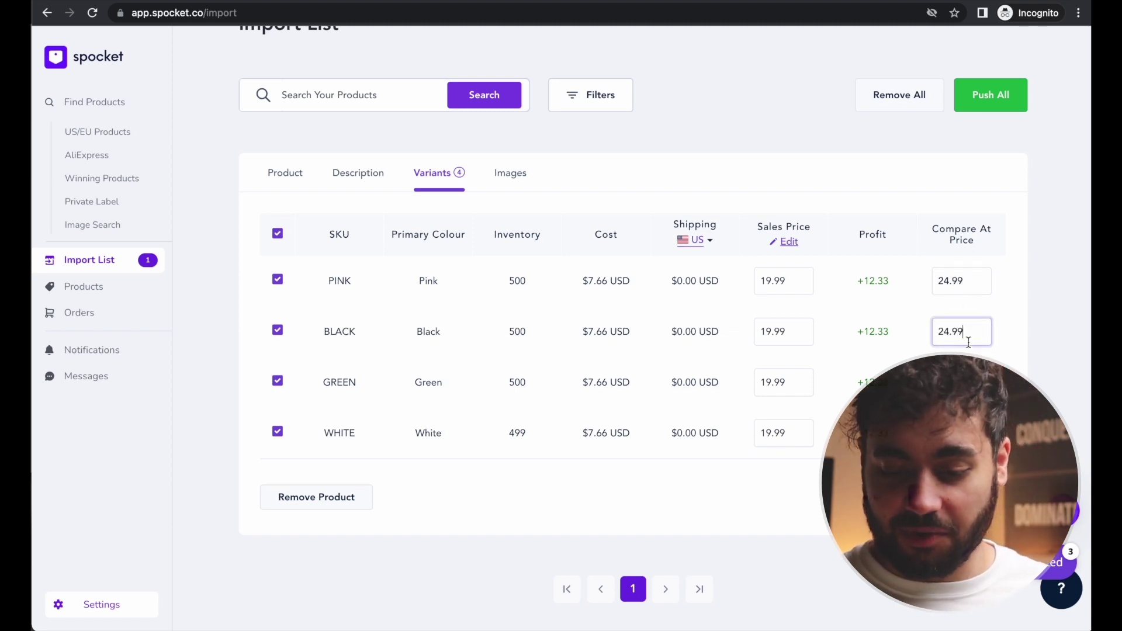
click(967, 381)
text(24.99)
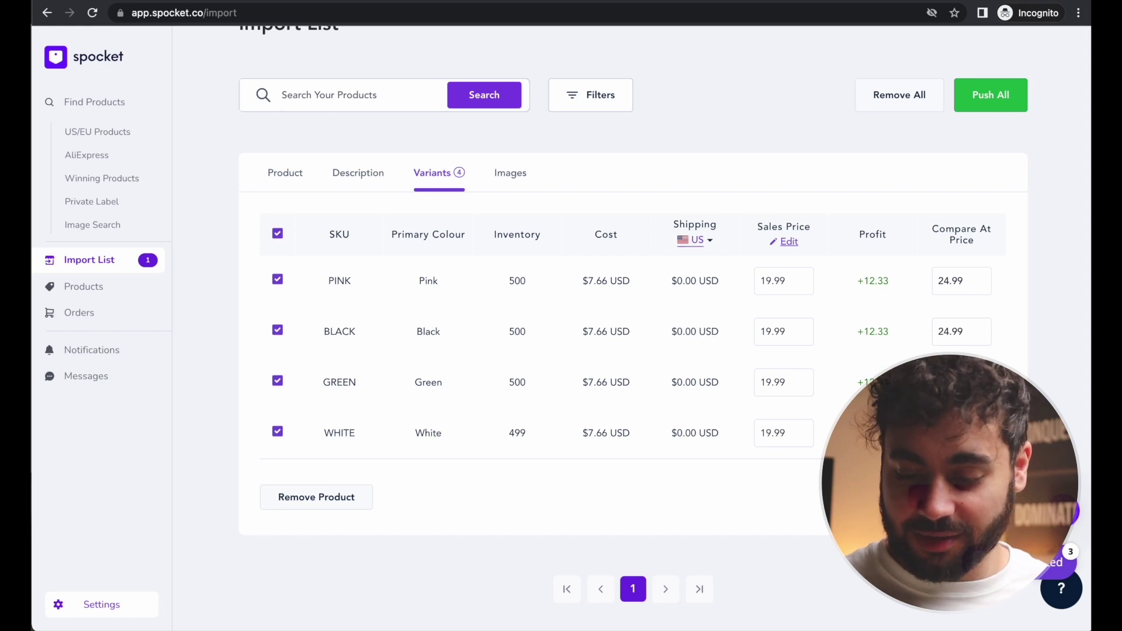
click(962, 433)
text(2)
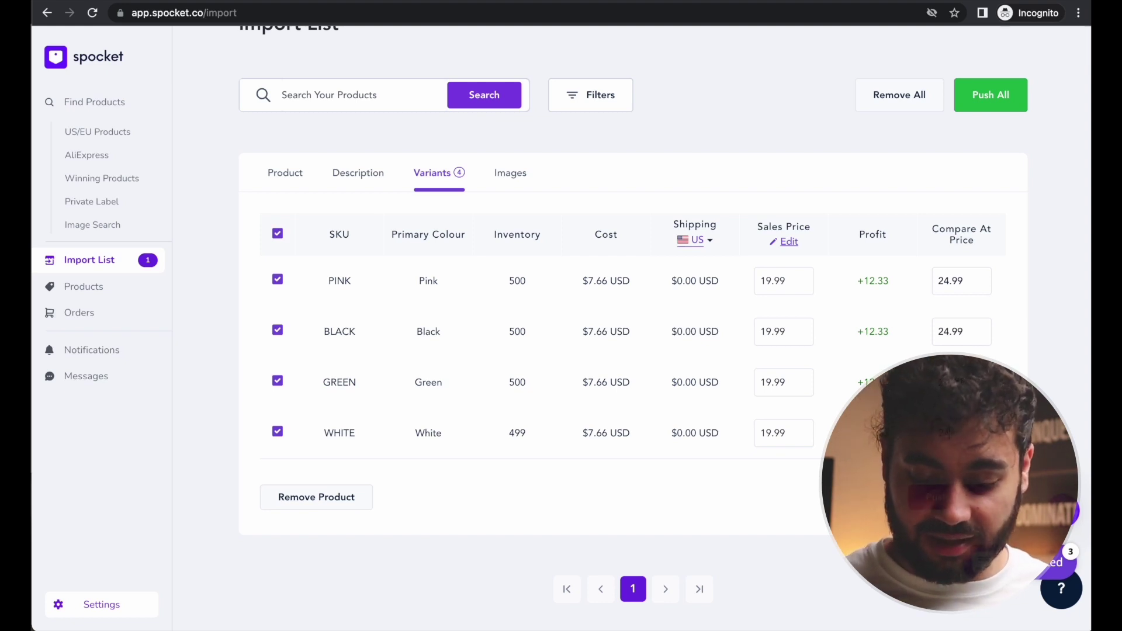
click(769, 472)
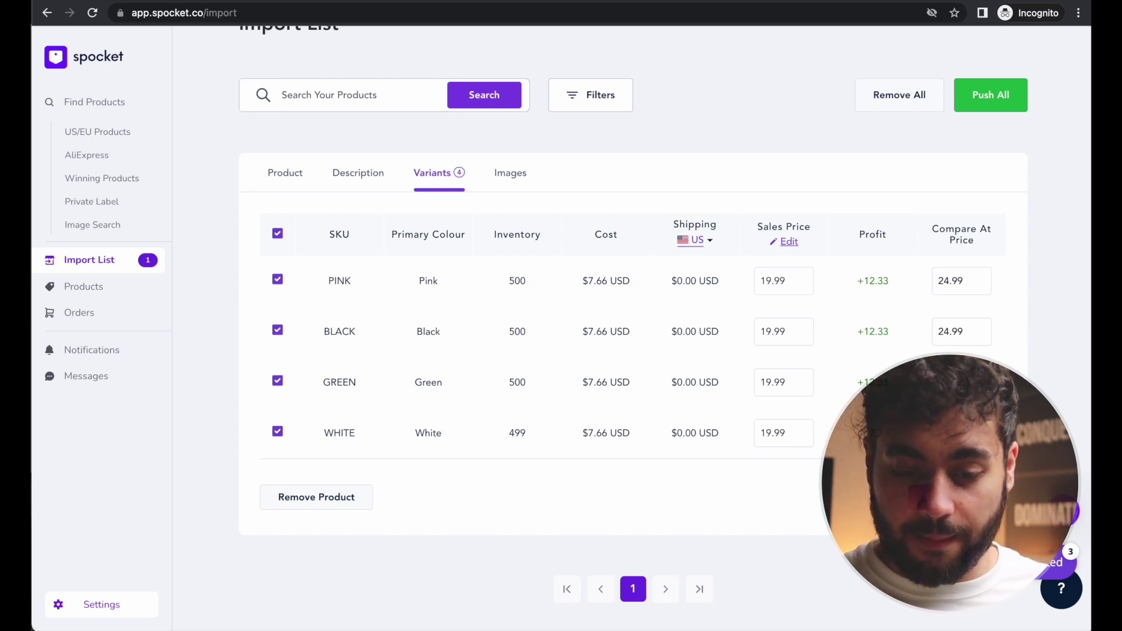
- Exclude the second and third product images from the import
click(502, 178)
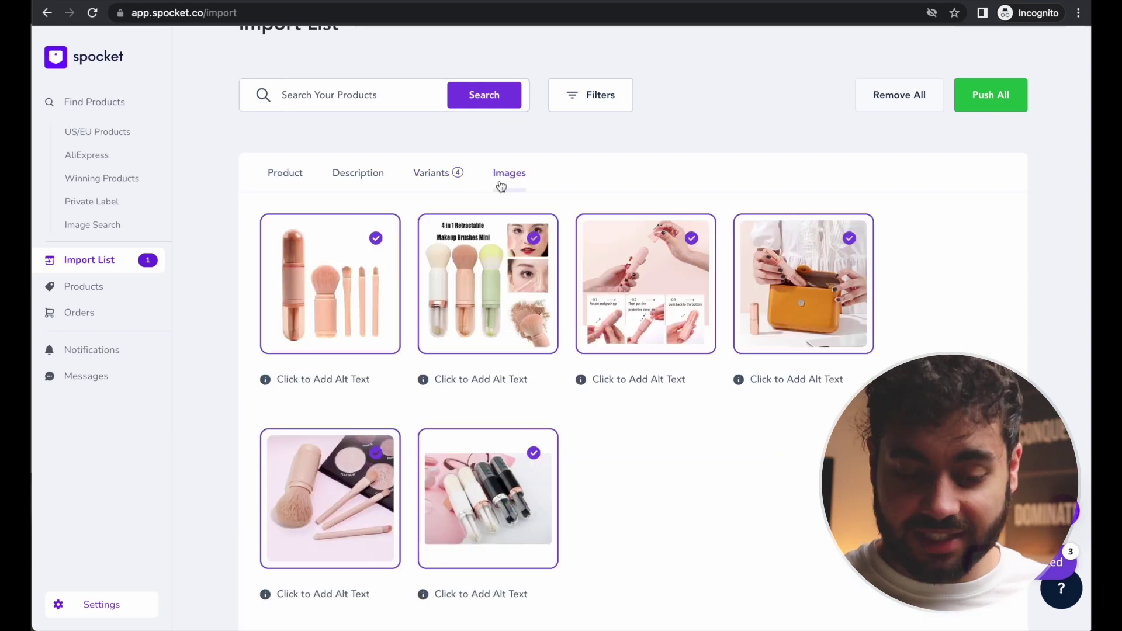
scroll(613, 476, down, 1)
scroll(612, 478, down, 1)
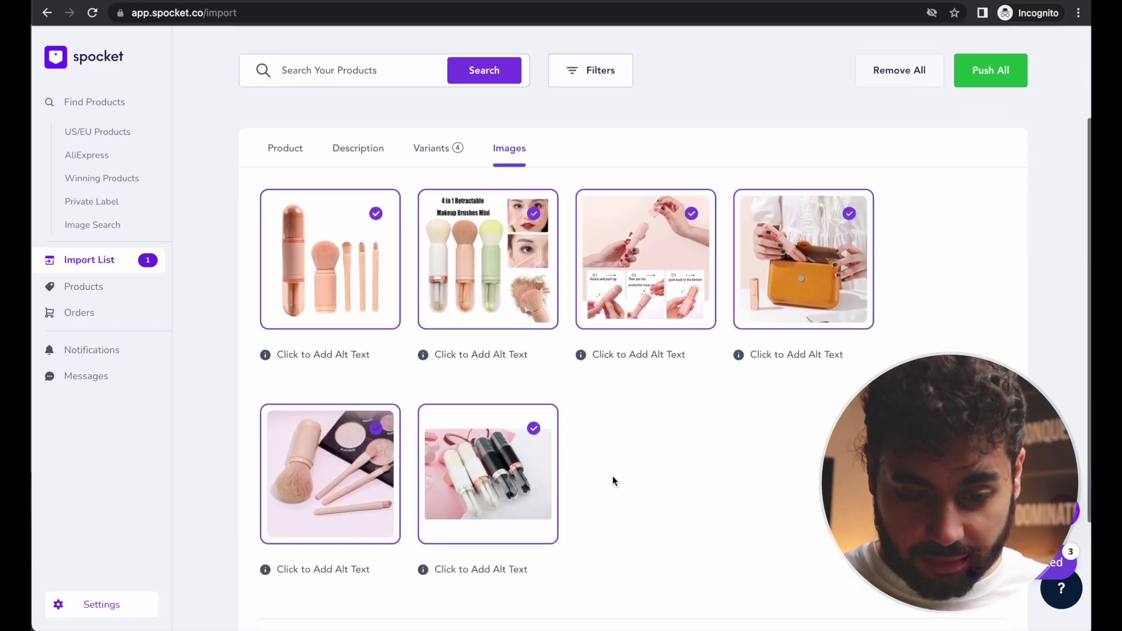
click(536, 218)
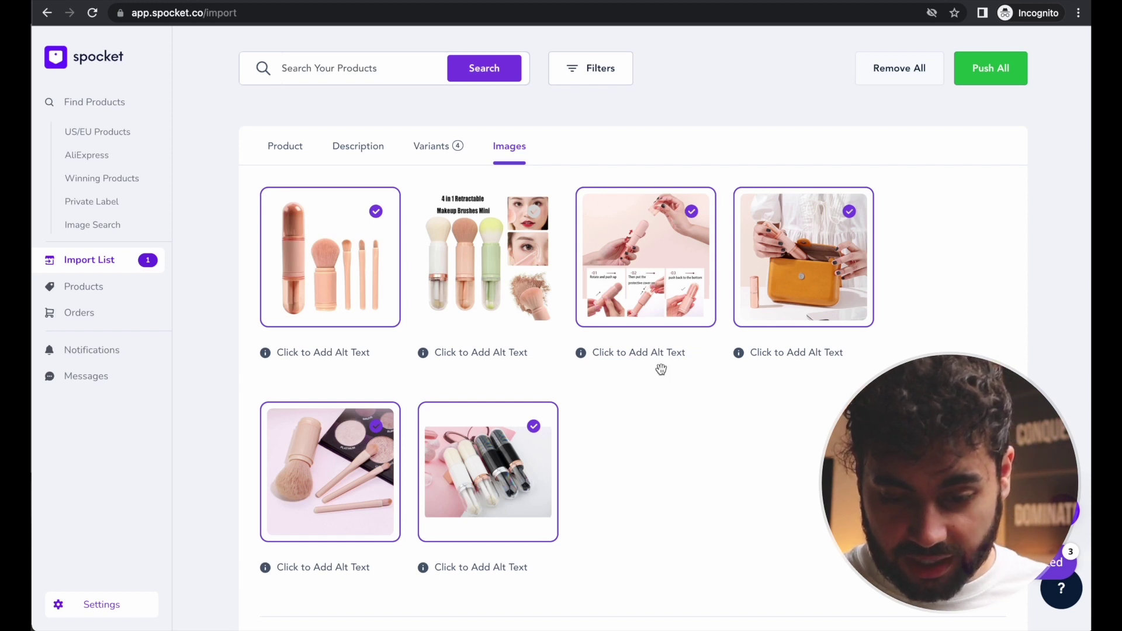
click(684, 208)
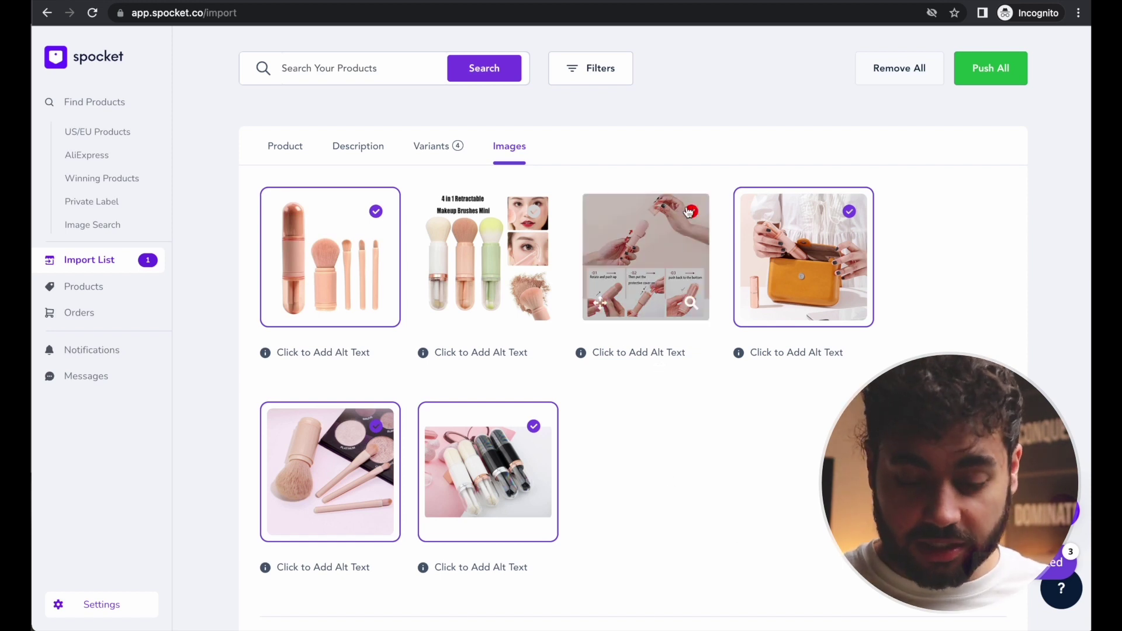
- Push the brush set to the Shopify store and show the products list
scroll(670, 485, down, 1)
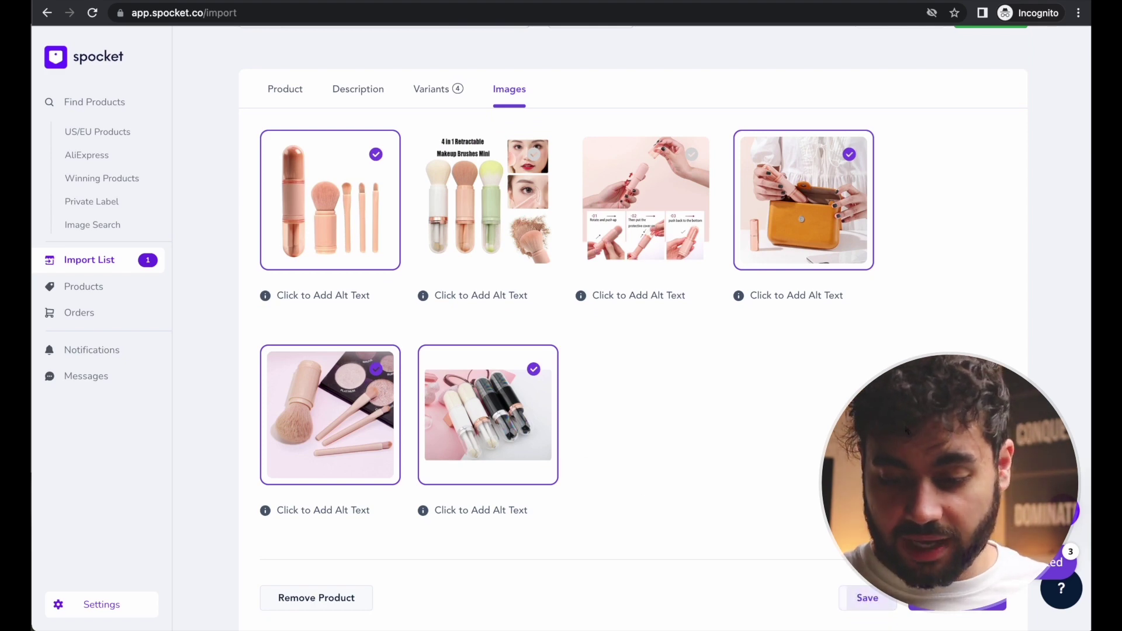
click(963, 607)
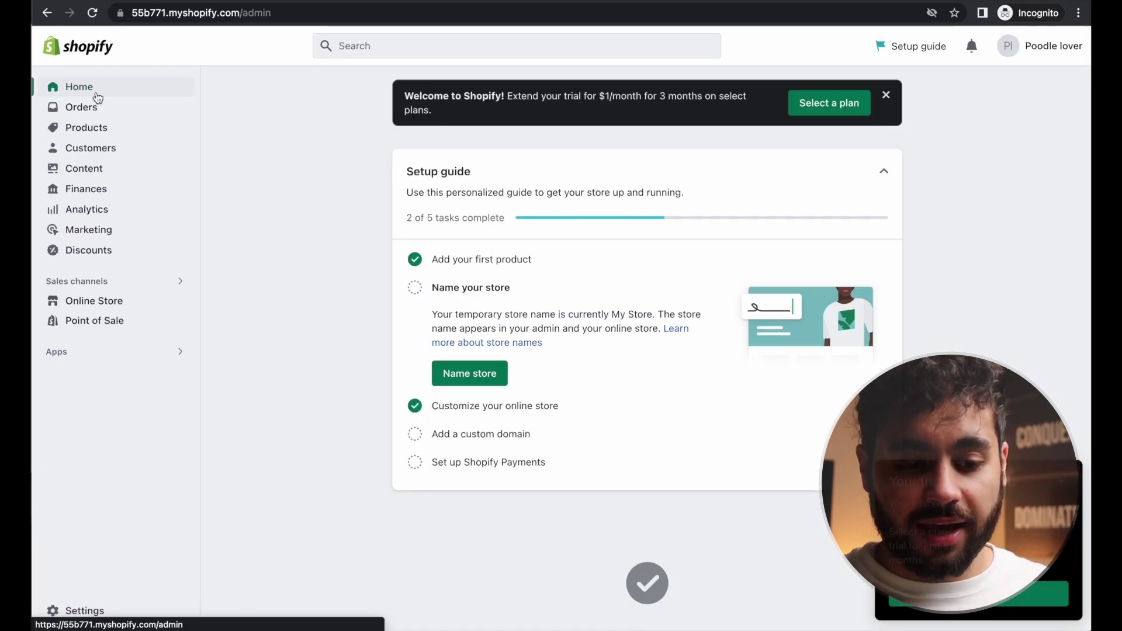
click(97, 132)
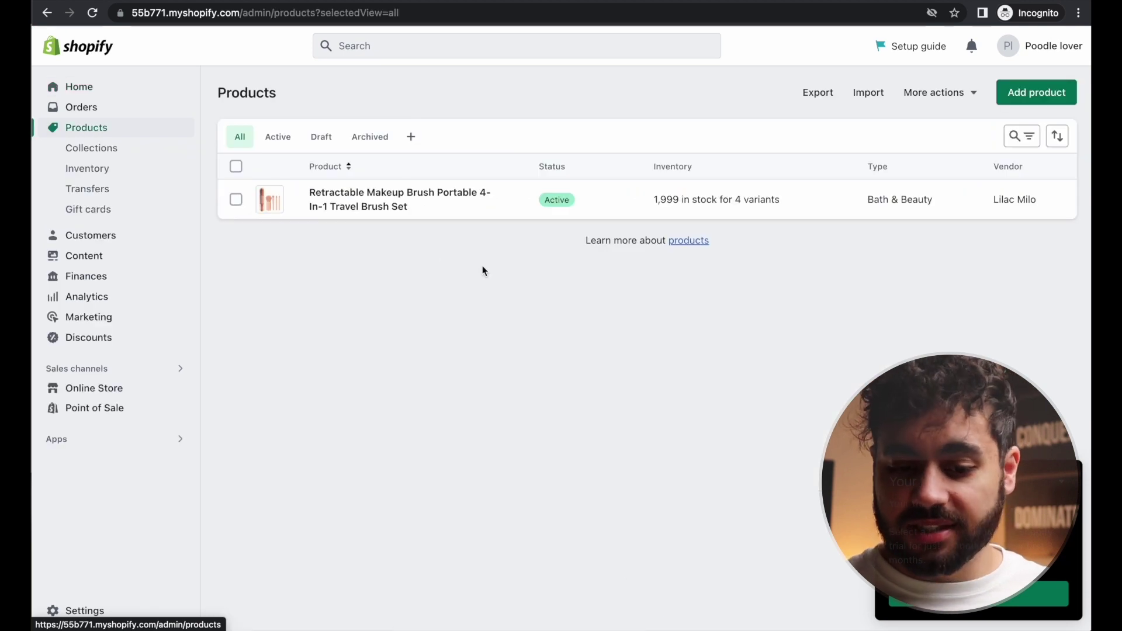
- Delete the brush set's entire imported description in Shopify and save the product
click(438, 205)
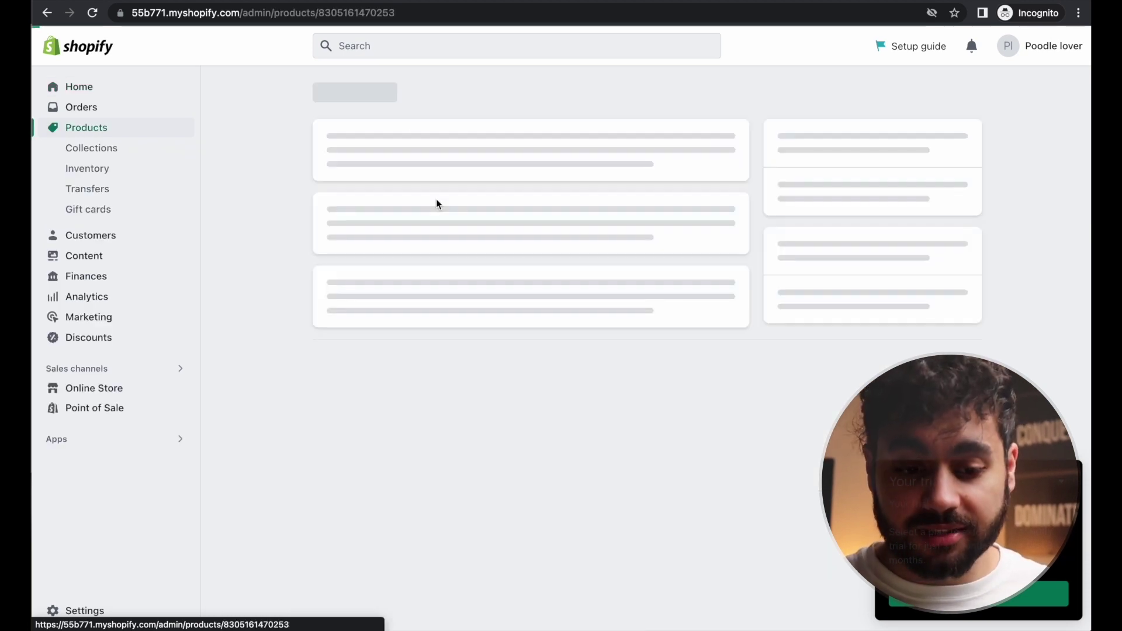
scroll(277, 163, down, 2)
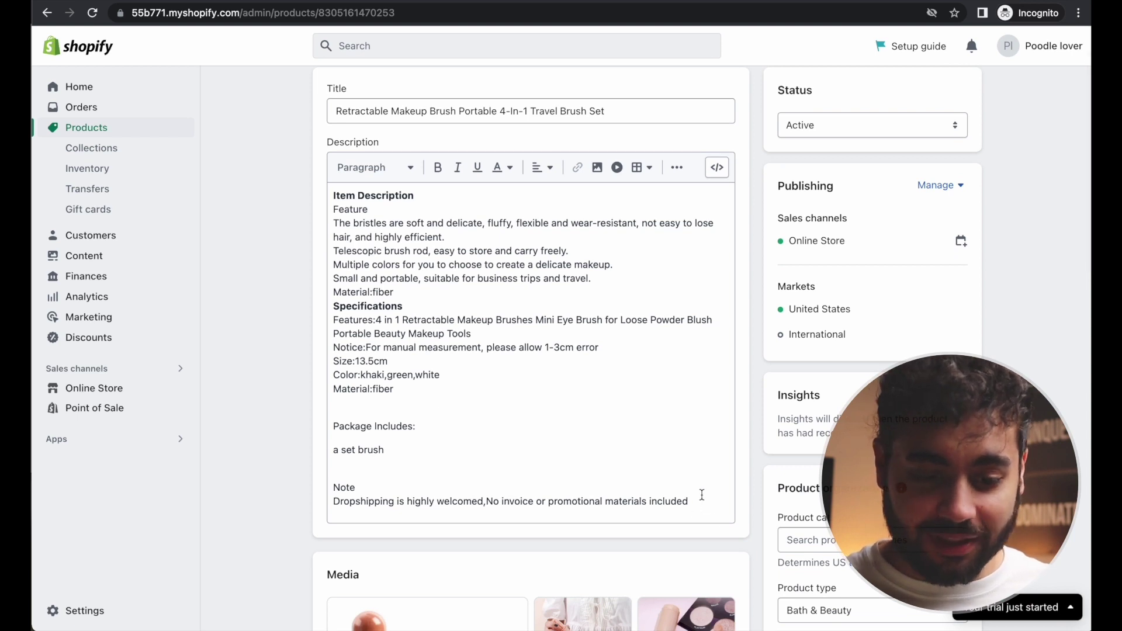
drag(691, 502, 381, 169)
key(BackSpace)
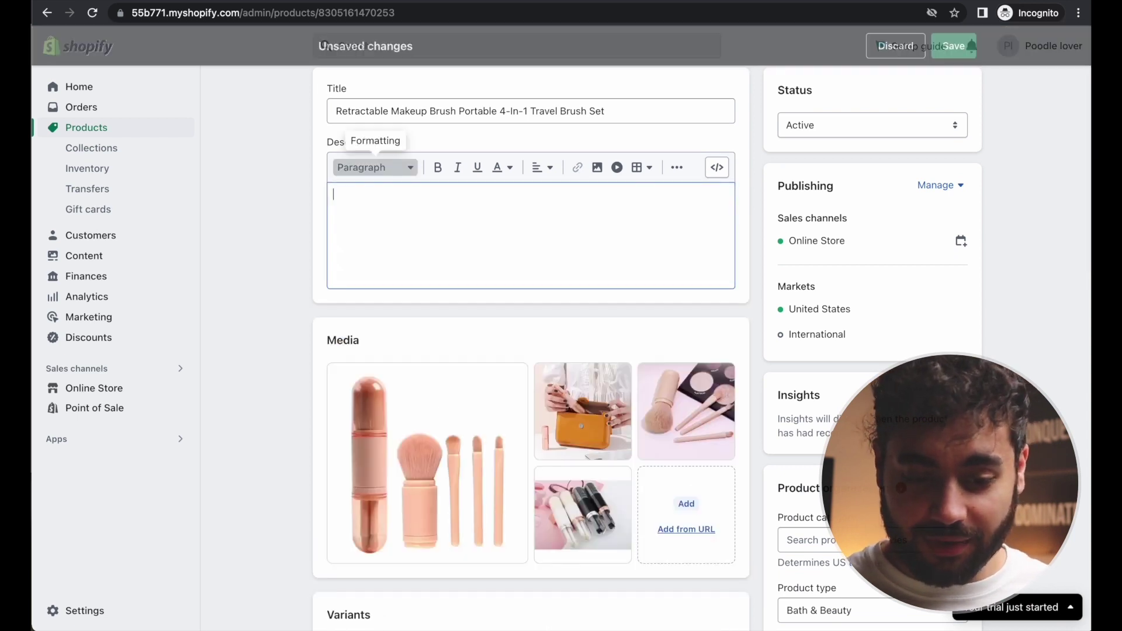
scroll(257, 230, up, 2)
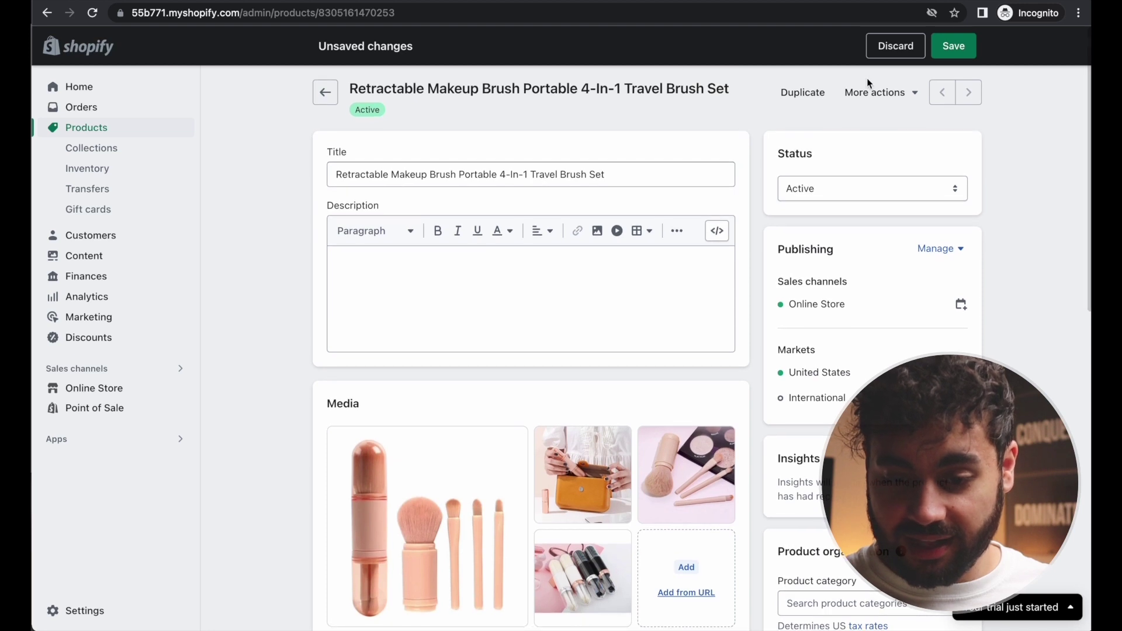
click(953, 46)
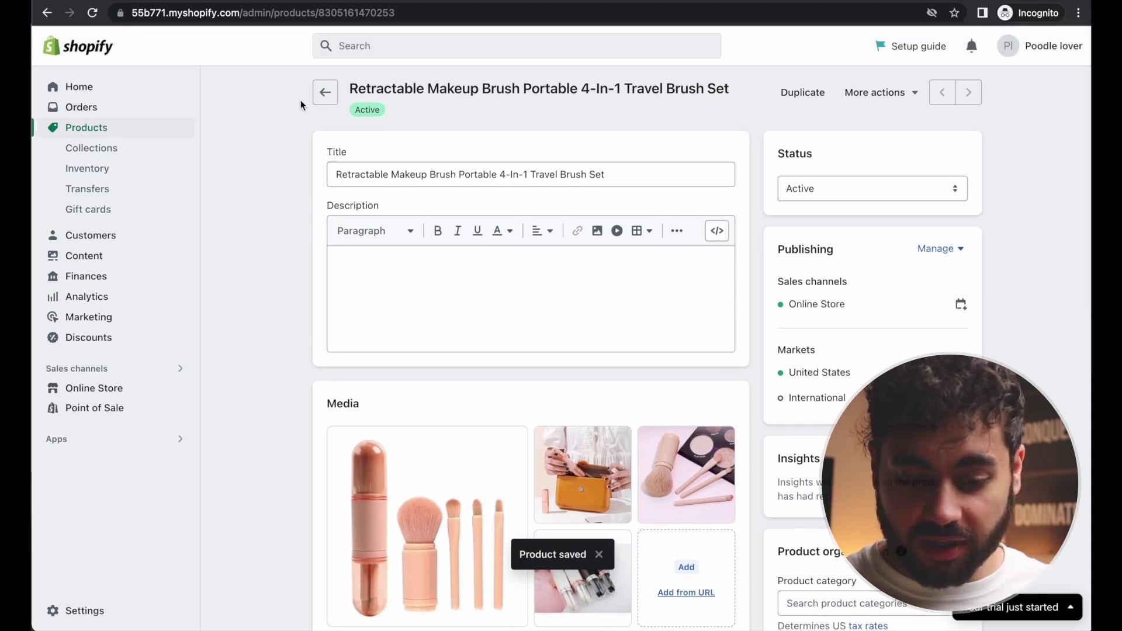
click(325, 92)
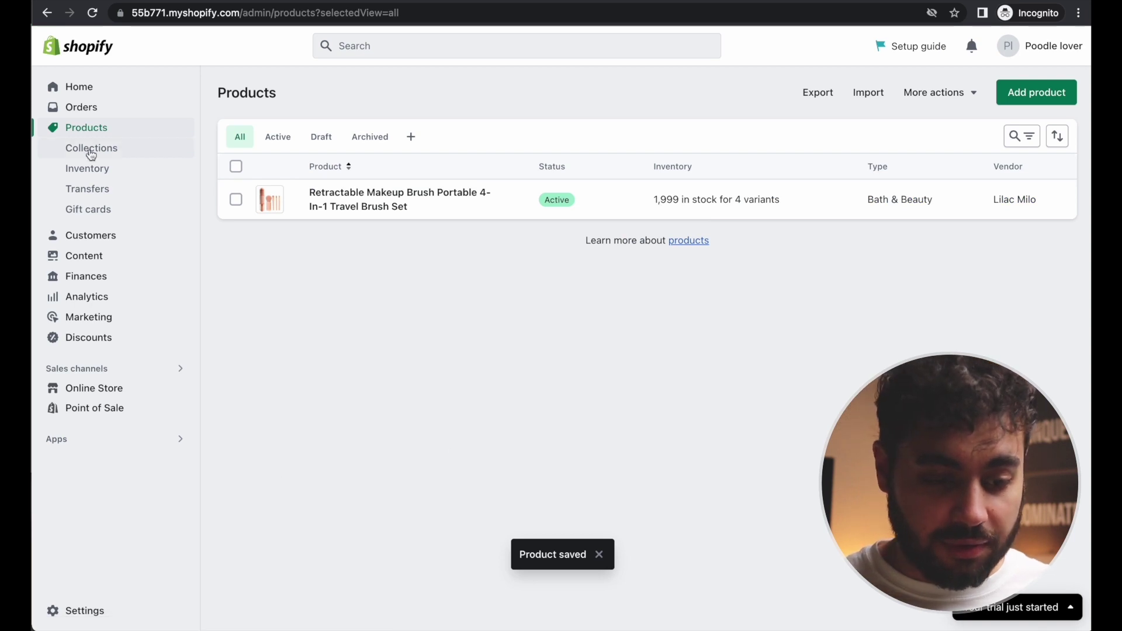
- Open the Sense theme editor on the Products > Default product template
click(130, 388)
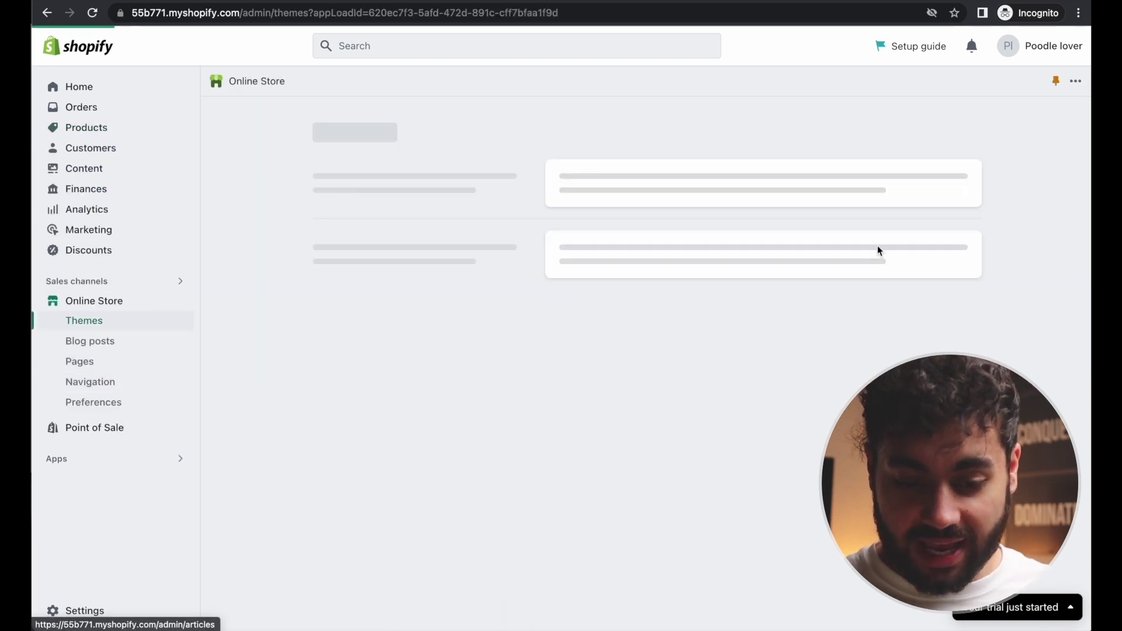
scroll(878, 246, down, 4)
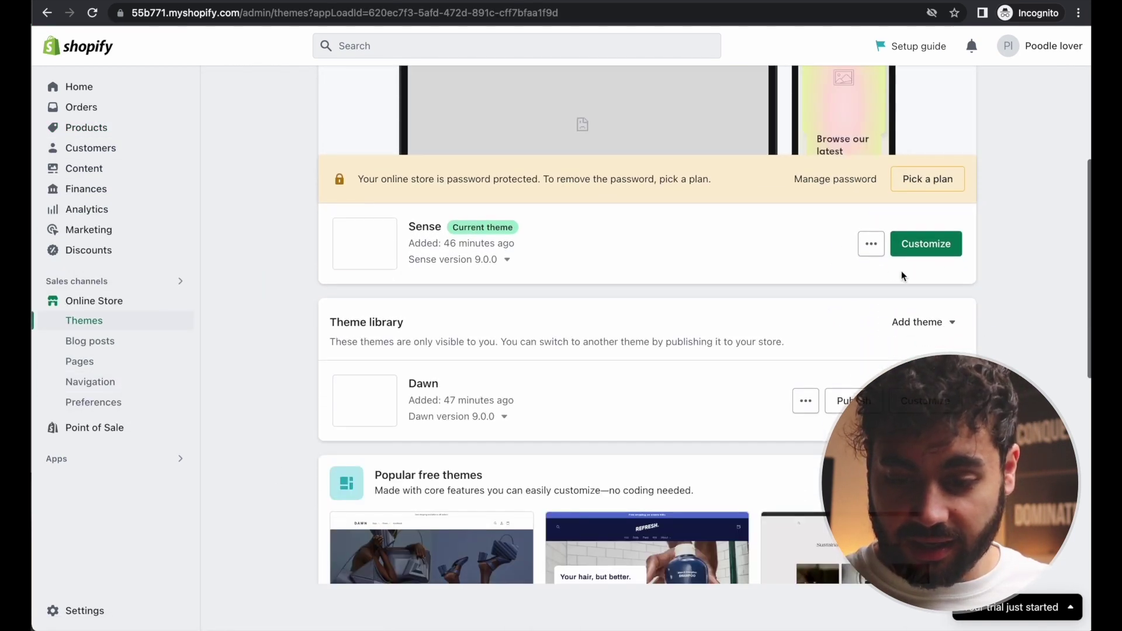
click(938, 245)
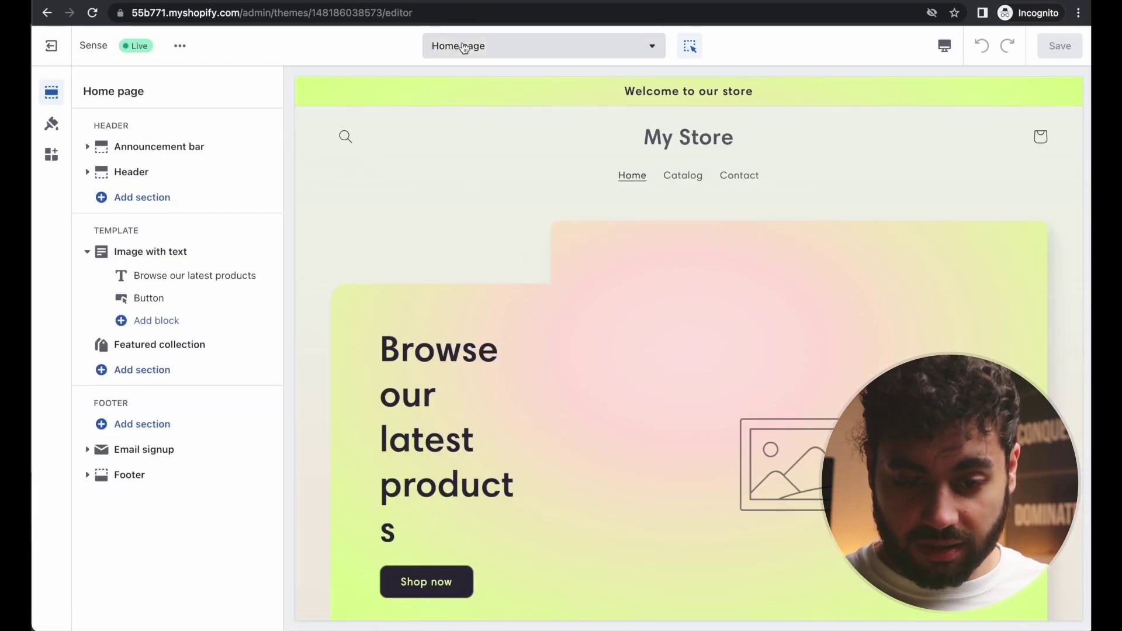
click(526, 47)
click(478, 159)
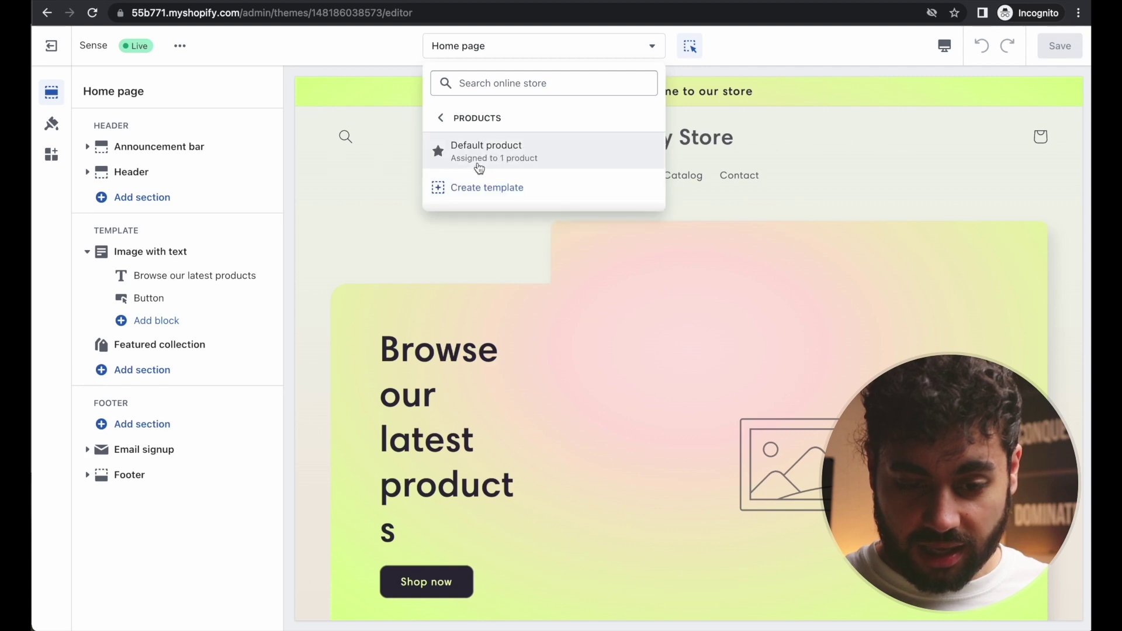
click(506, 151)
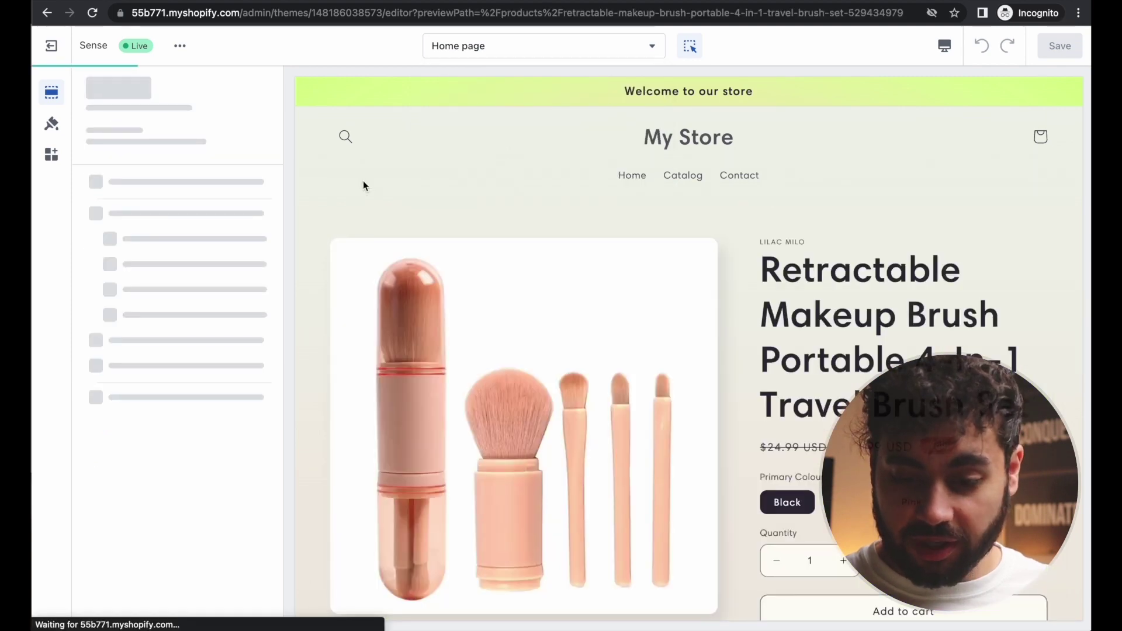
- Scroll through the brush set's product page preview, then exit to the admin home
scroll(363, 180, down, 2)
scroll(606, 336, down, 1)
scroll(605, 331, down, 8)
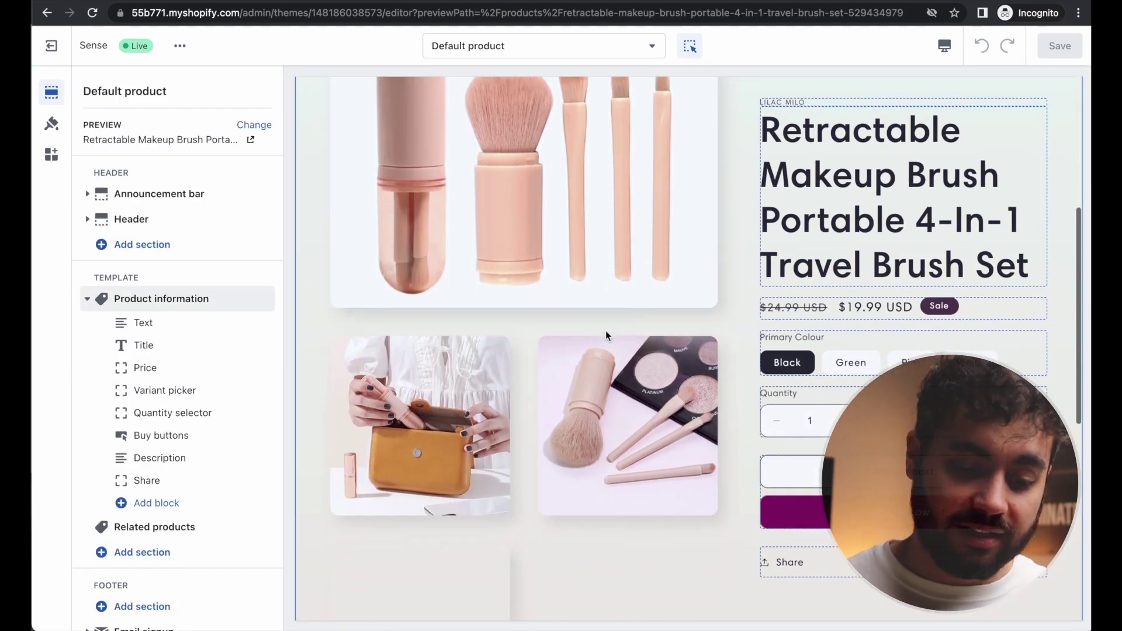
scroll(606, 331, up, 3)
scroll(606, 331, up, 5)
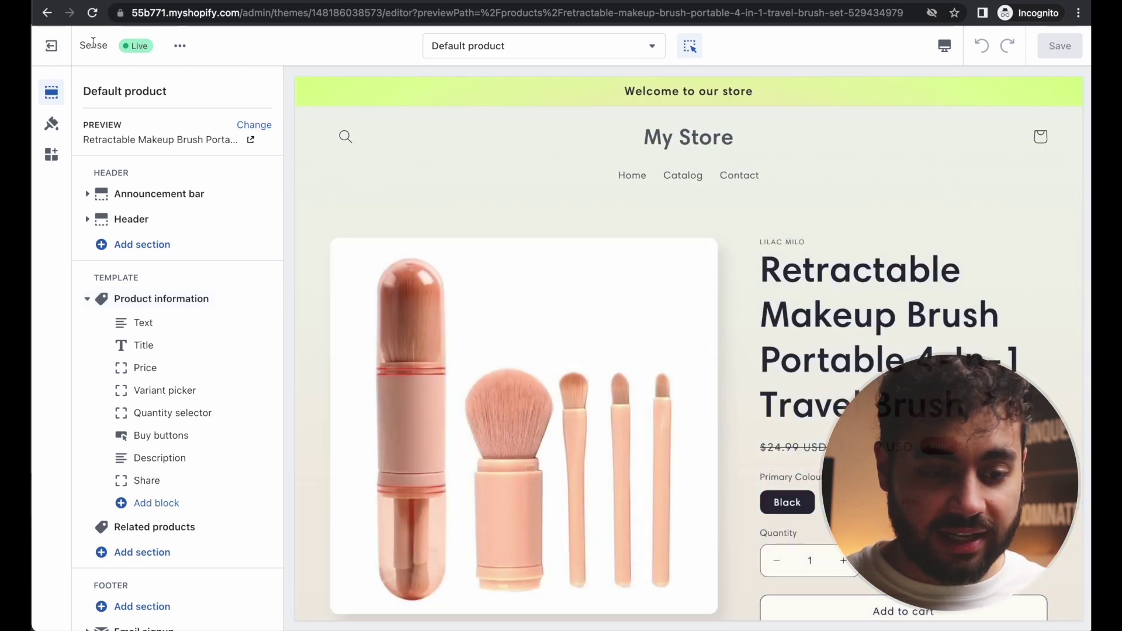
click(51, 46)
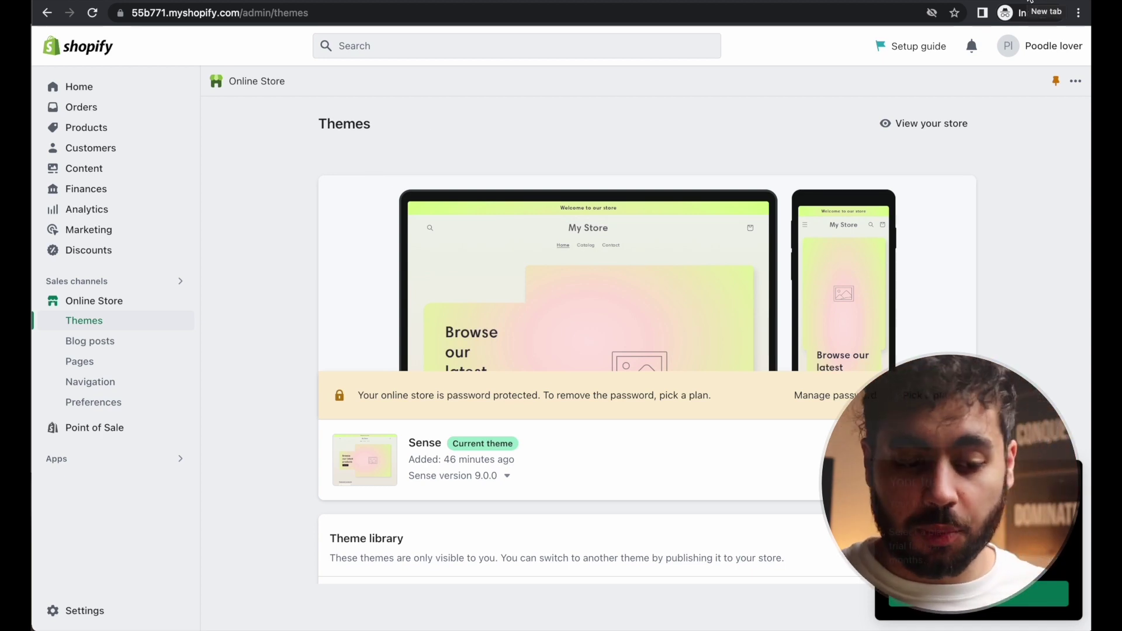
click(125, 92)
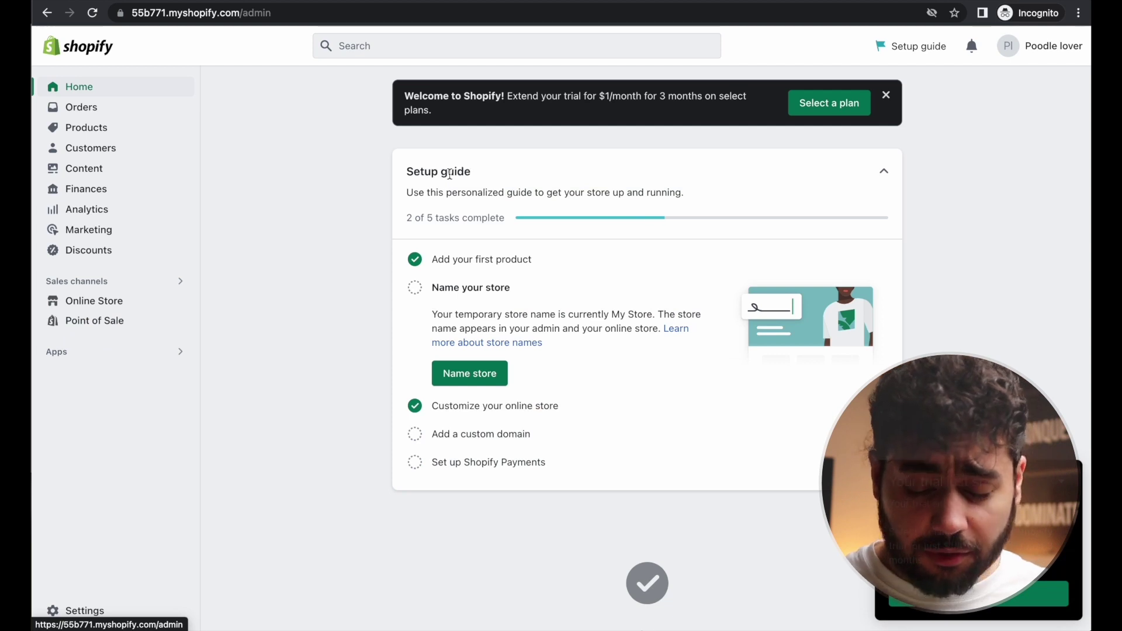
- Open Namelix in a private tab and submit the keywords beauty, beauty brush and makeup
key(ctrl+t)
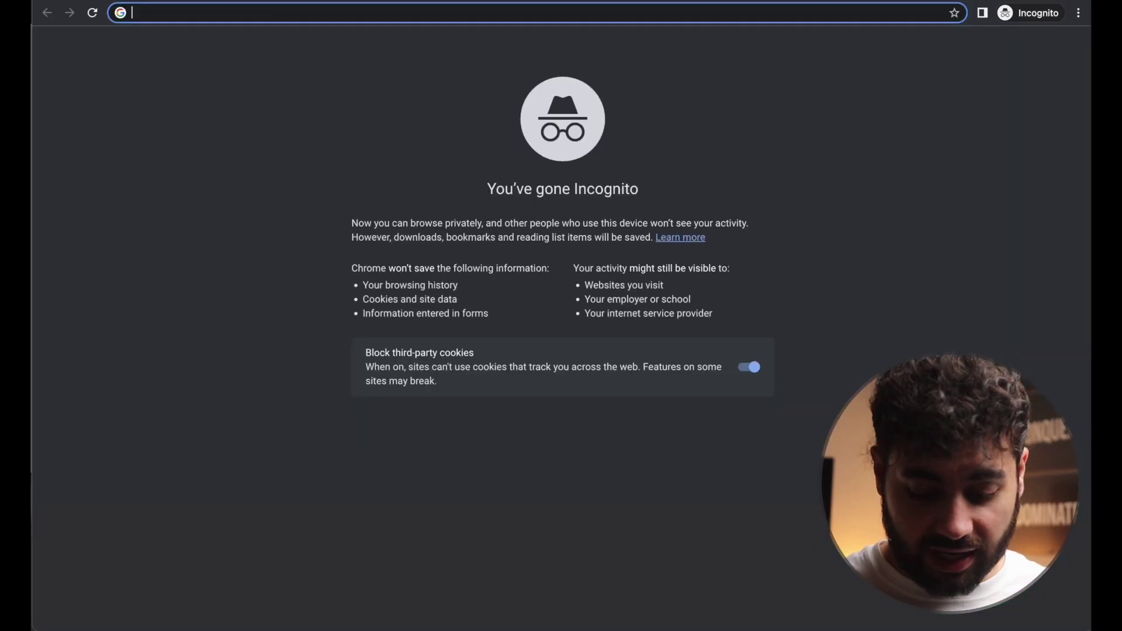
text(na)
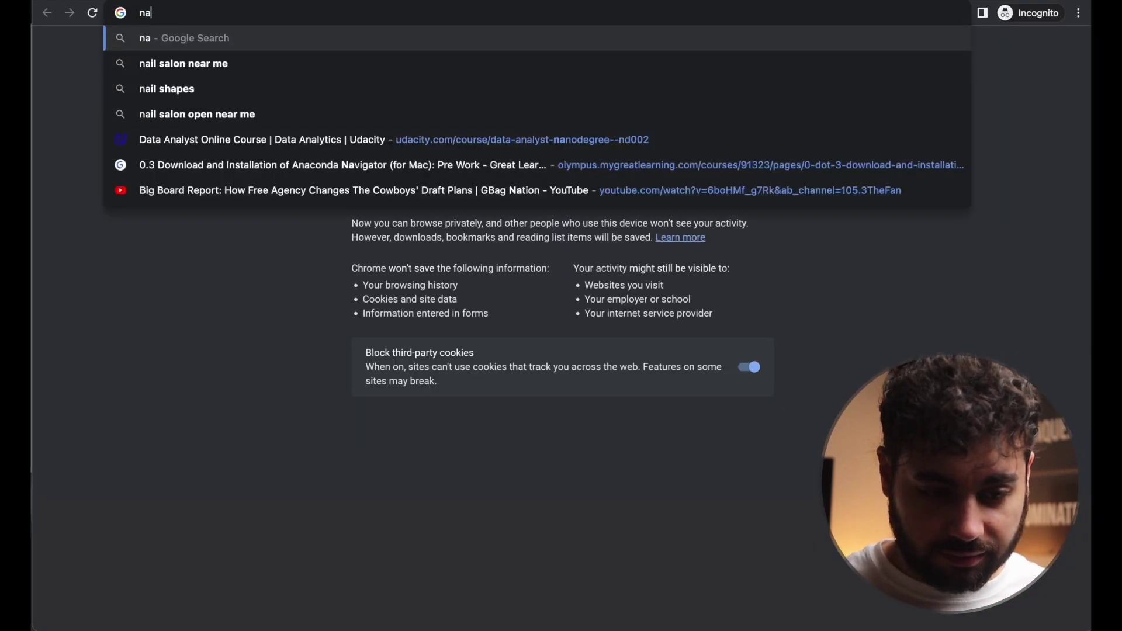
text(melix)
key(Return)
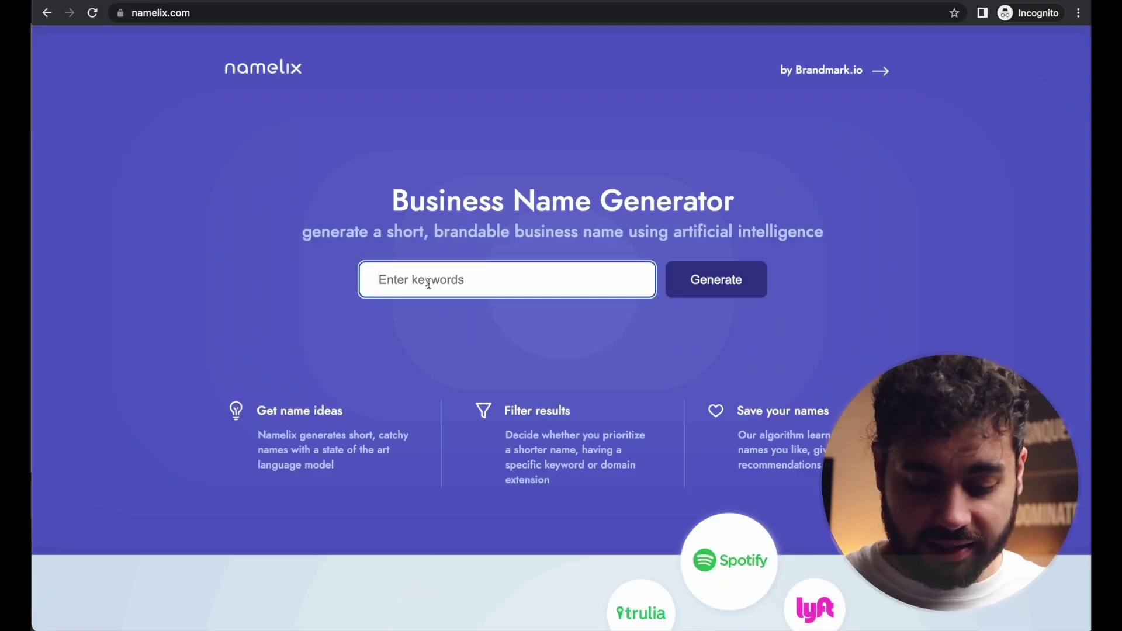
text(beauty, beauty brush, makeup)
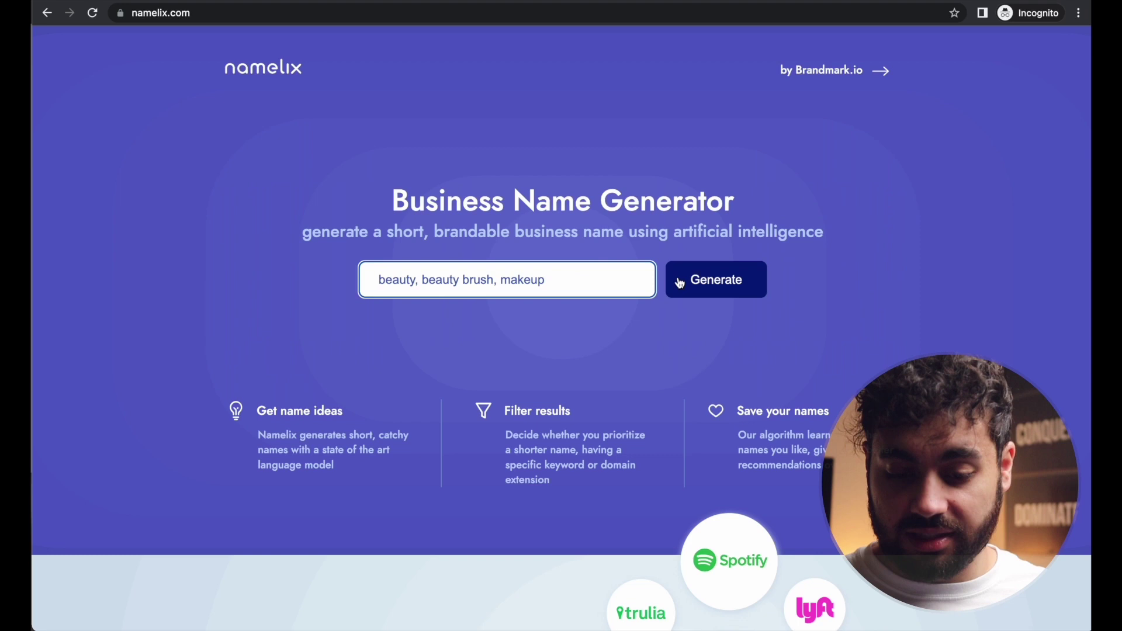
click(681, 278)
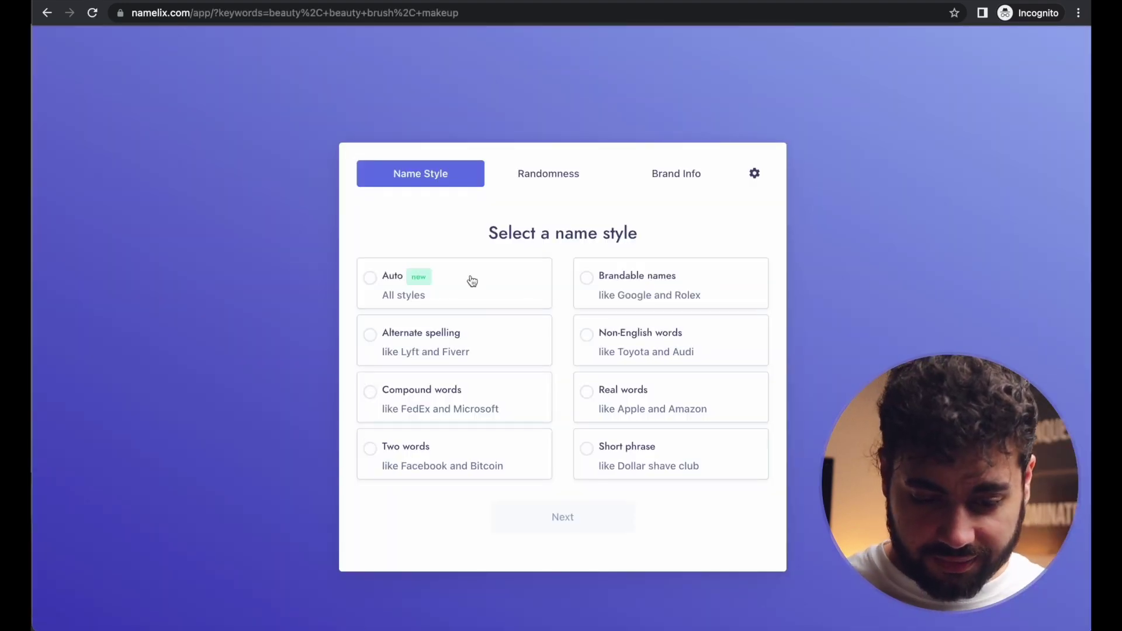
- Choose the Auto name style and Medium randomness, then generate the names
click(446, 290)
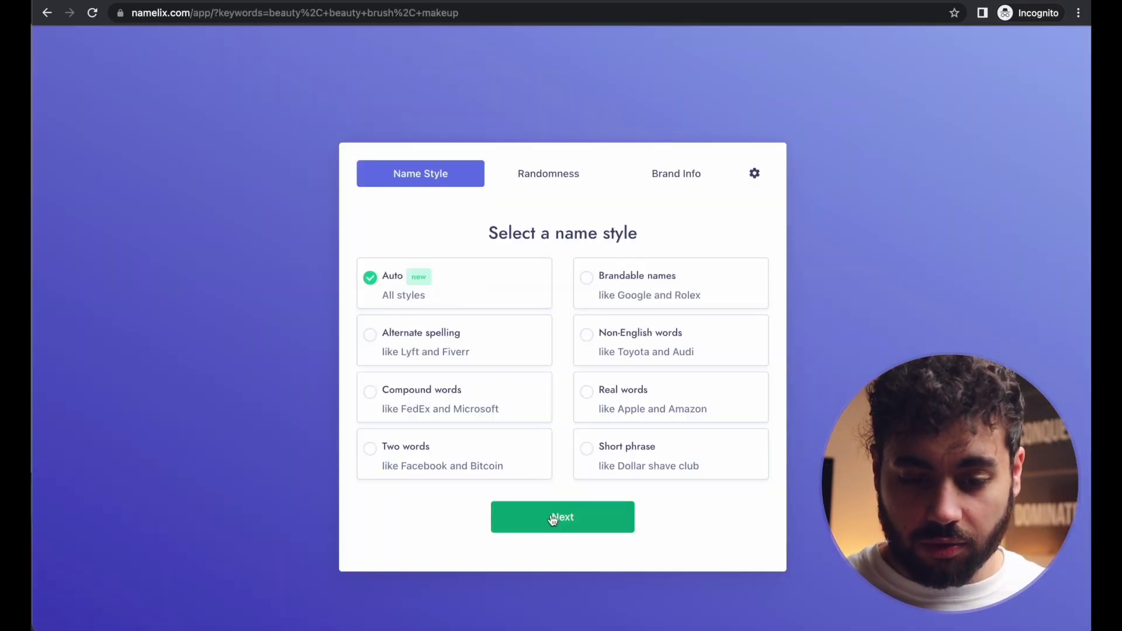
click(553, 519)
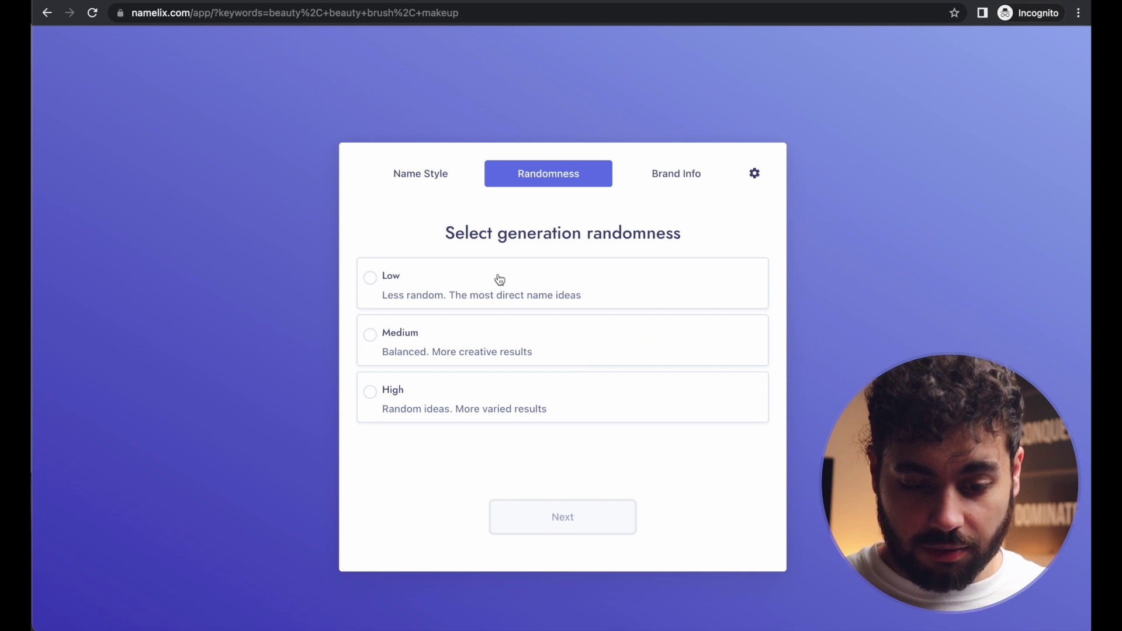
click(489, 333)
click(550, 533)
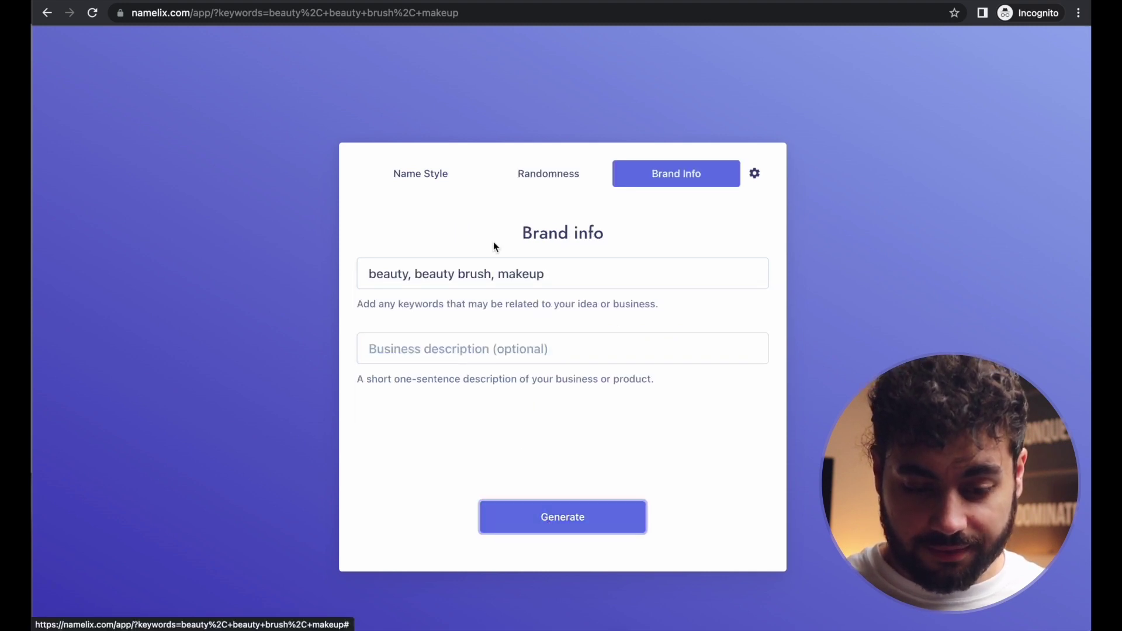
click(554, 512)
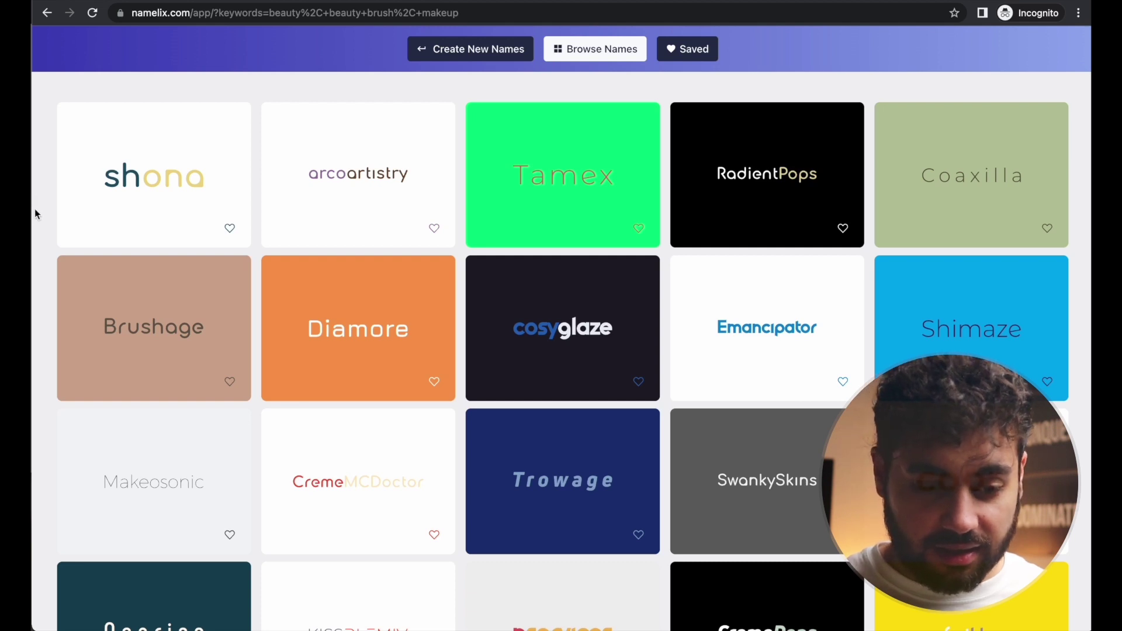
- Scroll through the Namelix name ideas down to the Cosmetic Couture card
scroll(37, 215, down, 5)
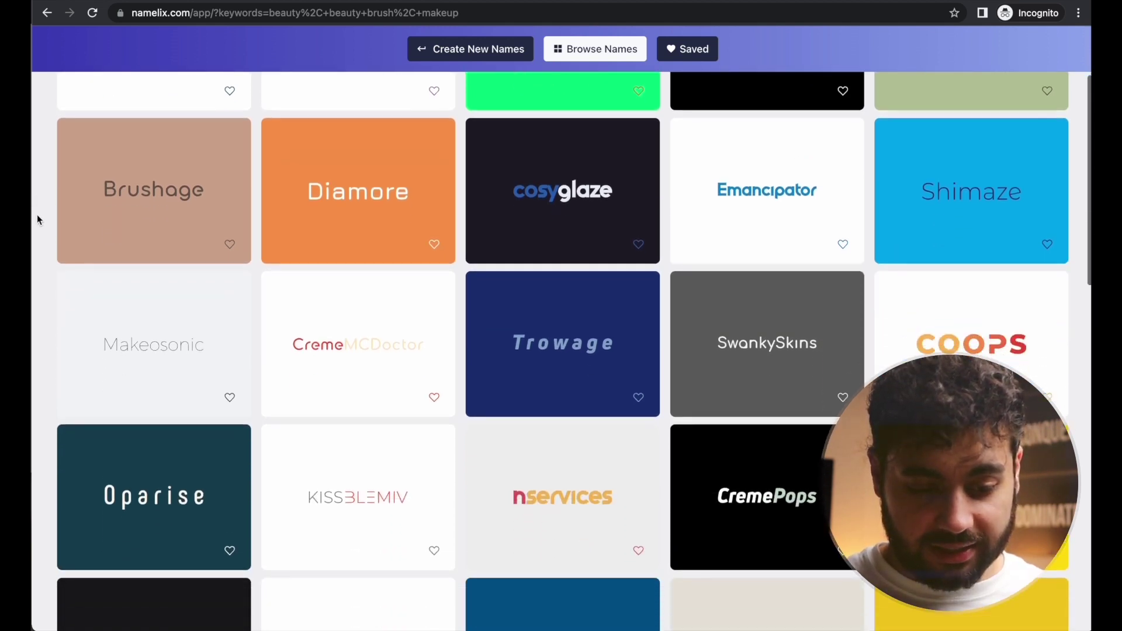
scroll(37, 215, down, 1)
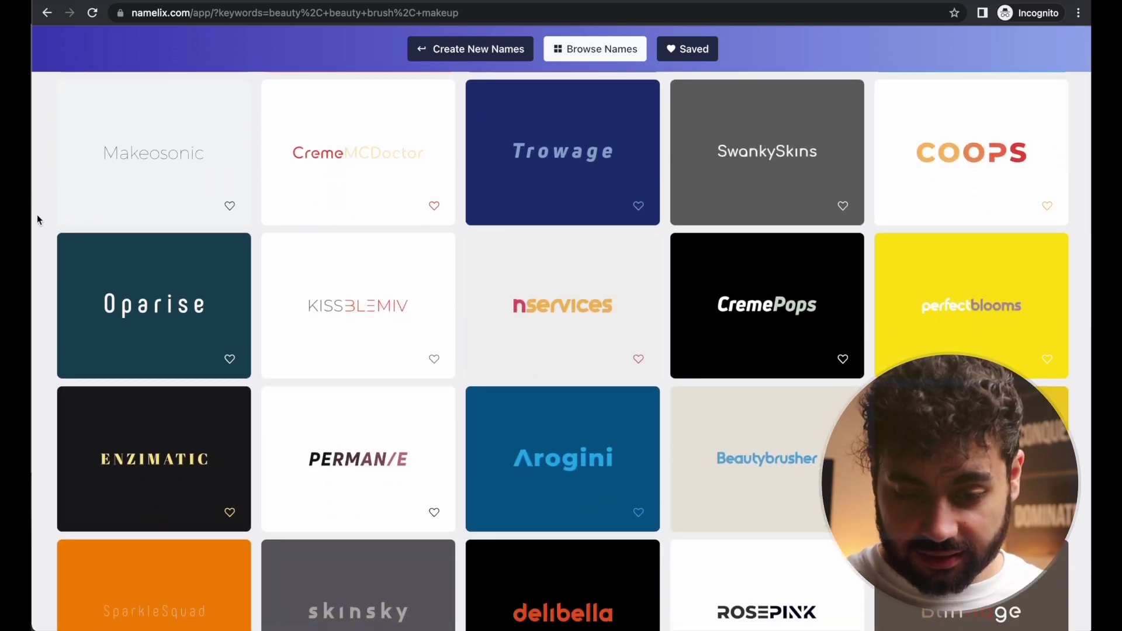
scroll(37, 215, down, 2)
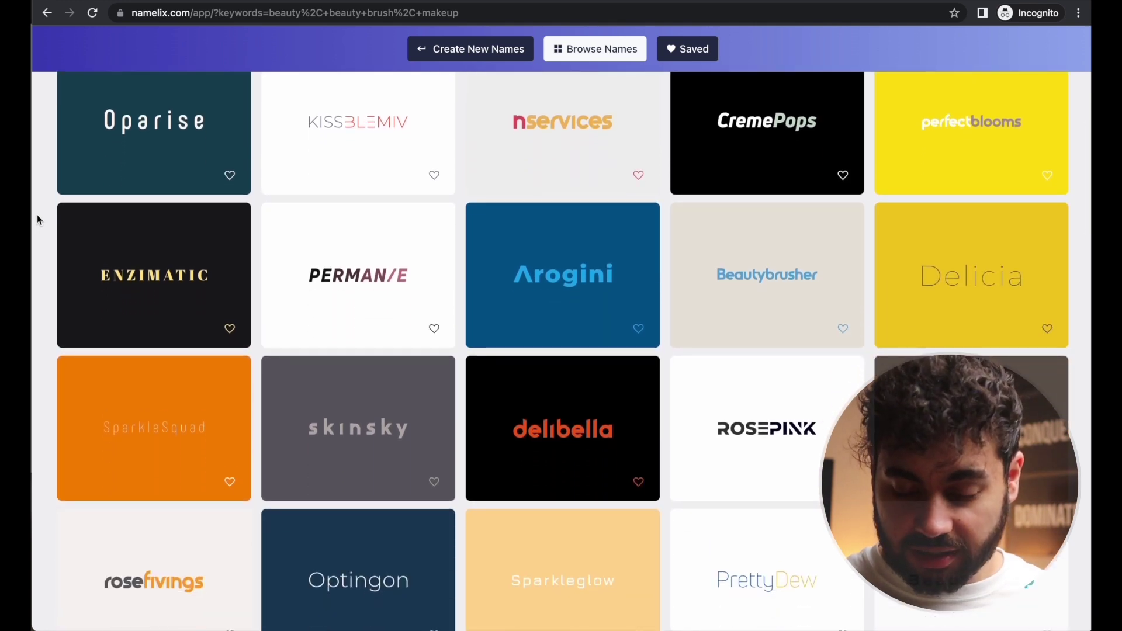
scroll(37, 215, down, 1)
scroll(37, 215, down, 1)
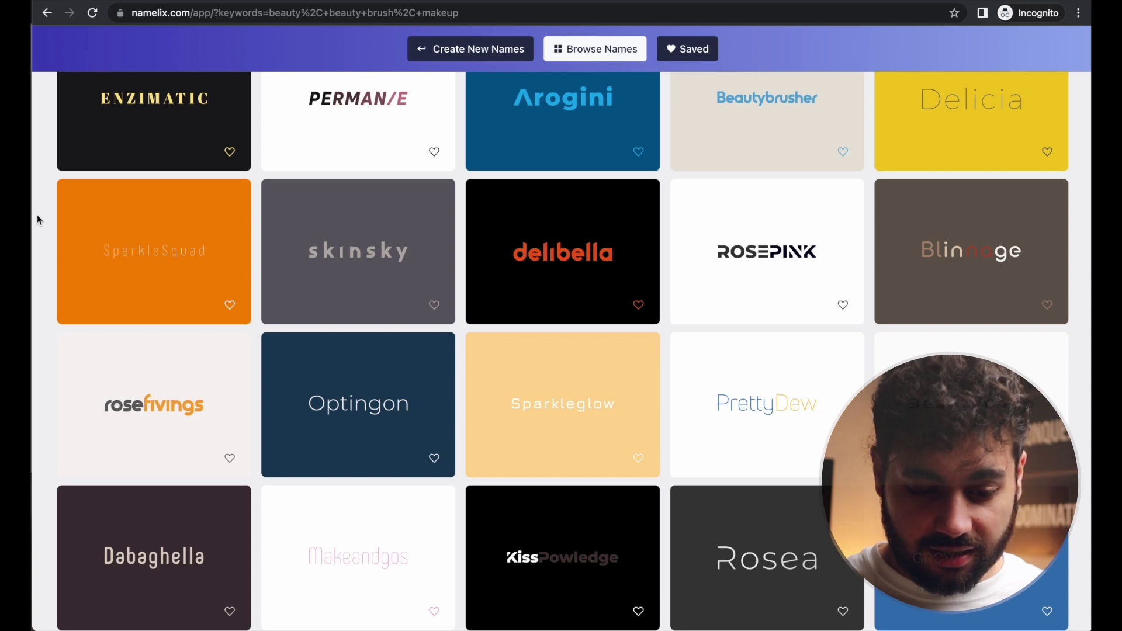
scroll(37, 216, down, 2)
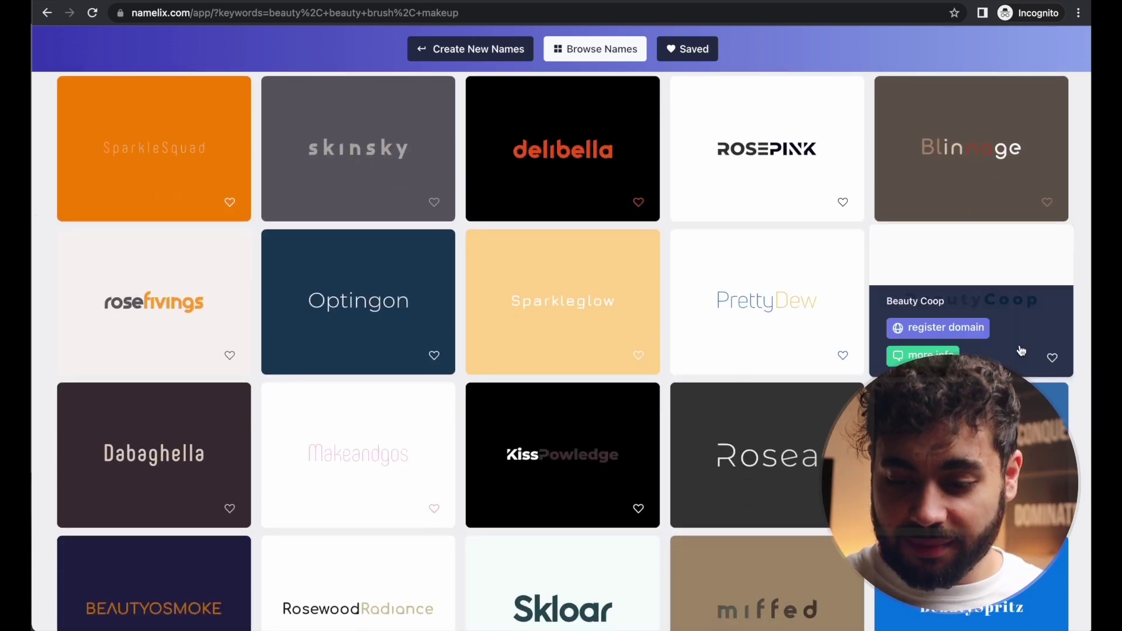
scroll(1082, 295, down, 4)
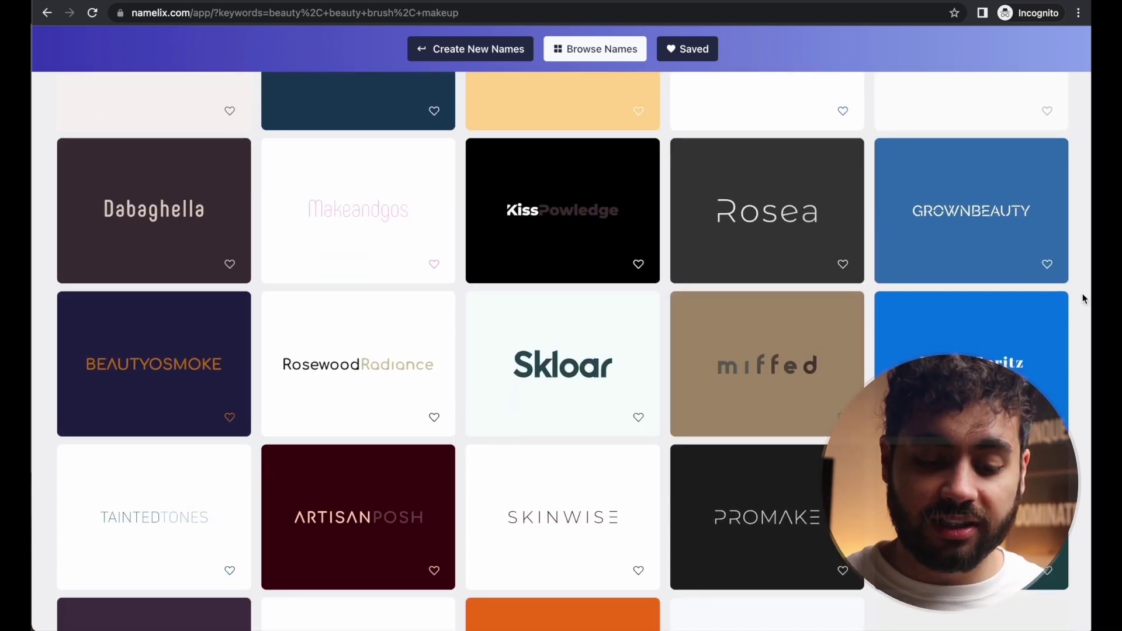
scroll(1083, 299, down, 1)
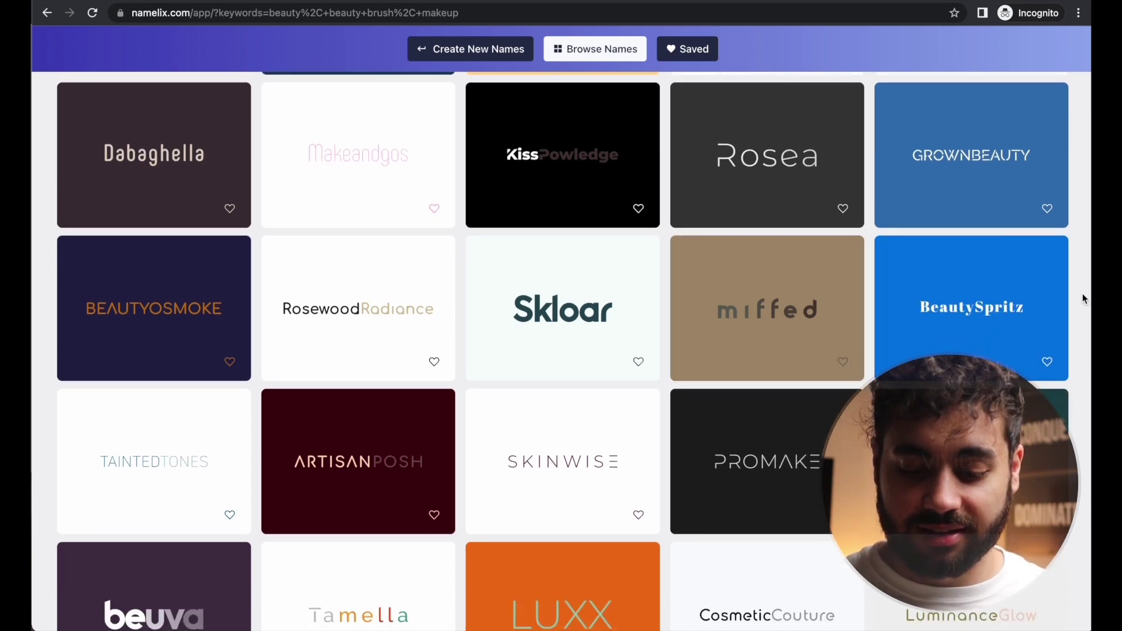
scroll(1082, 293, down, 5)
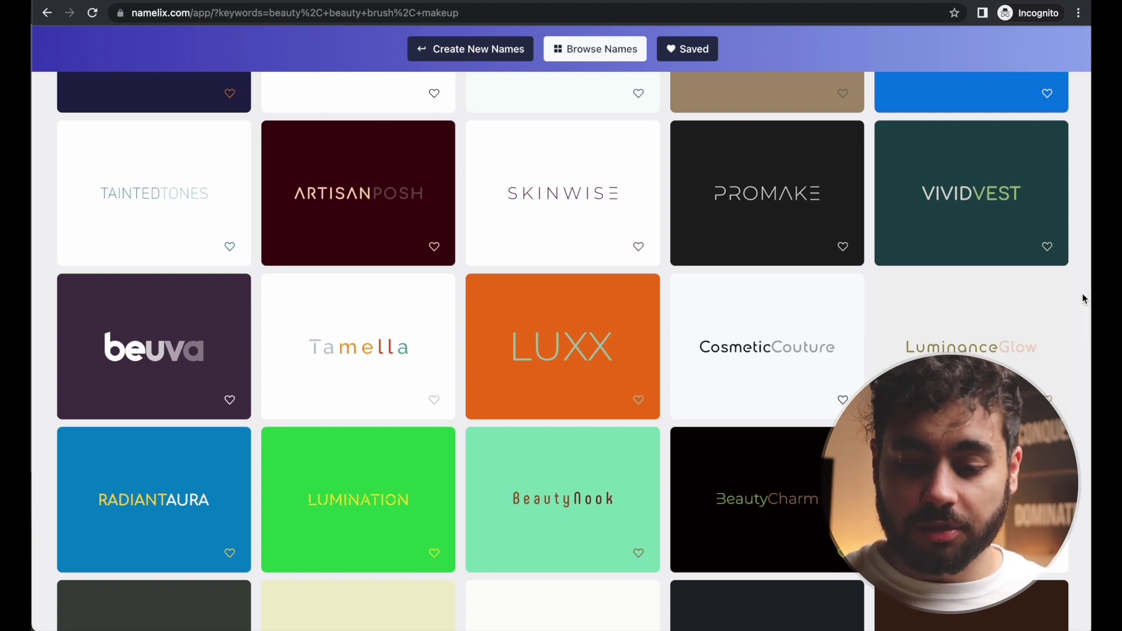
mouse_move(776, 368)
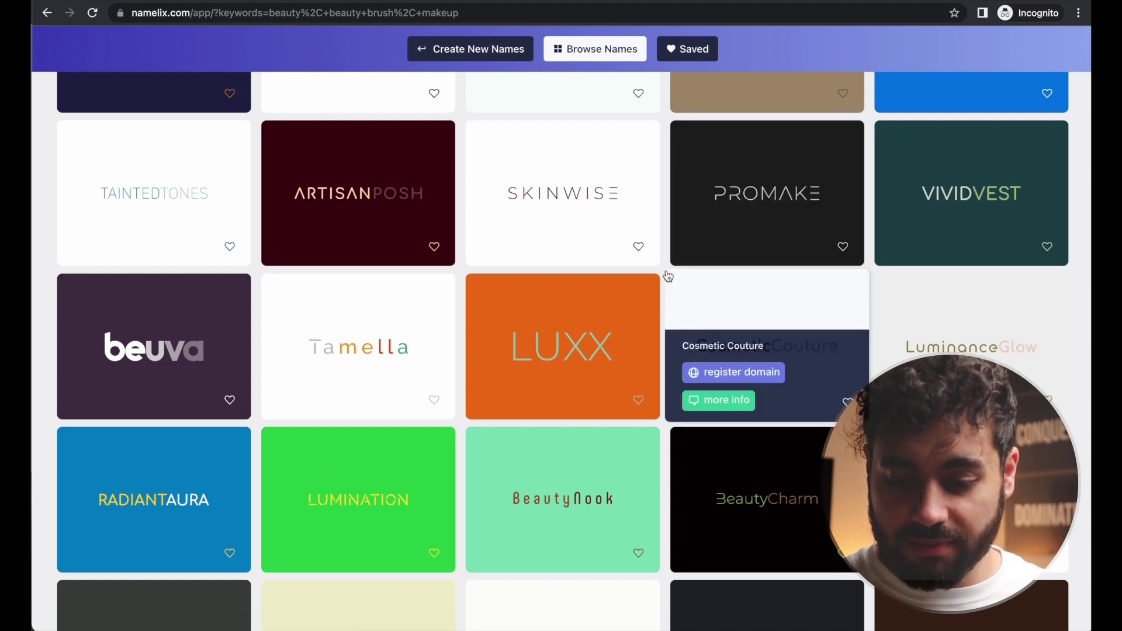
mouse_move(668, 246)
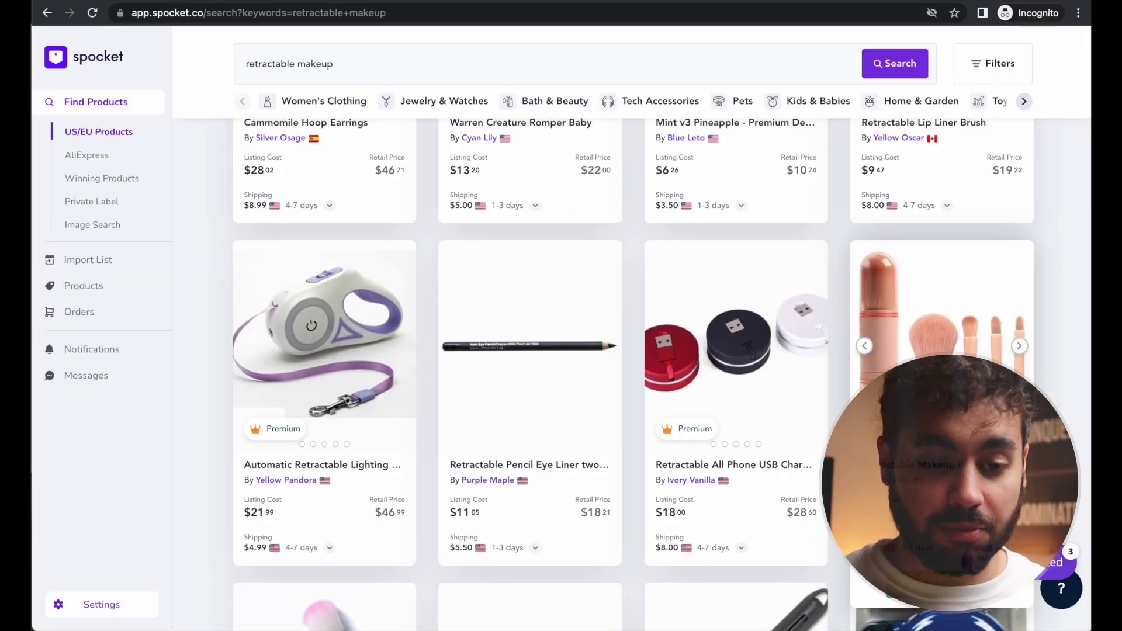
- Rename the store from My Store to CosmeticCouture in the store profile and save it
click(297, 3)
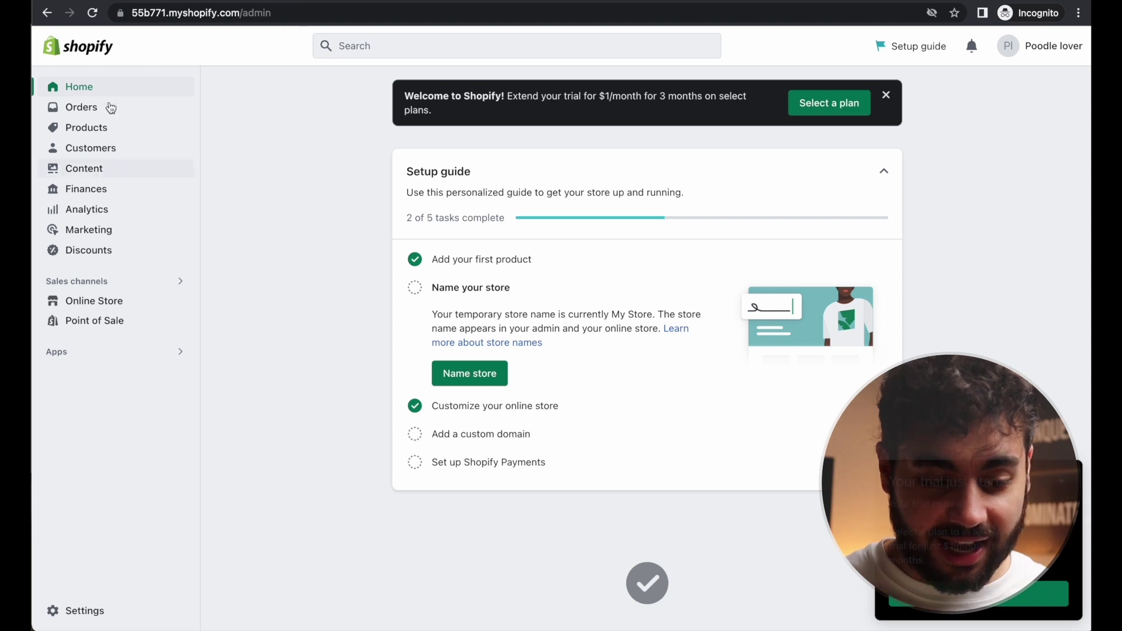
click(89, 610)
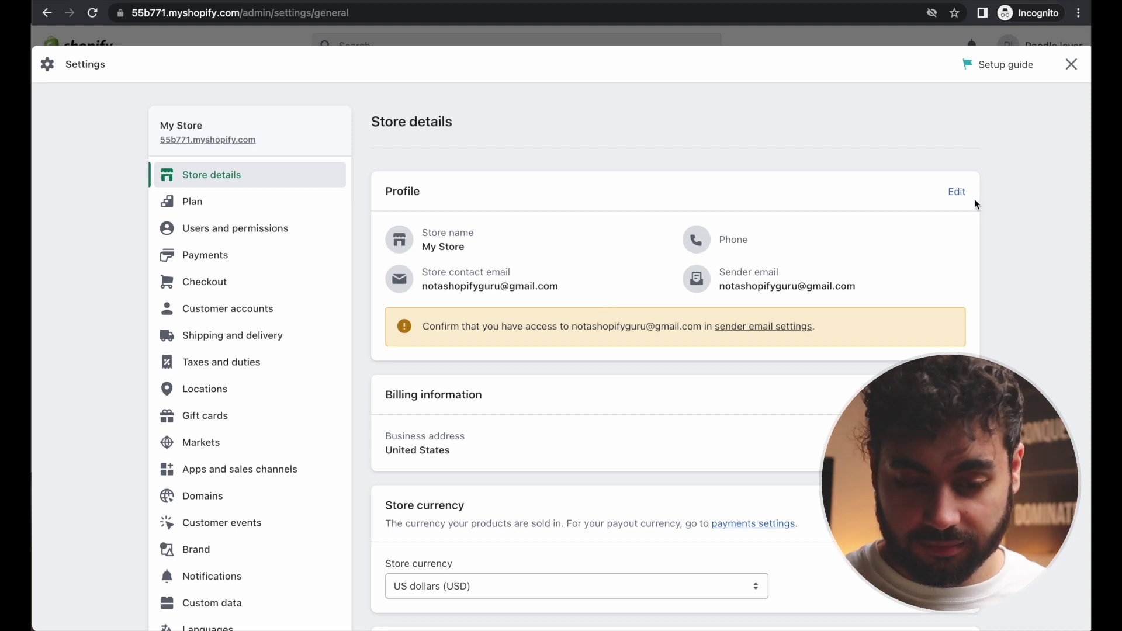
click(958, 193)
drag(480, 254, 360, 255)
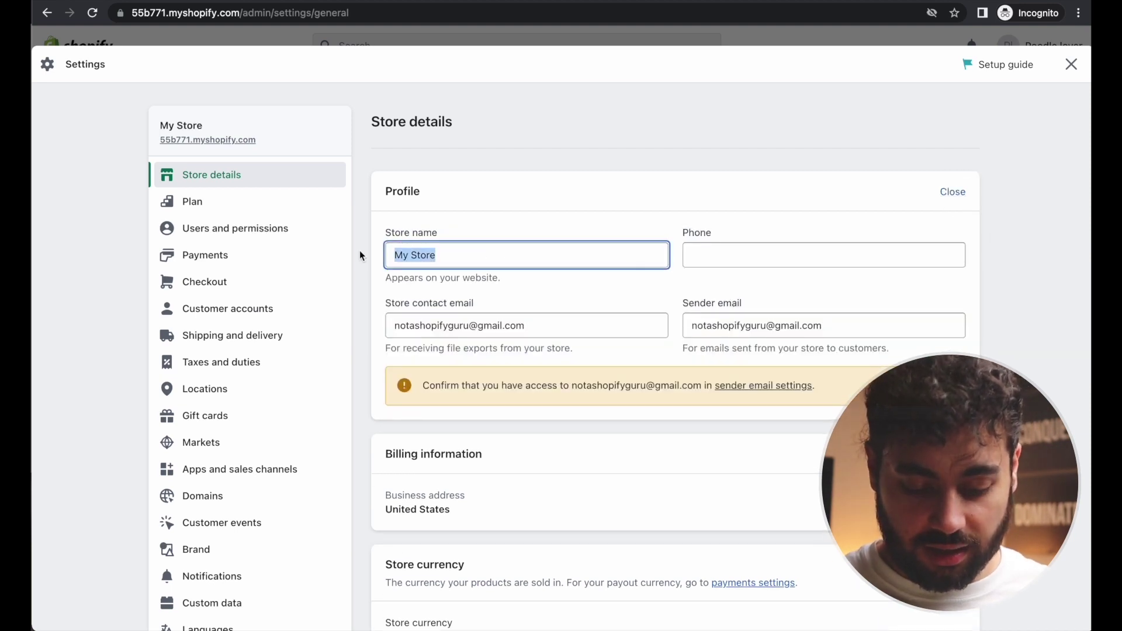
text(CosmeticCou)
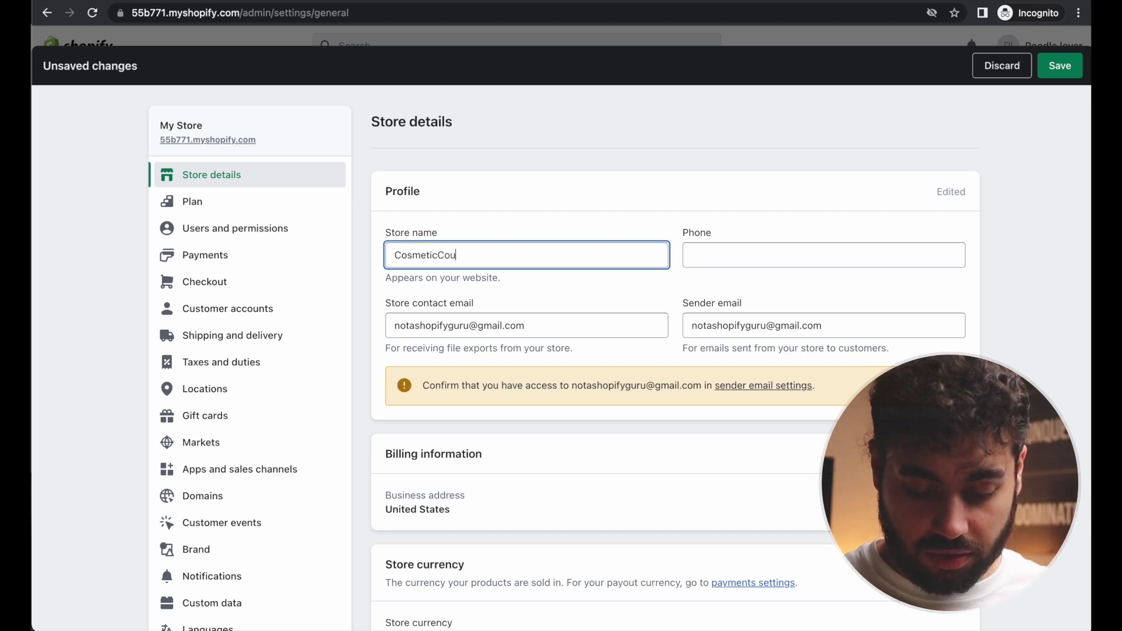
text(t)
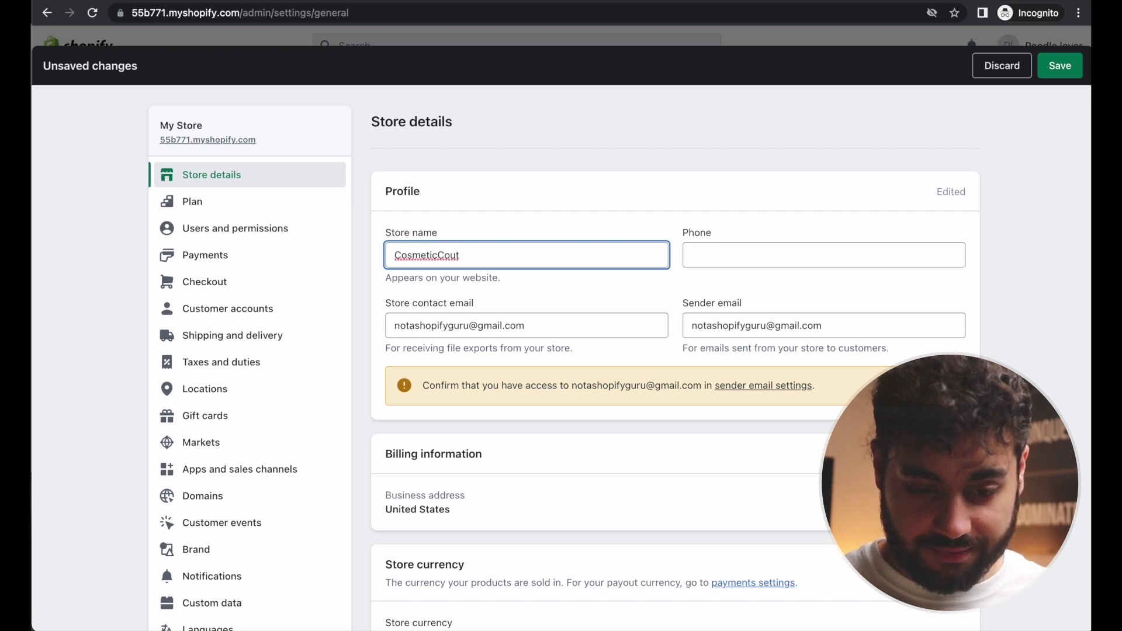
text(ure)
click(1055, 69)
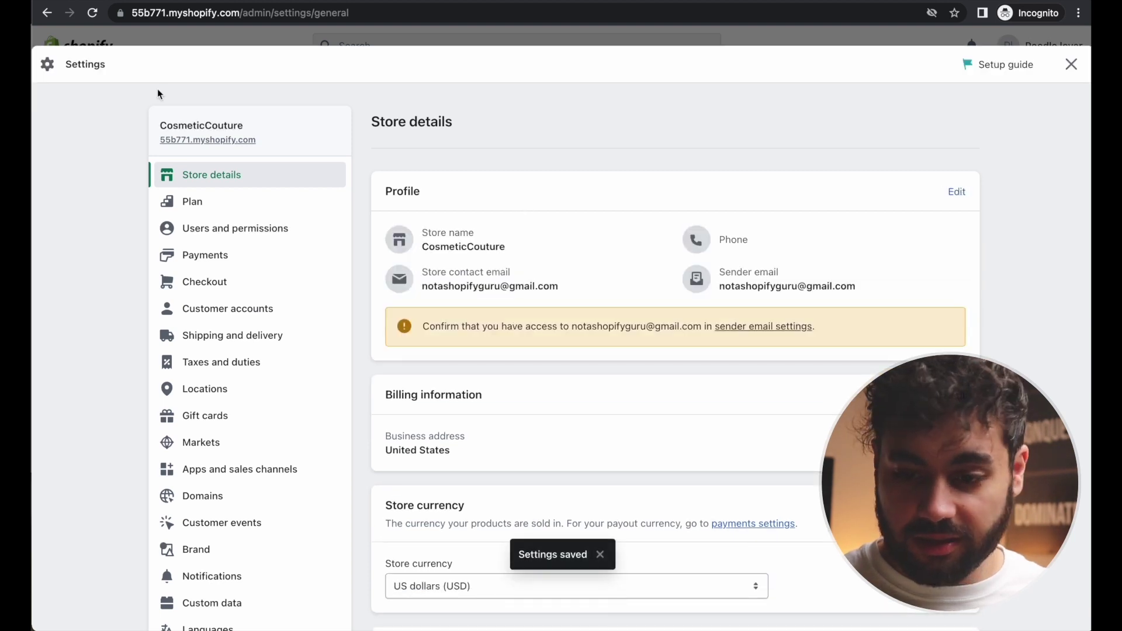
click(1071, 64)
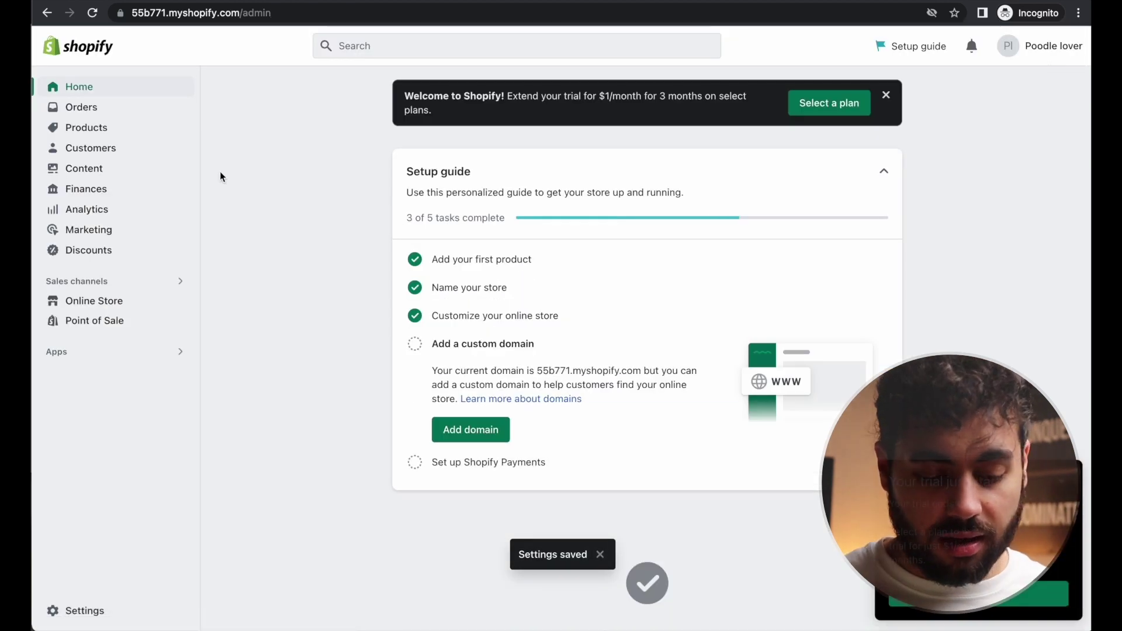
- Customize the Sense theme so the announcement bar reads 'Easter Sale! 10% OFF!'
click(112, 300)
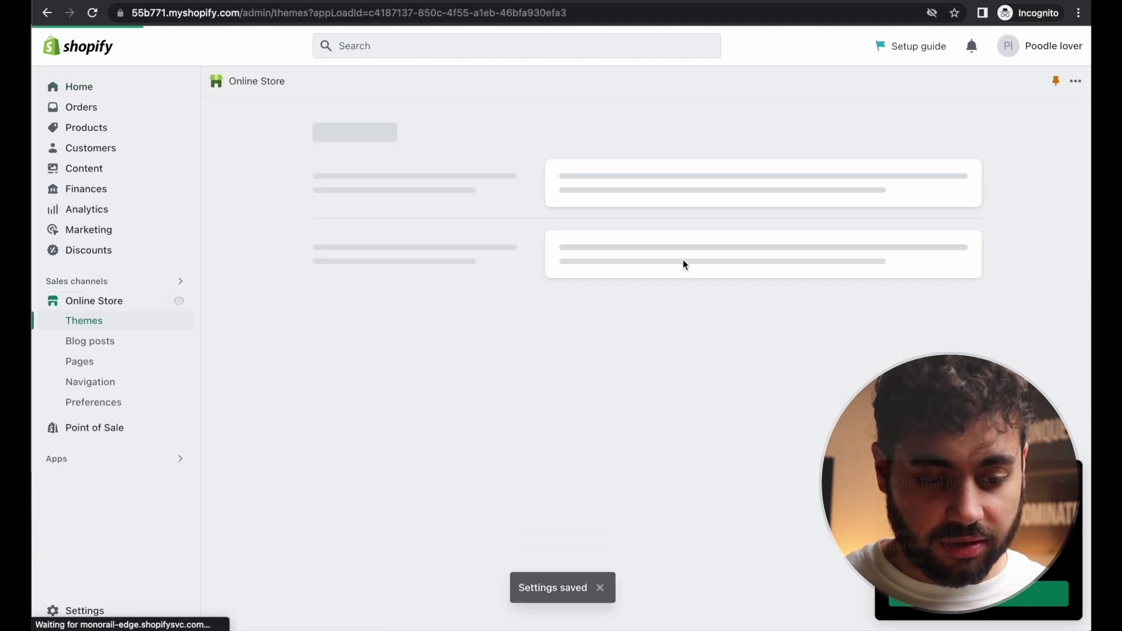
scroll(682, 260, down, 3)
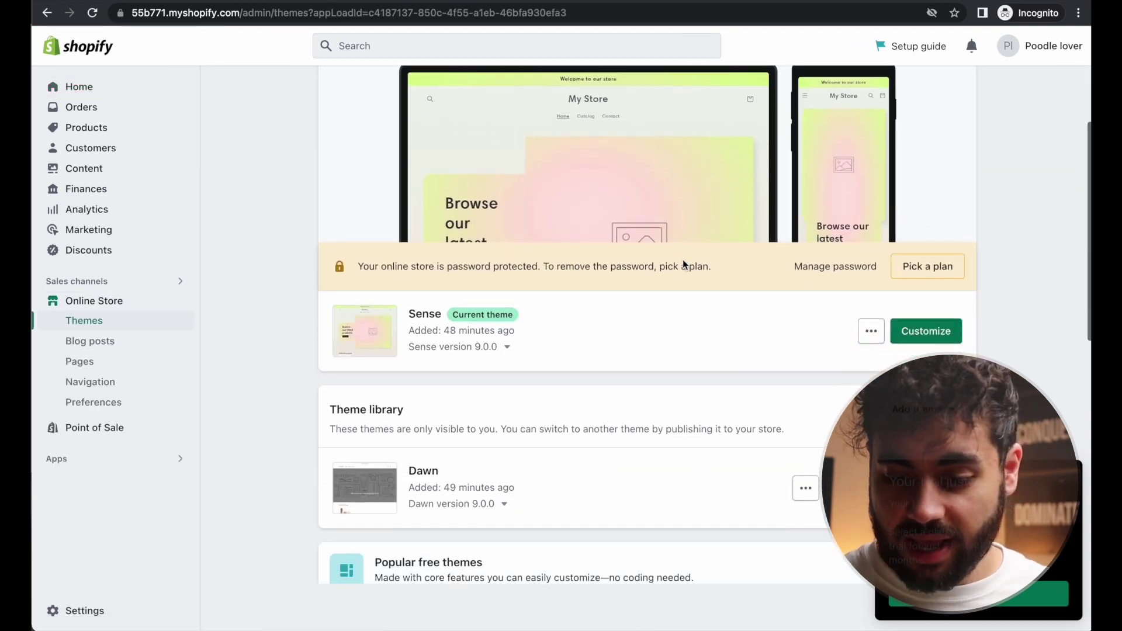
click(926, 276)
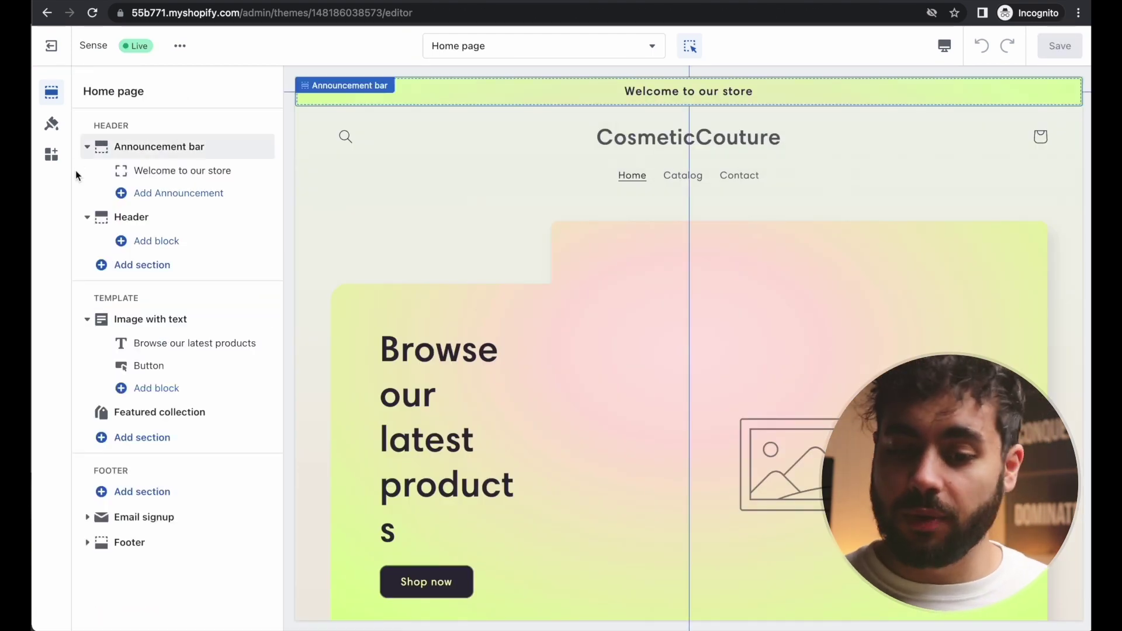
click(650, 93)
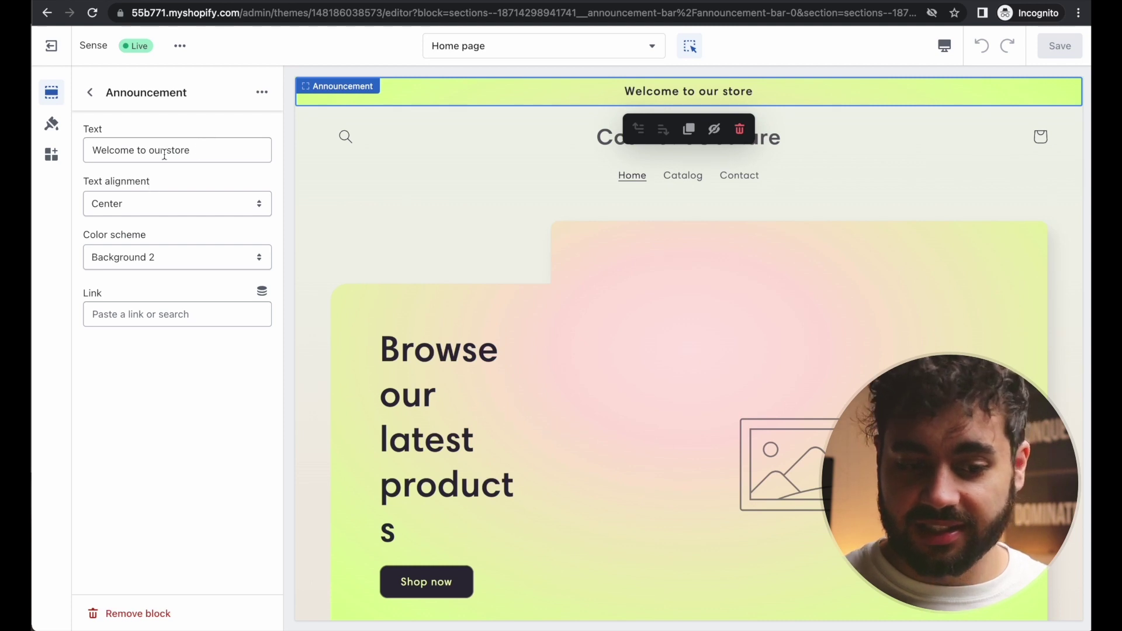
click(187, 152)
triple_click(187, 151)
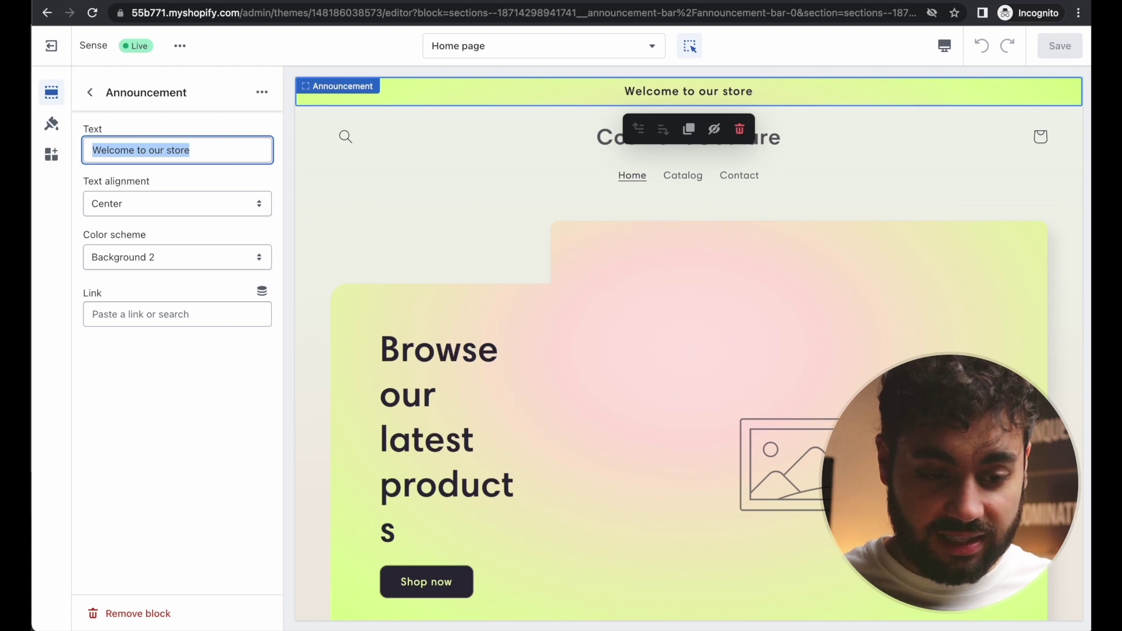
text(Easter )
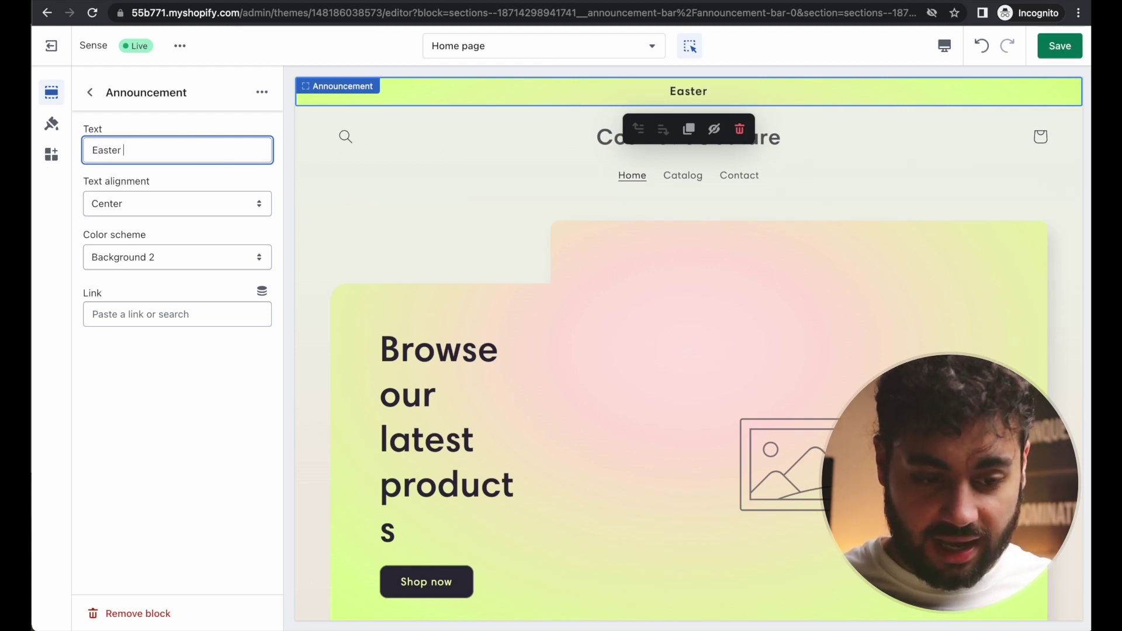
text(Sale !)
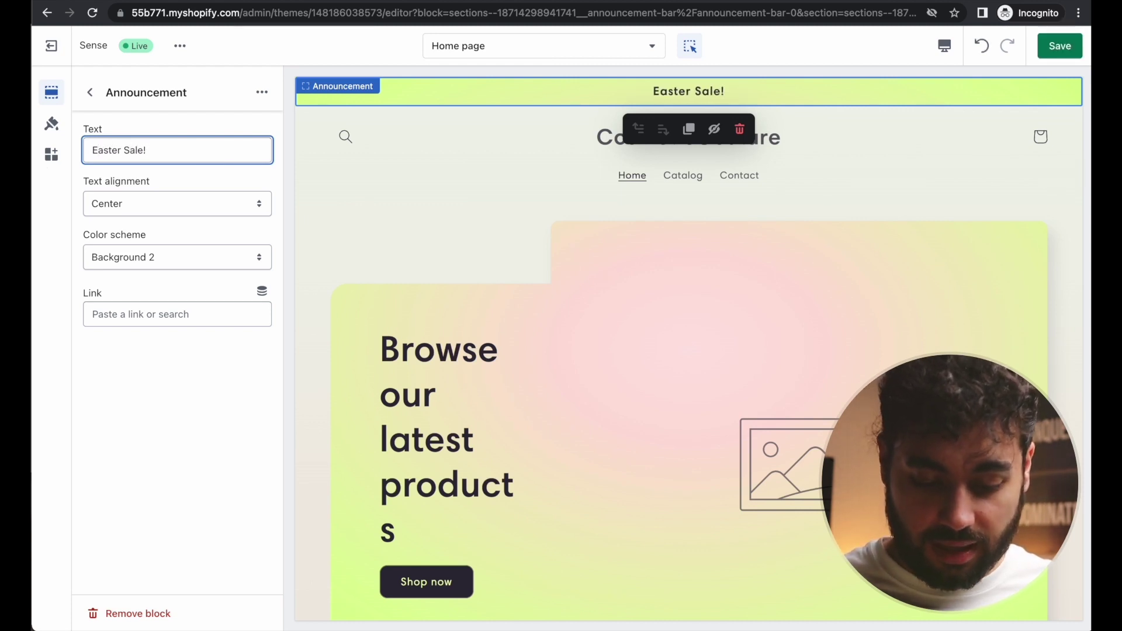
text( 10% O)
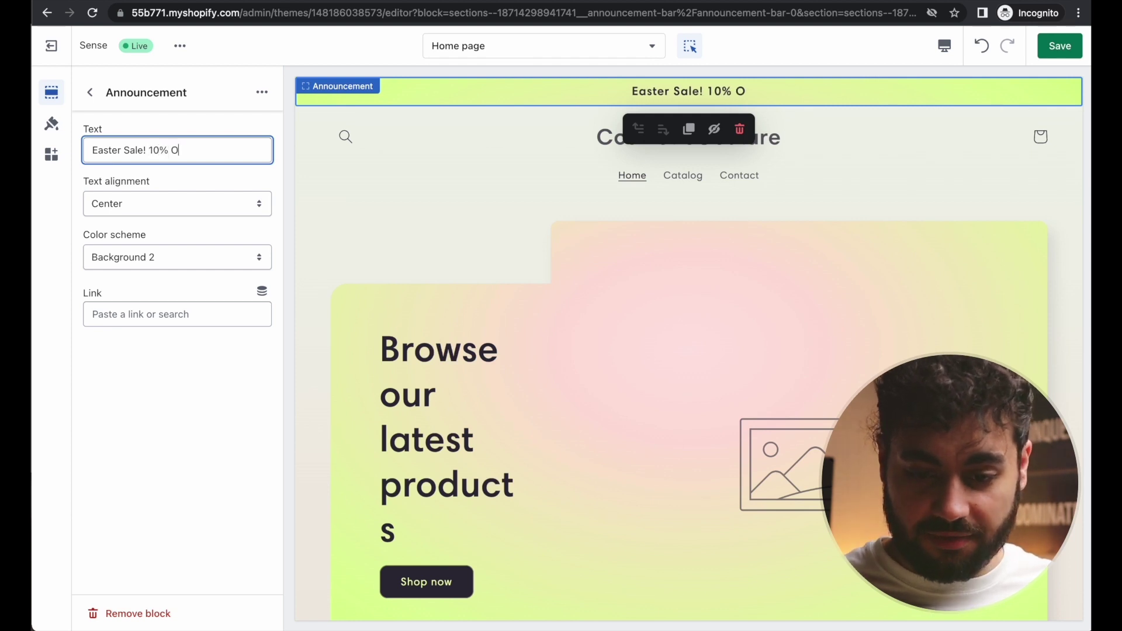
text(FF!)
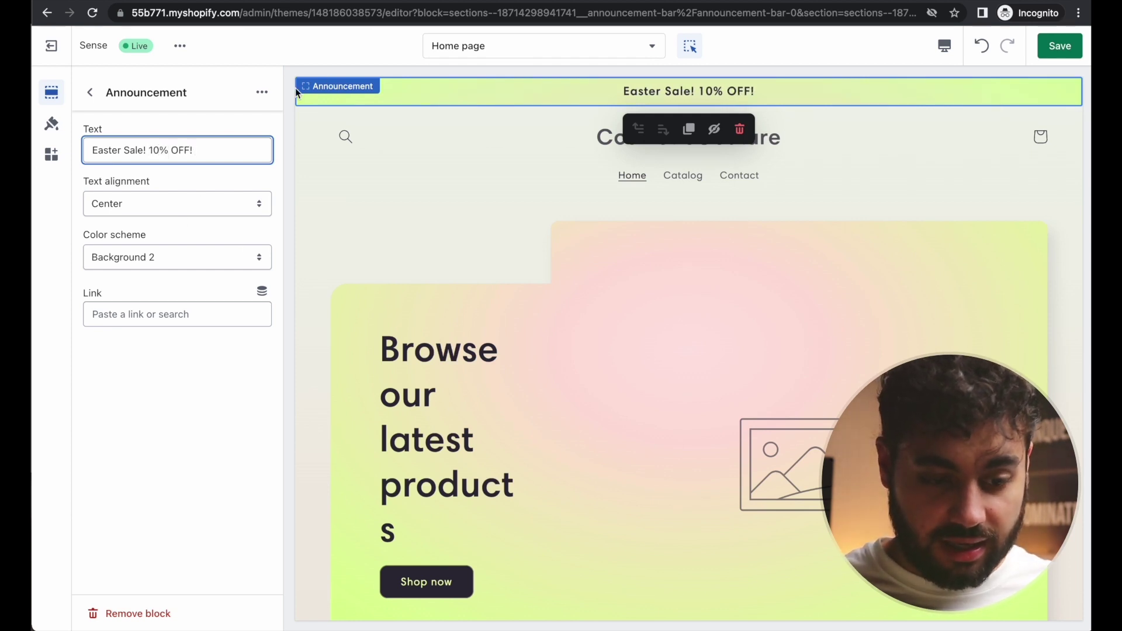
click(93, 92)
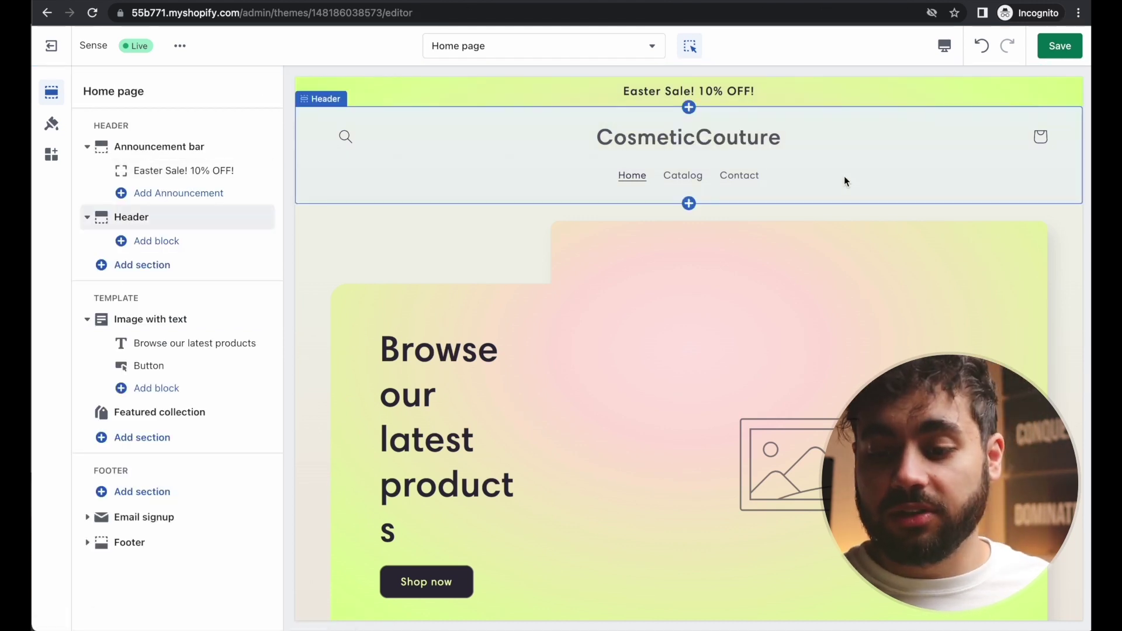
- Save the new announcement text in the theme editor
click(1069, 53)
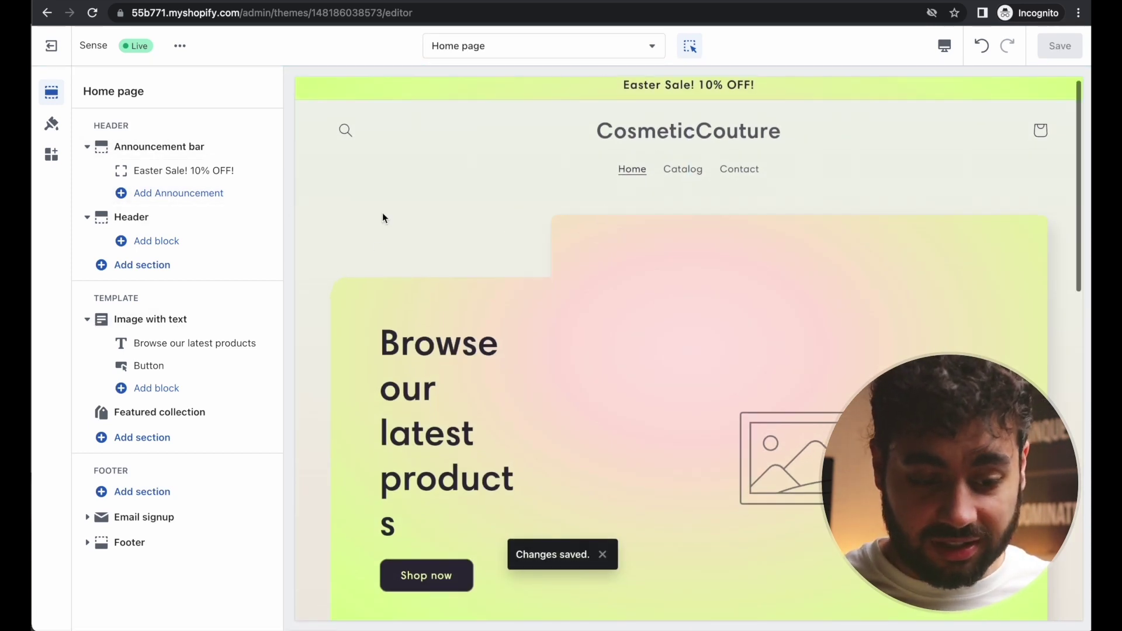
scroll(382, 215, down, 1)
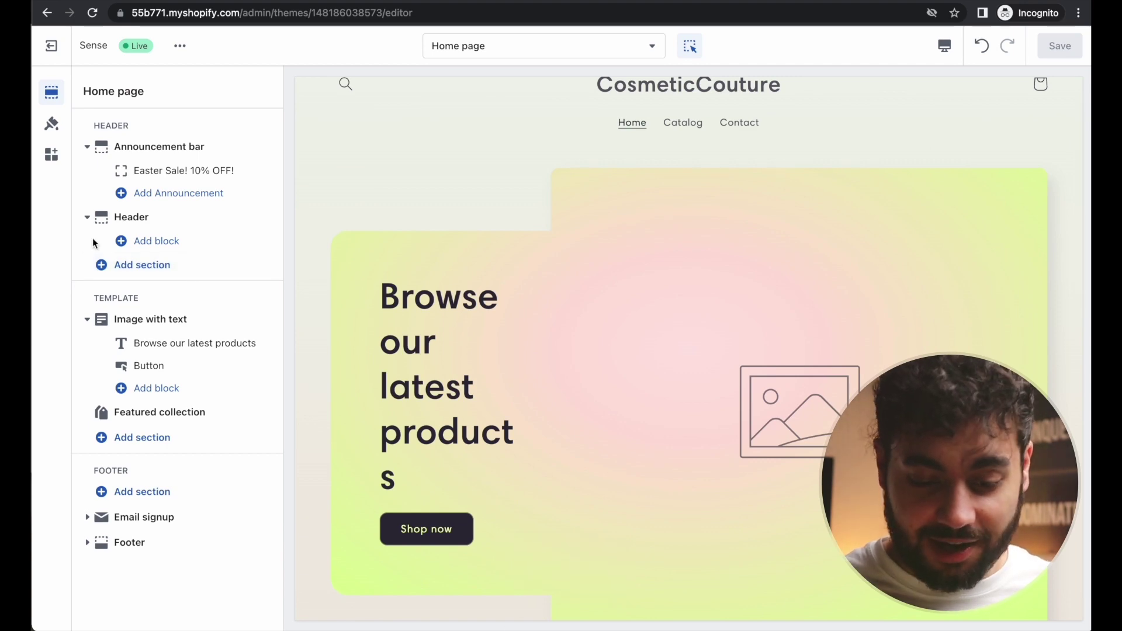
scroll(510, 279, down, 8)
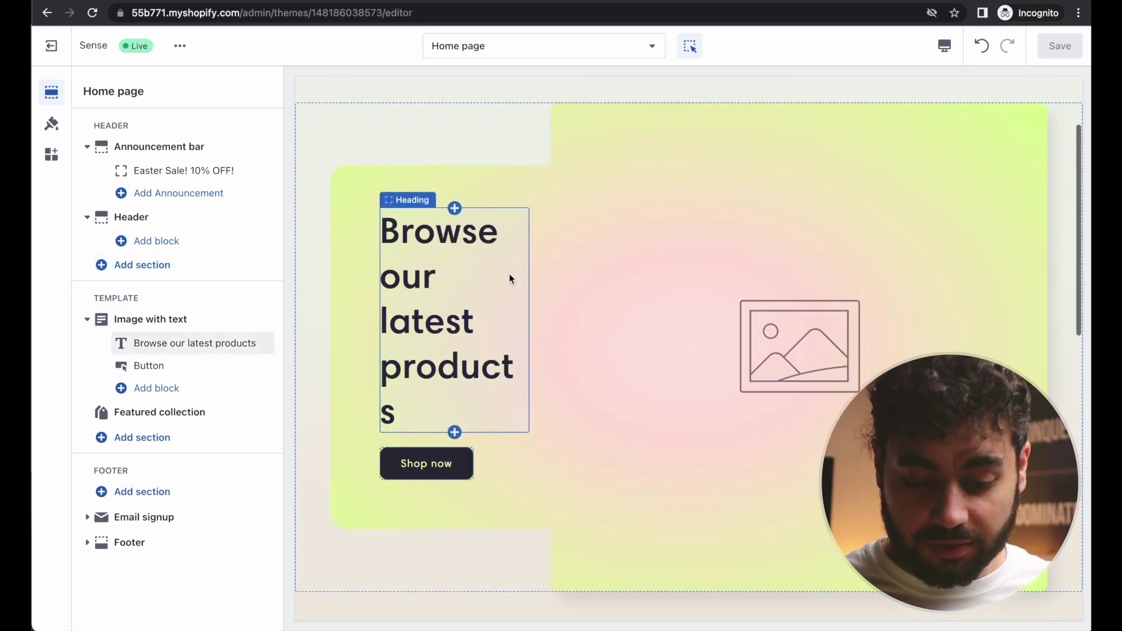
scroll(509, 278, down, 3)
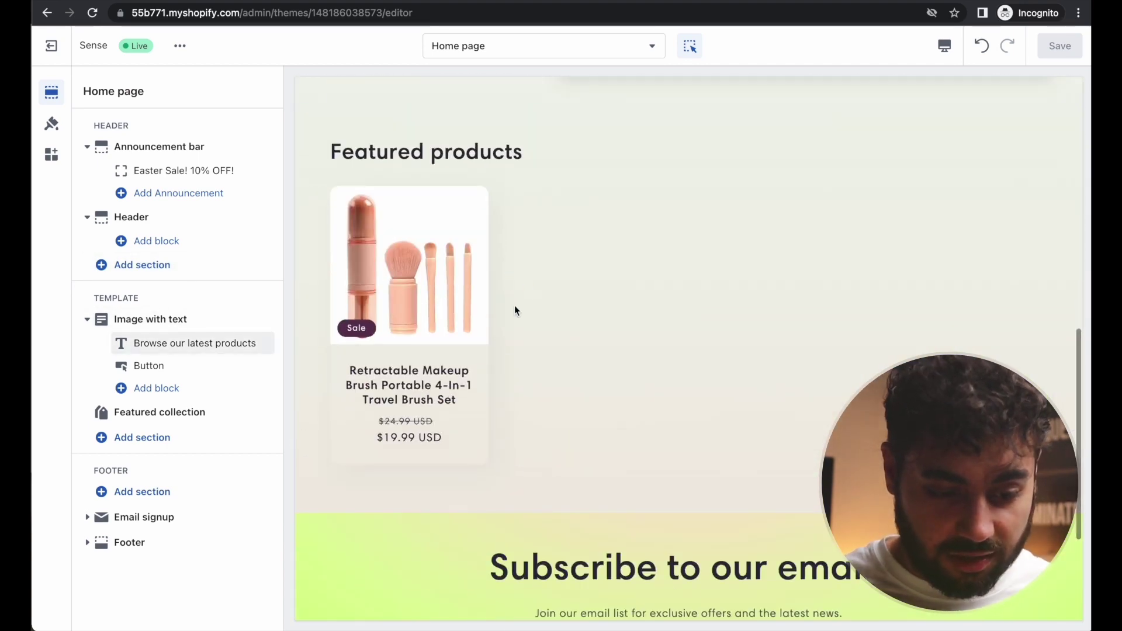
scroll(466, 174, down, 4)
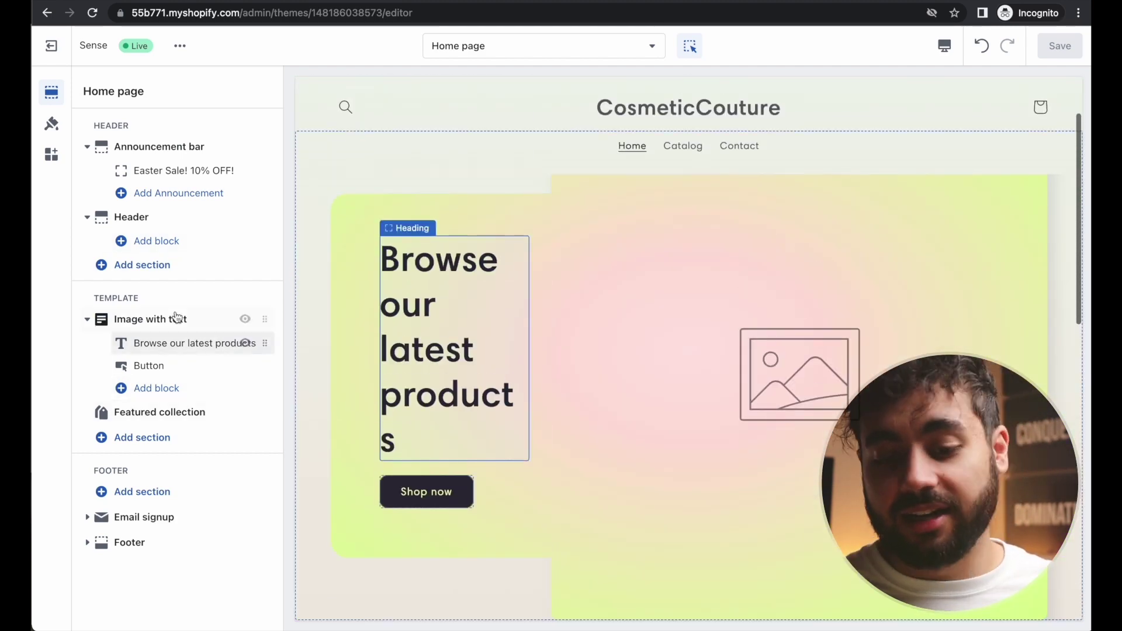
scroll(630, 297, down, 5)
scroll(552, 392, down, 8)
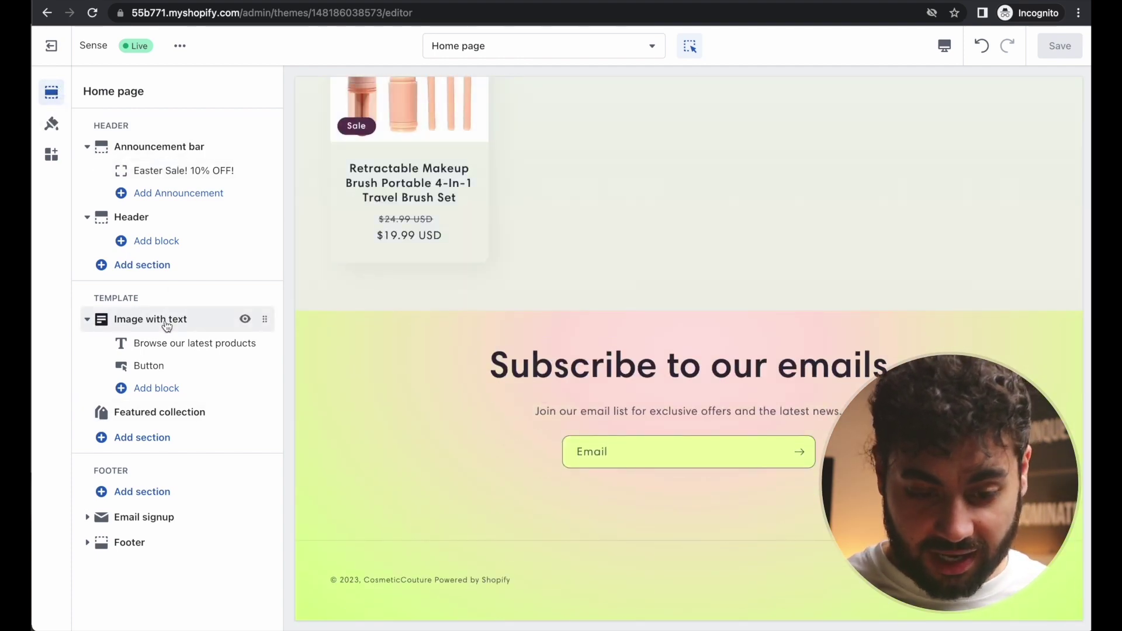
- Hide the Featured collection section and expand the Footer section to view its blocks
mouse_move(165, 322)
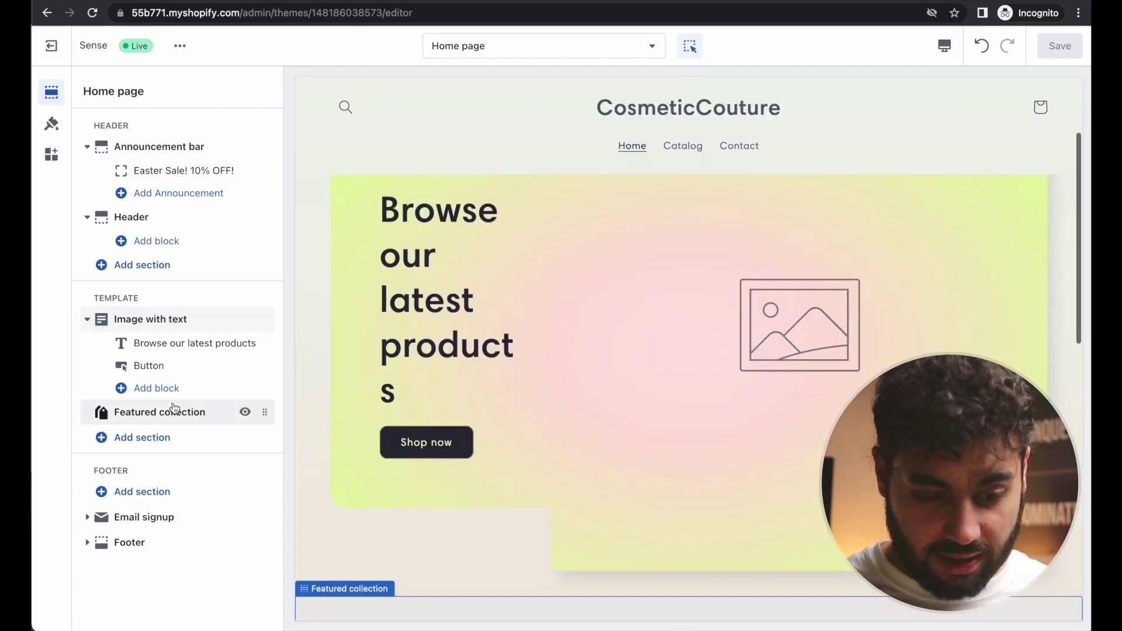
mouse_move(202, 413)
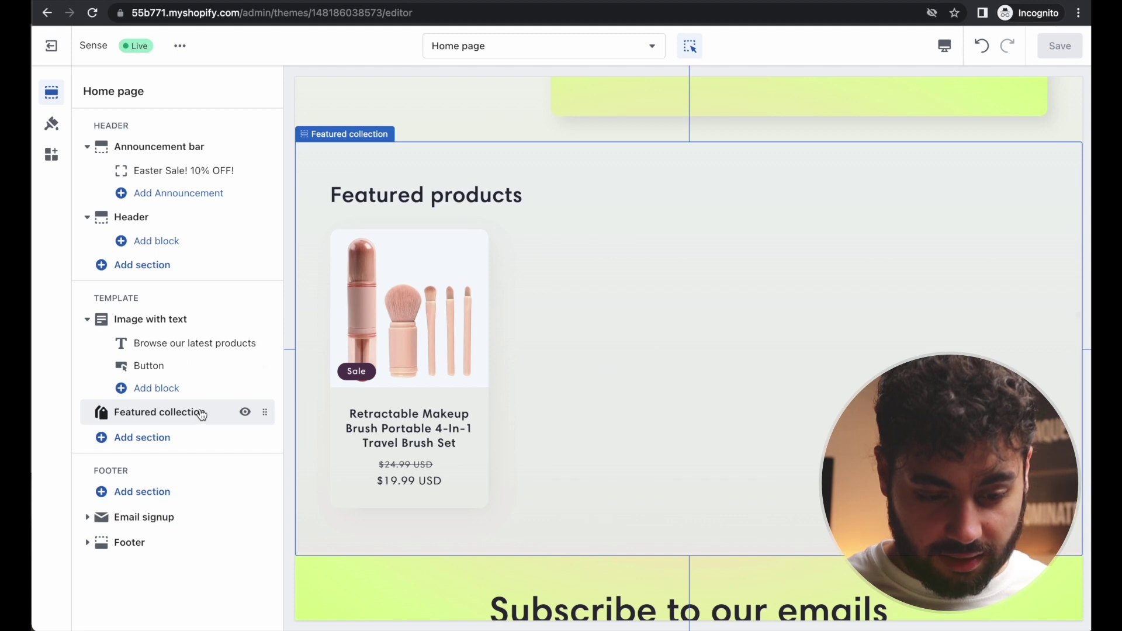
click(246, 412)
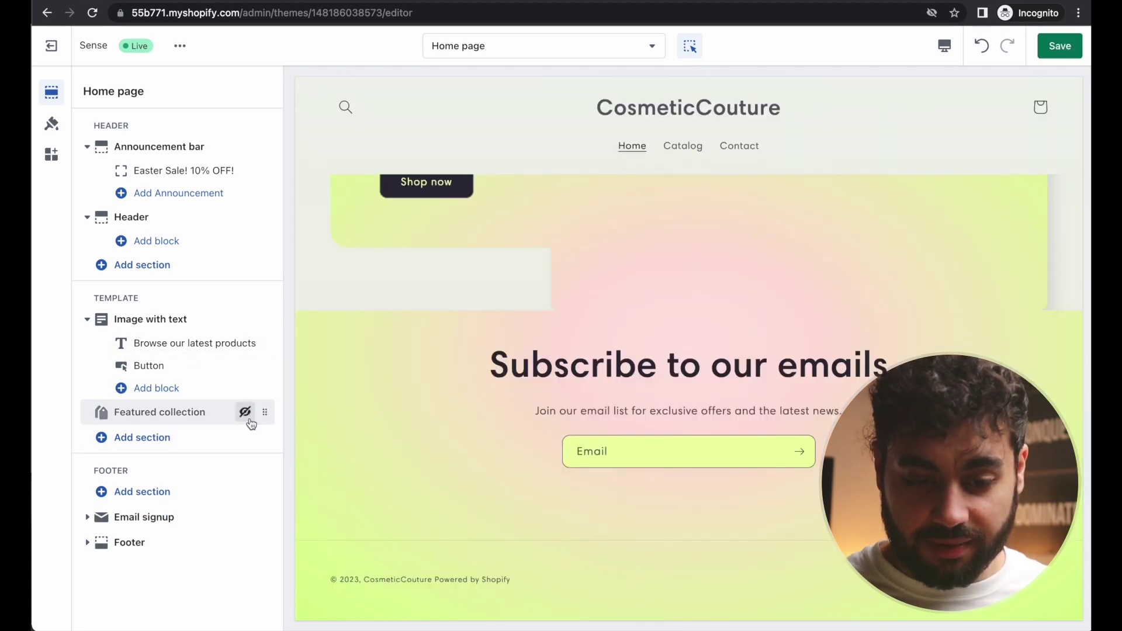
scroll(424, 328, down, 5)
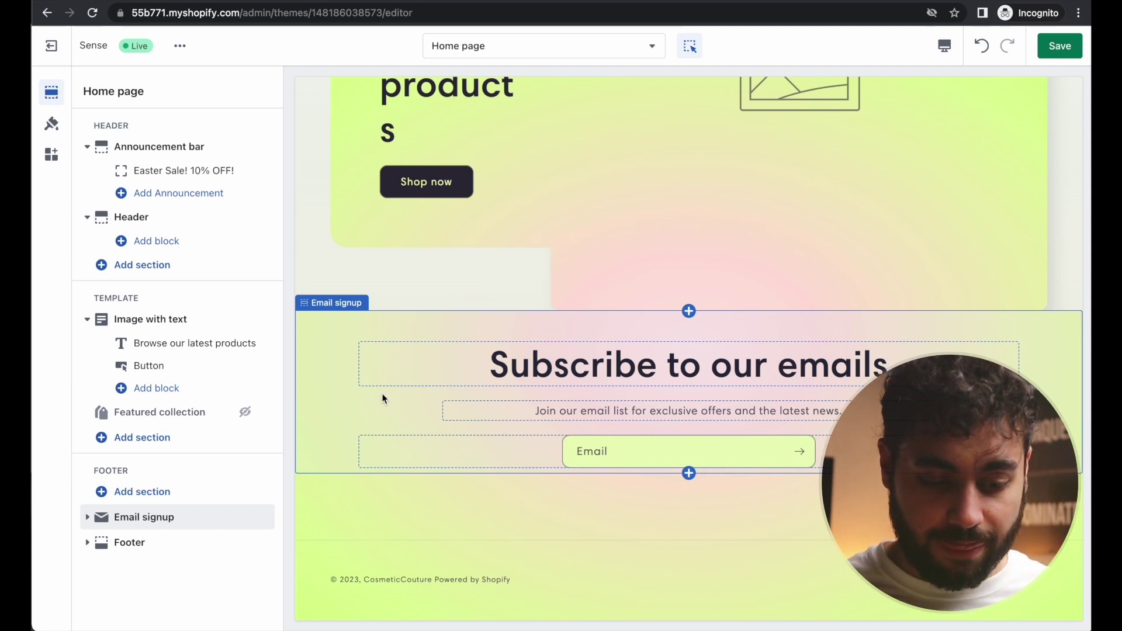
click(154, 547)
scroll(748, 315, down, 5)
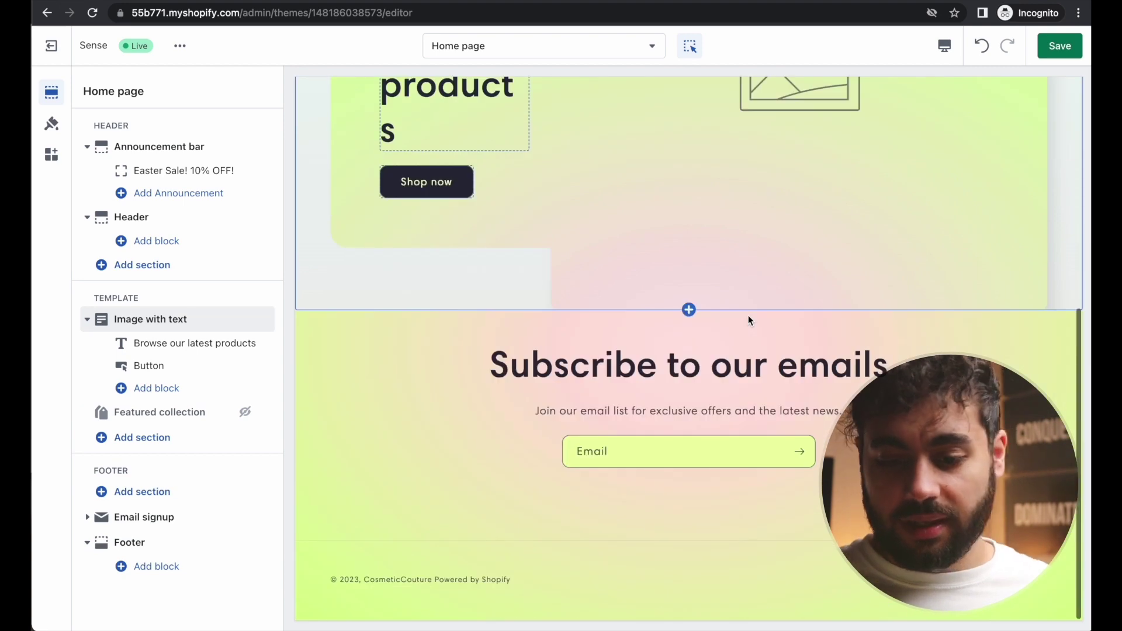
scroll(748, 315, up, 5)
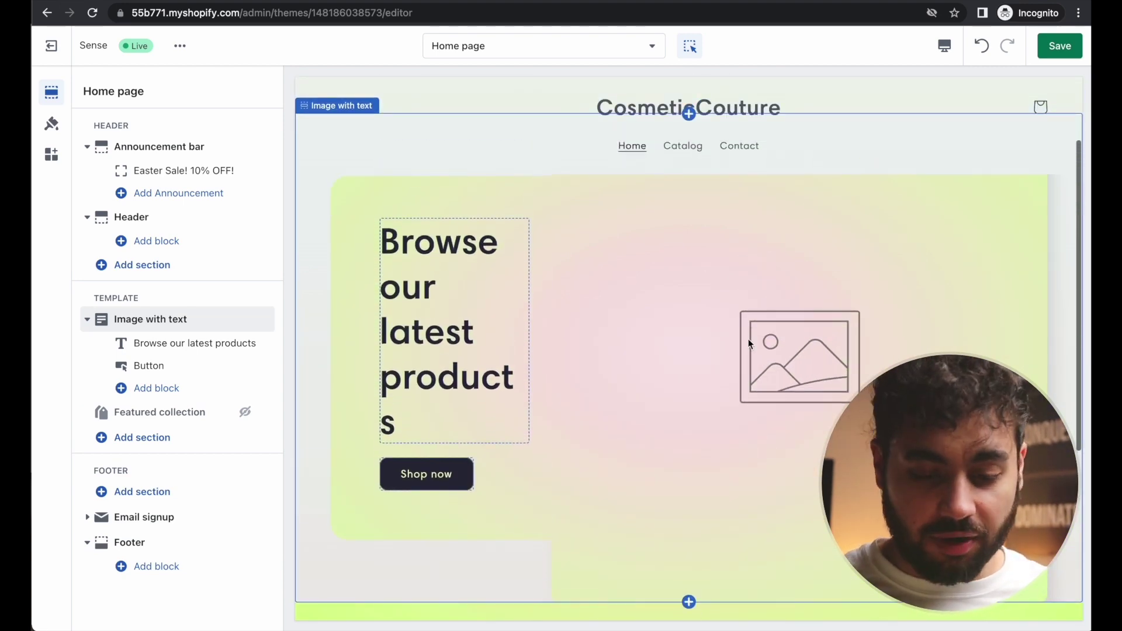
- Search the free stock images for 'beauty' for the Image with text banner
click(734, 324)
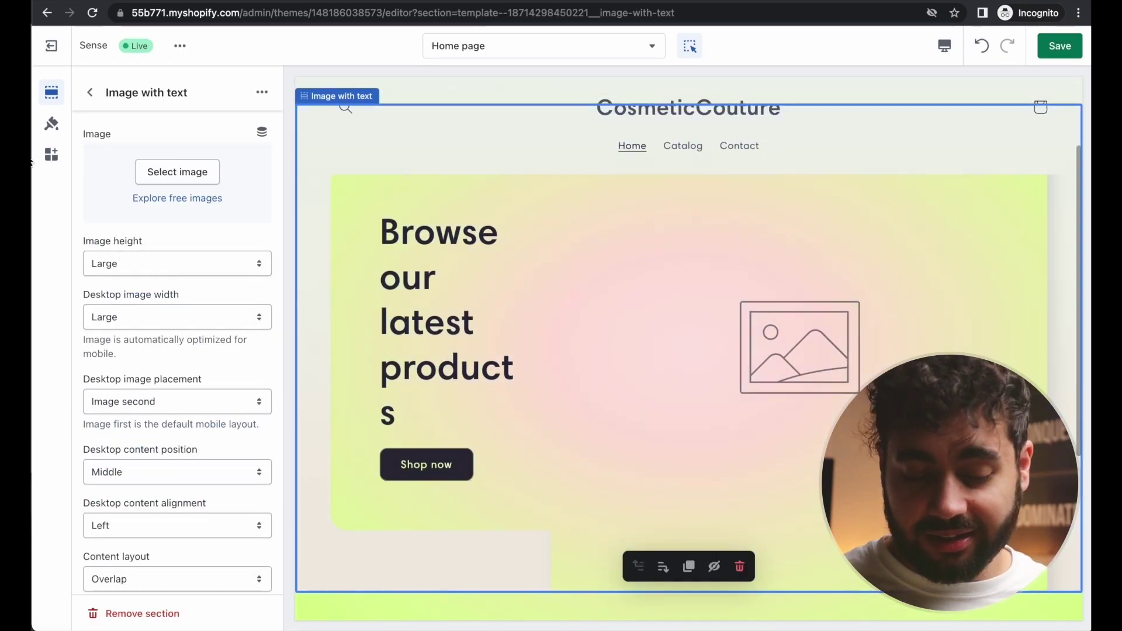
click(186, 198)
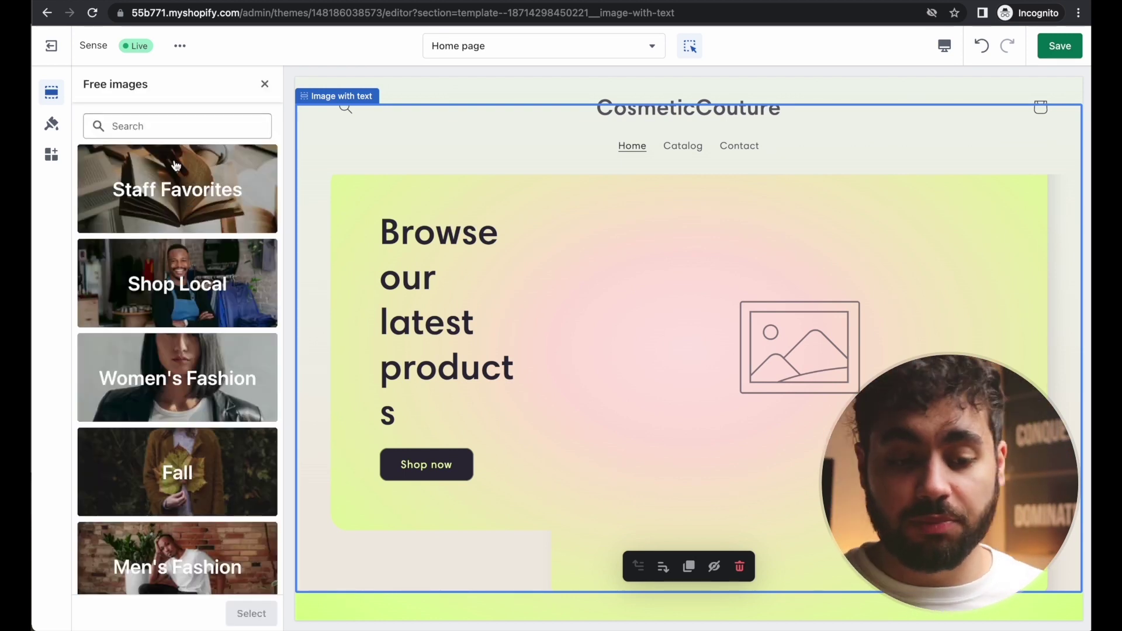
click(186, 123)
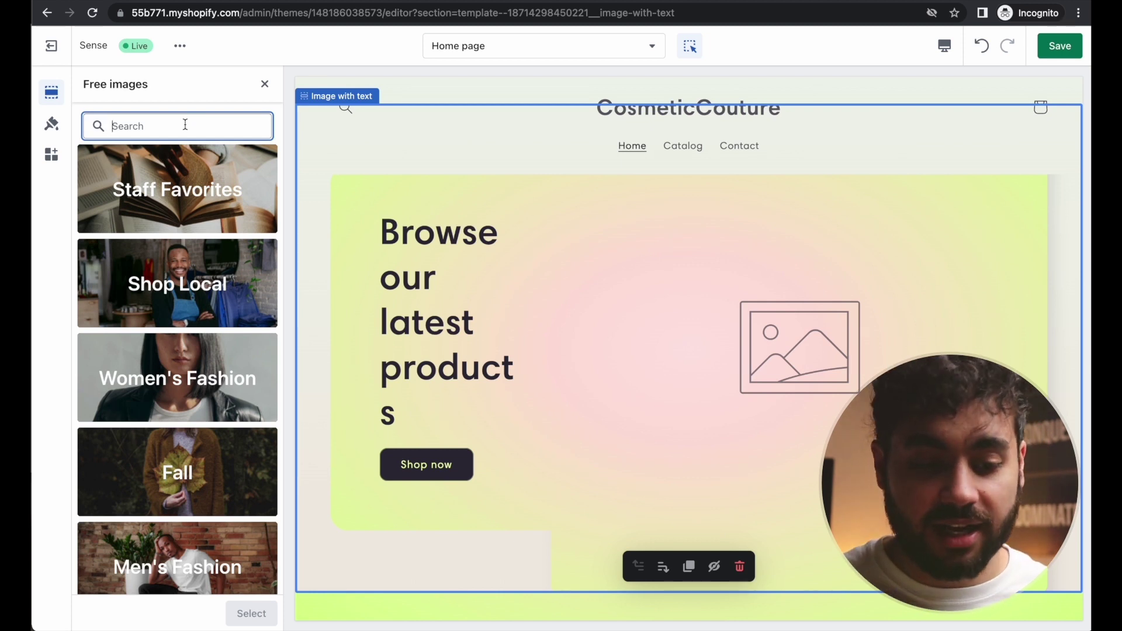
text(beauty)
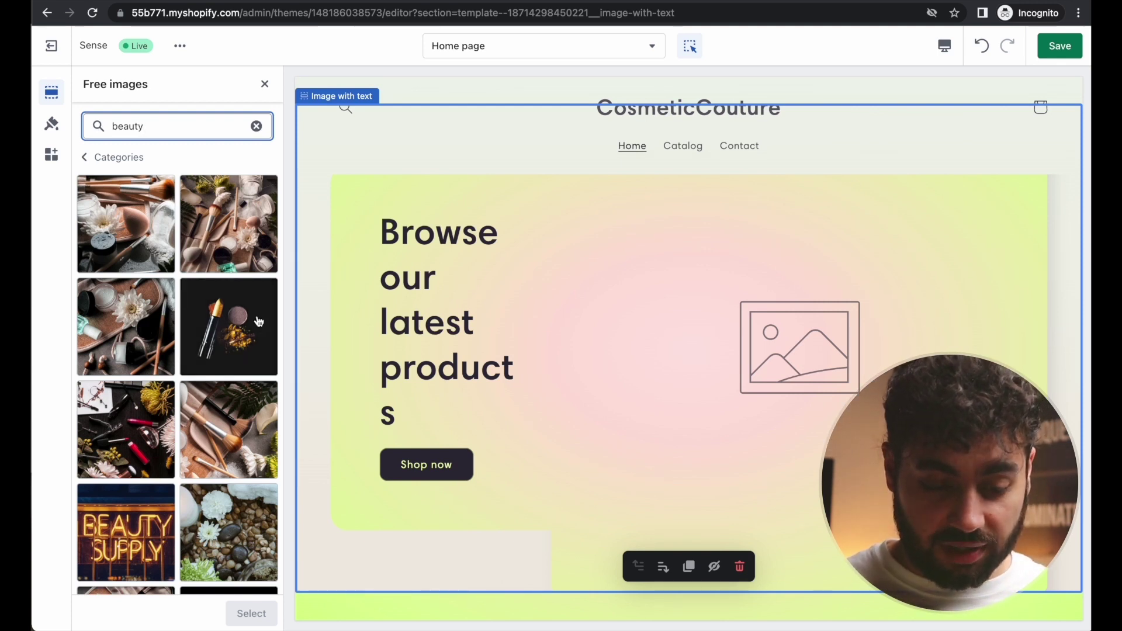
- Load three more pages of 'beauty' image results
scroll(259, 321, down, 8)
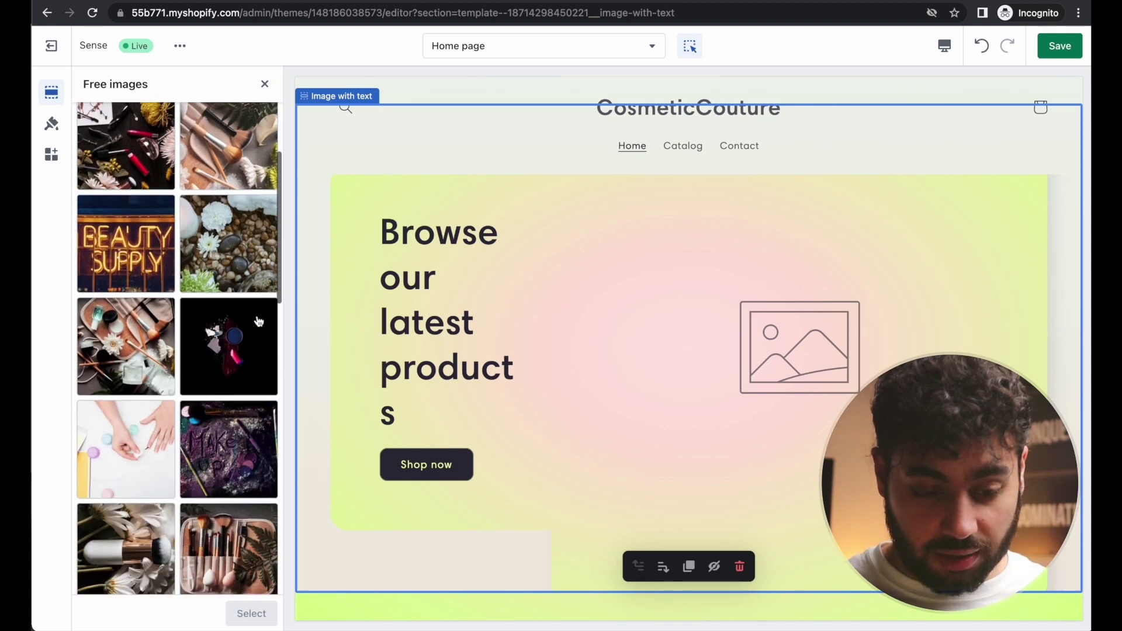
scroll(259, 322, down, 8)
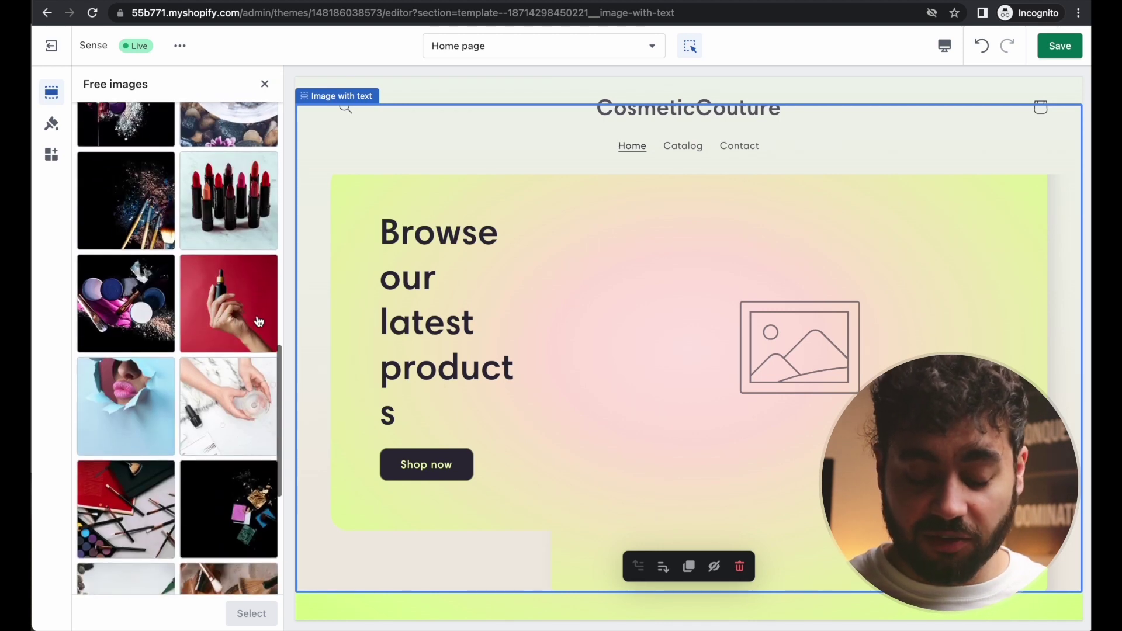
scroll(259, 321, down, 5)
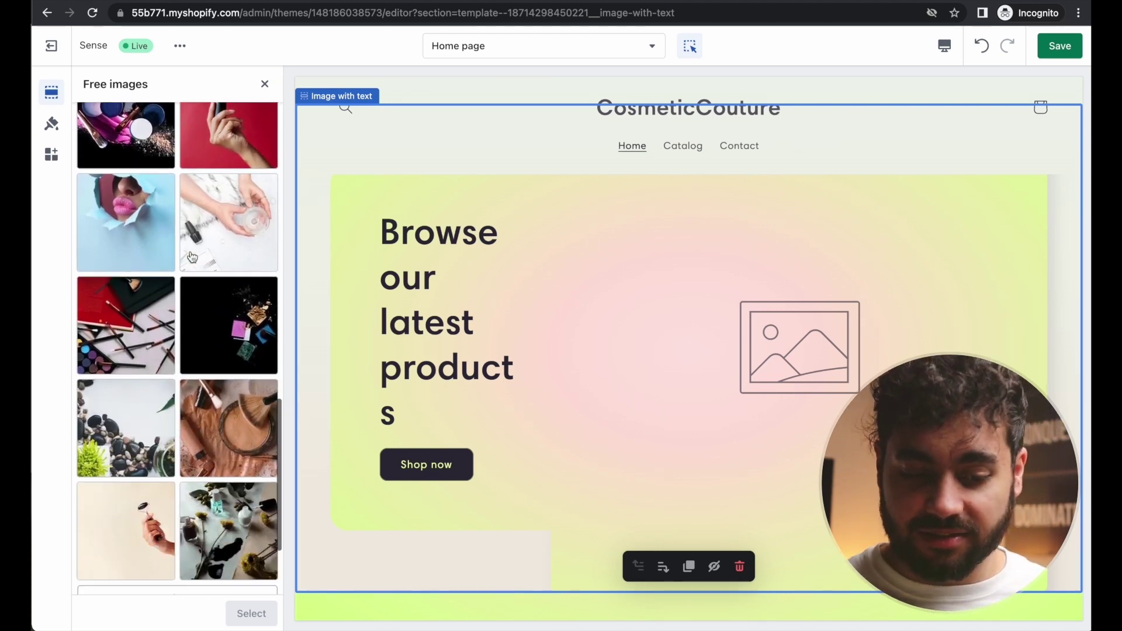
click(180, 461)
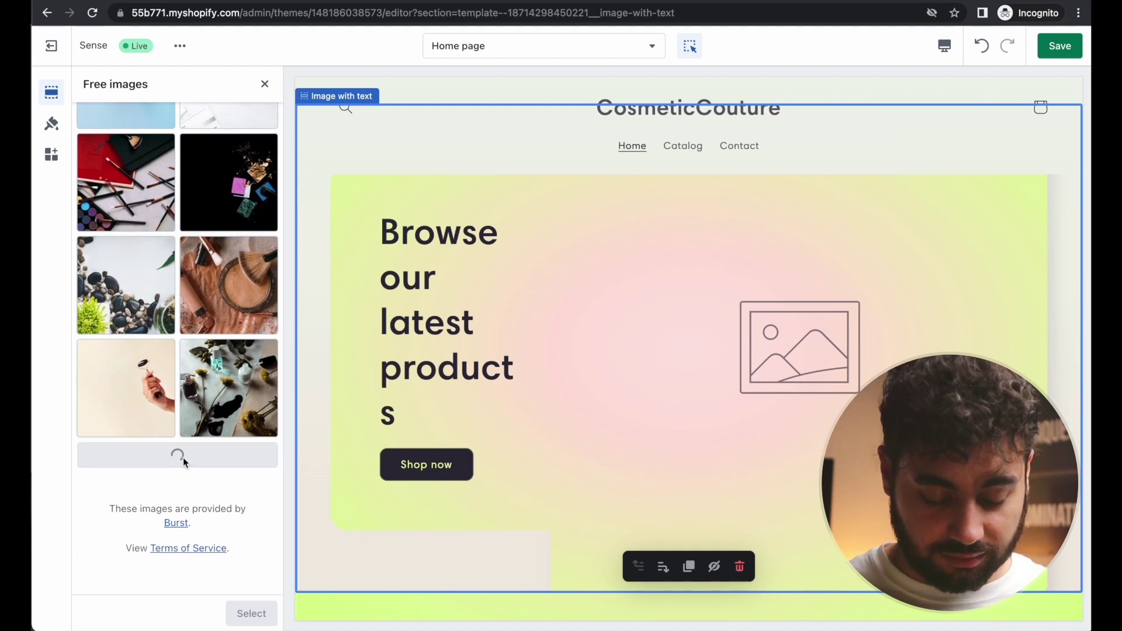
scroll(210, 326, down, 10)
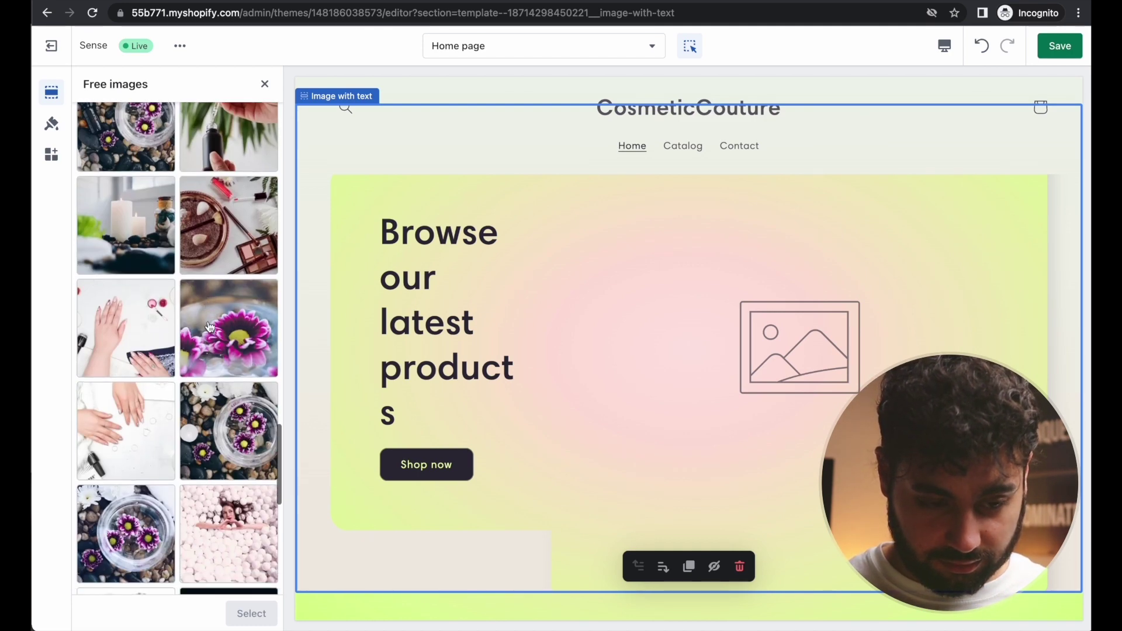
scroll(210, 327, down, 2)
click(193, 454)
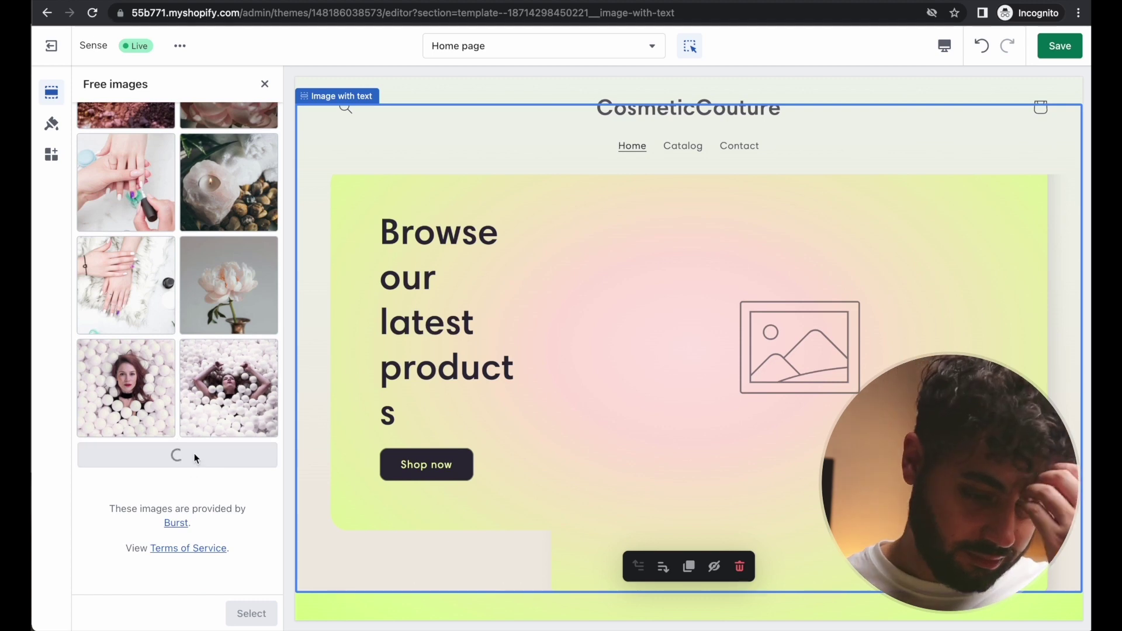
scroll(203, 302, down, 15)
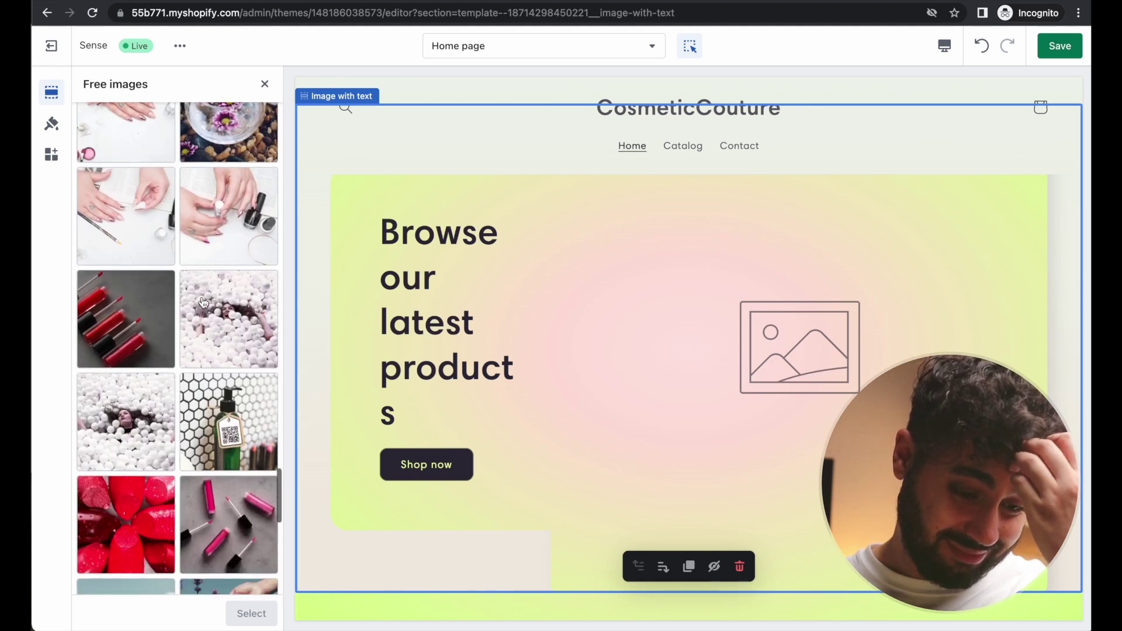
scroll(203, 303, down, 3)
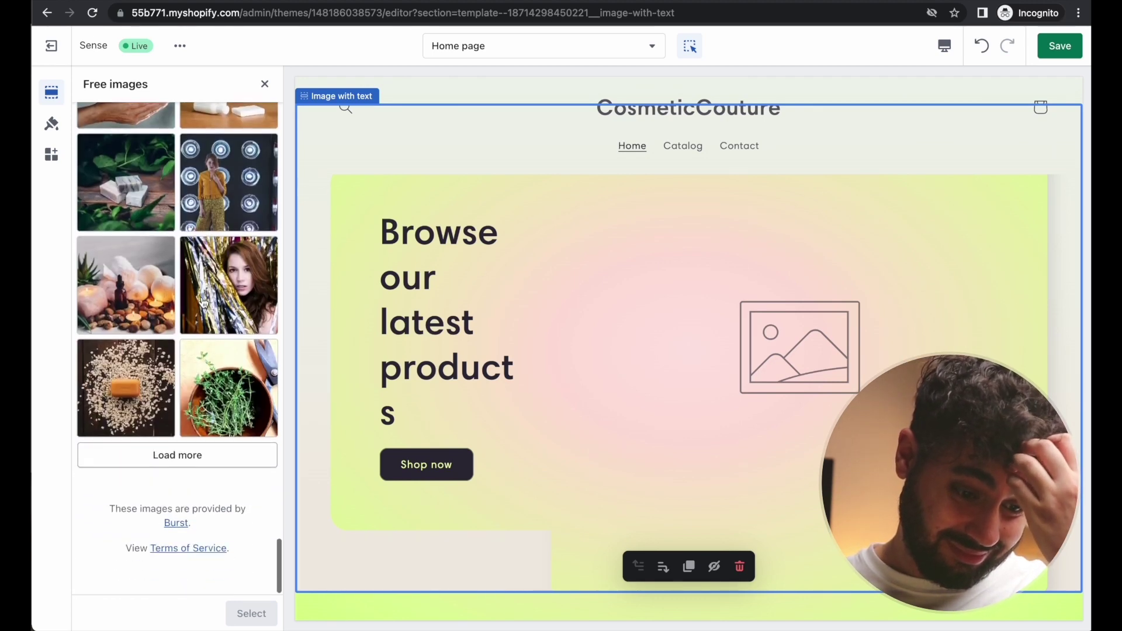
click(211, 455)
scroll(206, 418, down, 15)
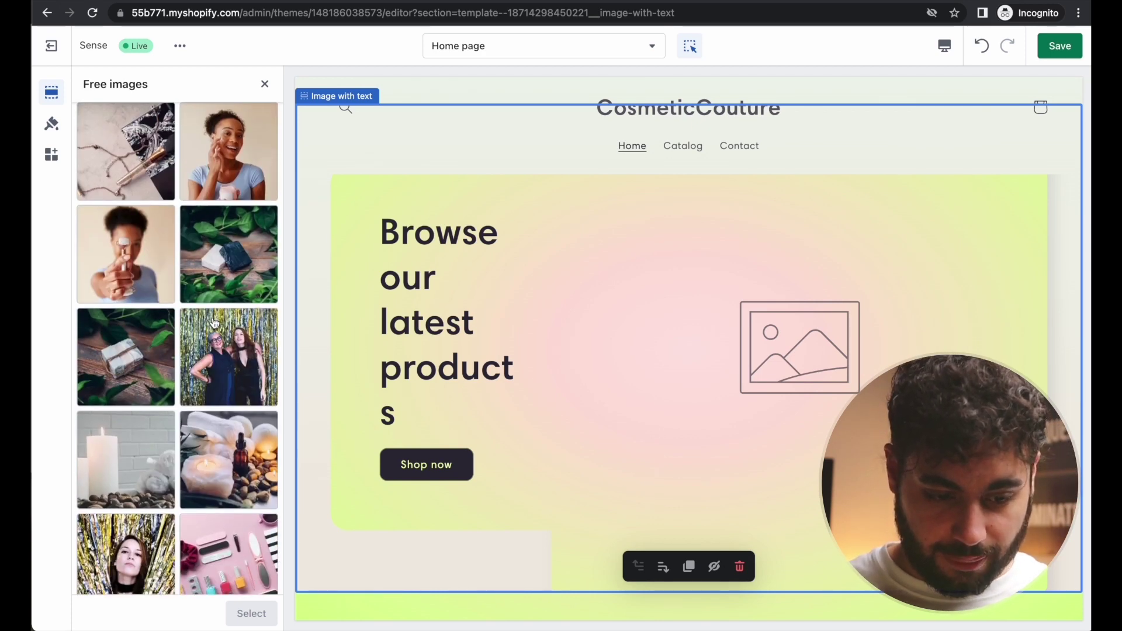
- Pick the photo of the smiling woman applying face cream and confirm it for the banner
click(232, 158)
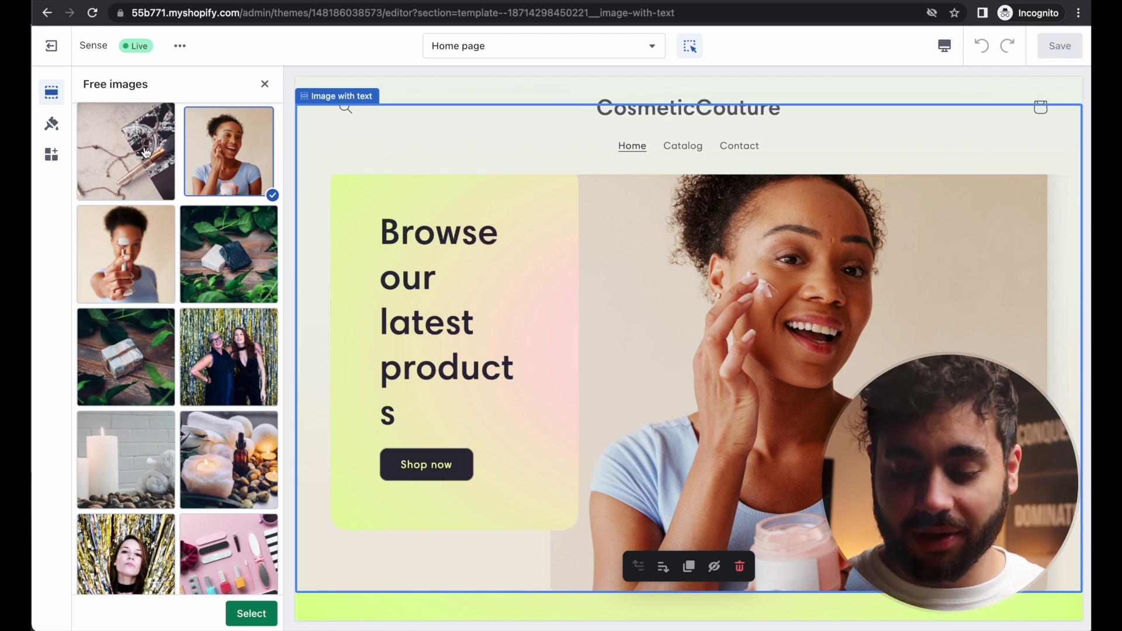
scroll(147, 153, down, 4)
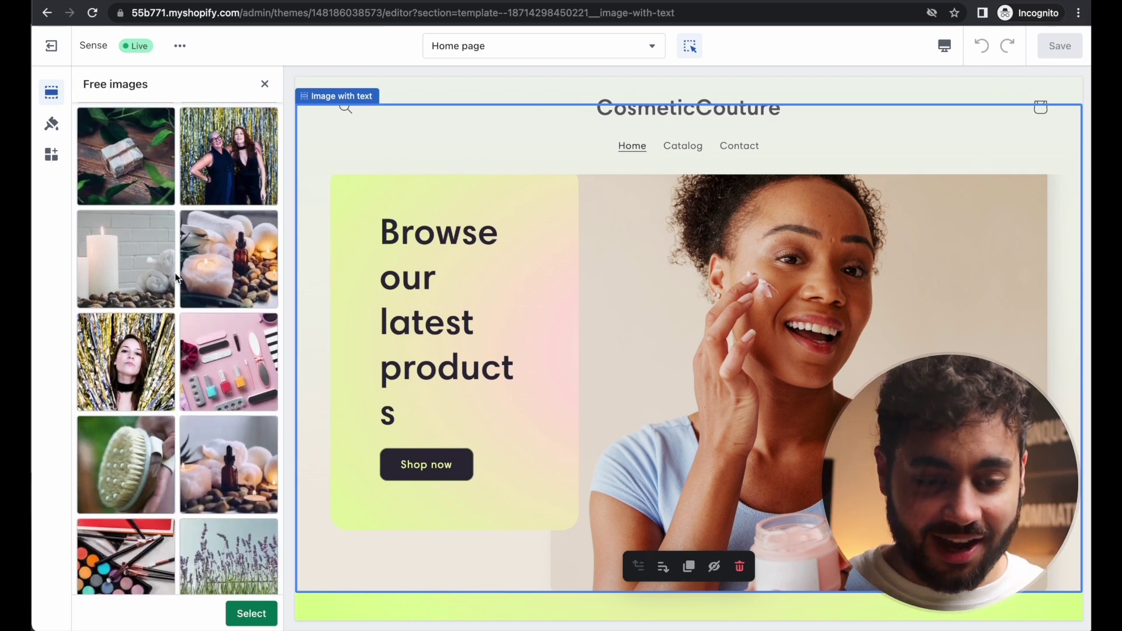
scroll(193, 274, down, 10)
scroll(194, 275, up, 15)
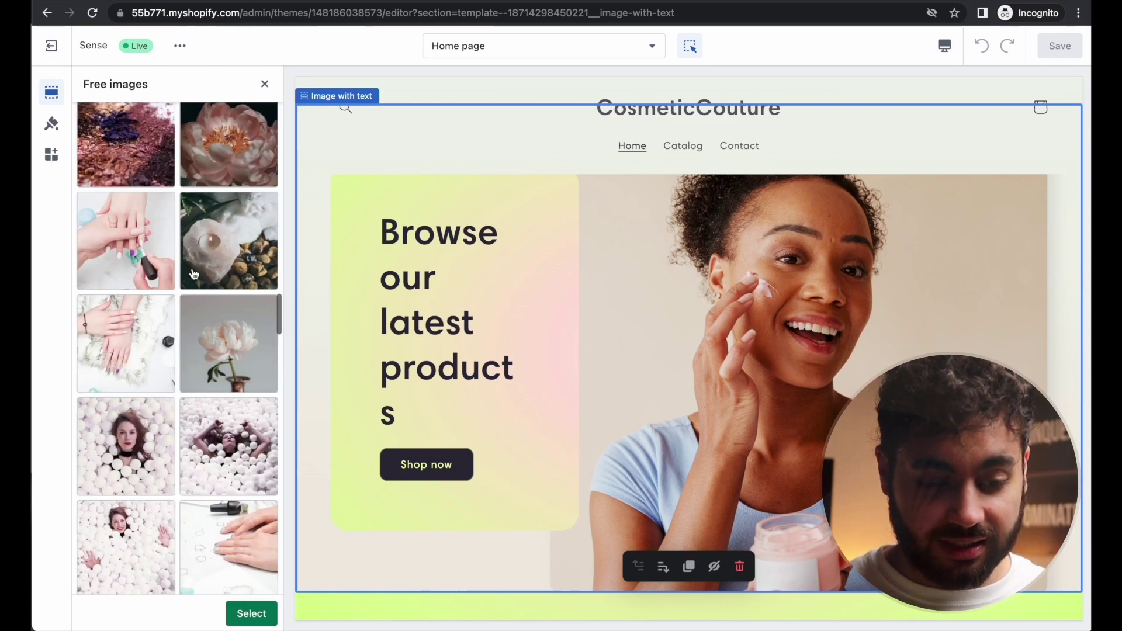
click(241, 623)
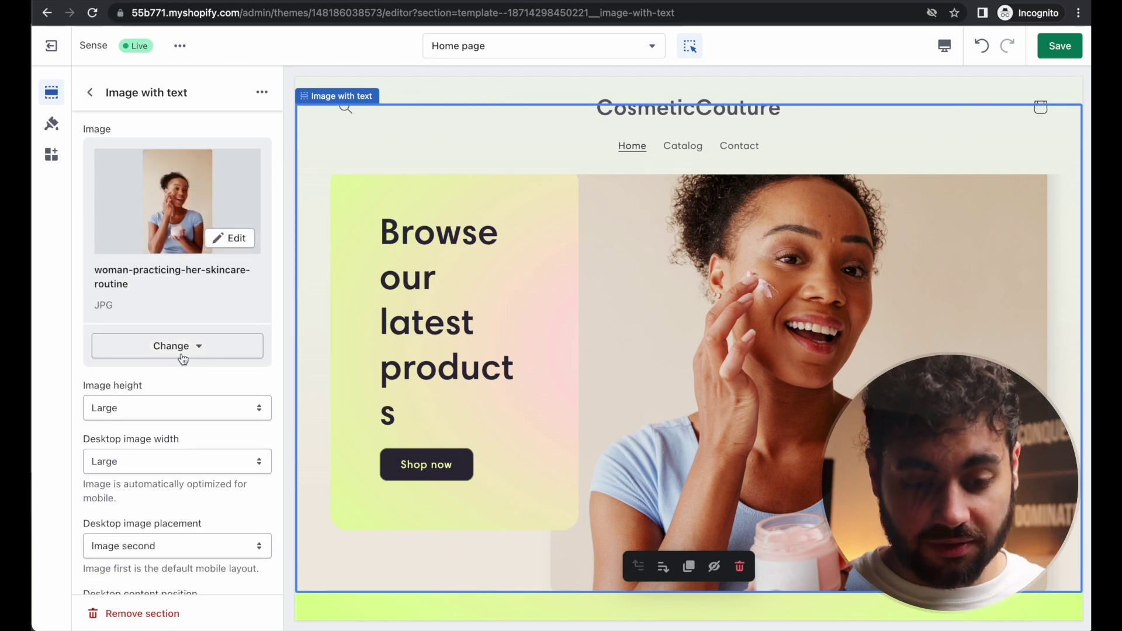
- Place the skincare photo's focal point on the woman's face and save it
click(236, 240)
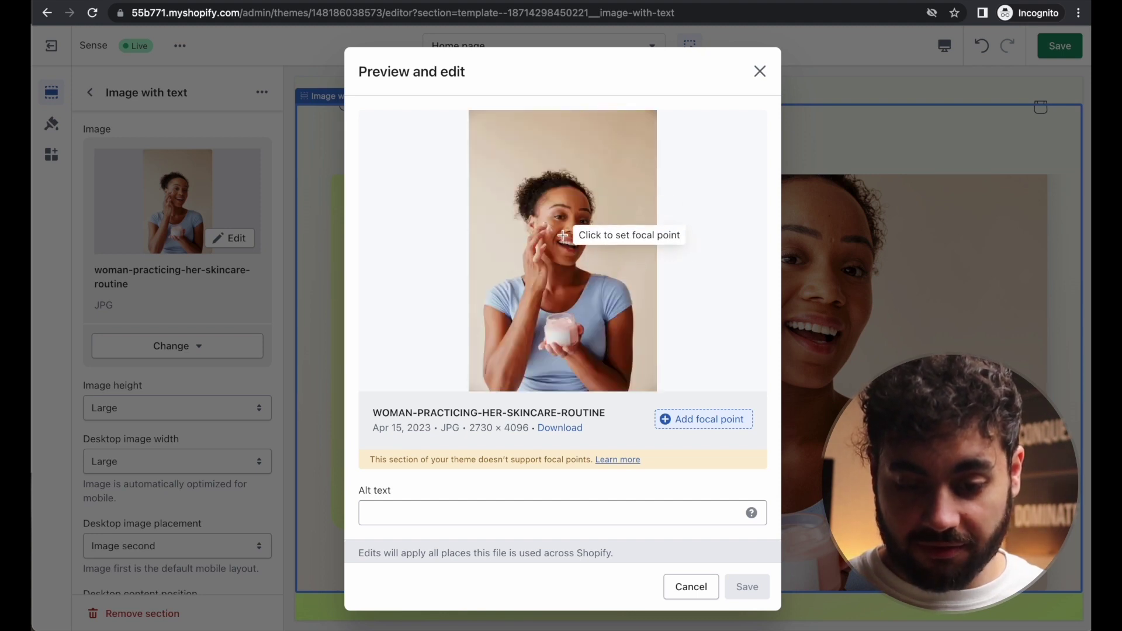
click(565, 227)
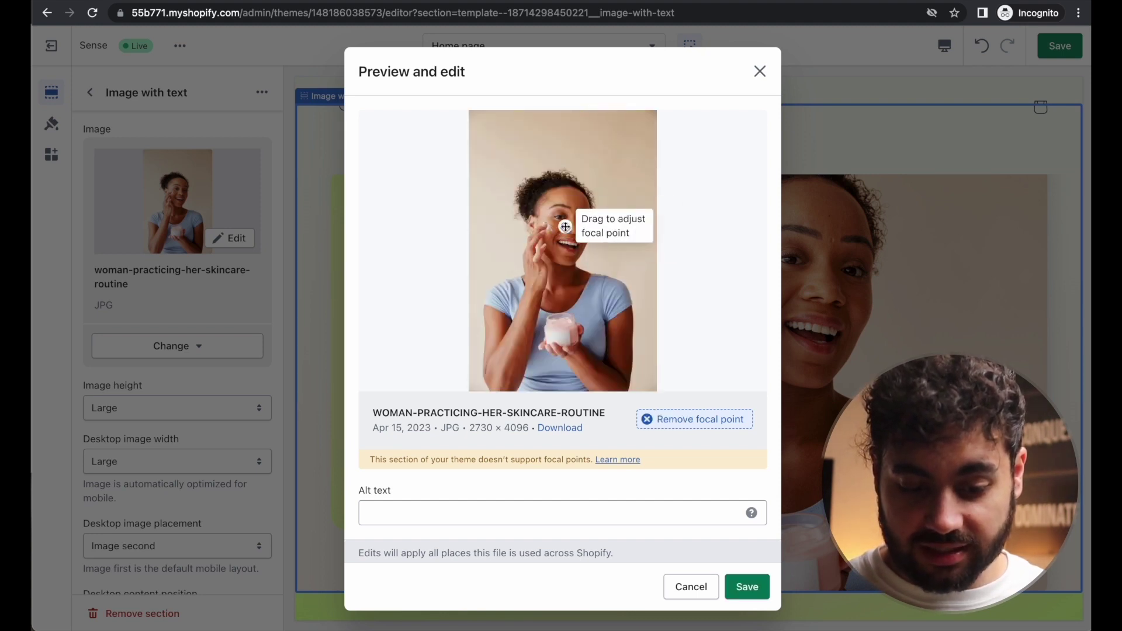
click(747, 594)
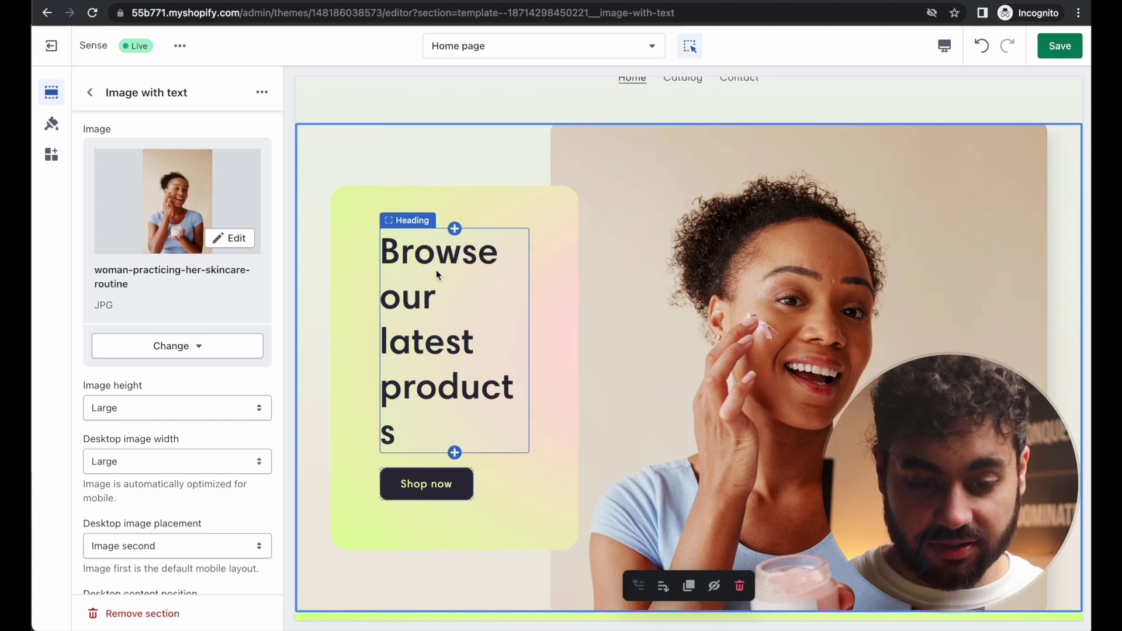
- Replace the banner heading with 'Never Been stuck without your makeup brushes again'
click(429, 273)
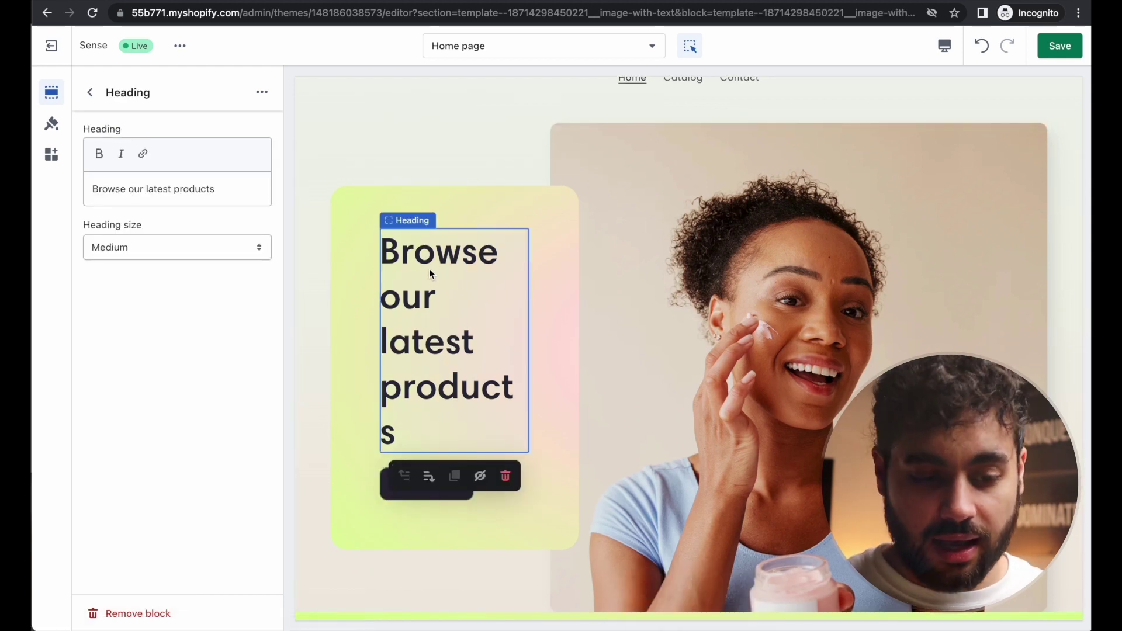
click(231, 186)
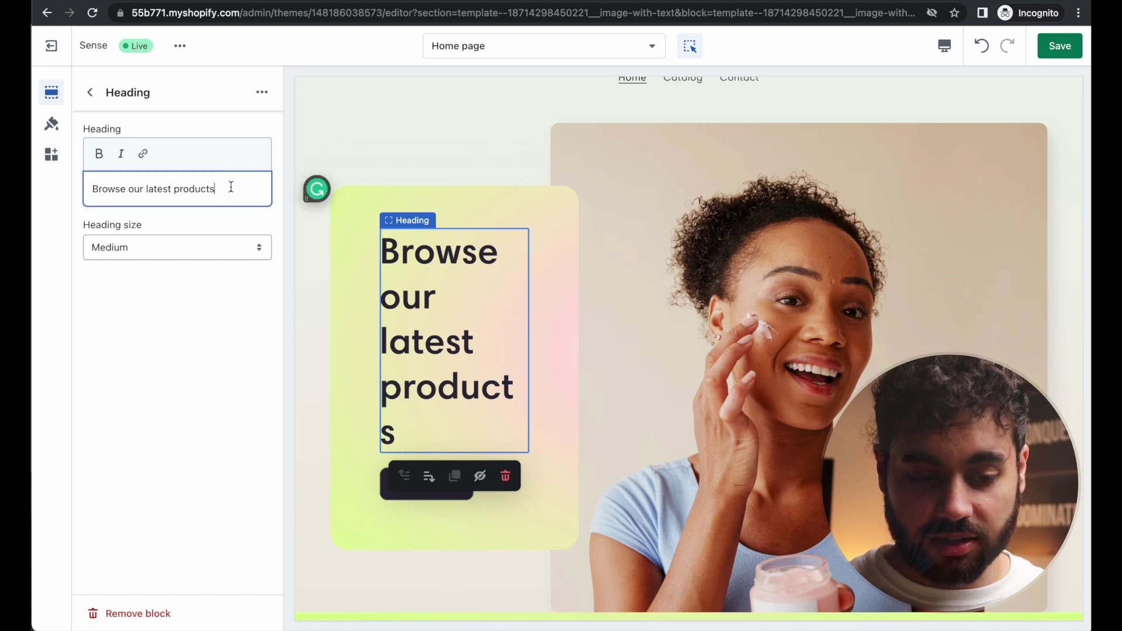
drag(221, 193, 72, 181)
key(BackSpace)
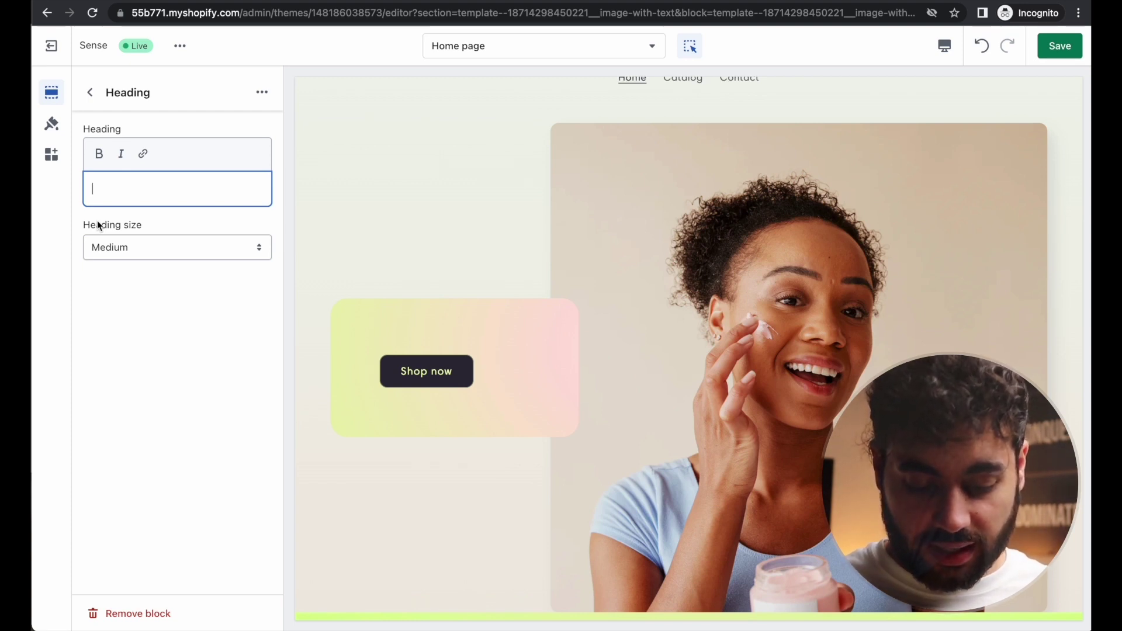
text(Never Be)
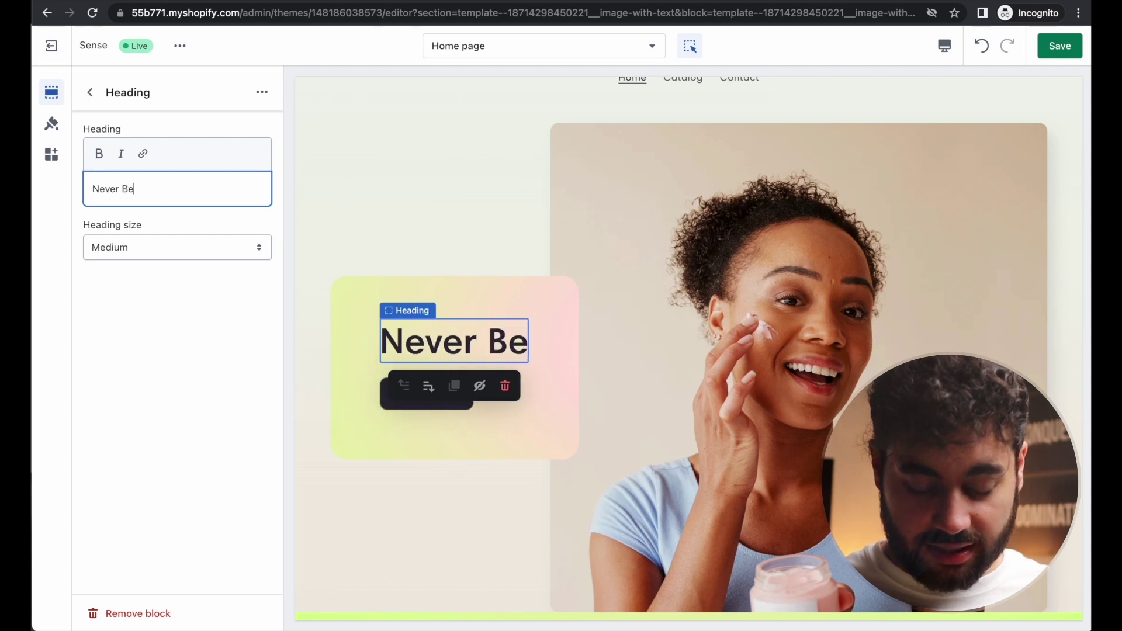
text(en stuic)
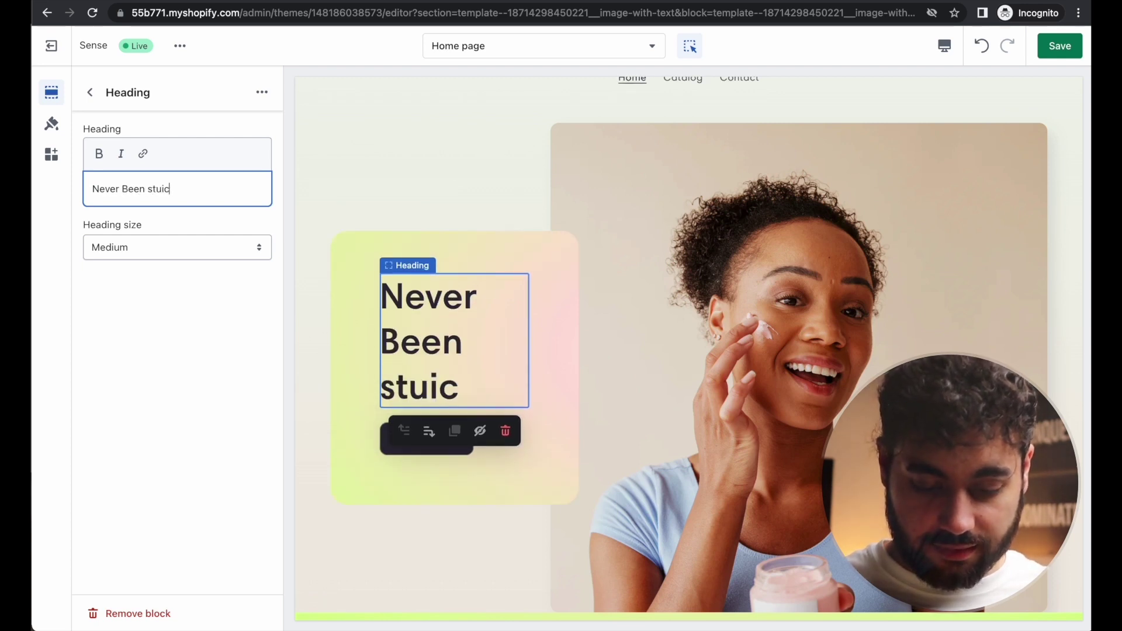
key(BackSpace)
key(BackSpace)
text(ck without your )
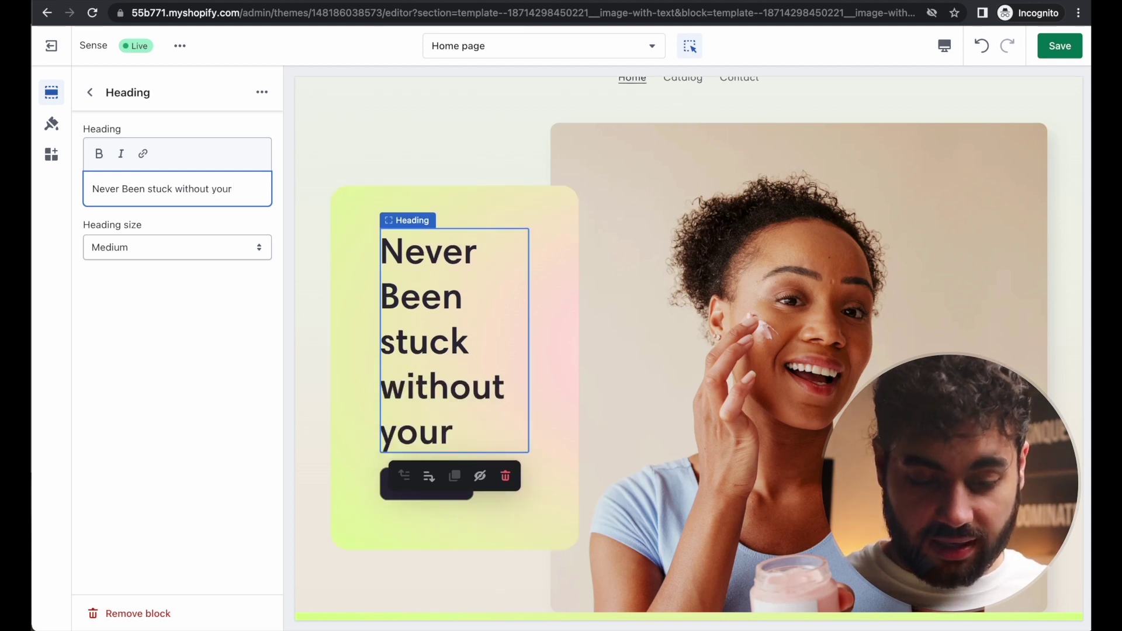
text(makeup brush)
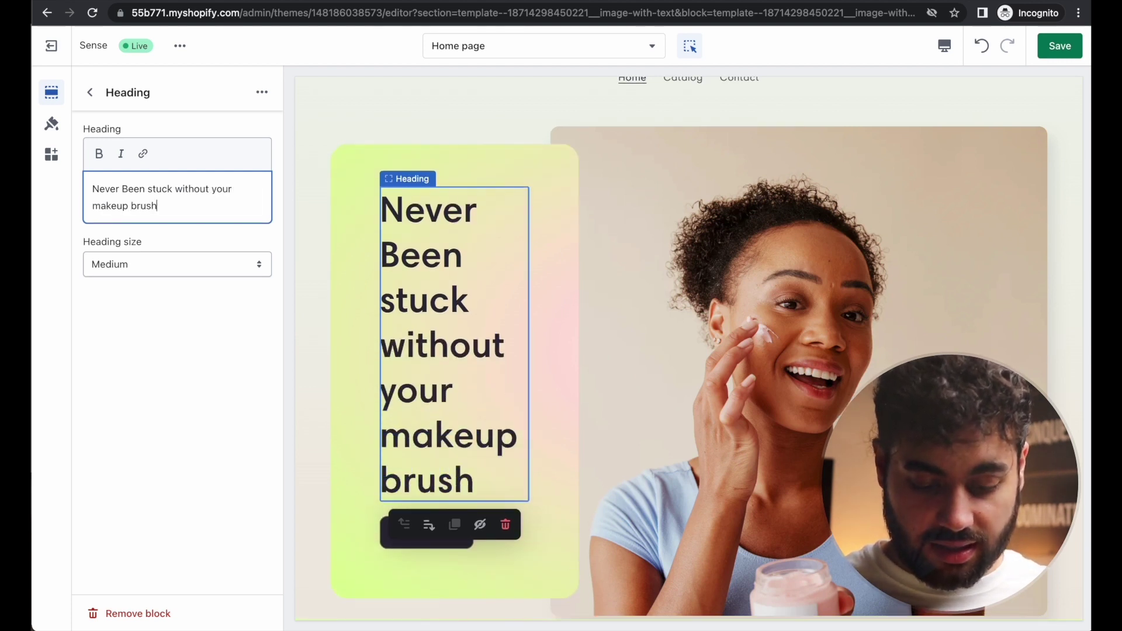
text(es again)
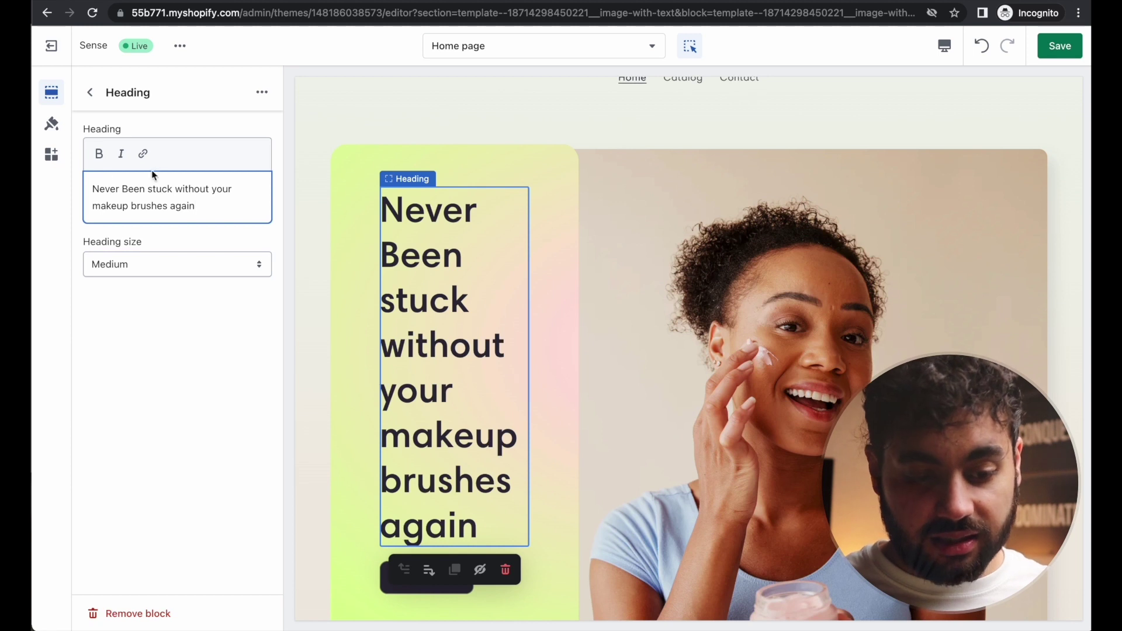
- Rewrite the heading as 'For the Boss Lady on the Go'
drag(221, 199, 75, 180)
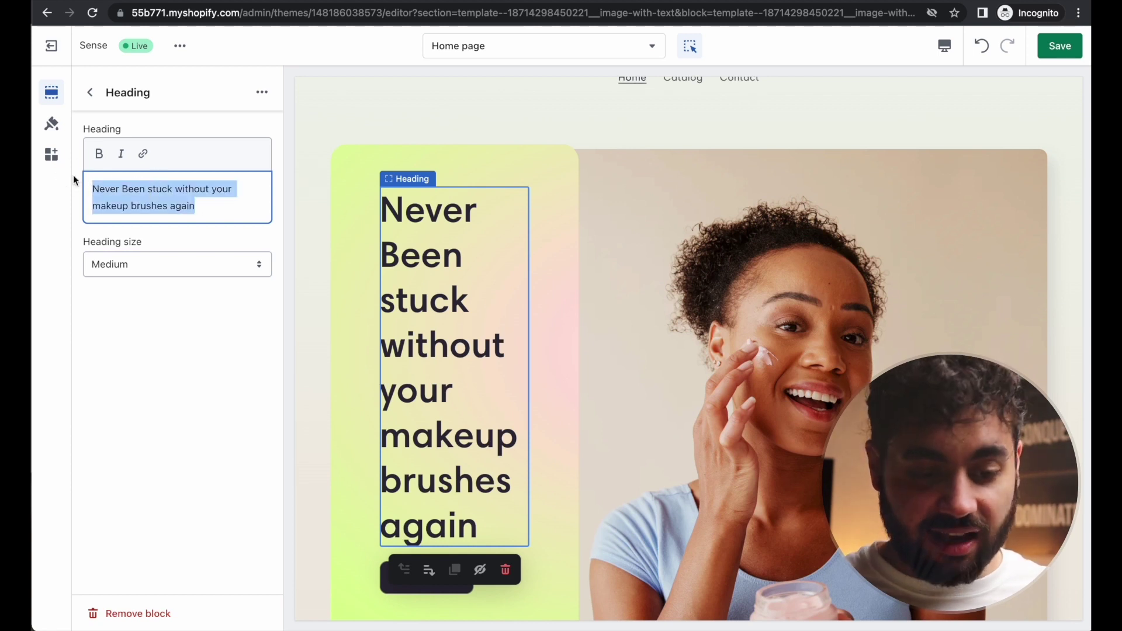
click(211, 205)
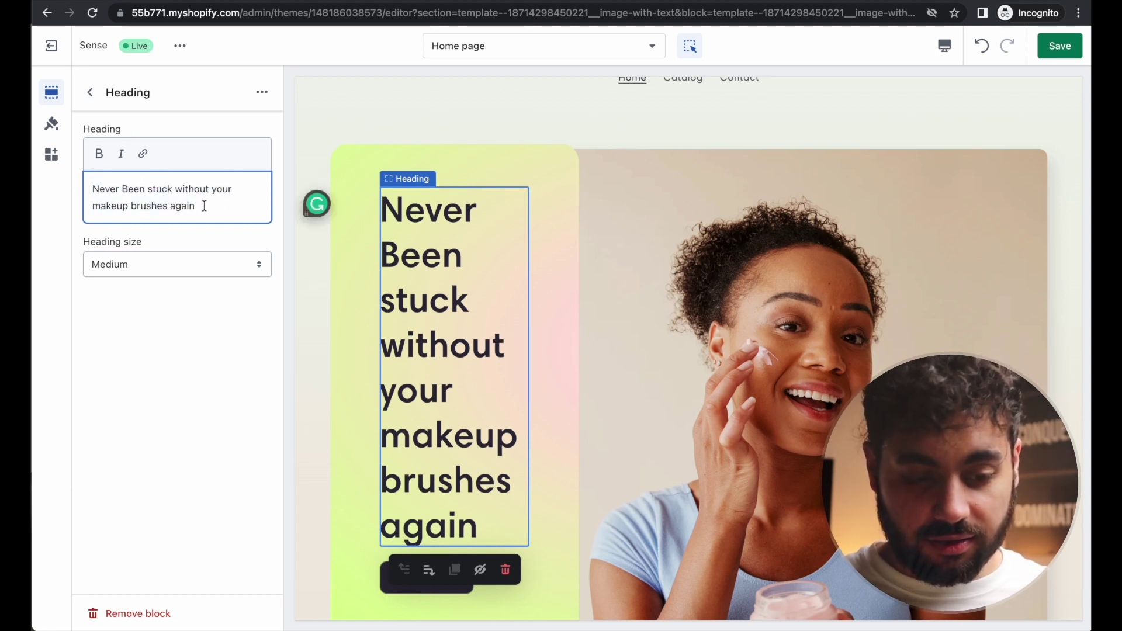
drag(205, 205, 31, 170)
key(ctrl+c)
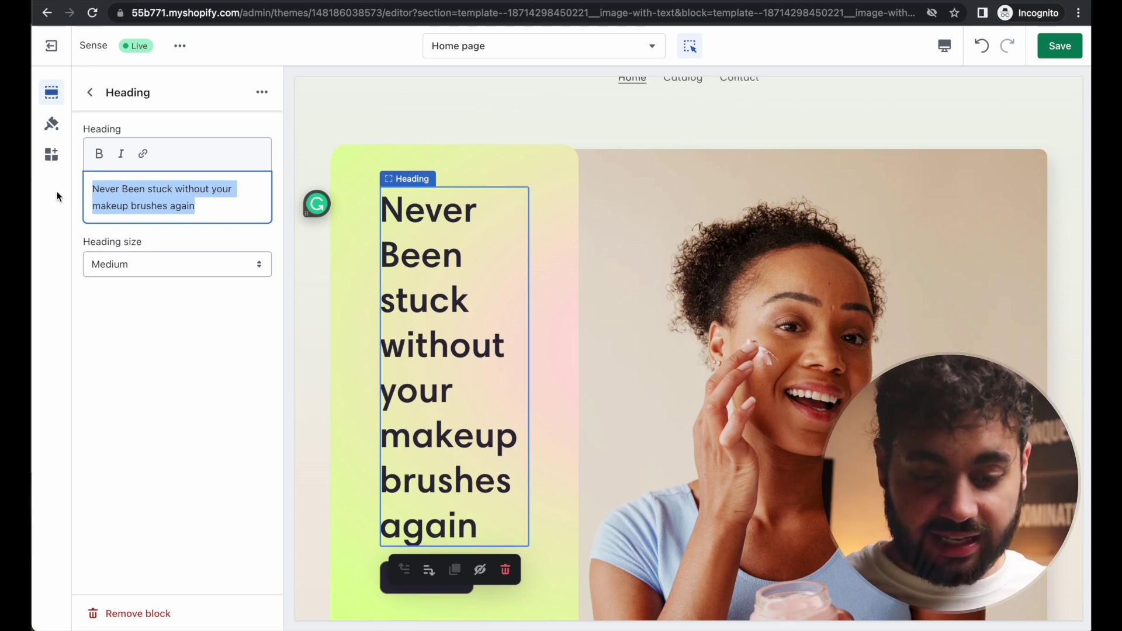
text(Ladies ,)
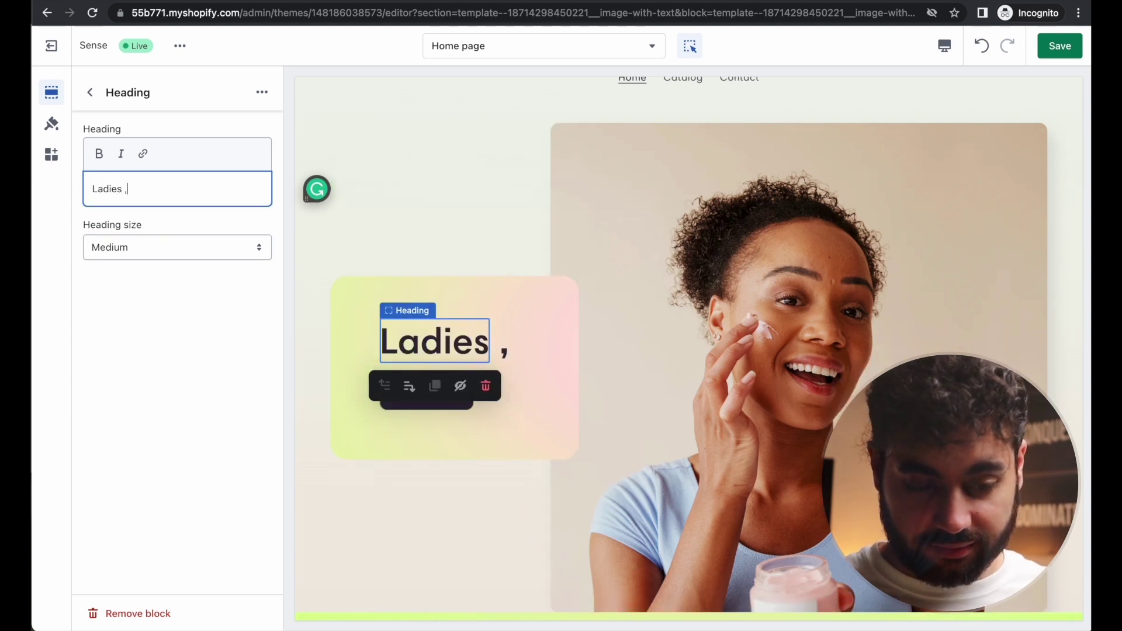
key(BackSpace)
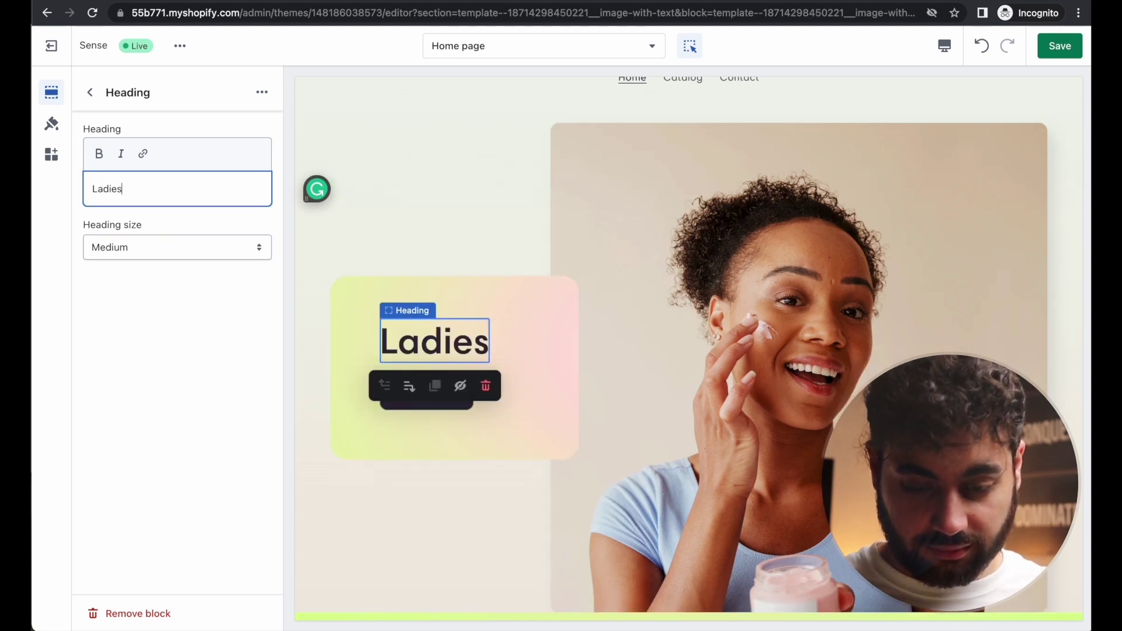
text(,)
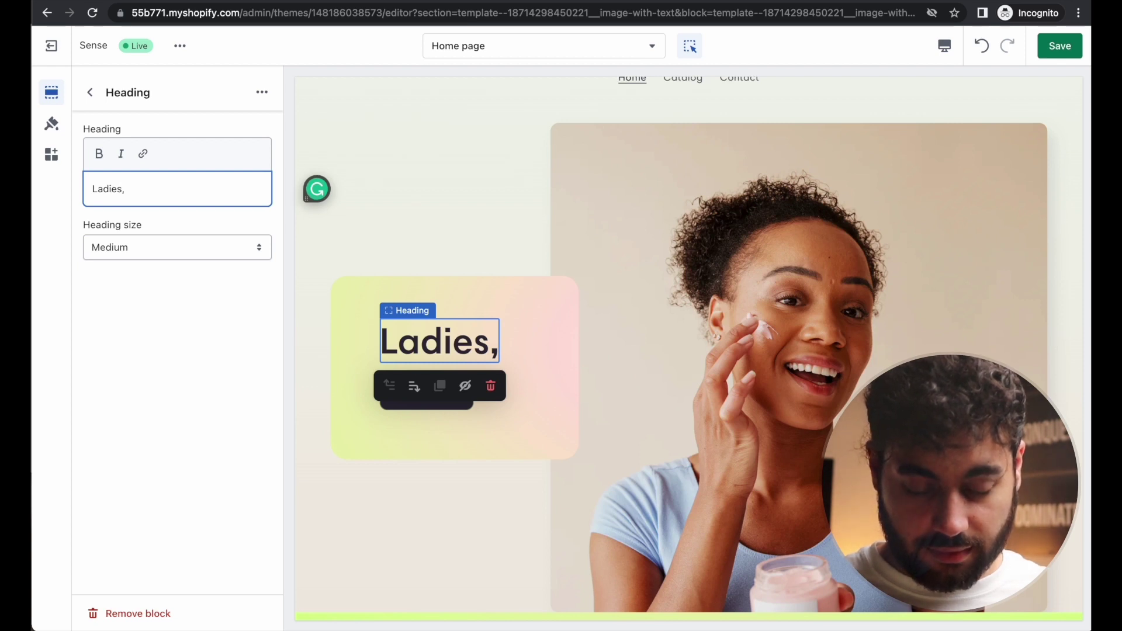
key(BackSpace)
key(BackSpace)
key(BackSpace)
key(BackSpace)
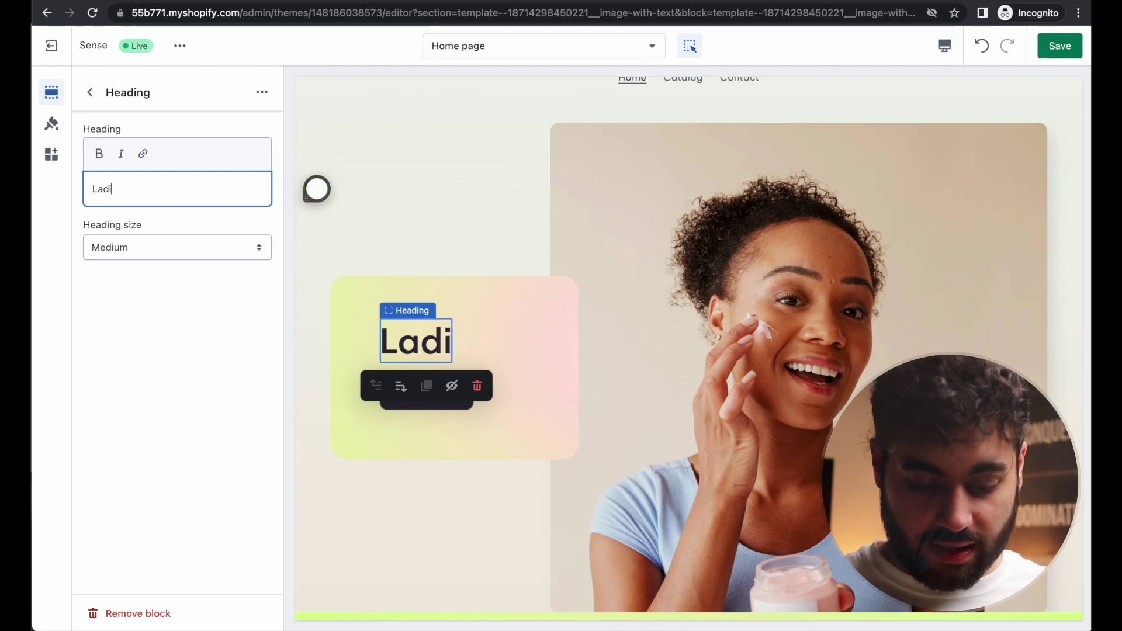
key(BackSpace)
key(BackSpace)
key(BackSpace)
key(BackSpace)
text(For the )
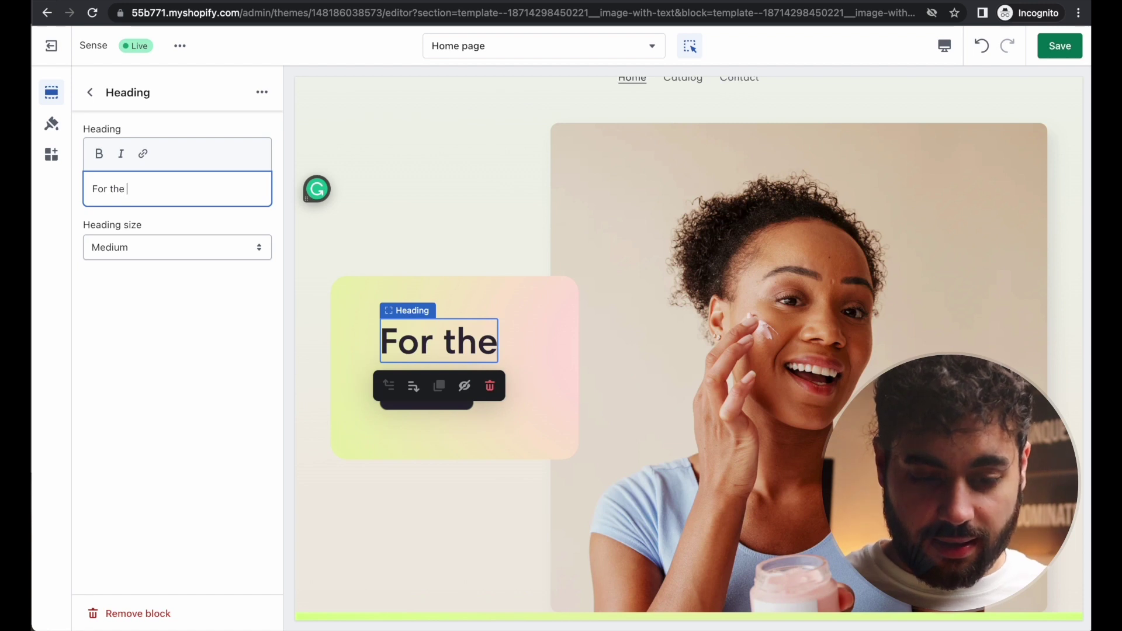
text(Boss Lady )
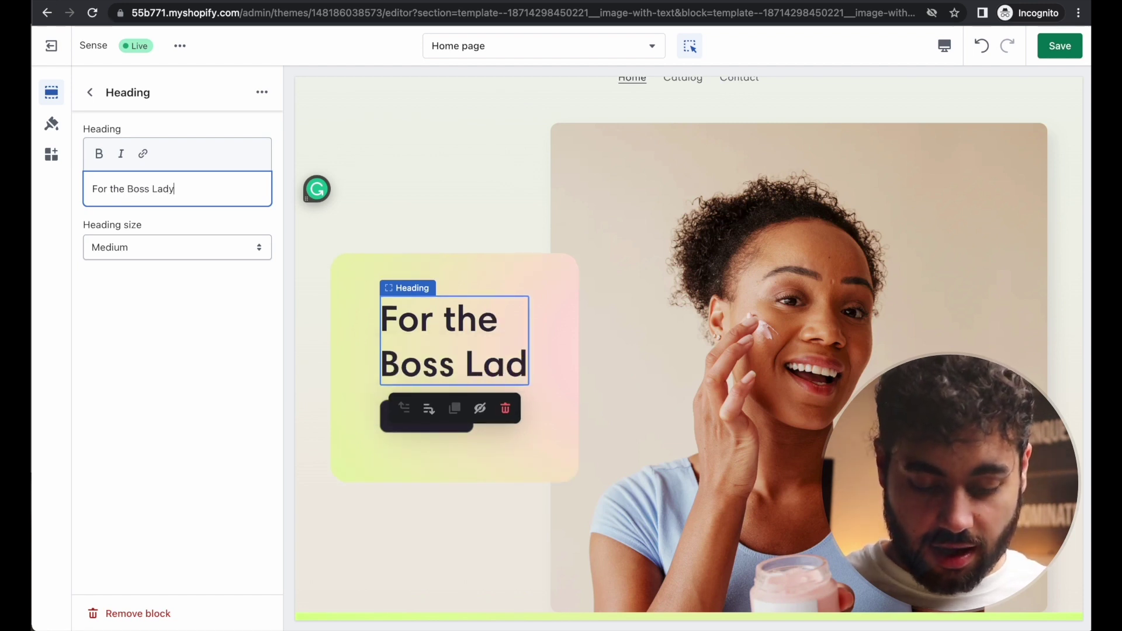
text(on the)
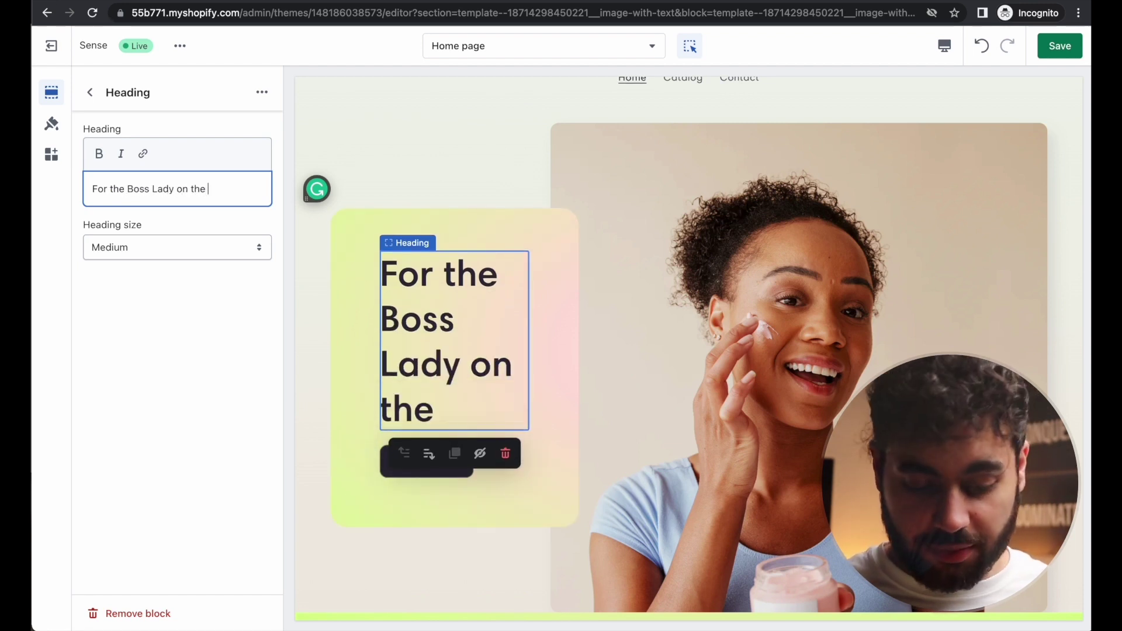
text( Go)
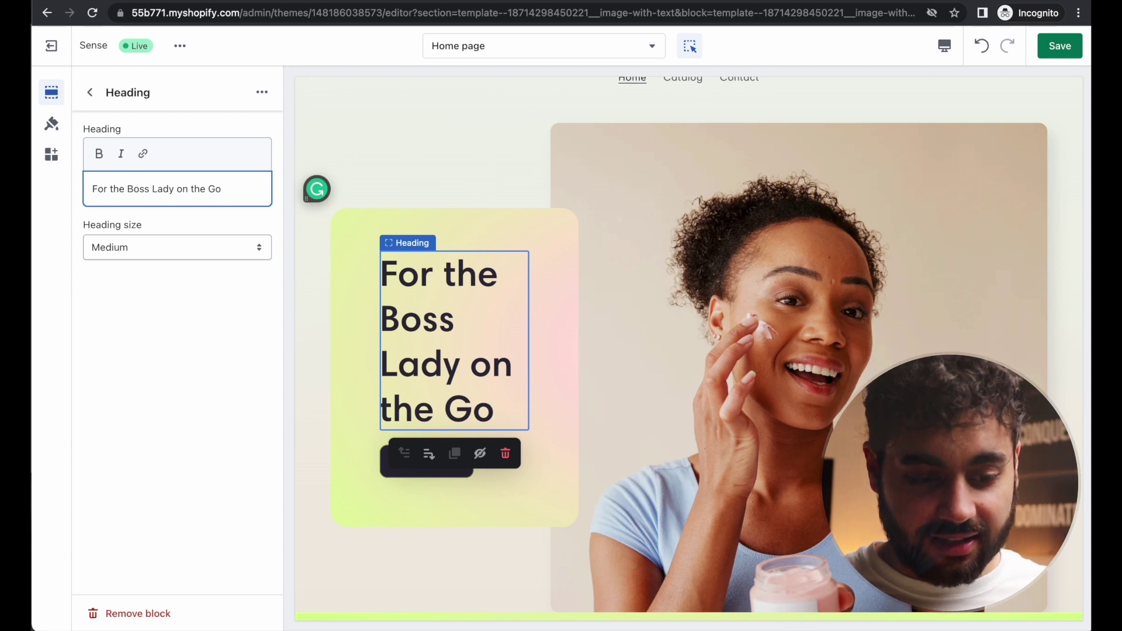
- Set the heading size to Small
click(127, 239)
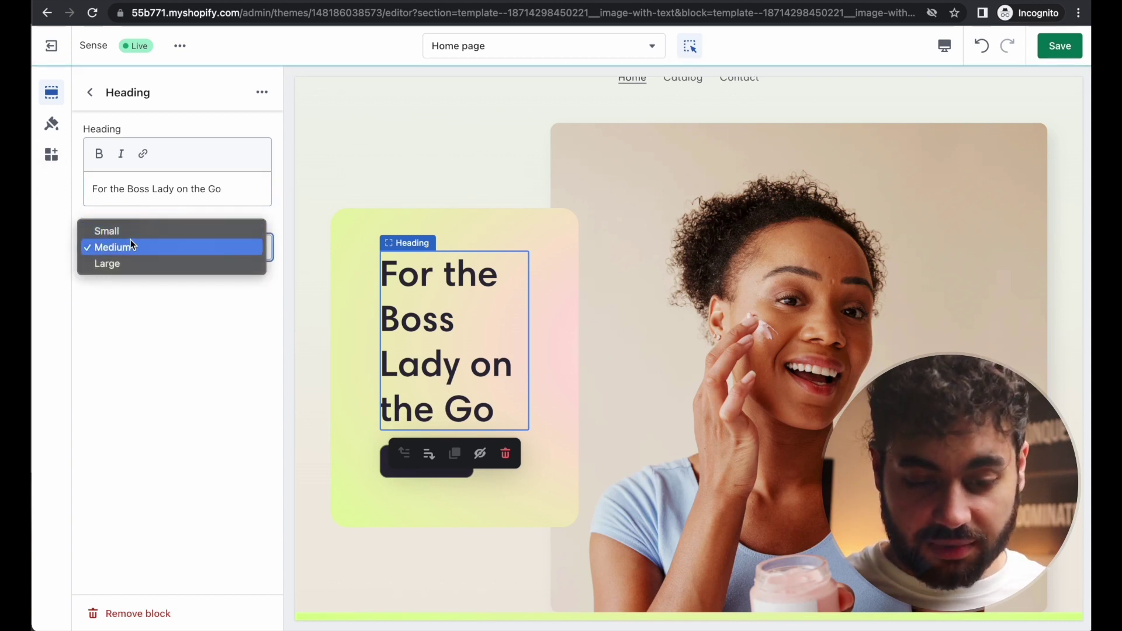
click(132, 232)
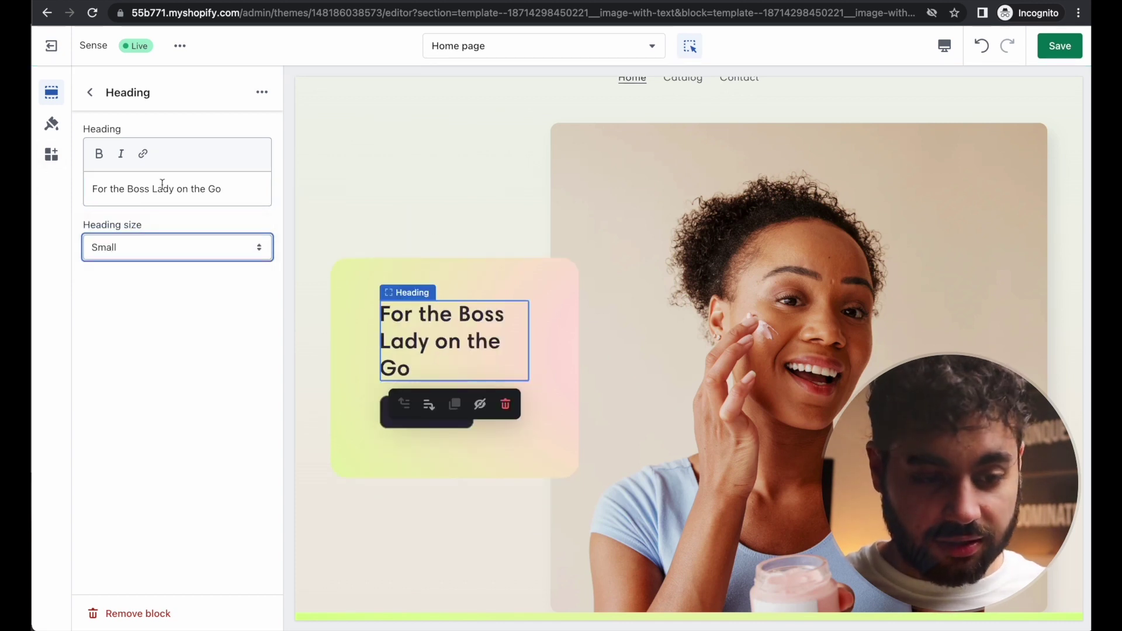
click(91, 93)
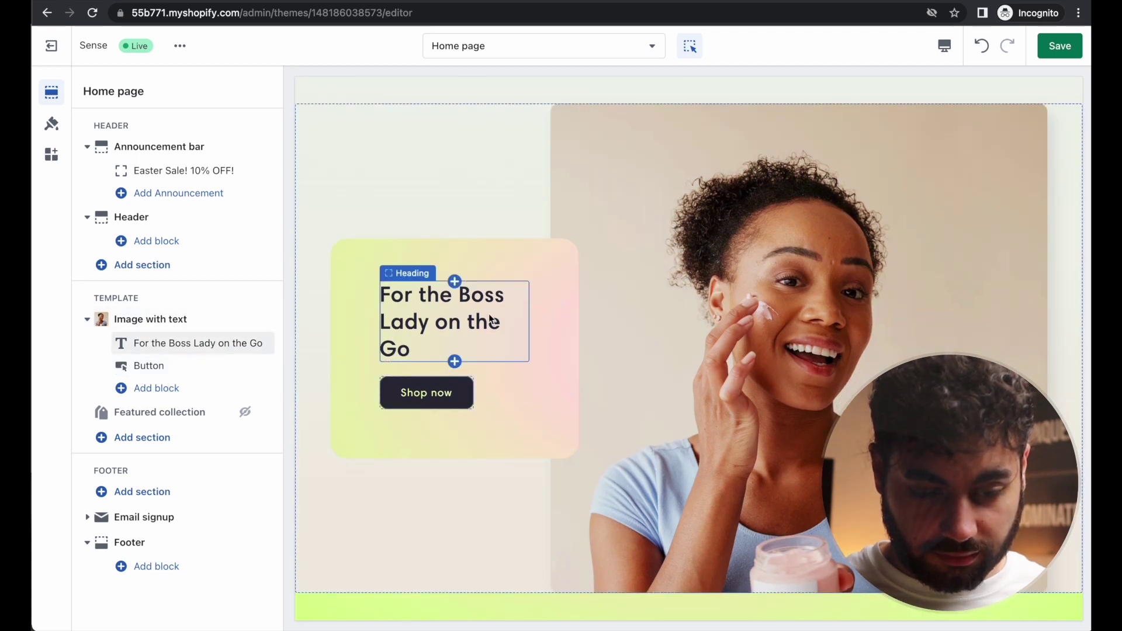
- Add a Text block above the button and paste the makeup brushes line into it
click(153, 390)
click(351, 449)
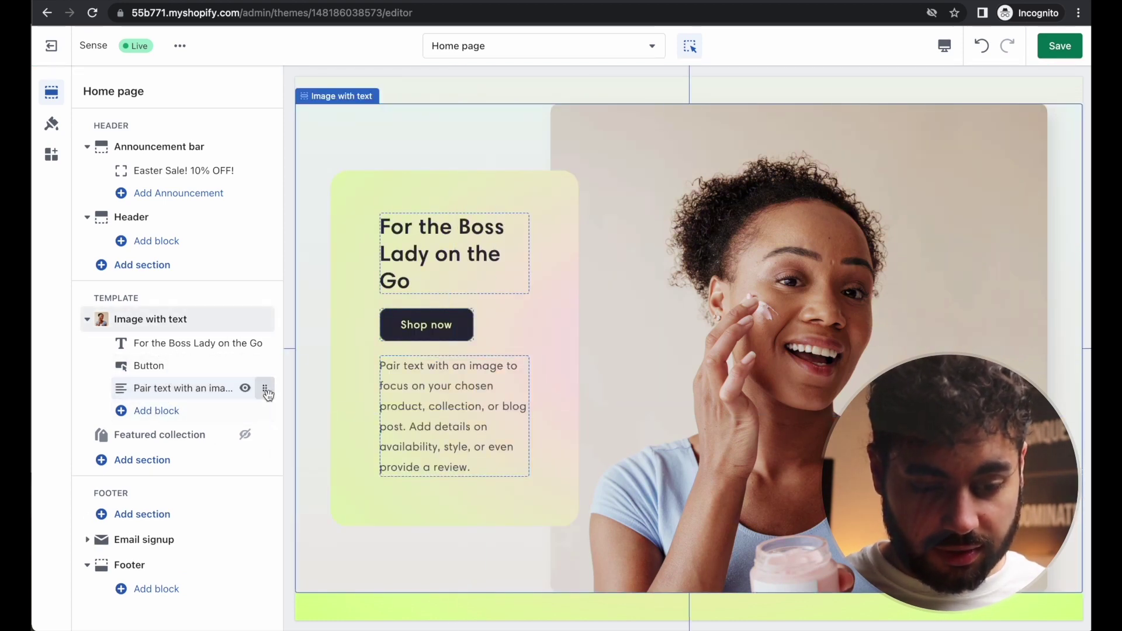
drag(267, 388, 262, 363)
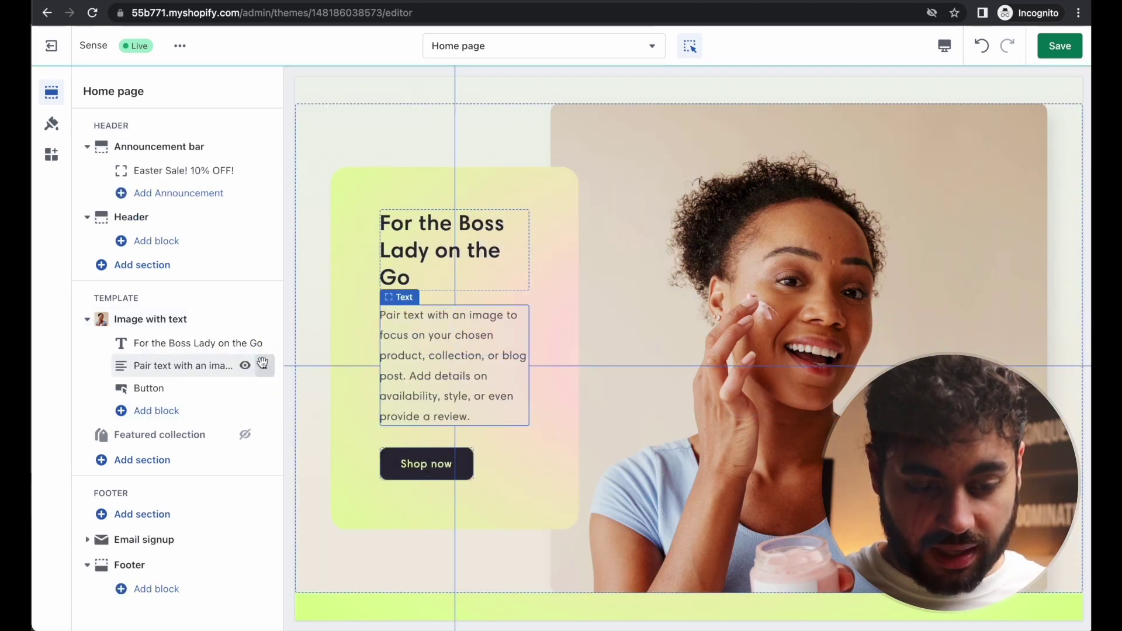
click(195, 366)
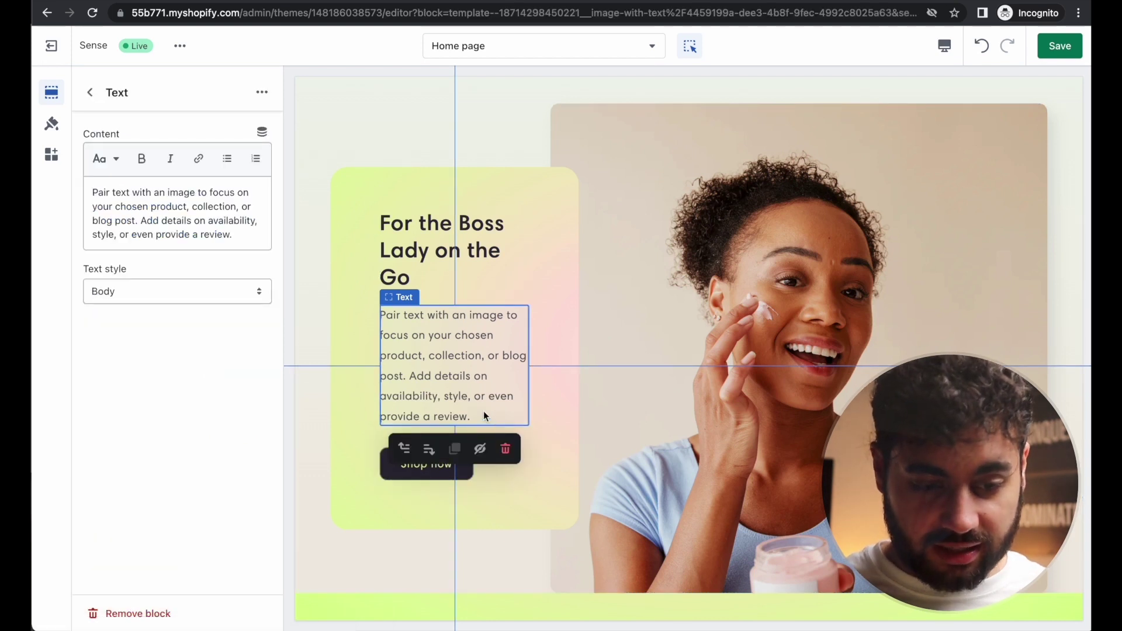
drag(233, 235, 39, 171)
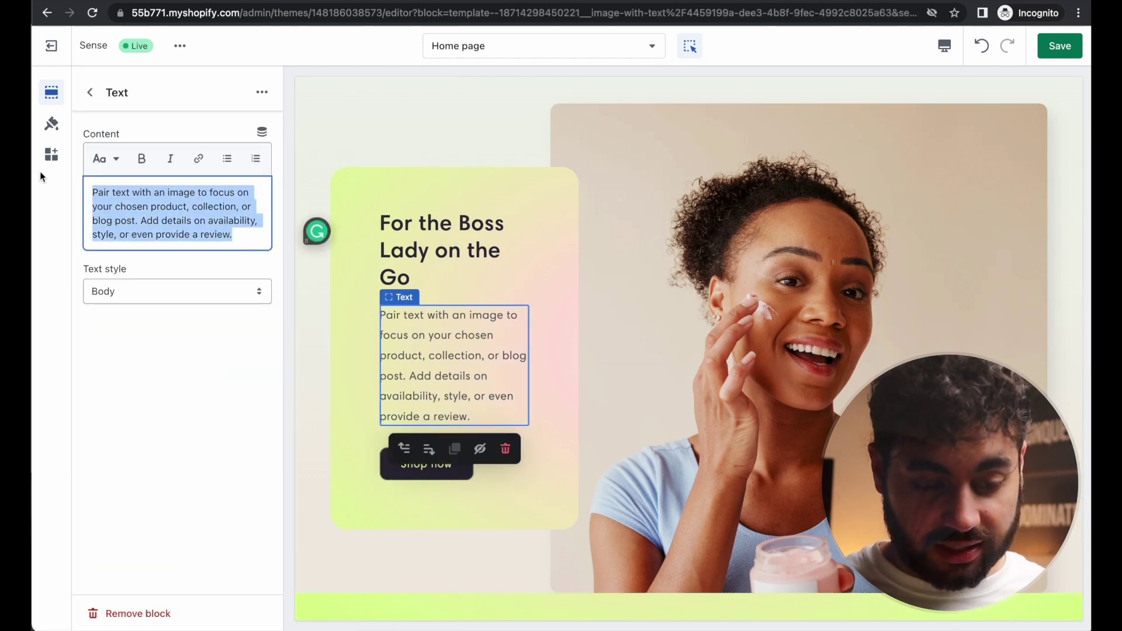
key(ctrl+v)
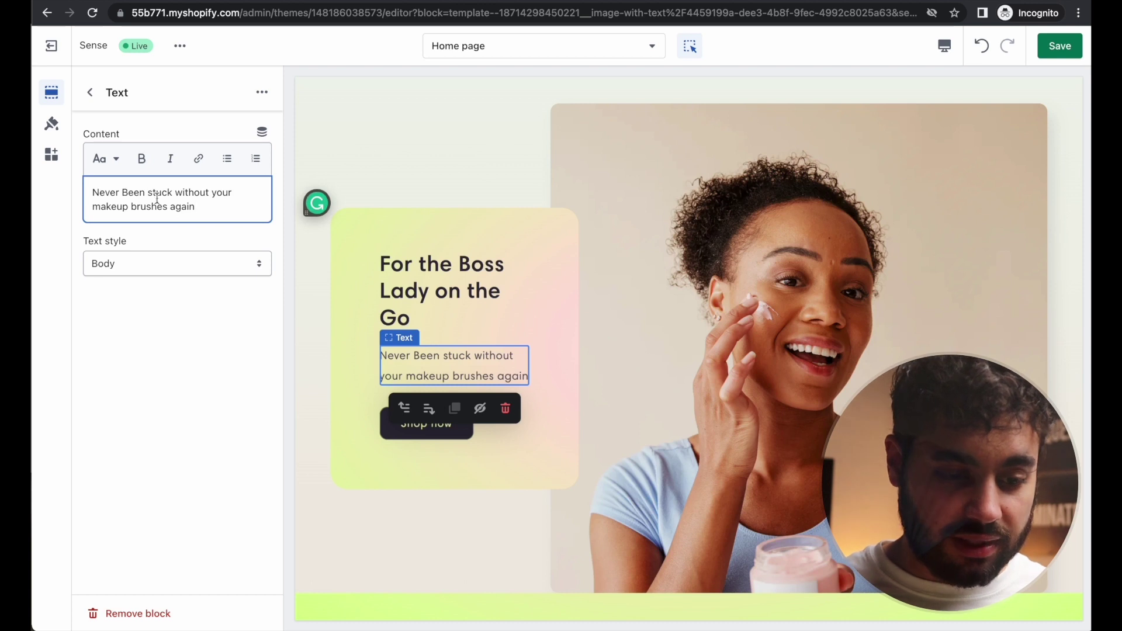
- Correct the body text to 'Never be stuck without your makeup brushes again!'
click(144, 193)
key(BackSpace)
key(BackSpace)
key(BackSpace)
key(BackSpace)
text(be)
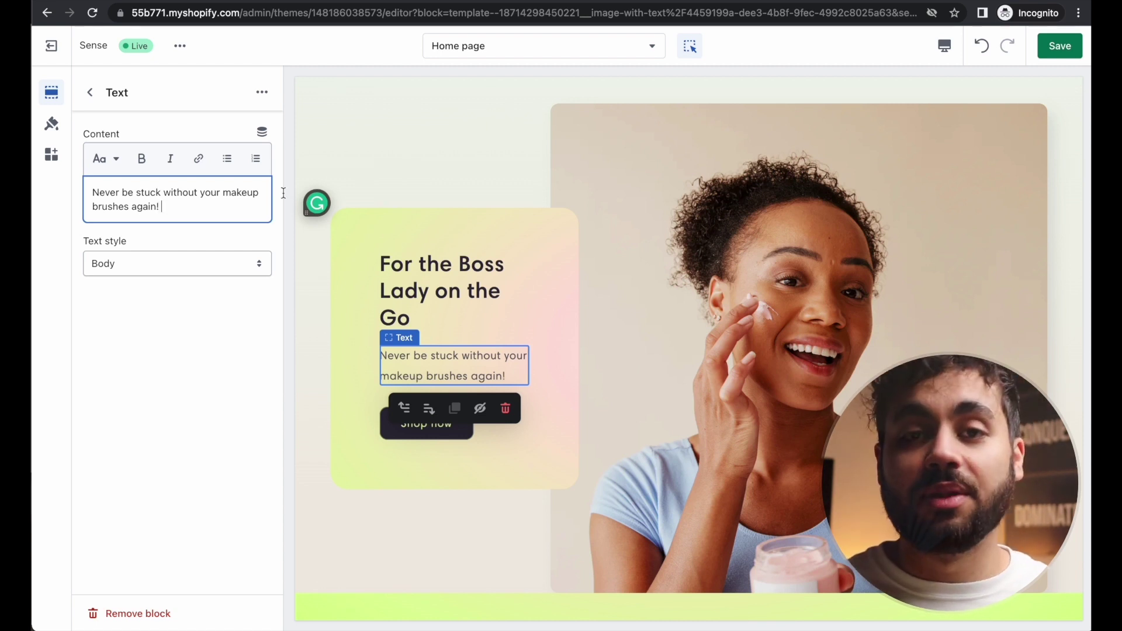
click(118, 348)
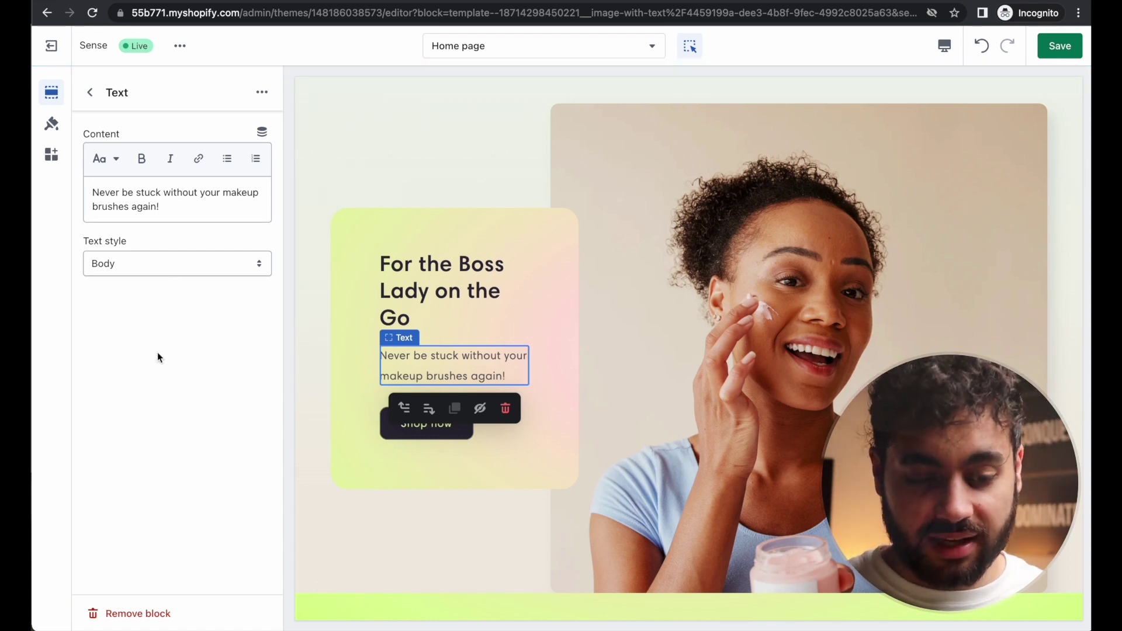
click(160, 207)
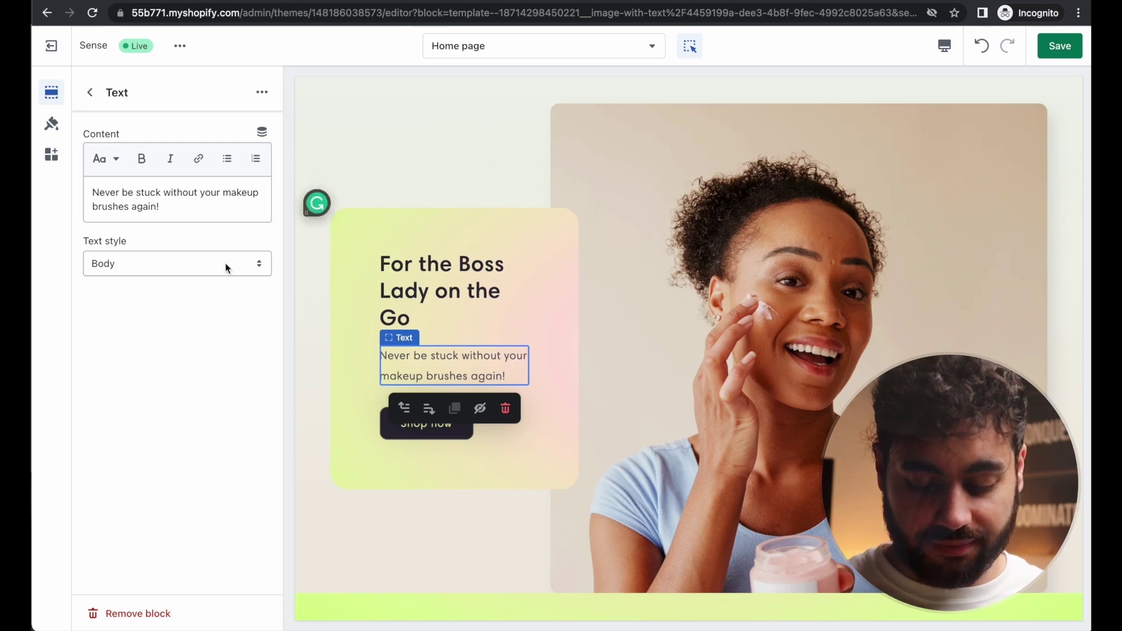
key(Return)
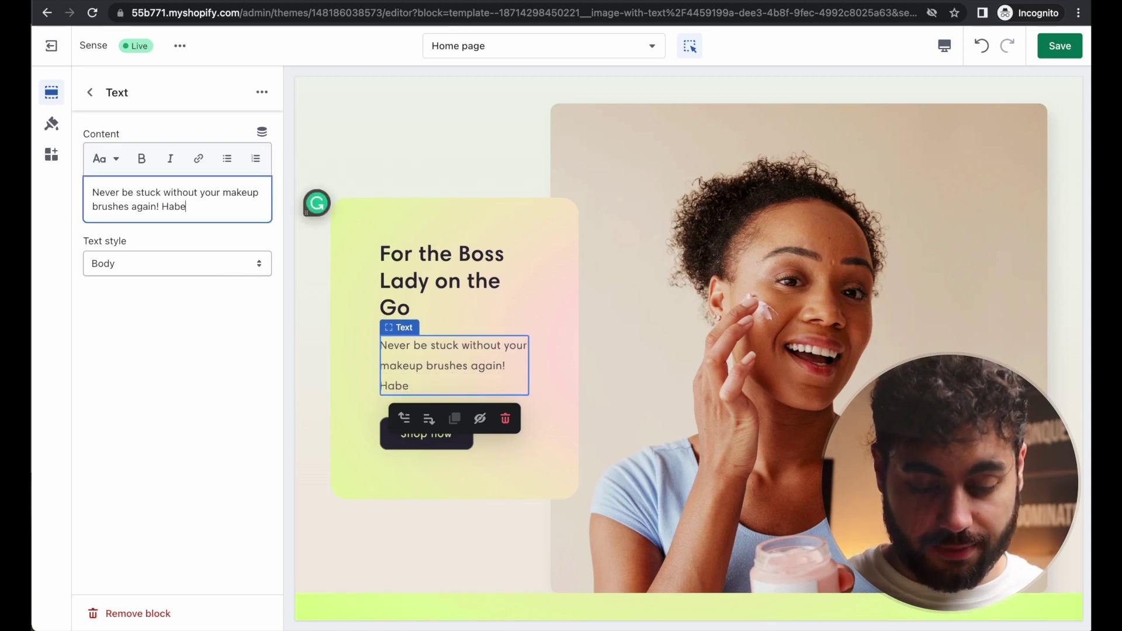
key(BackSpace)
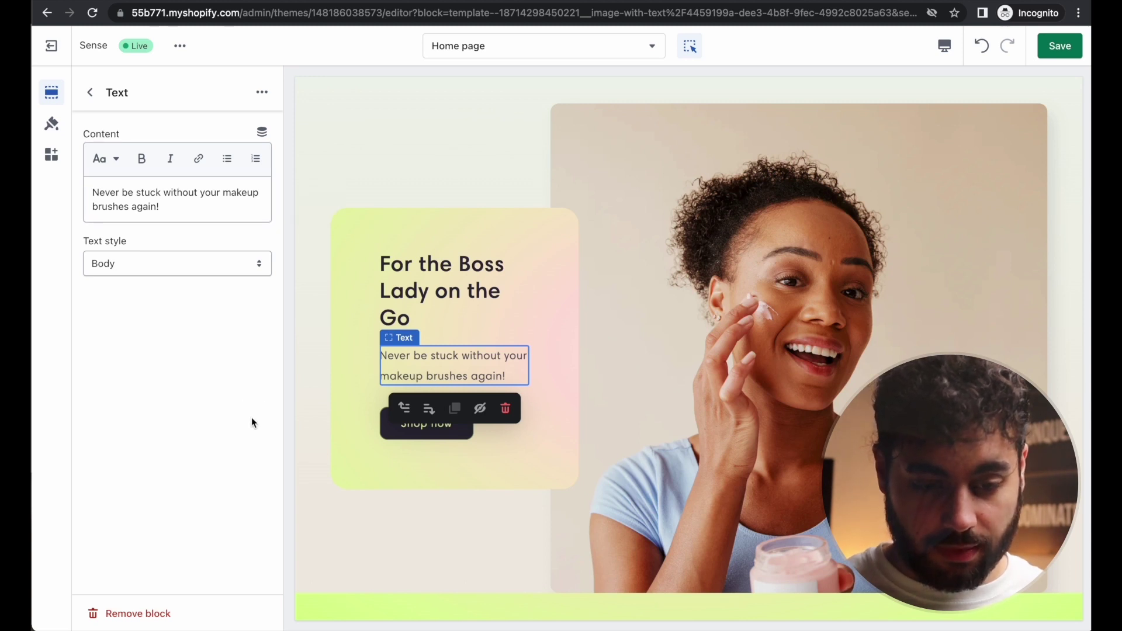
click(90, 92)
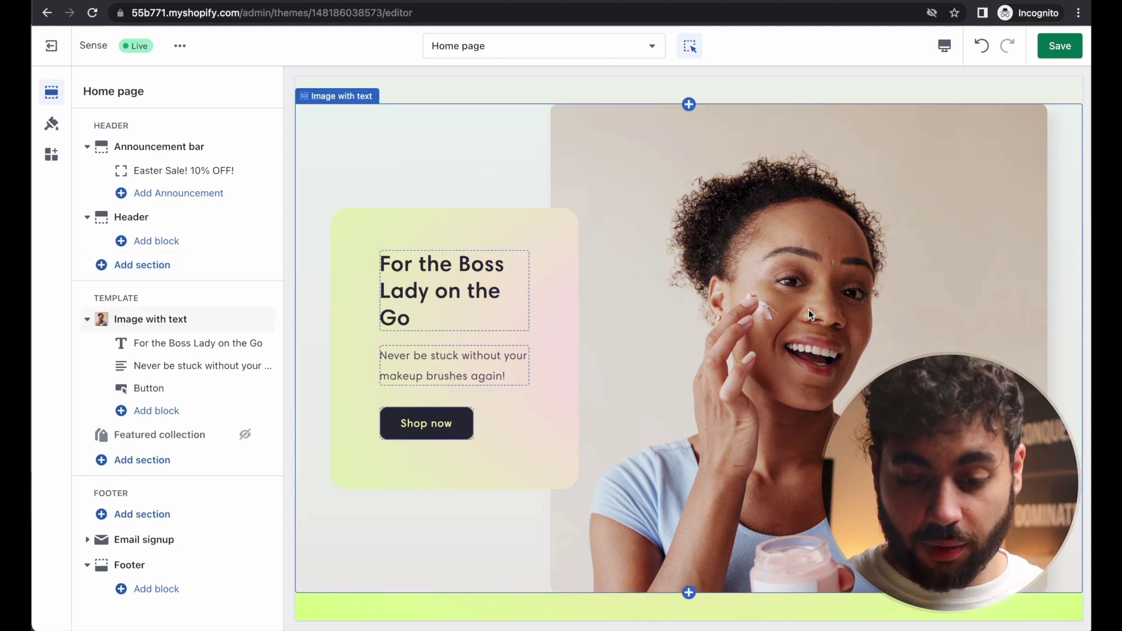
- Set the theme's Solid button label colour to white
scroll(808, 310, down, 3)
scroll(809, 310, up, 5)
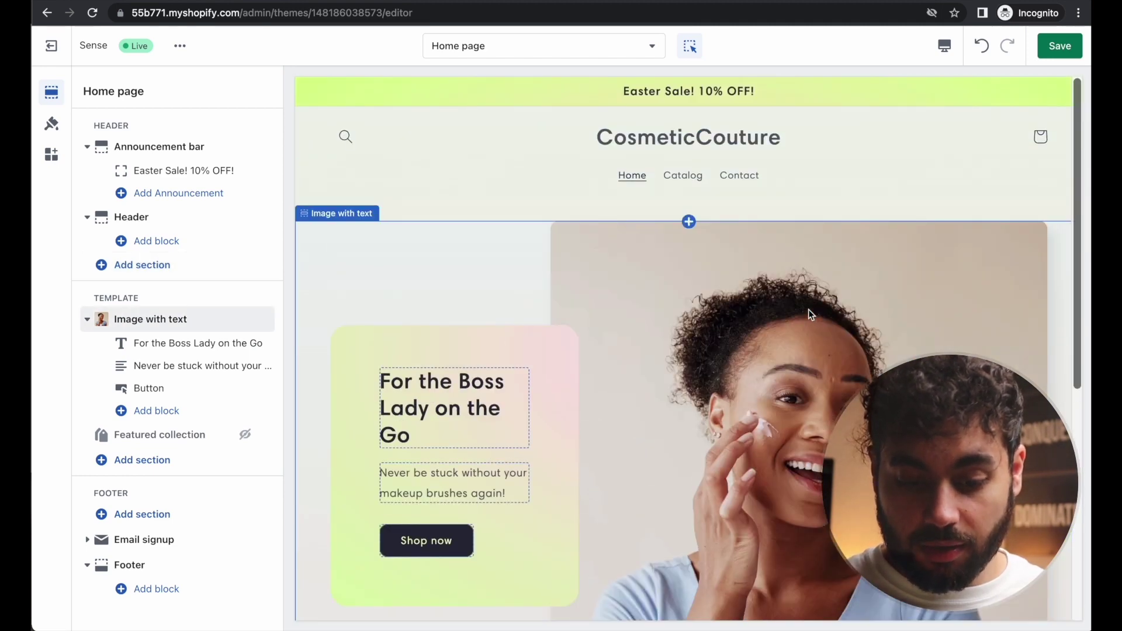
scroll(808, 310, down, 5)
scroll(808, 310, up, 5)
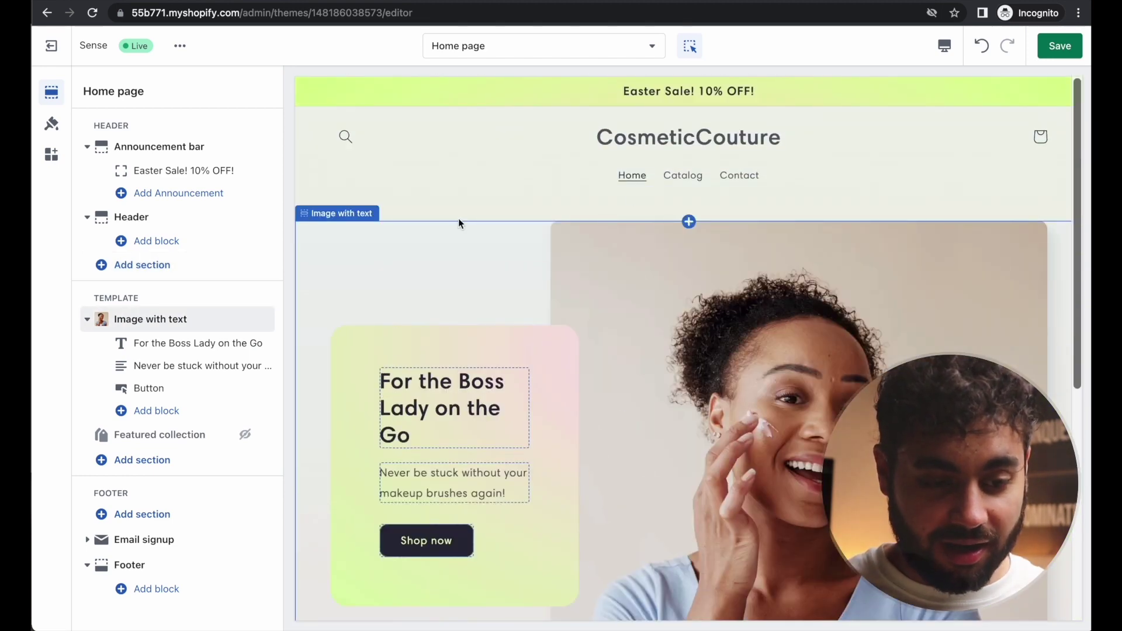
click(53, 124)
click(197, 159)
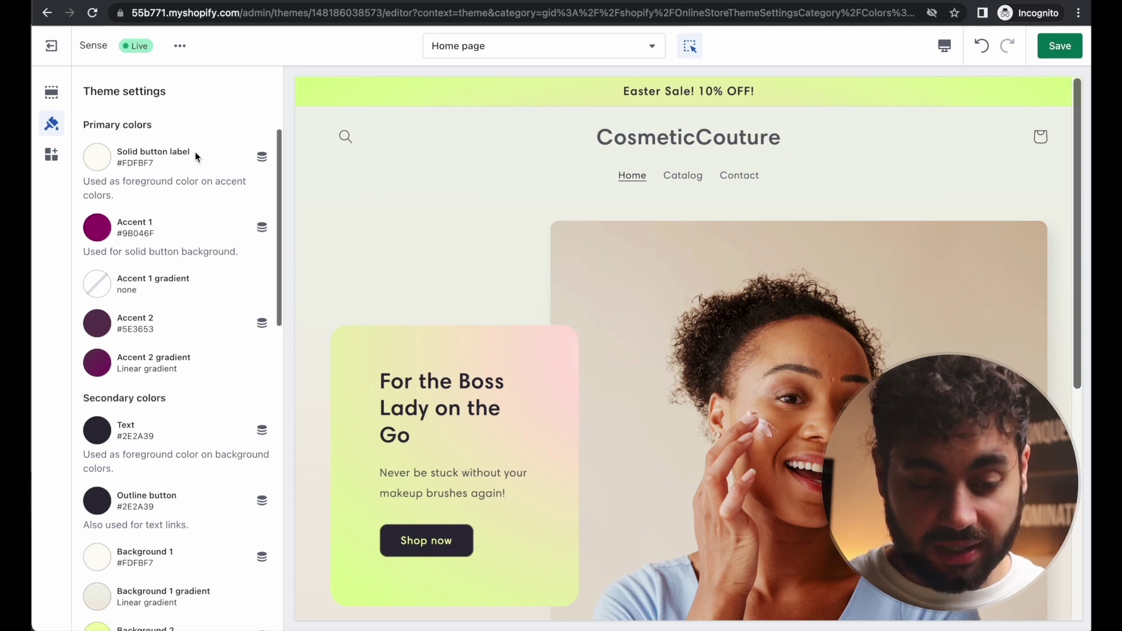
click(172, 153)
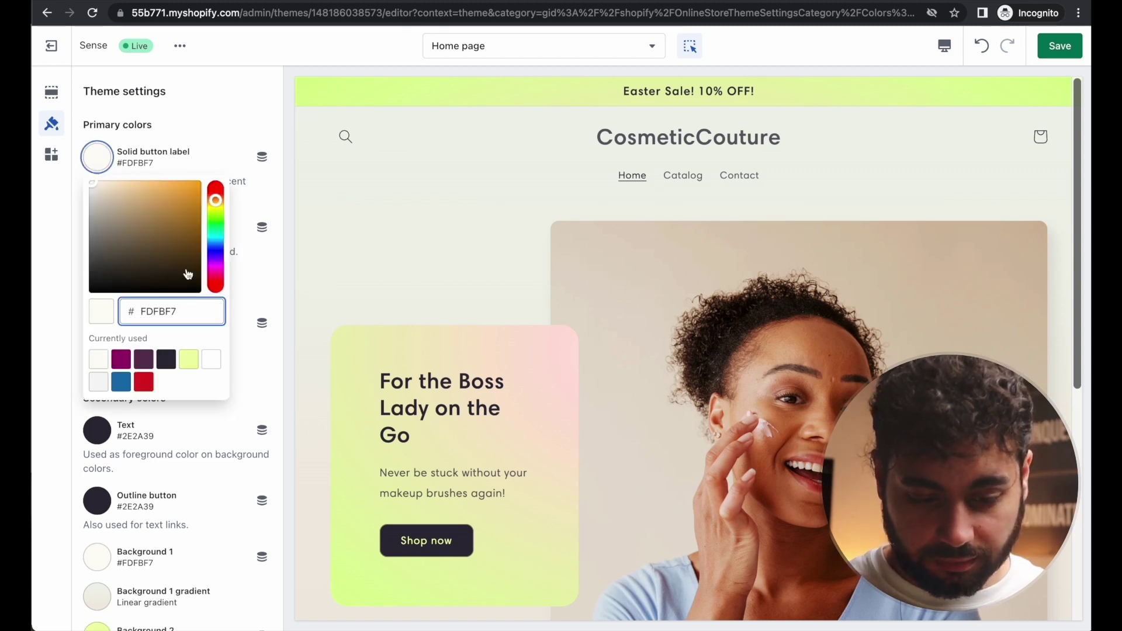
click(166, 360)
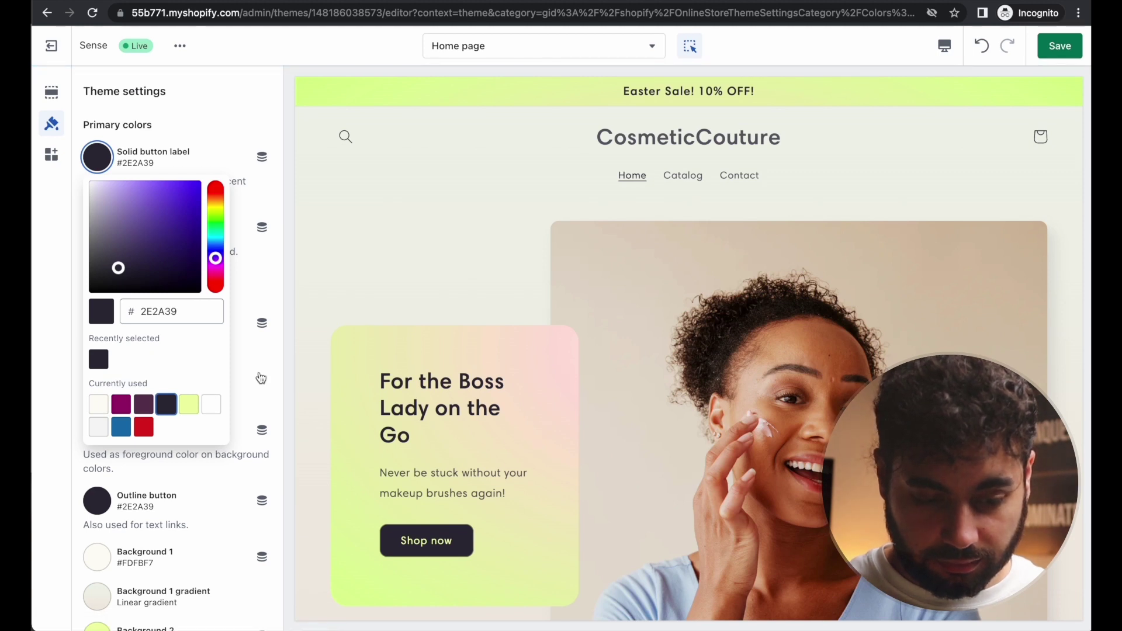
click(209, 409)
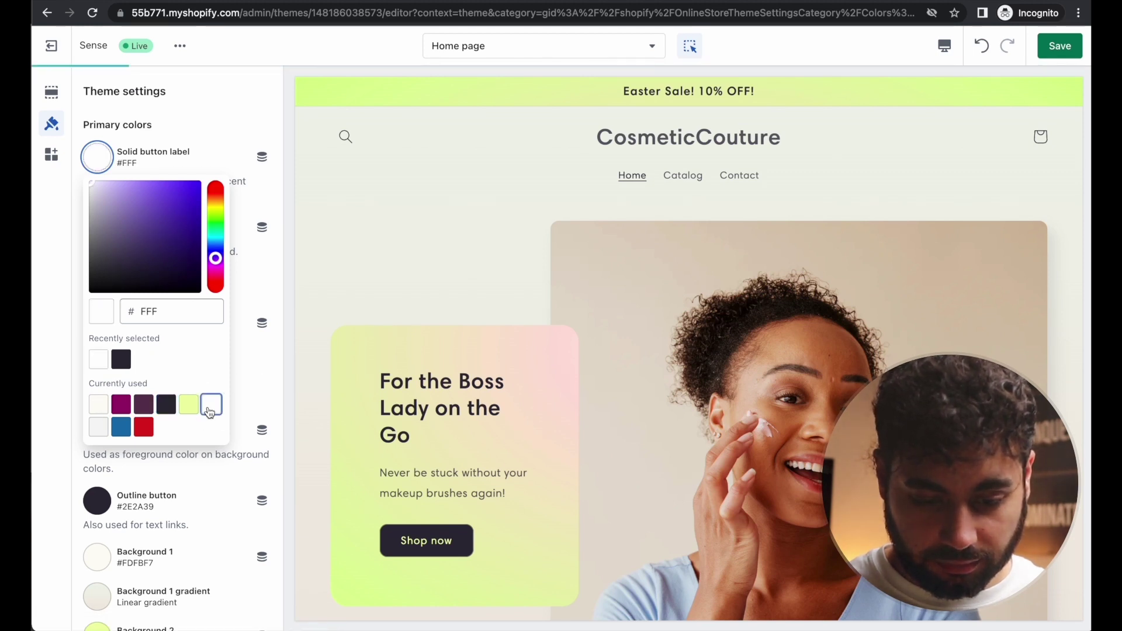
scroll(586, 411, down, 5)
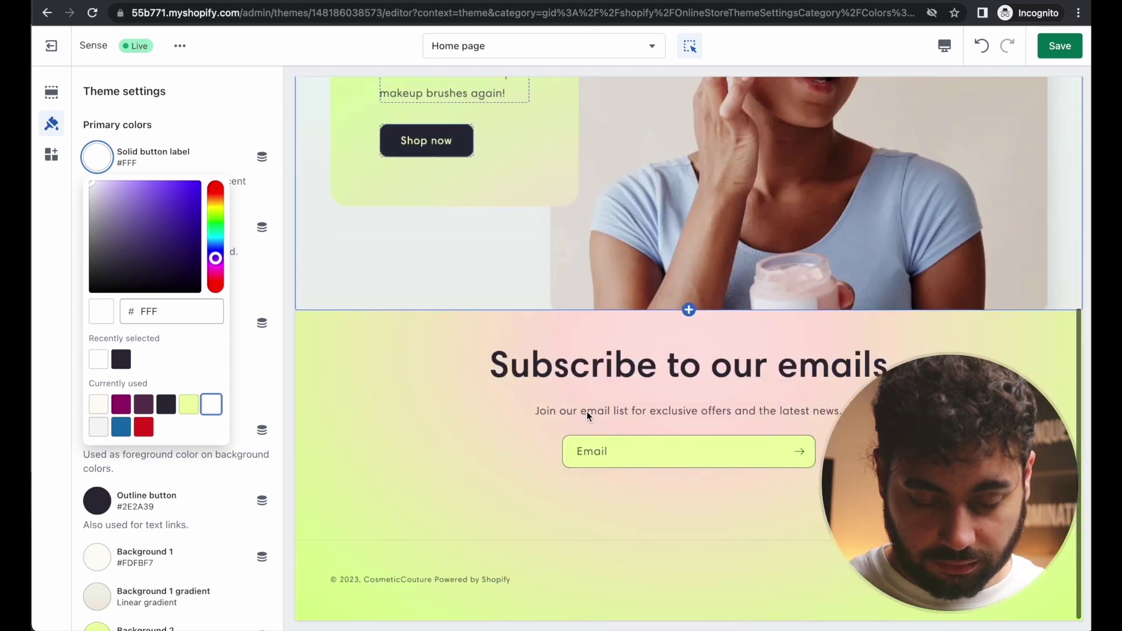
click(93, 159)
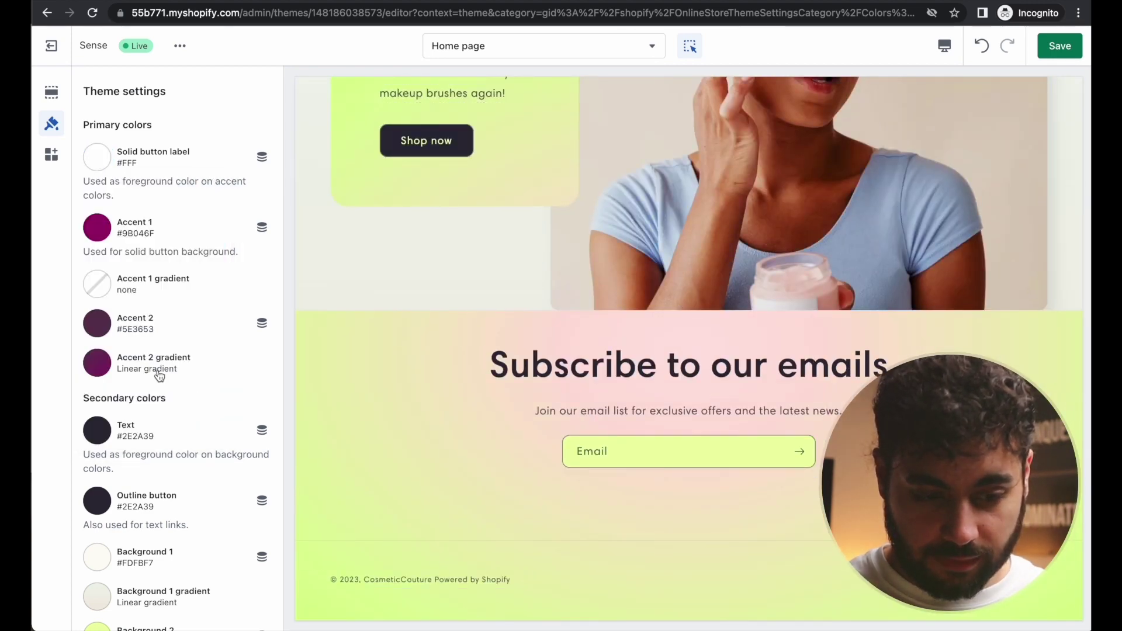
- Change the Background 1 colour from off-white #FDFBF7 to pink #F18DDD
scroll(159, 376, down, 5)
scroll(157, 374, up, 3)
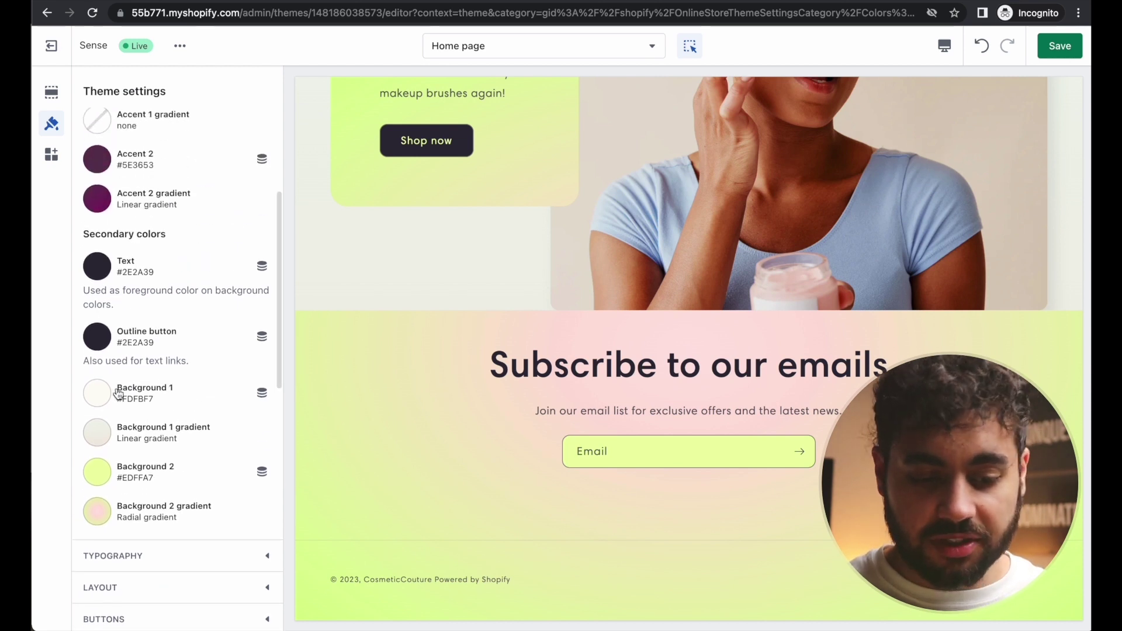
click(99, 395)
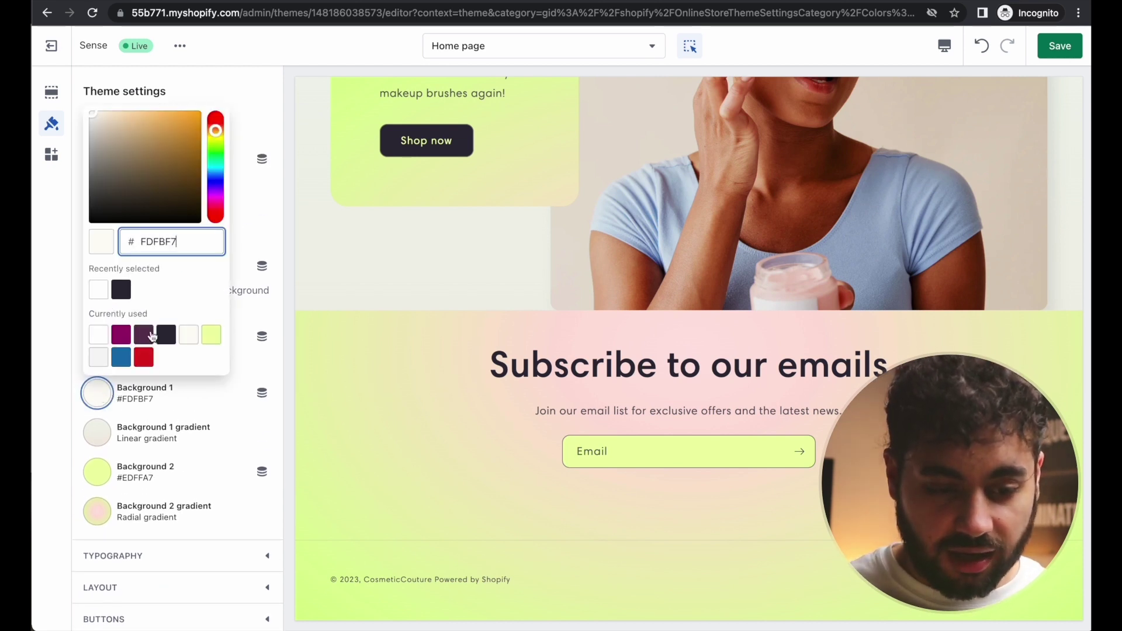
click(217, 196)
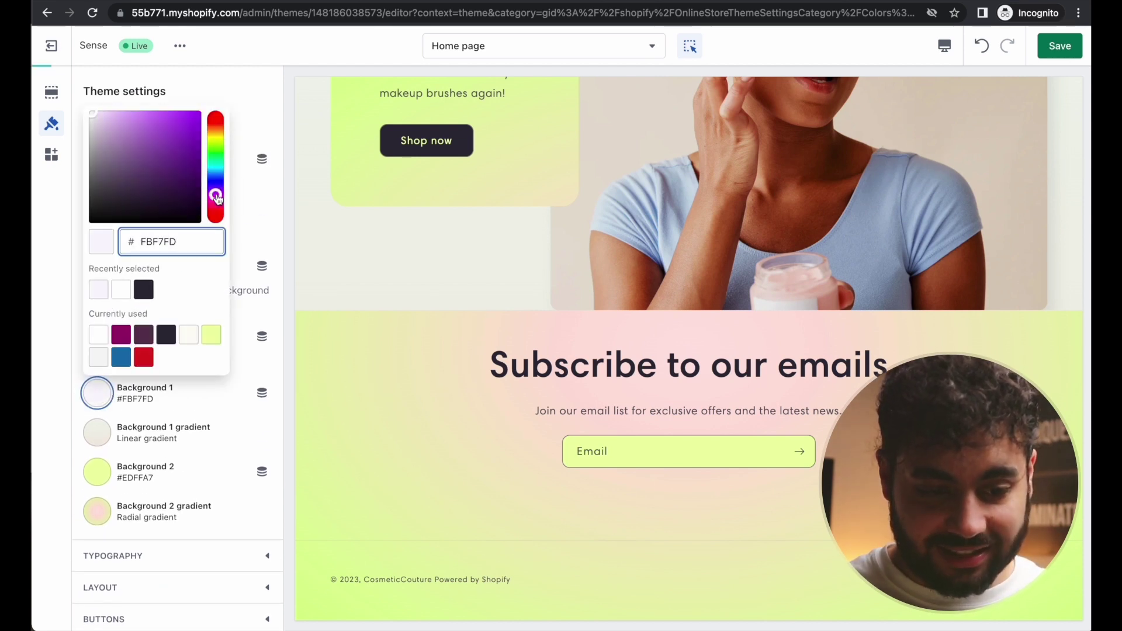
drag(217, 197, 217, 205)
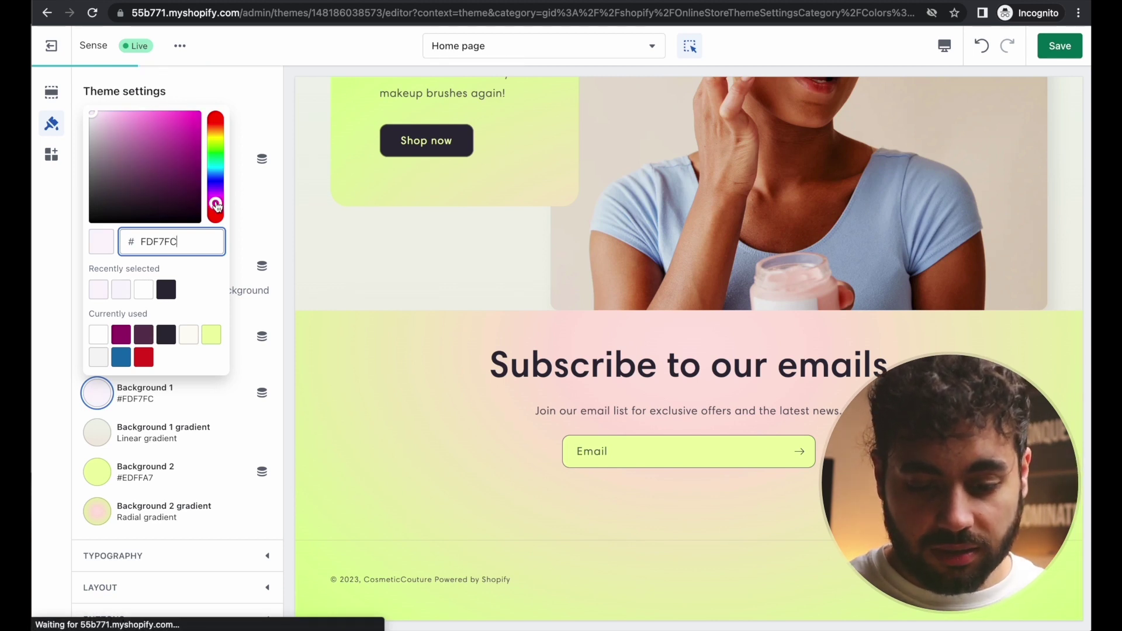
click(190, 114)
drag(139, 105, 137, 121)
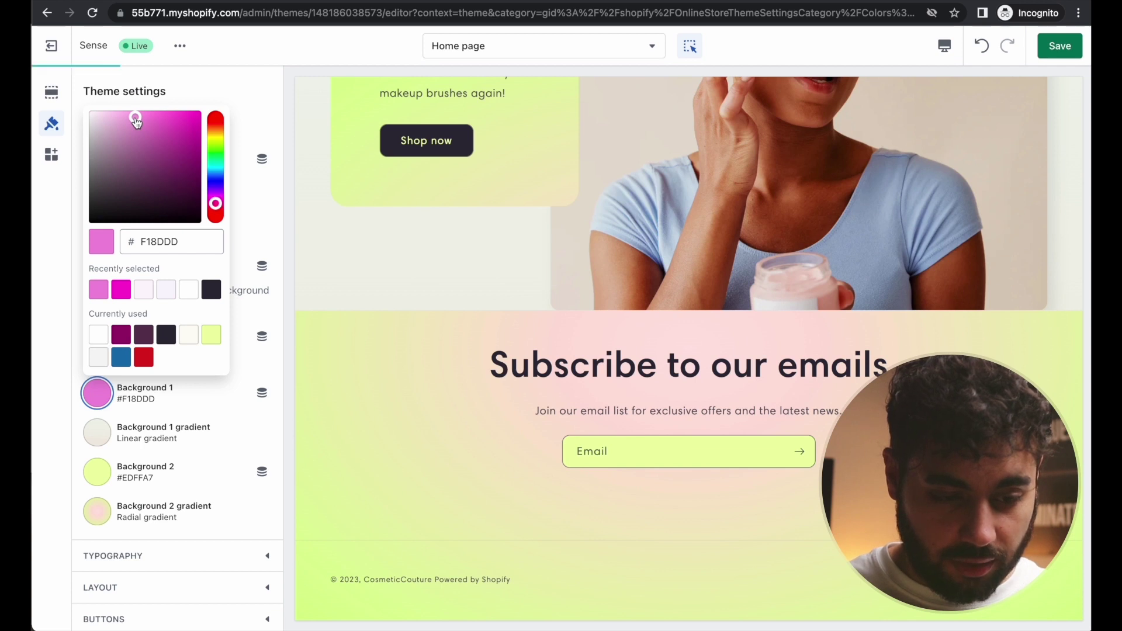
click(191, 245)
key(super+c)
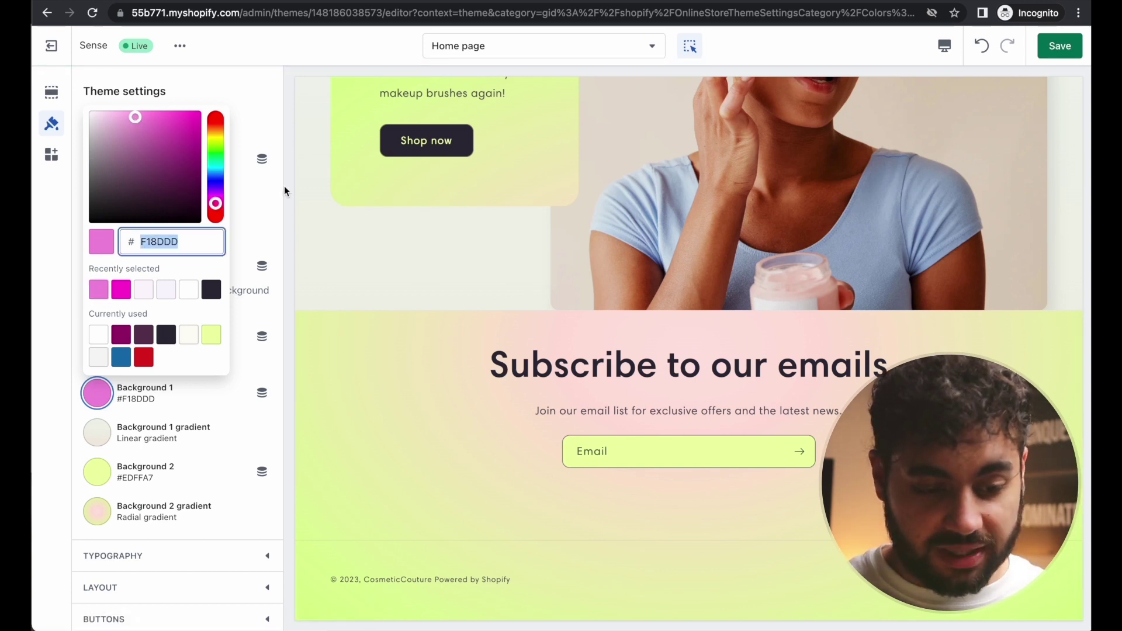
- Set both Background 1 gradient stops to F18DDD for a solid pink gradient
click(100, 435)
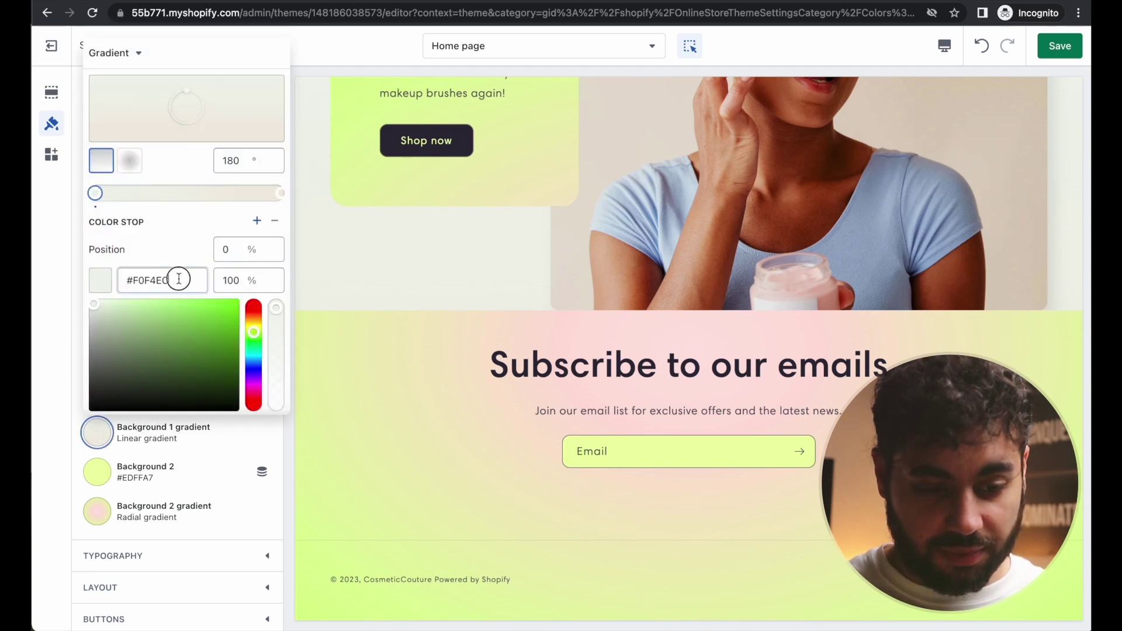
click(73, 283)
click(125, 435)
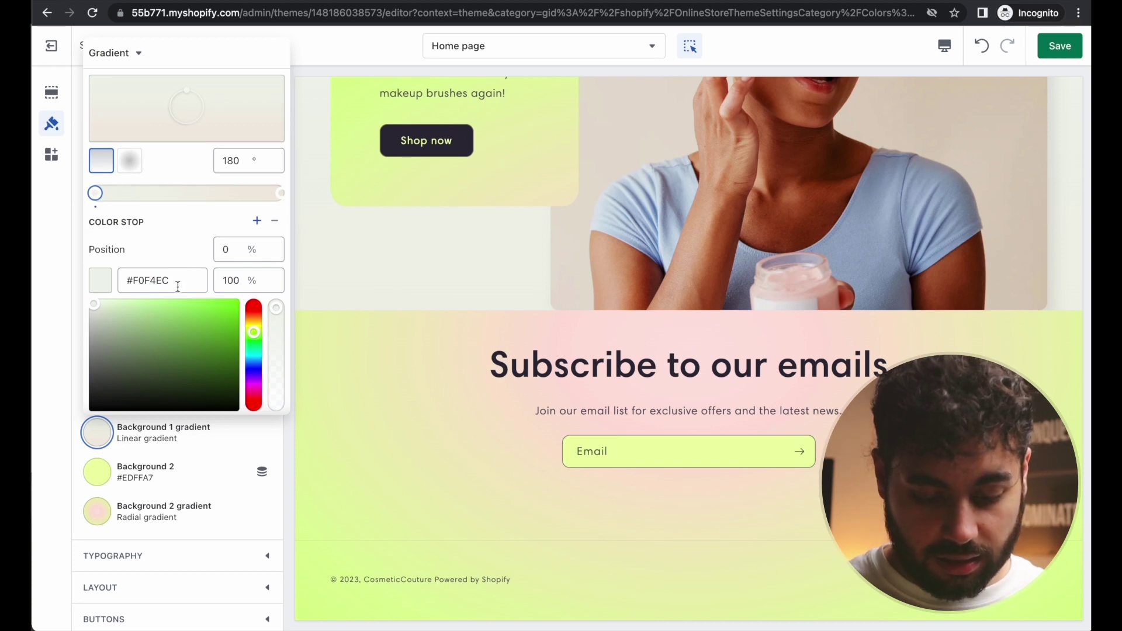
drag(178, 287, 107, 287)
key(super+v)
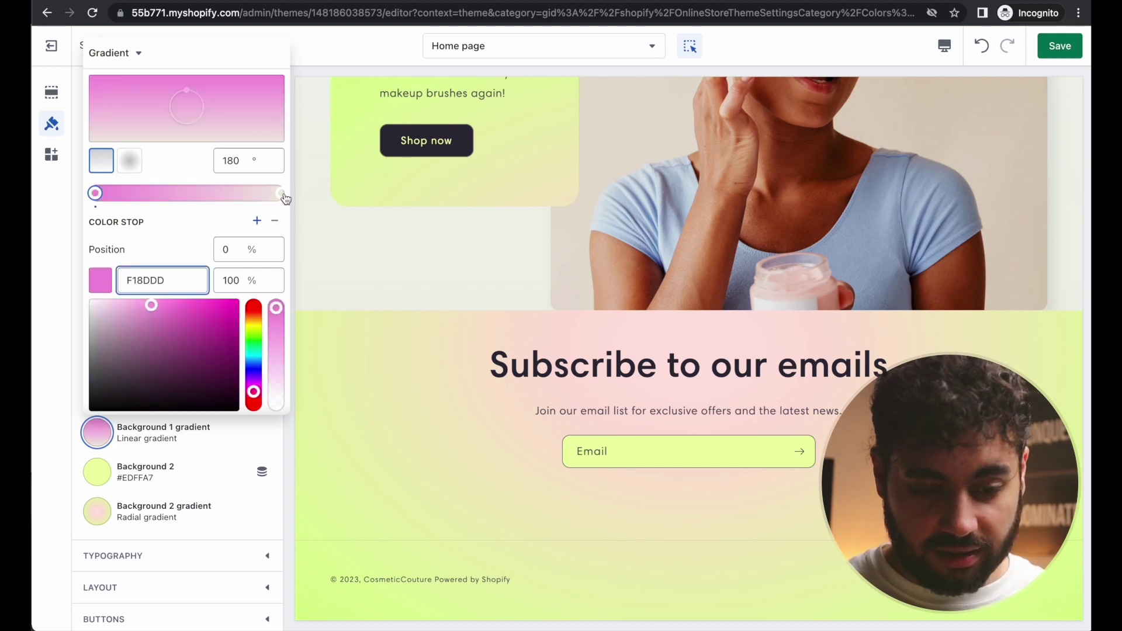
click(283, 195)
drag(166, 281, 129, 281)
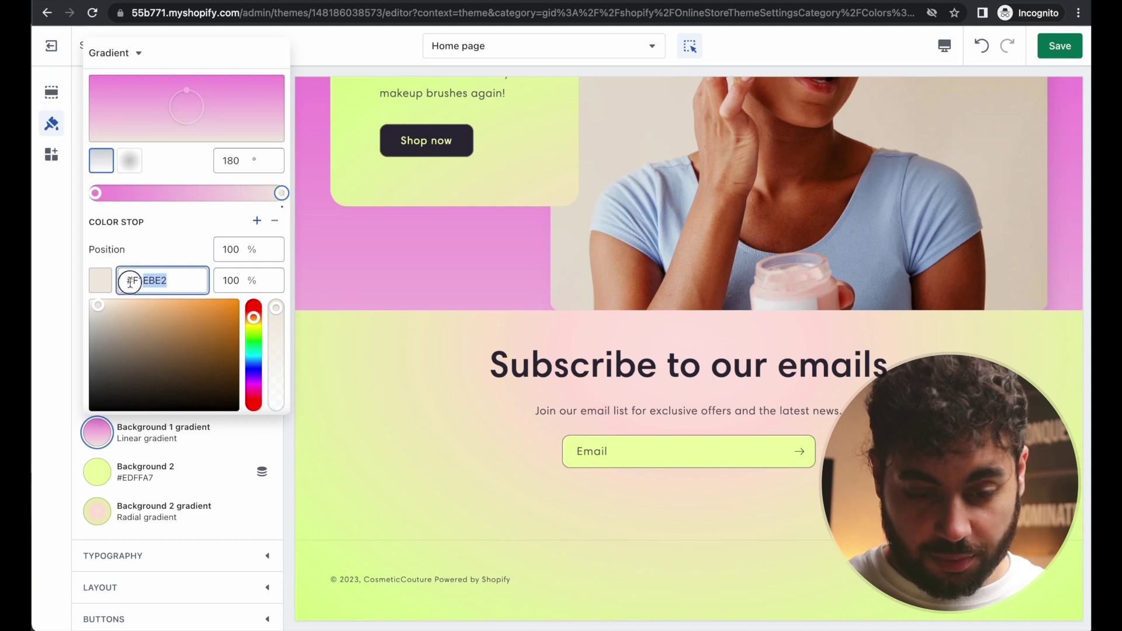
key(super+v)
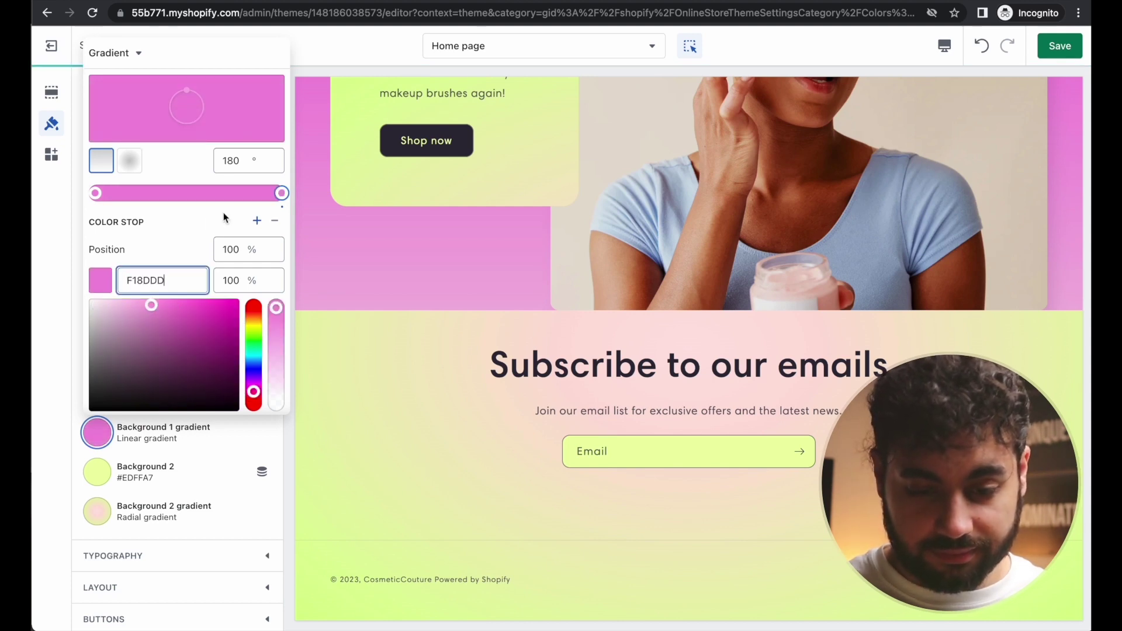
click(184, 237)
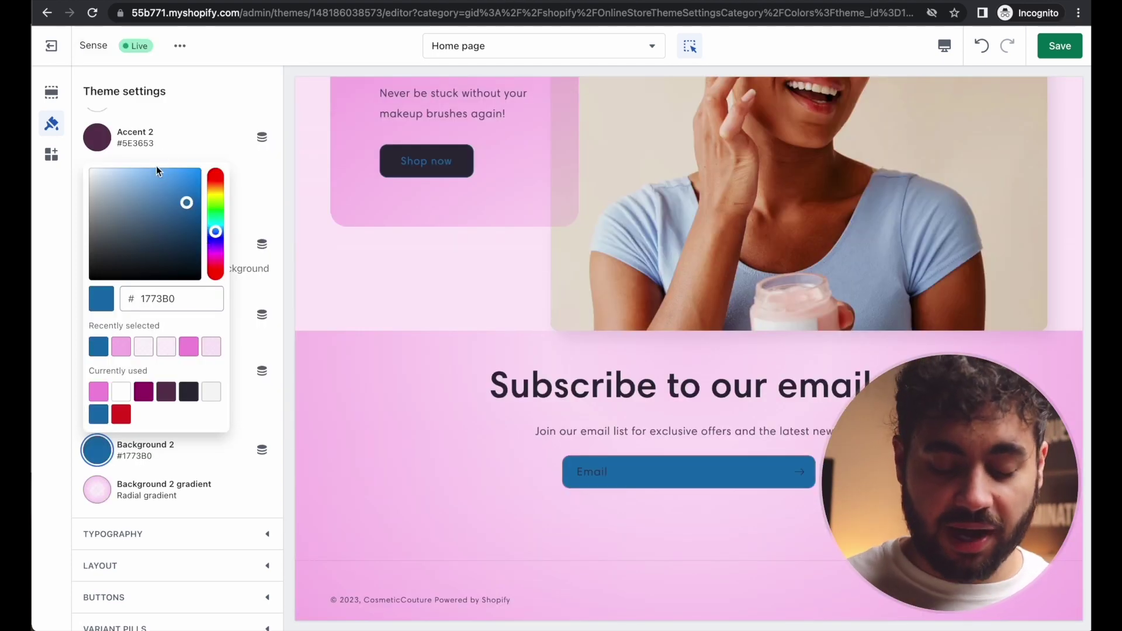
- Lighten the Background 2 colour to pale blue #C8E2F4
click(150, 176)
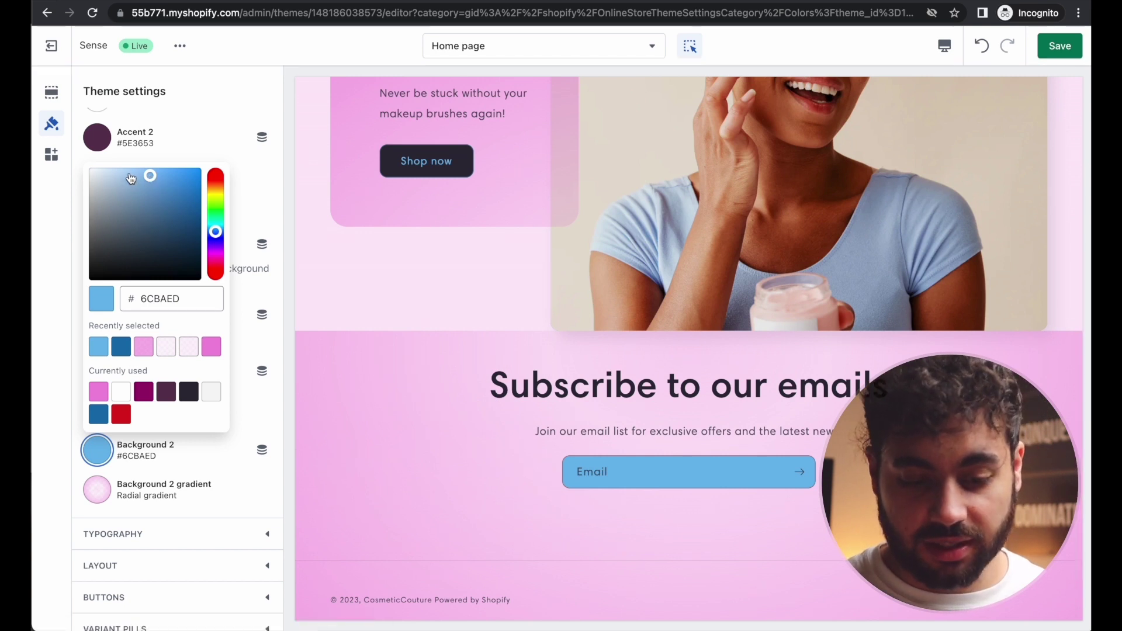
click(128, 173)
click(110, 173)
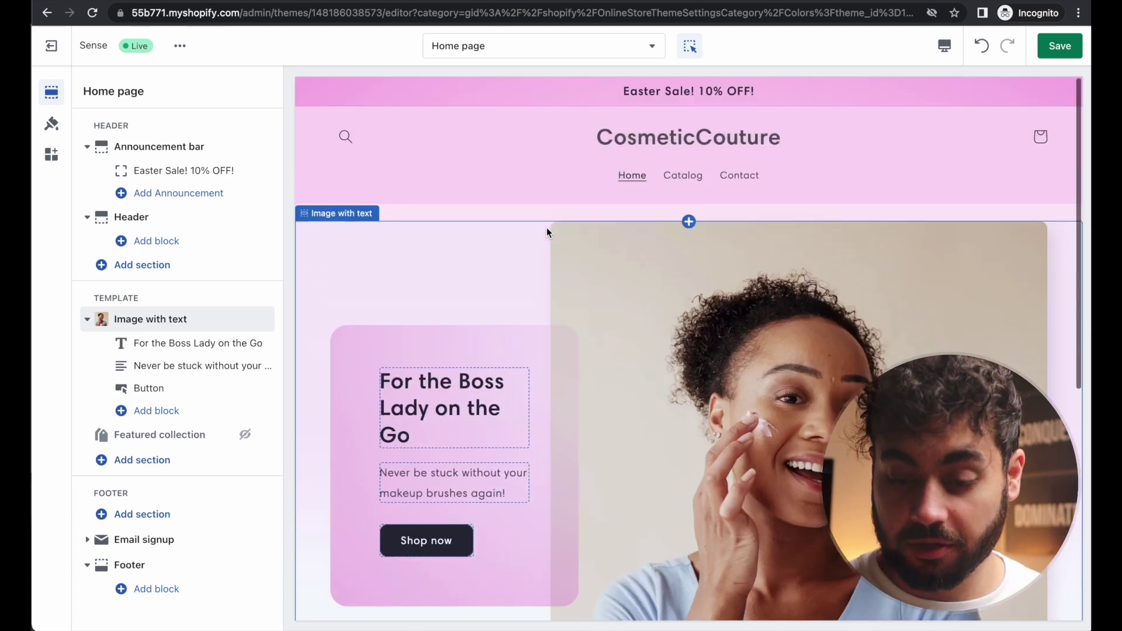
- Preview the store in mobile layout and save the Sense theme changes
click(949, 52)
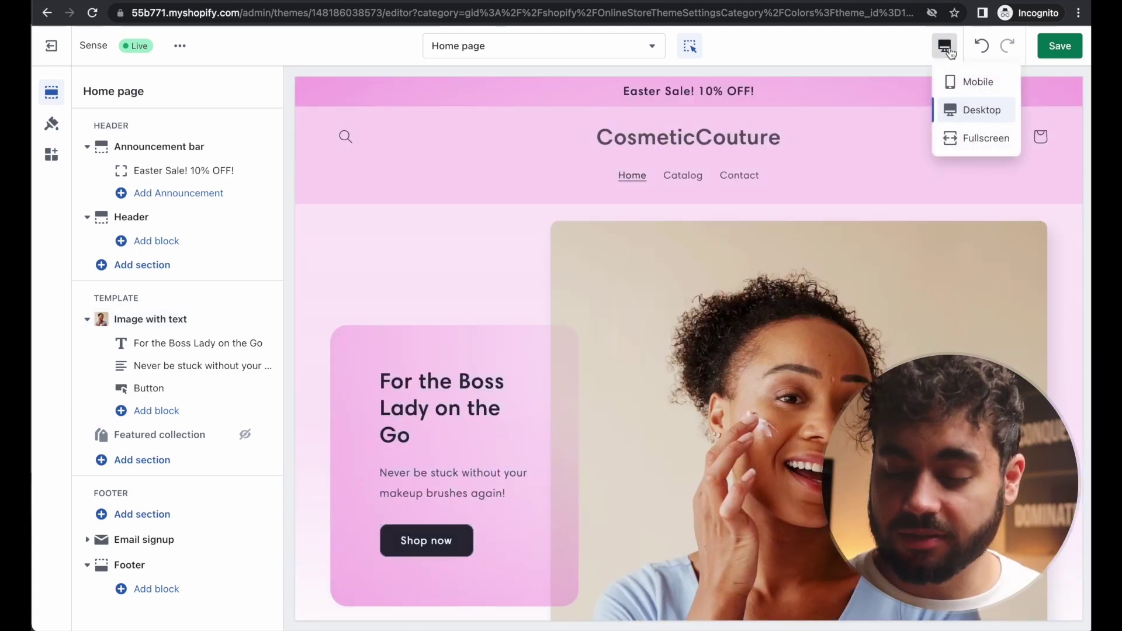
click(957, 81)
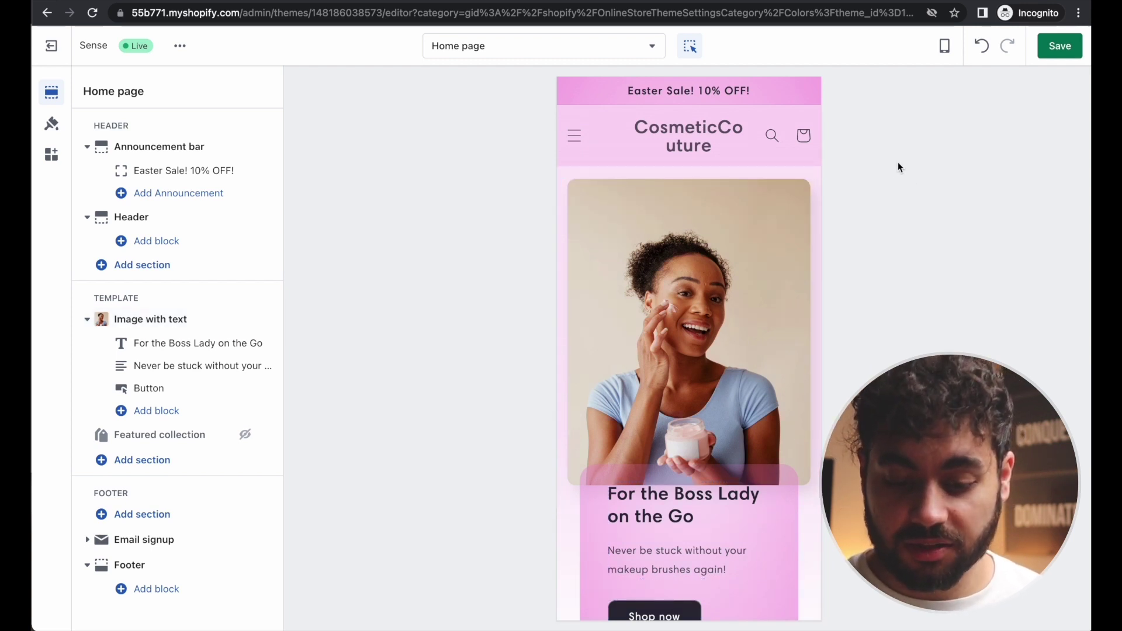
scroll(758, 223, down, 6)
scroll(756, 219, up, 6)
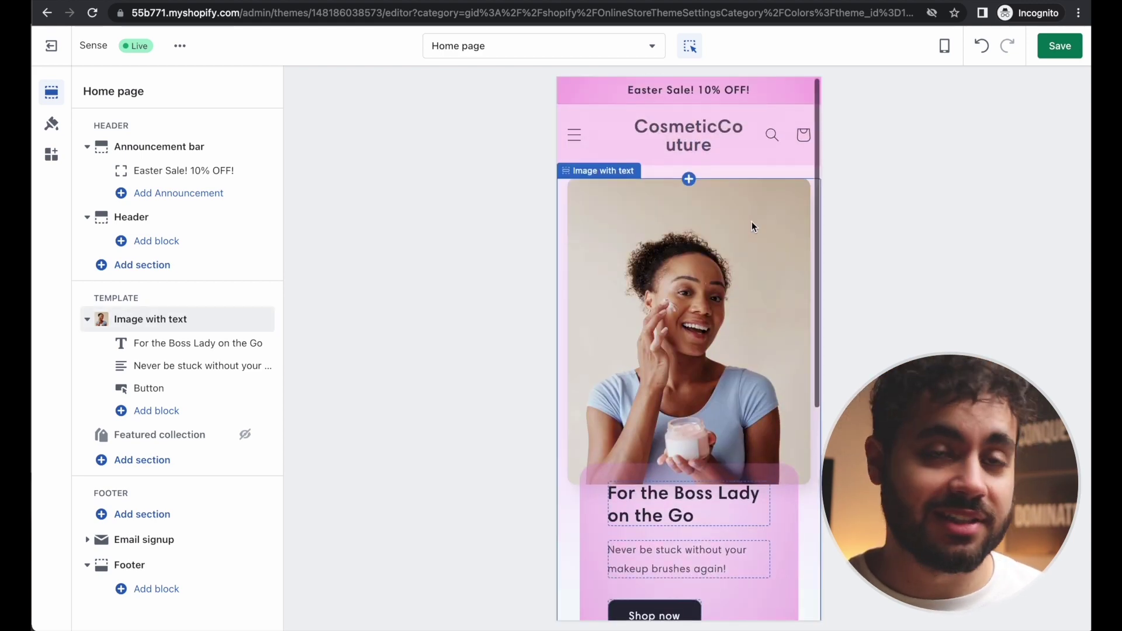
scroll(752, 222, down, 3)
scroll(751, 222, up, 3)
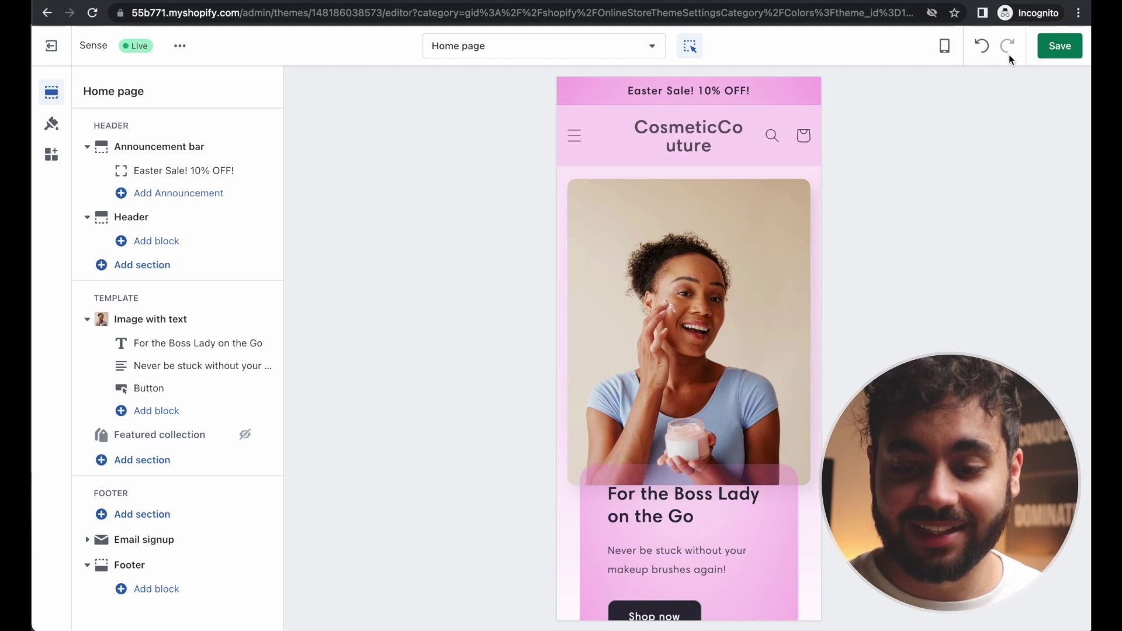
click(1046, 45)
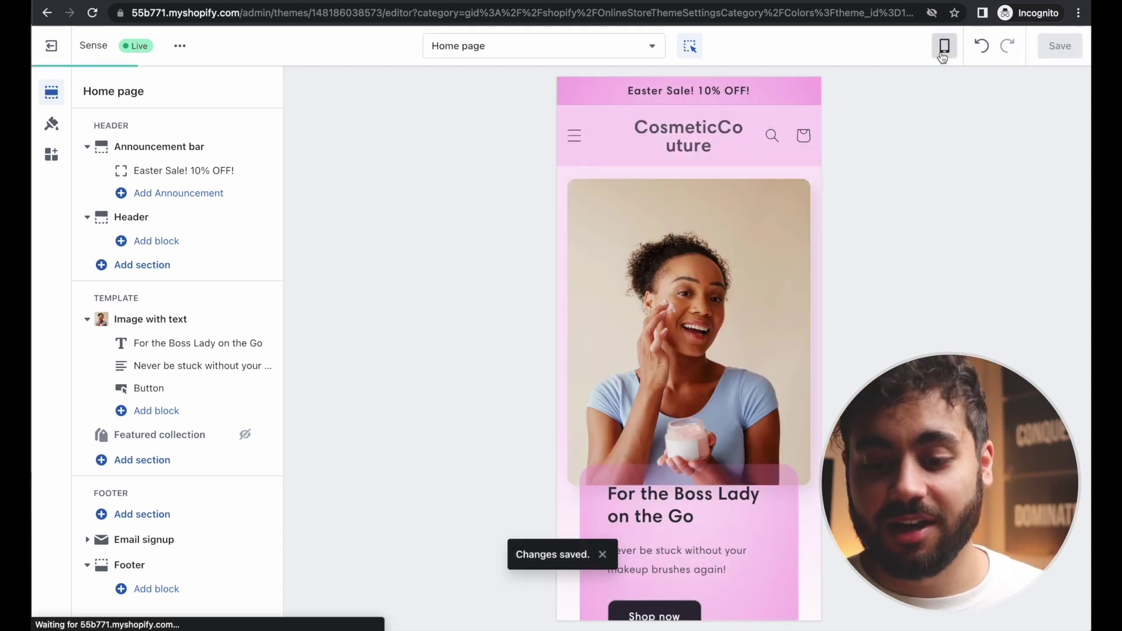
- Switch the preview to desktop width and choose the Products page templates
click(944, 49)
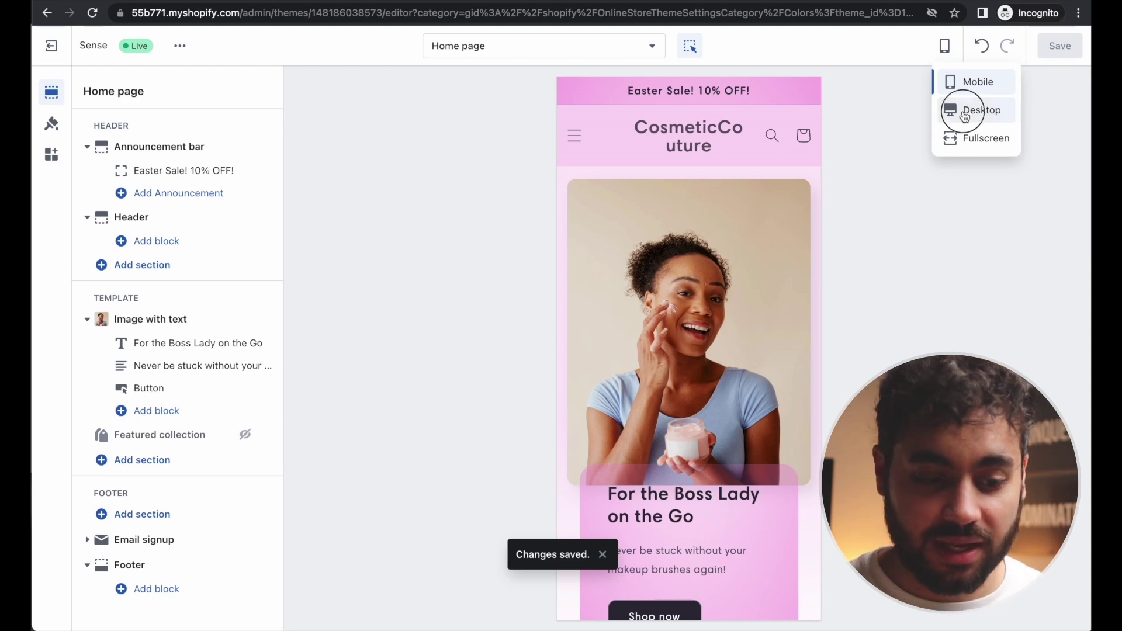
click(964, 116)
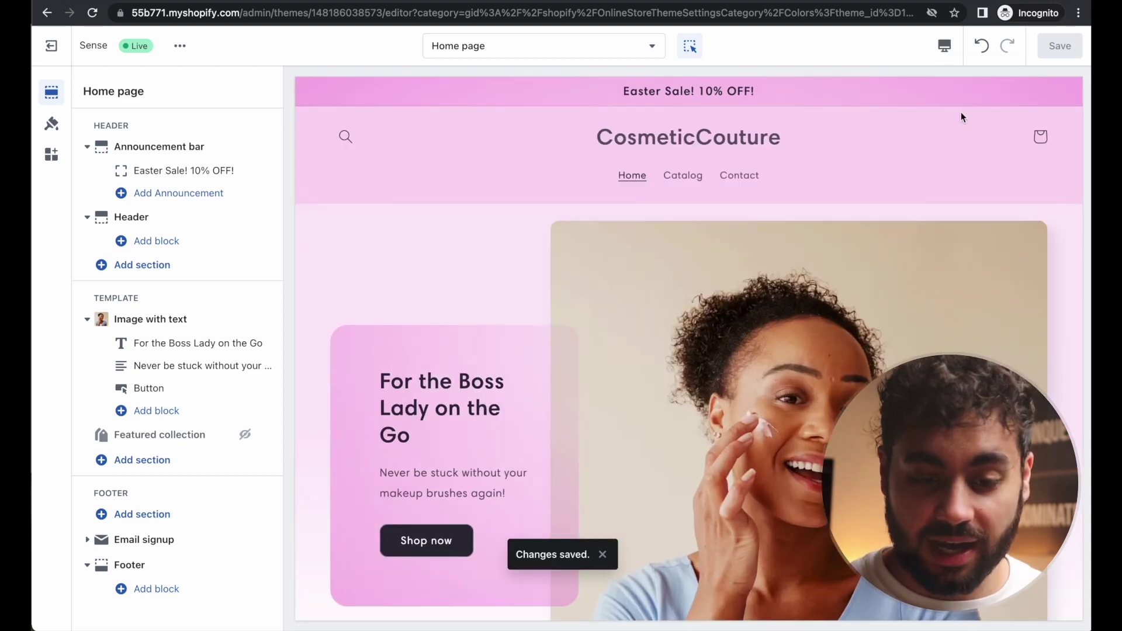
click(591, 46)
click(523, 156)
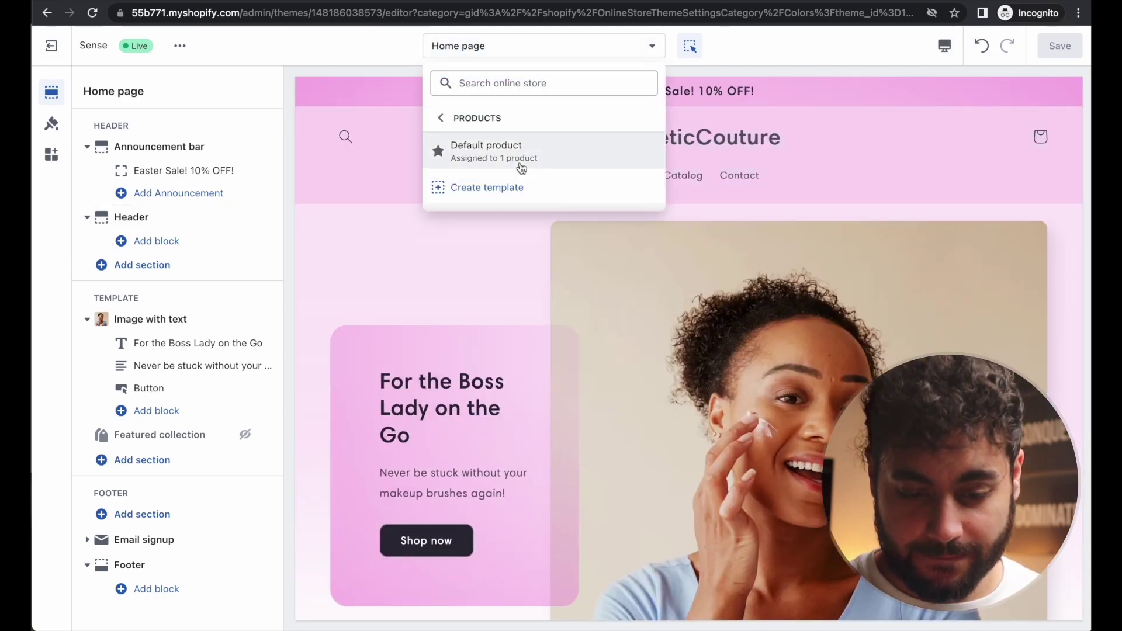
- Switch to the Default product template and hide its Related products section, adding no new section
click(507, 159)
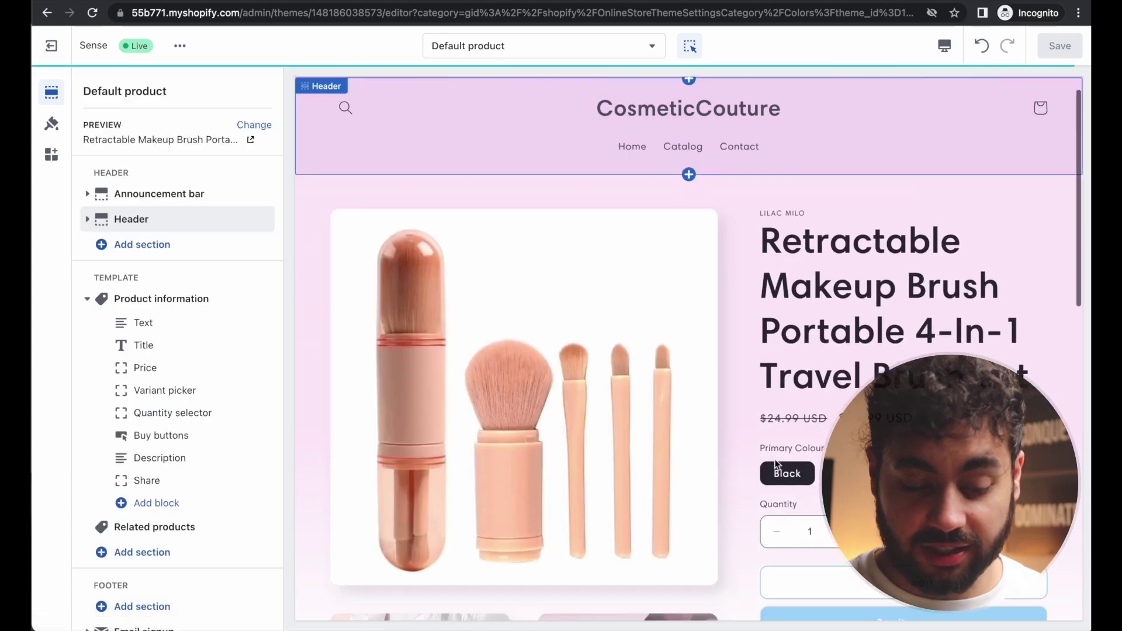
scroll(776, 464, down, 3)
scroll(732, 317, down, 1)
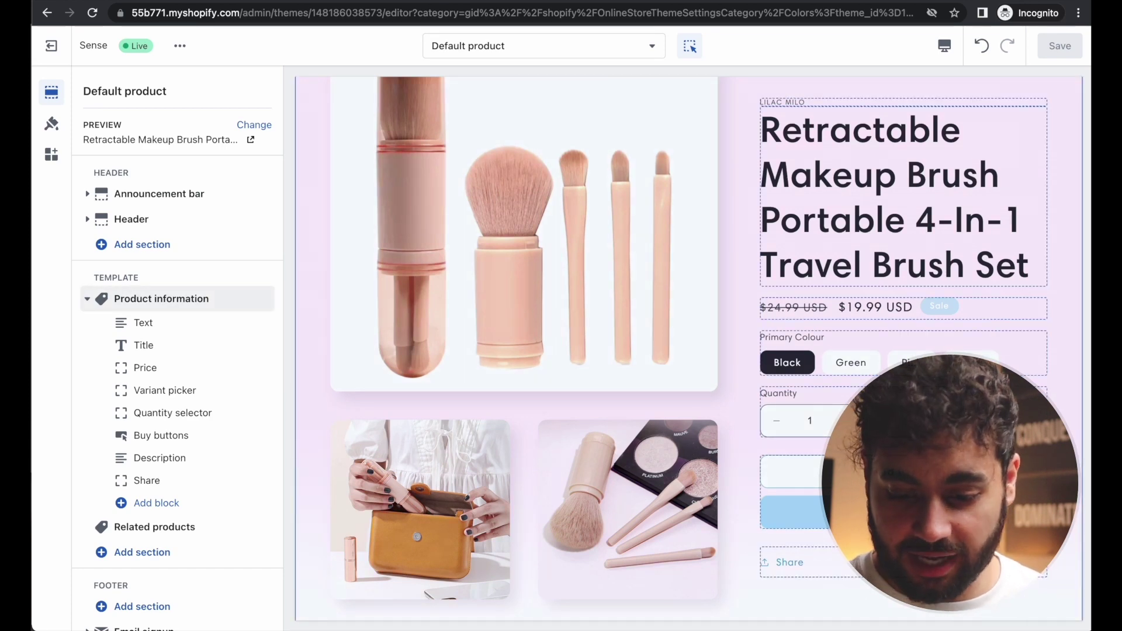
scroll(1061, 233, down, 7)
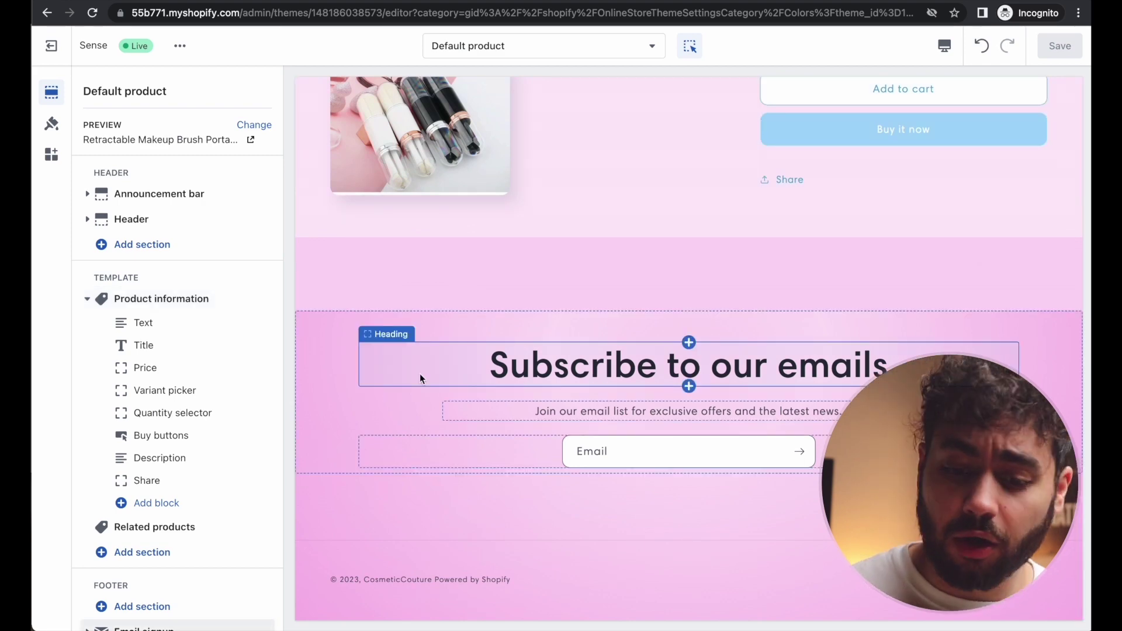
scroll(419, 374, up, 10)
scroll(420, 373, down, 6)
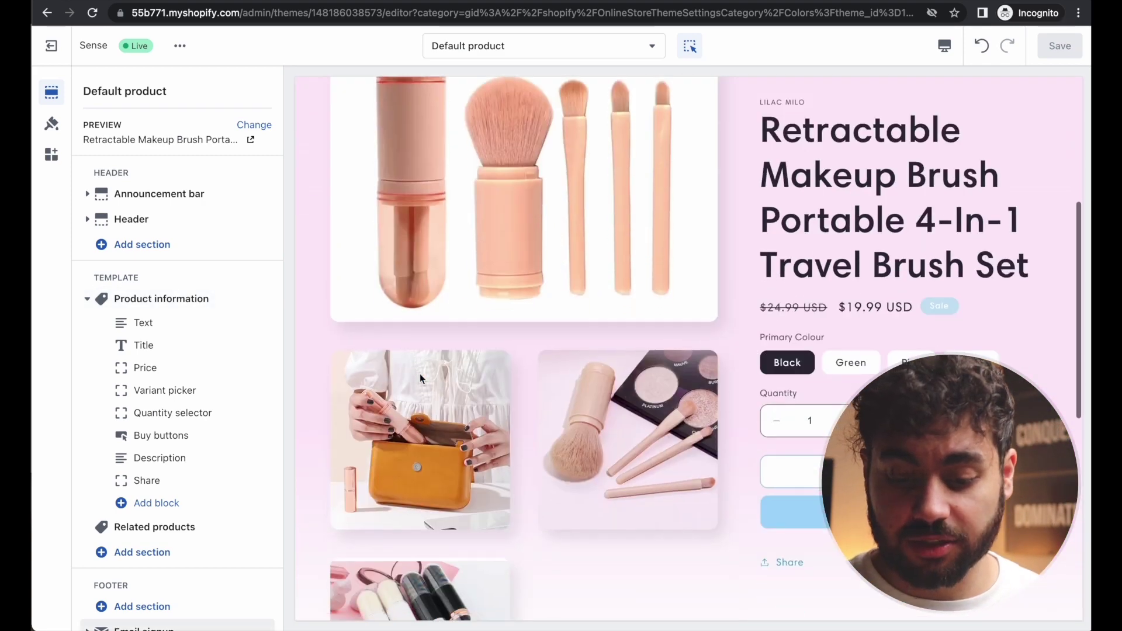
scroll(203, 431, down, 1)
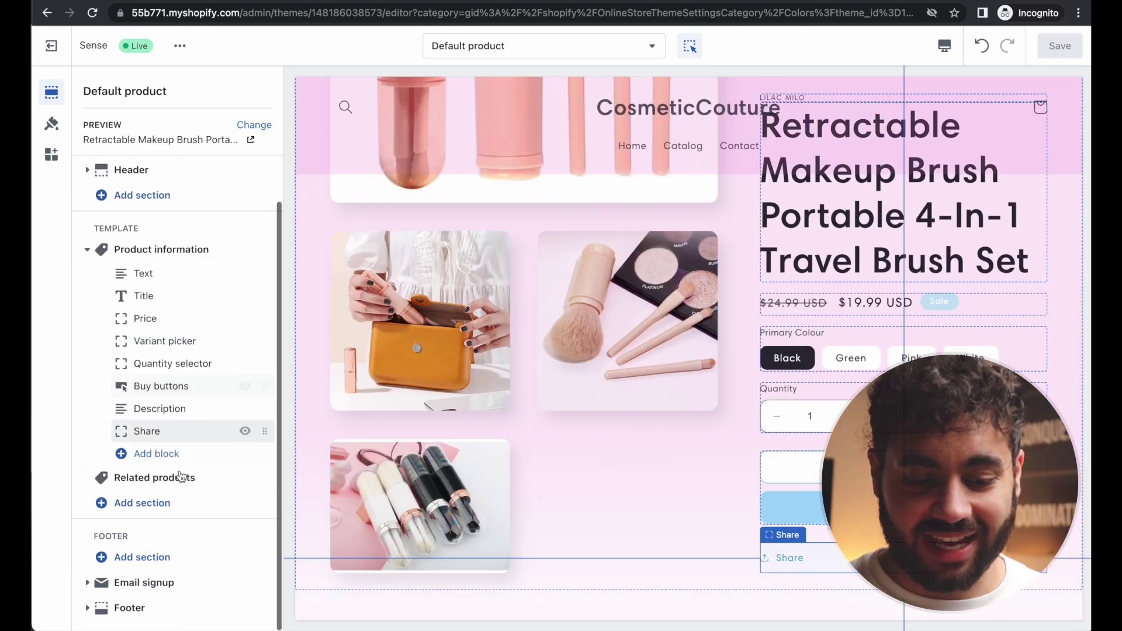
click(244, 478)
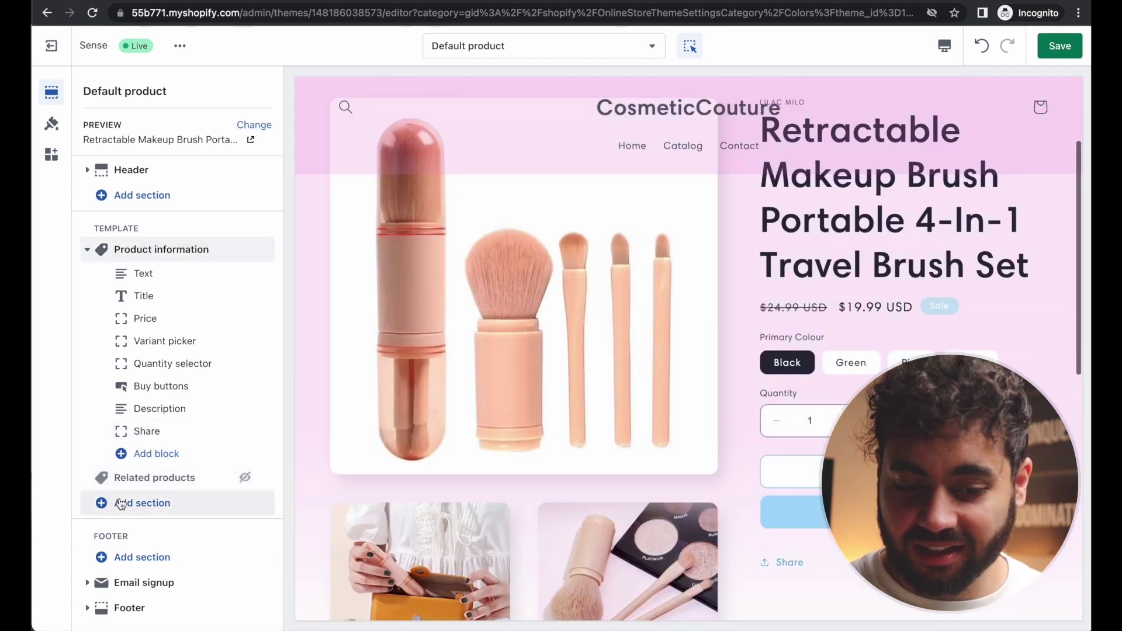
click(121, 504)
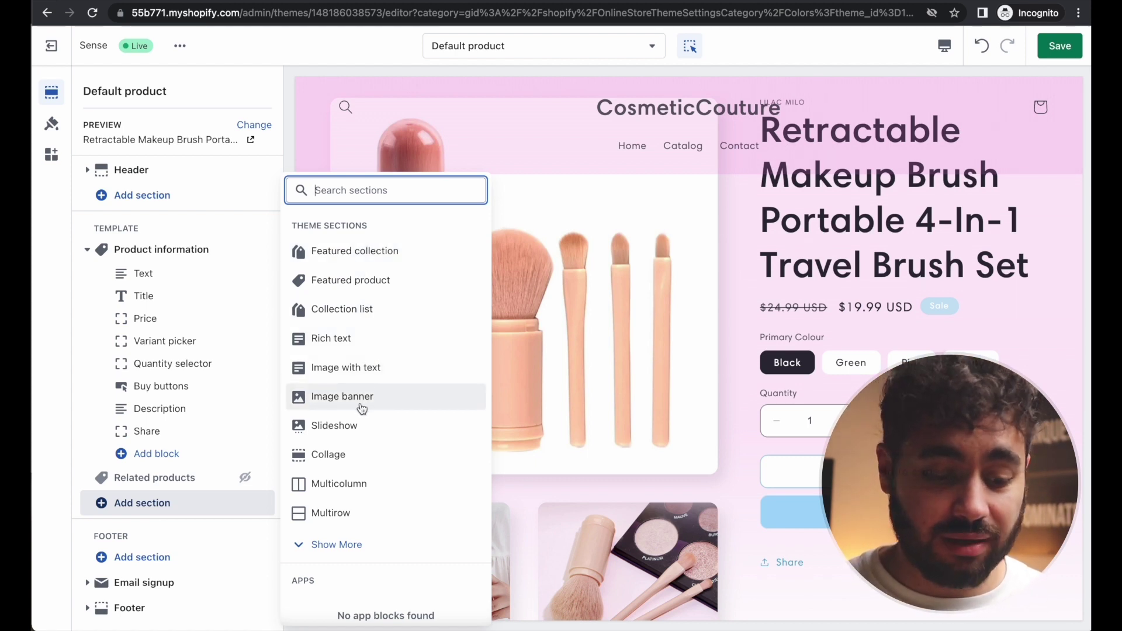
click(82, 423)
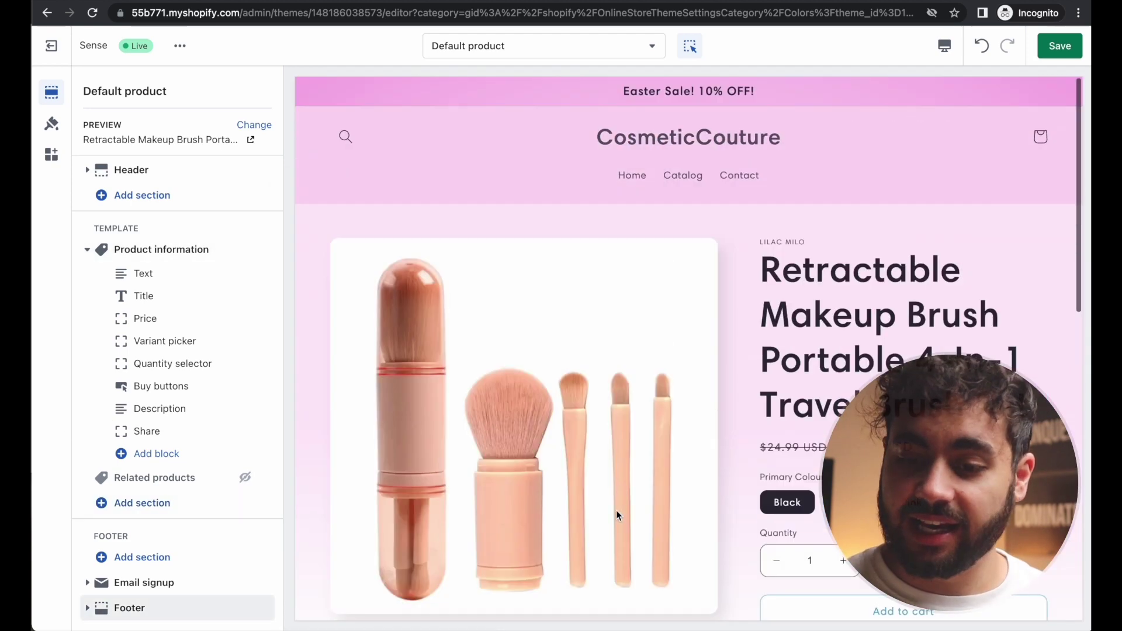
- Preview the product page at Mobile width and look over the Product information section settings
click(945, 46)
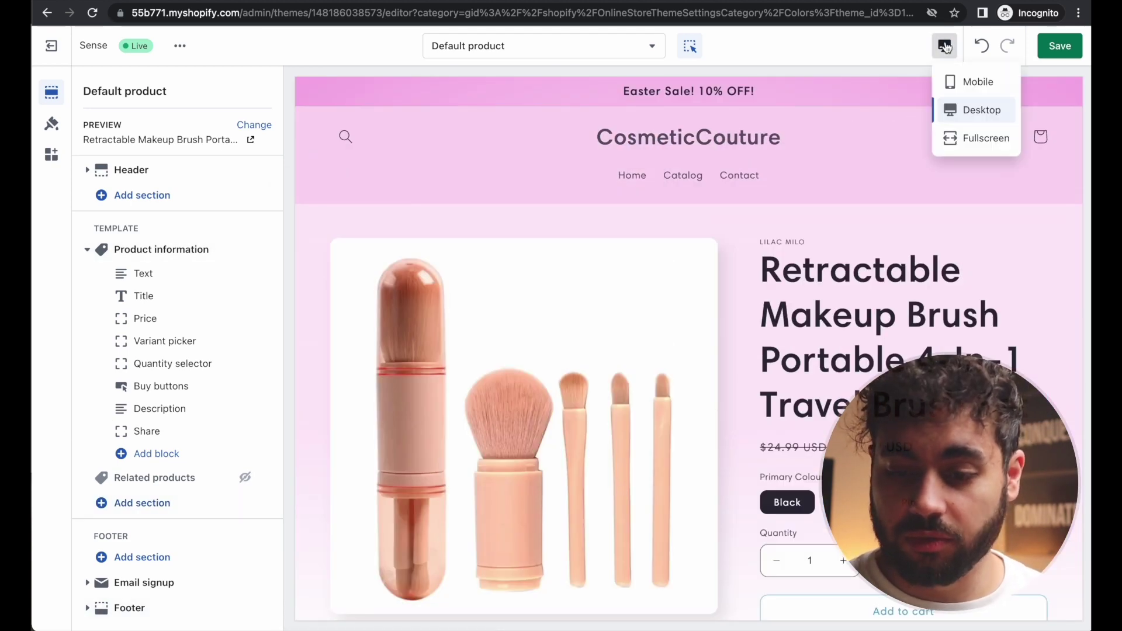
click(959, 93)
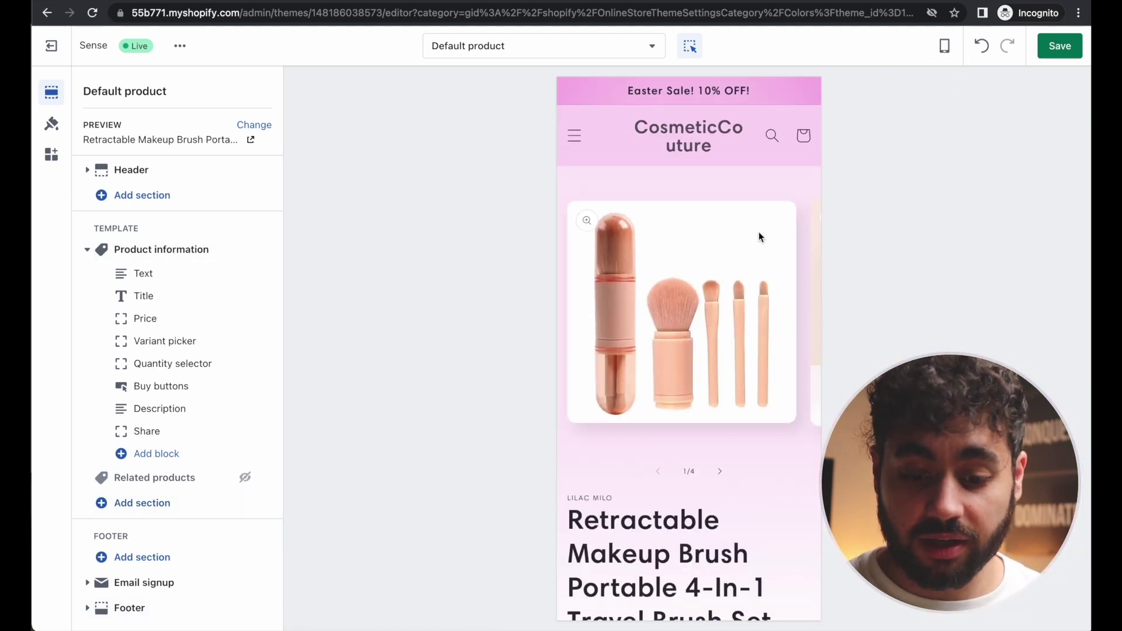
scroll(734, 244, down, 1)
scroll(732, 240, down, 1)
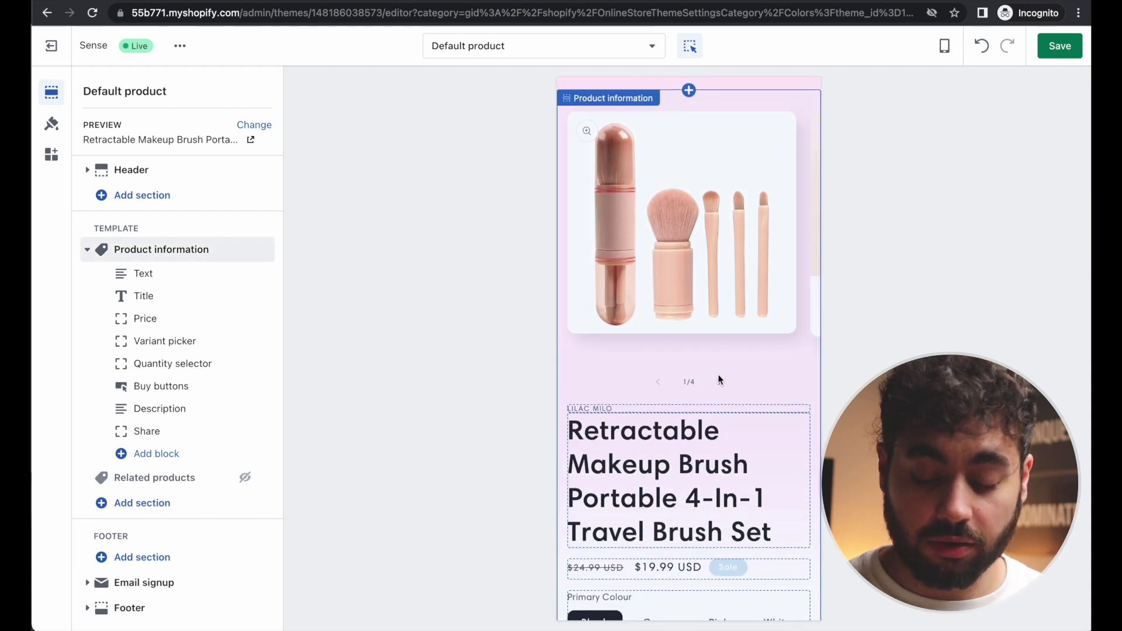
click(719, 380)
scroll(693, 332, down, 5)
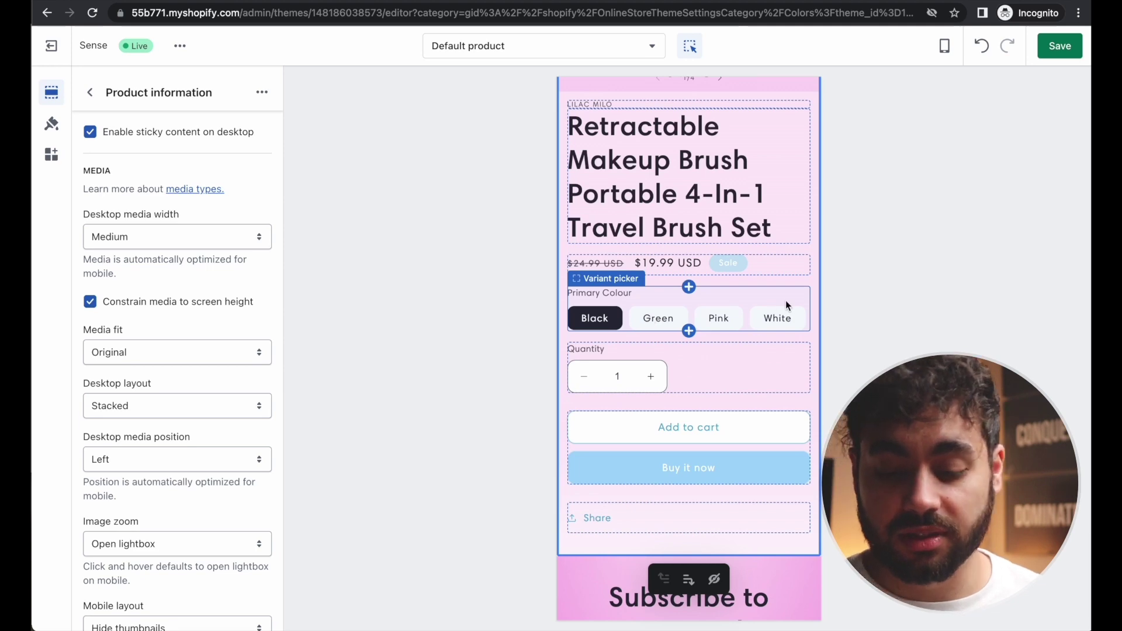
scroll(777, 292, down, 4)
scroll(754, 252, up, 10)
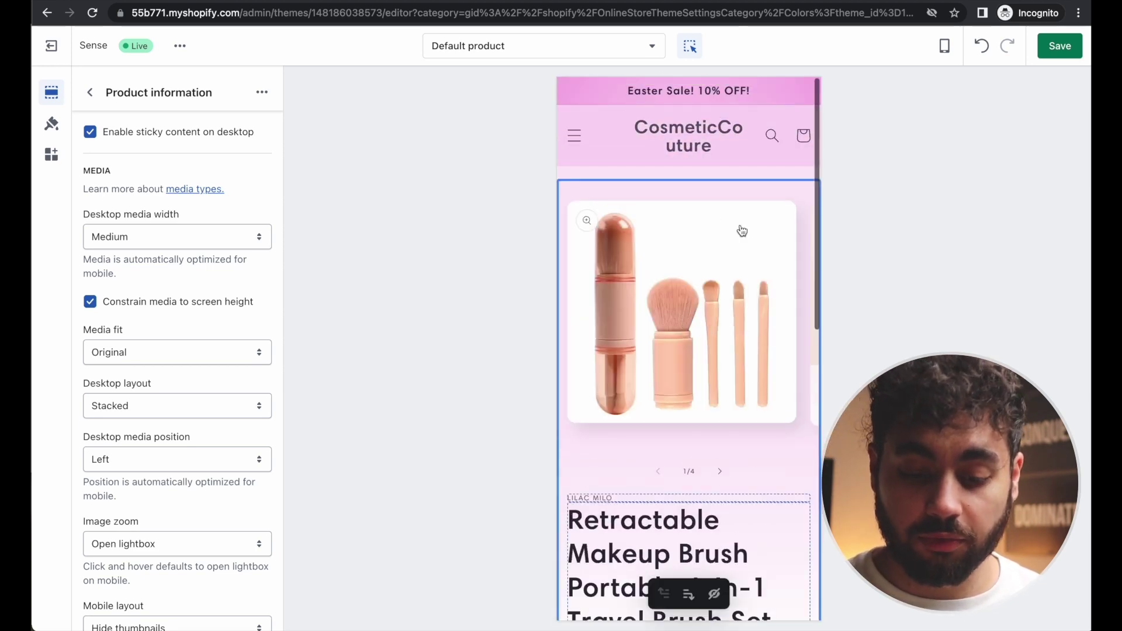
scroll(742, 231, down, 5)
scroll(713, 175, up, 5)
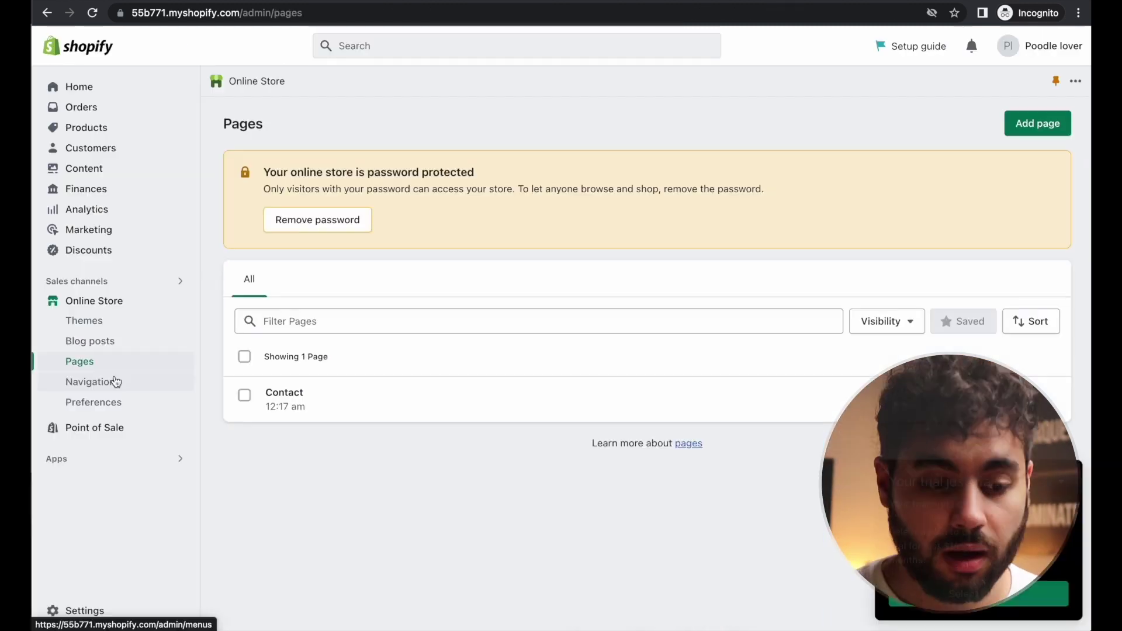
- Open the Retractable Makeup Brush product, click into its empty Description, then switch to AliExpress
click(110, 128)
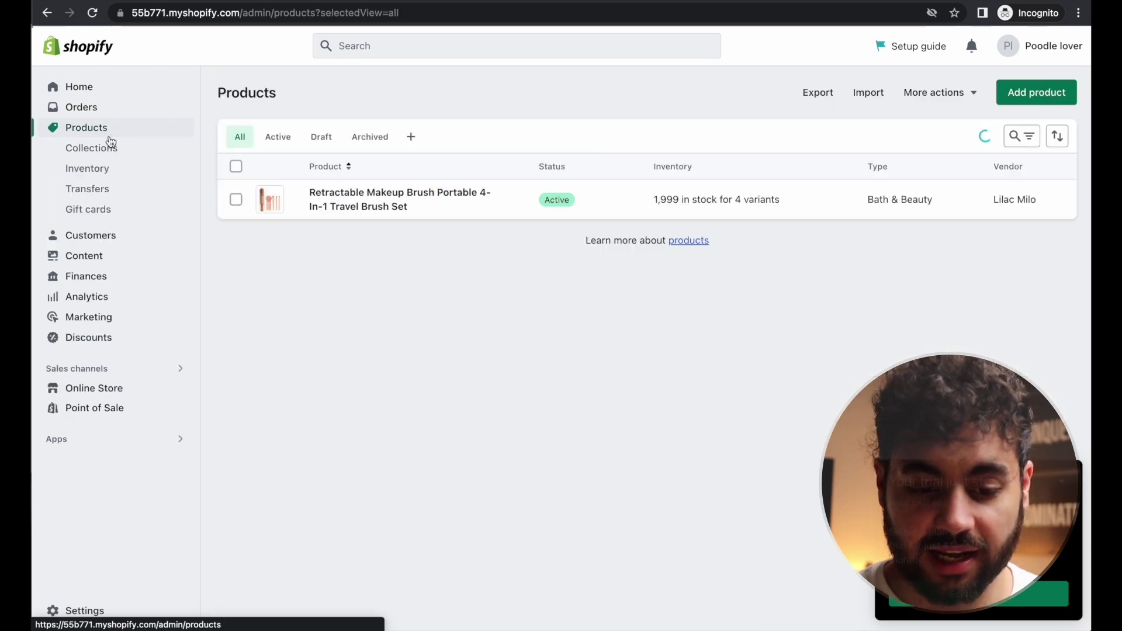
click(448, 201)
scroll(446, 200, down, 1)
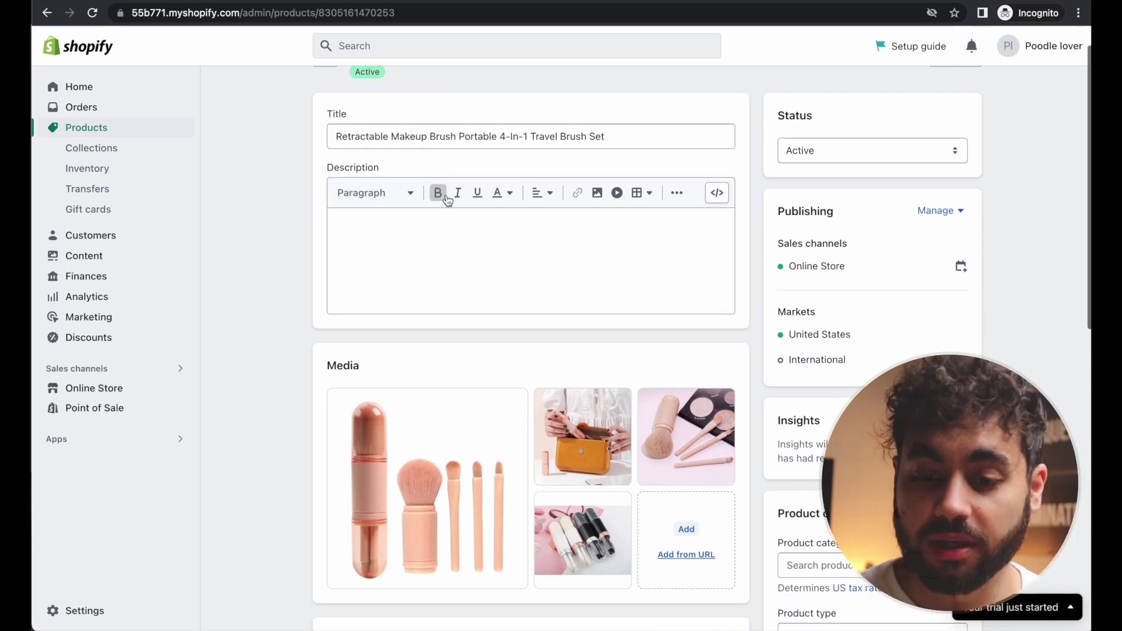
click(413, 256)
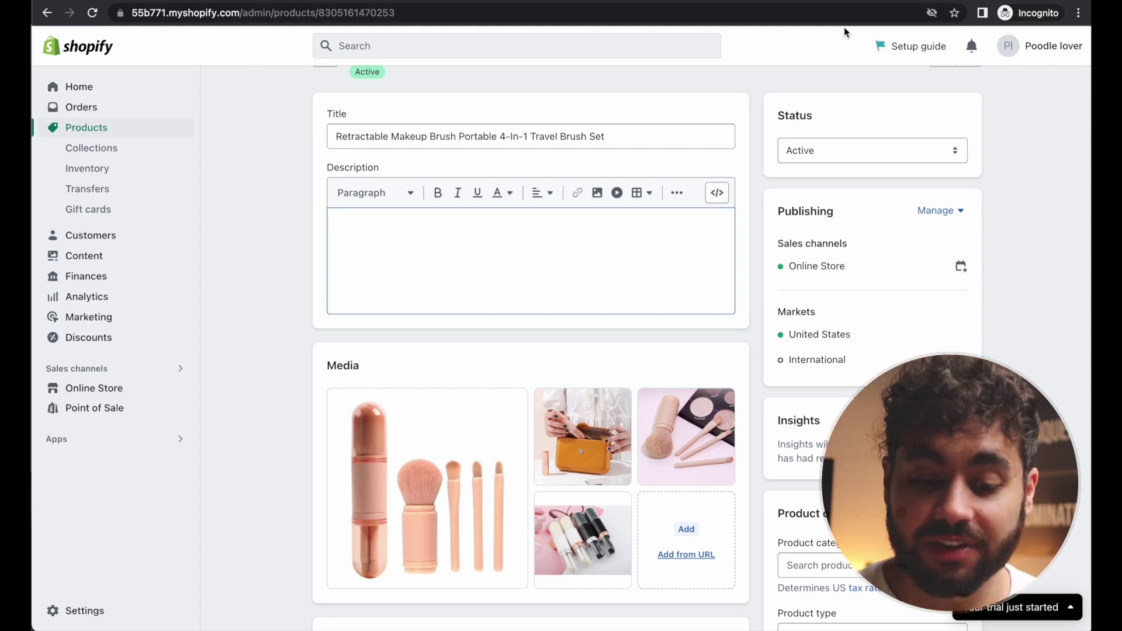
key(ctrl+Tab)
- Review the AliExpress brush listing's description, Specifications and Customer Reviews
scroll(727, 276, down, 20)
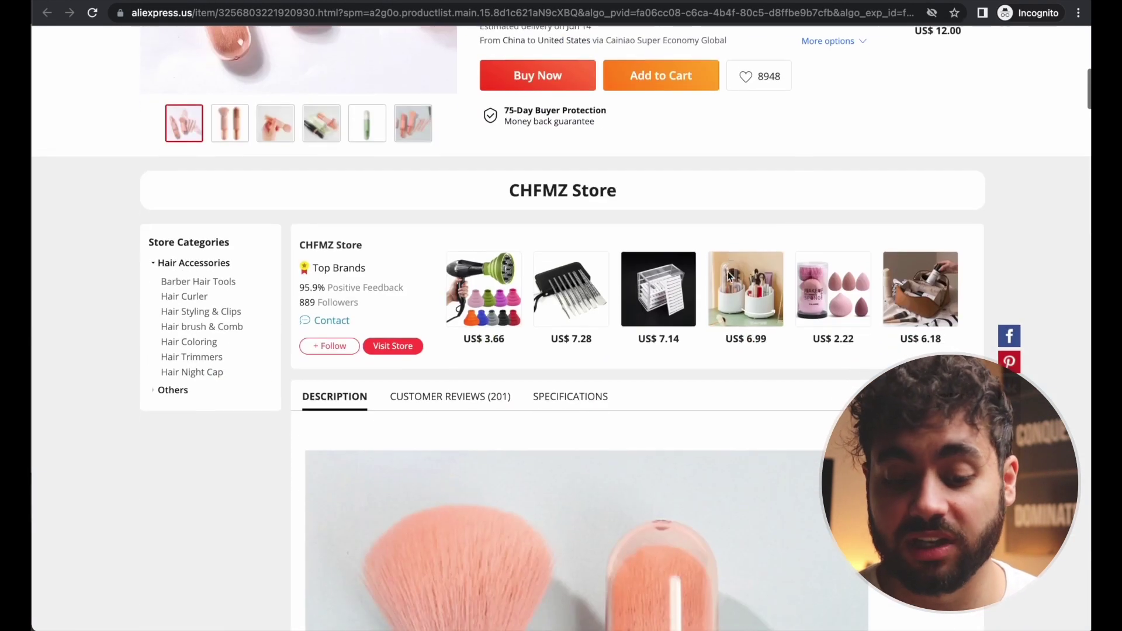
scroll(728, 272, down, 20)
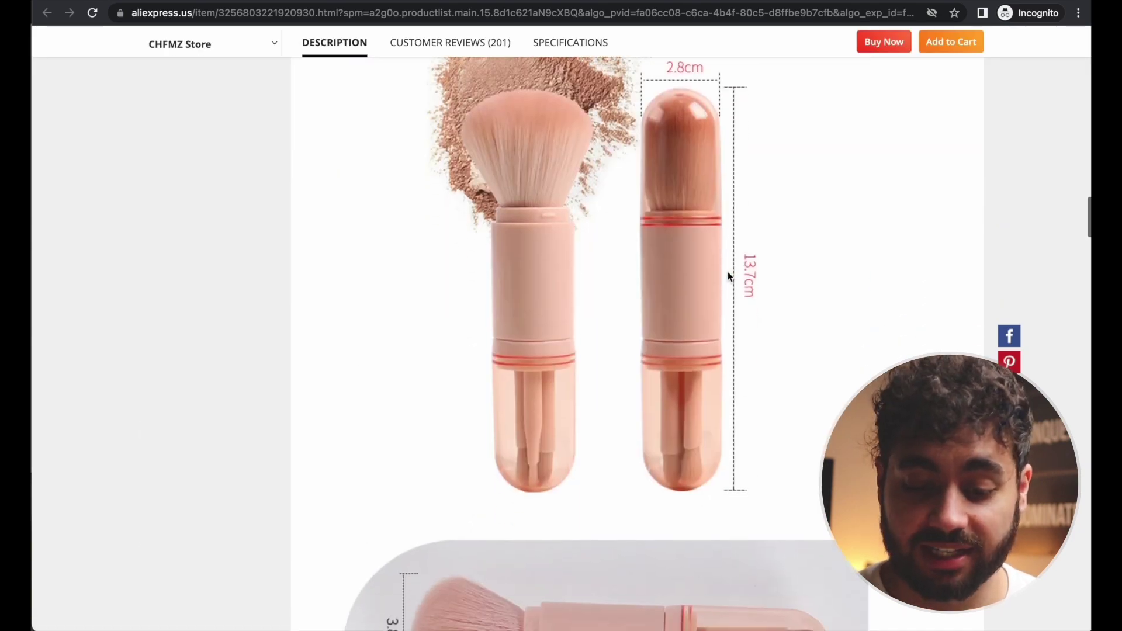
scroll(728, 276, down, 20)
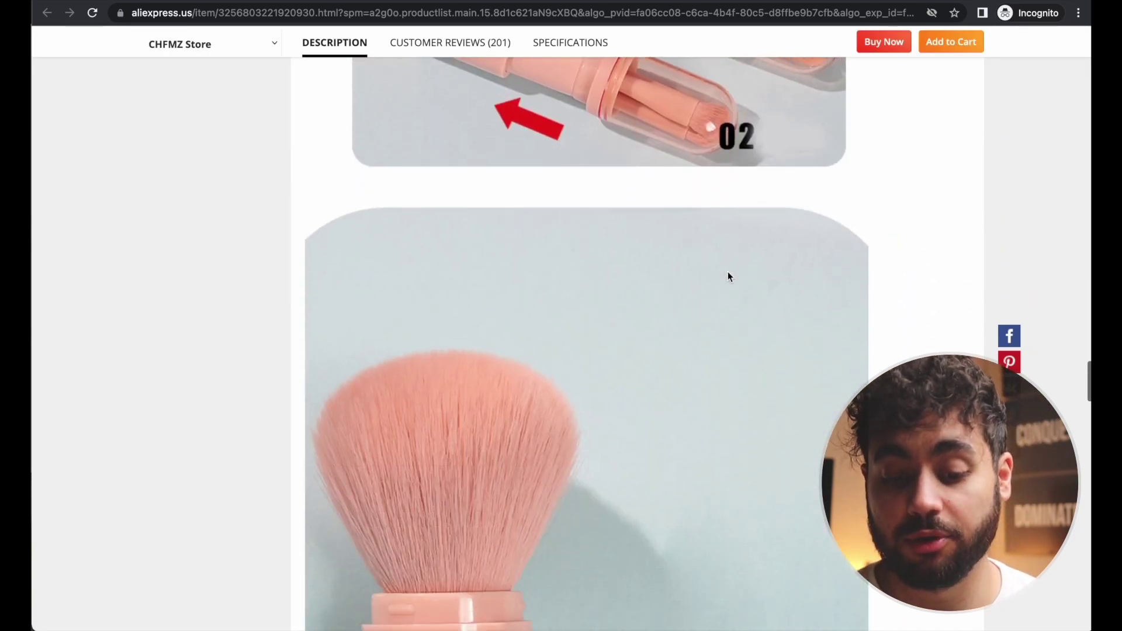
scroll(728, 277, up, 20)
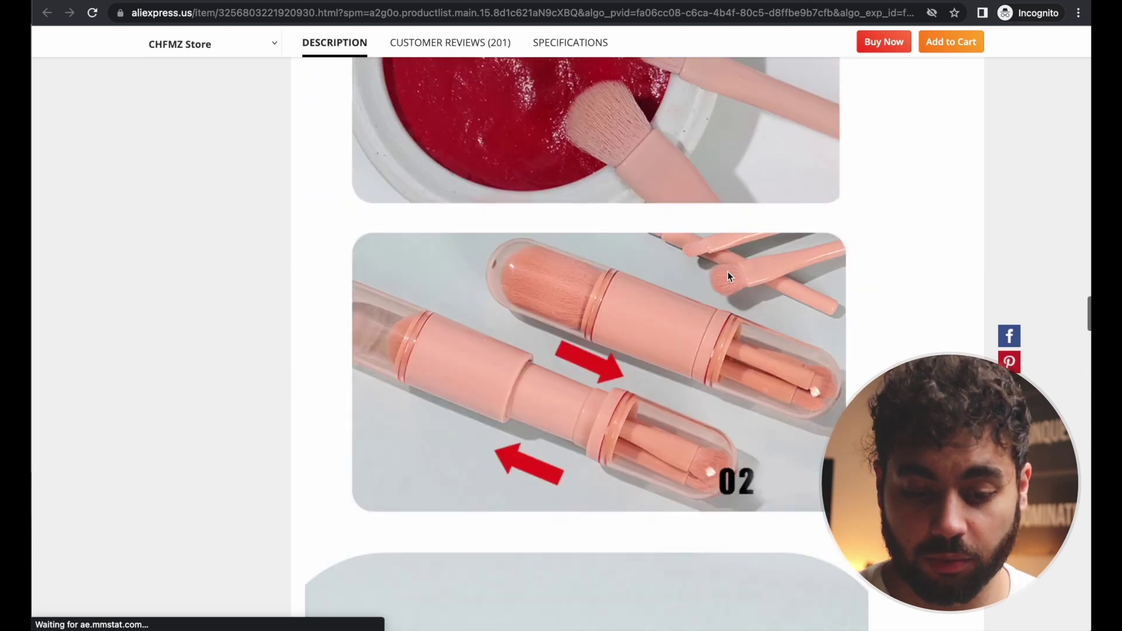
scroll(728, 271, down, 15)
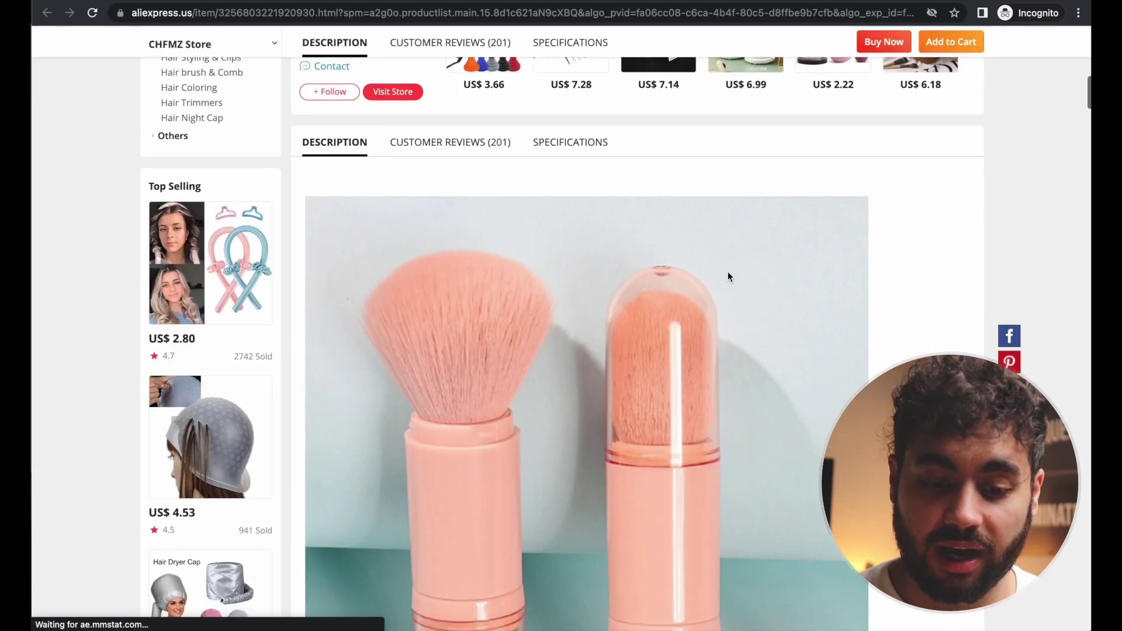
scroll(728, 271, up, 2)
click(599, 255)
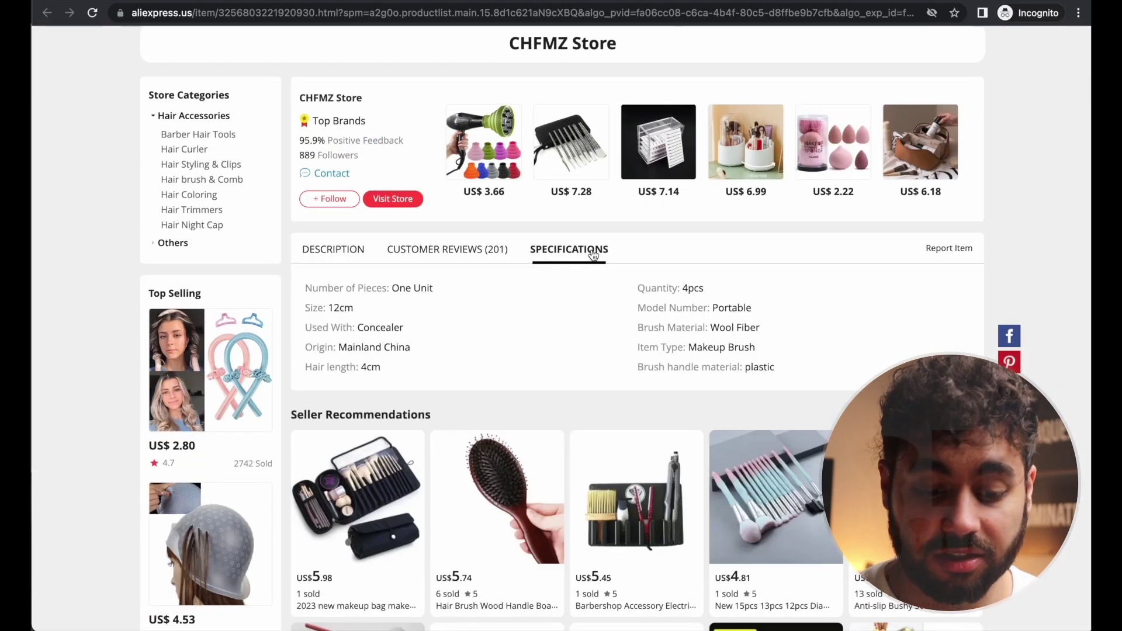
click(455, 255)
click(337, 258)
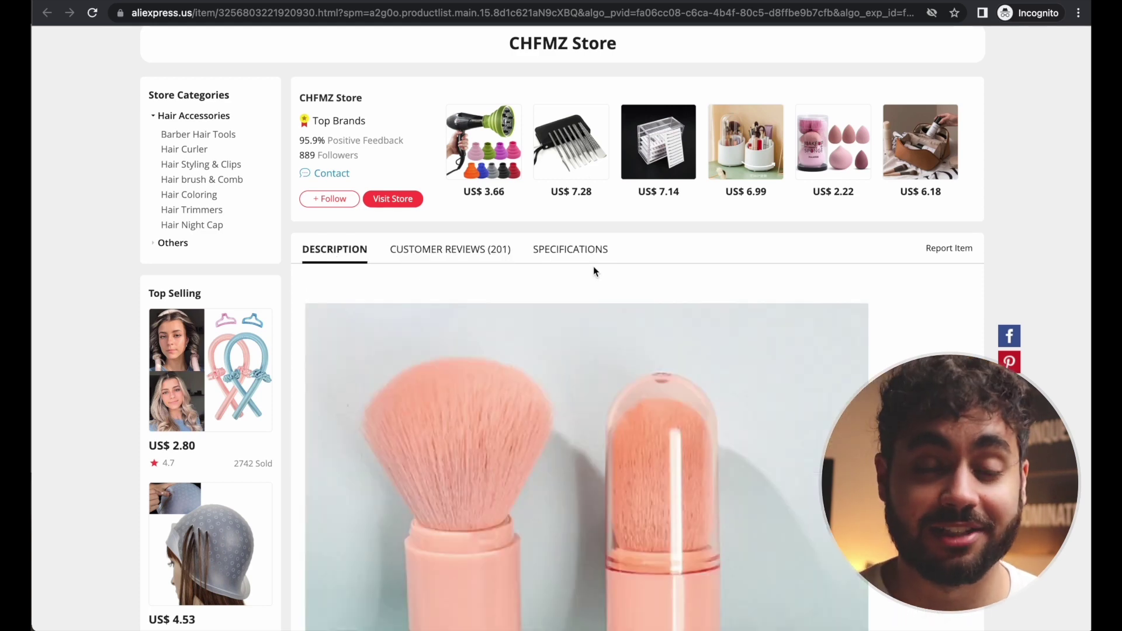
scroll(594, 265, up, 8)
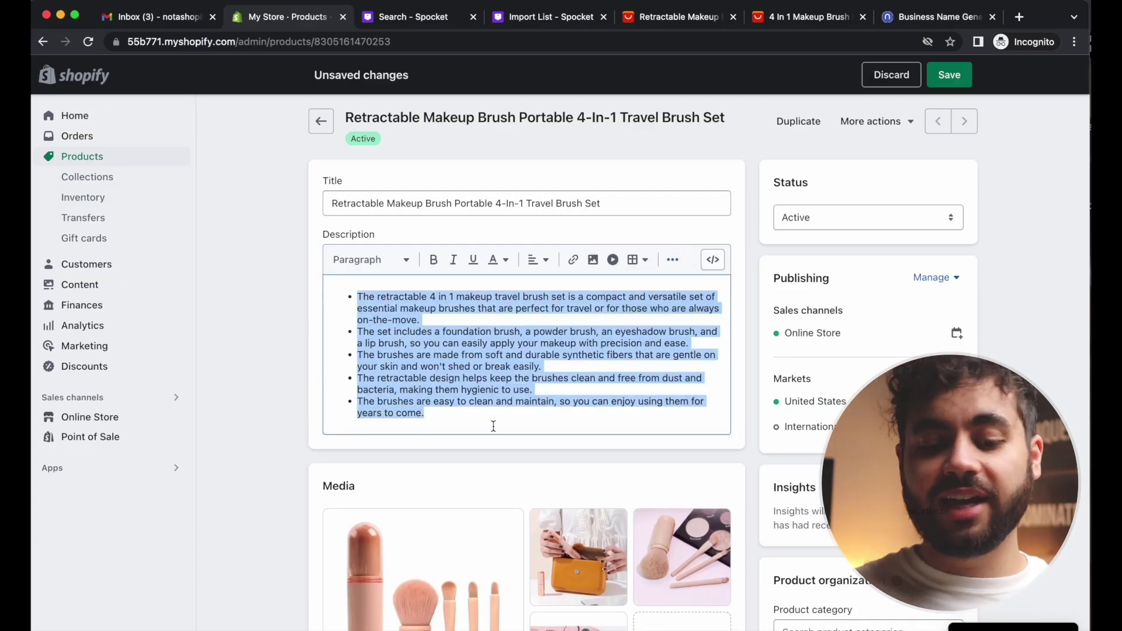
- Save the brush set's new five-bullet product description
click(489, 422)
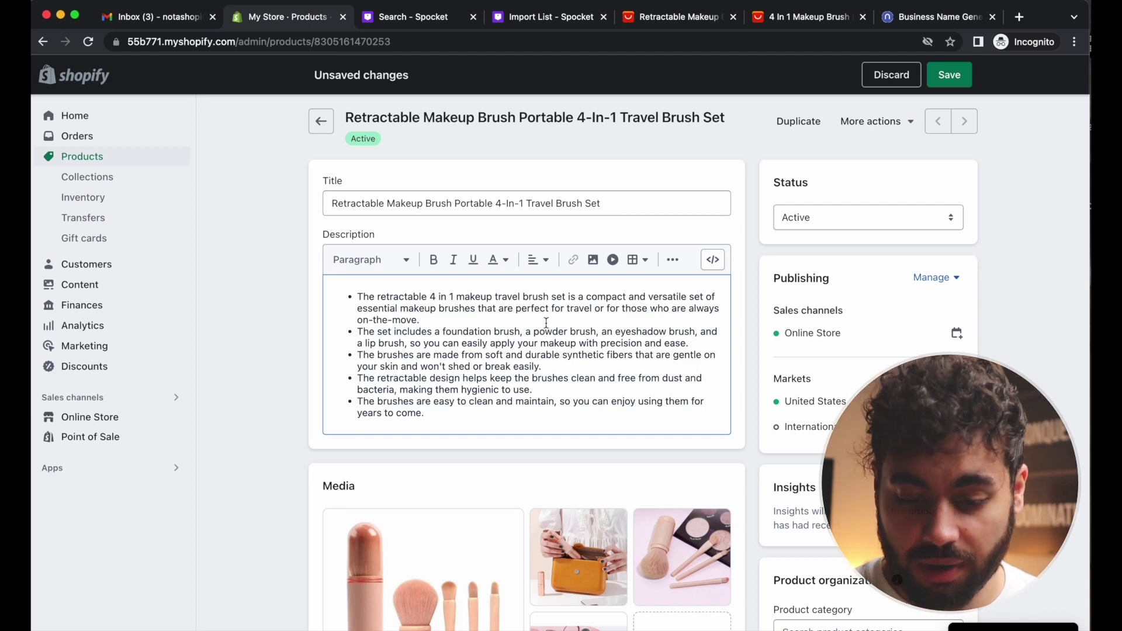
scroll(546, 323, down, 8)
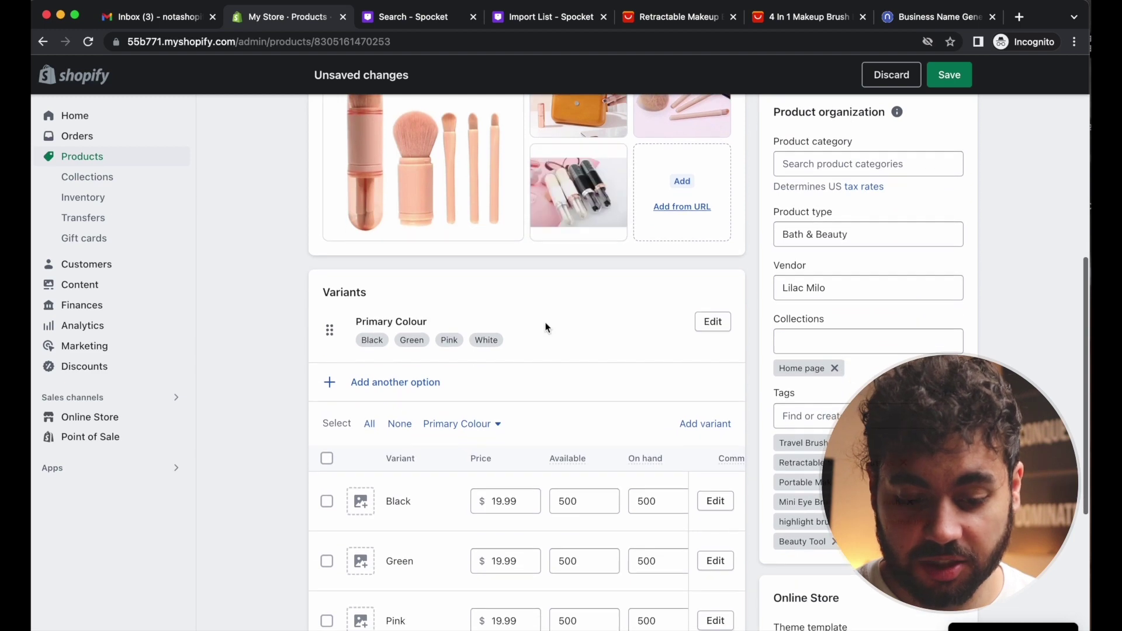
scroll(547, 327, down, 5)
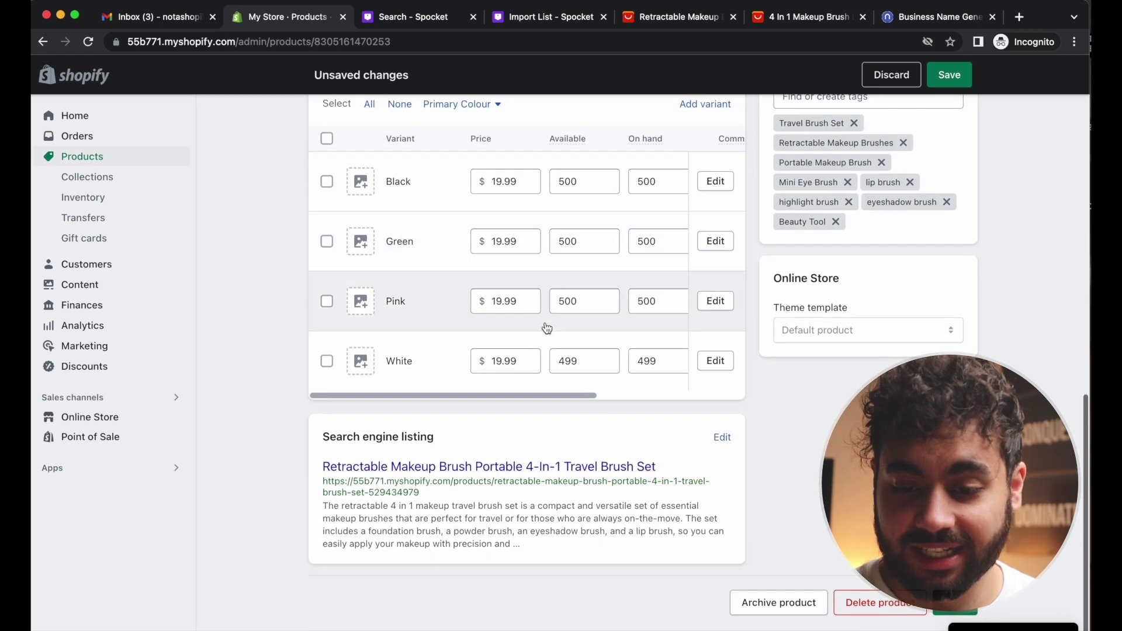
scroll(547, 327, up, 13)
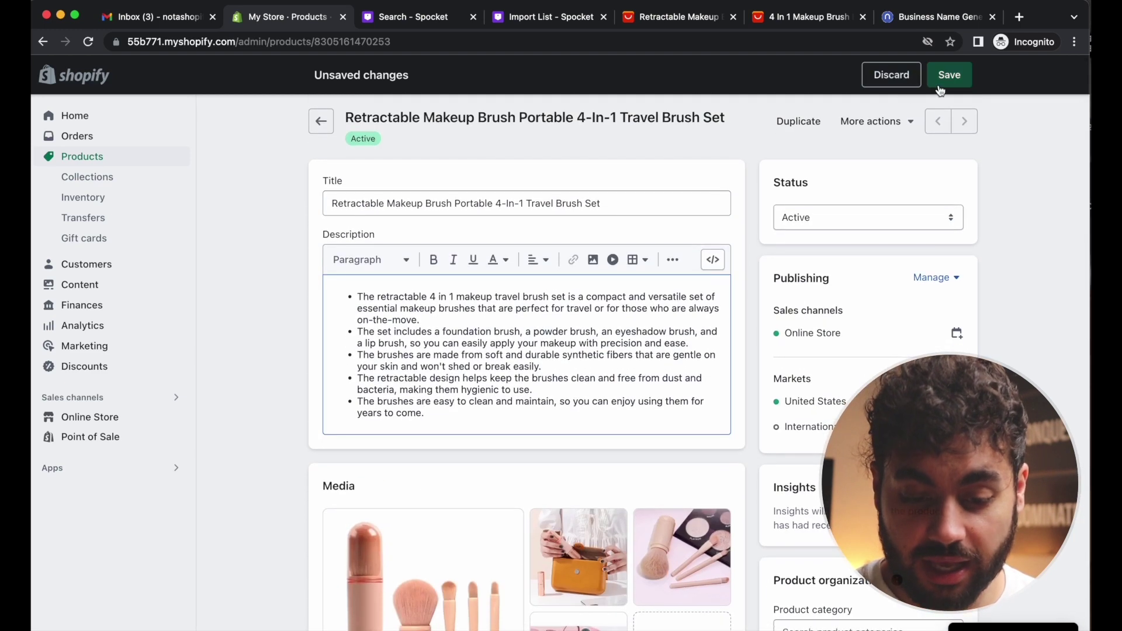
click(942, 78)
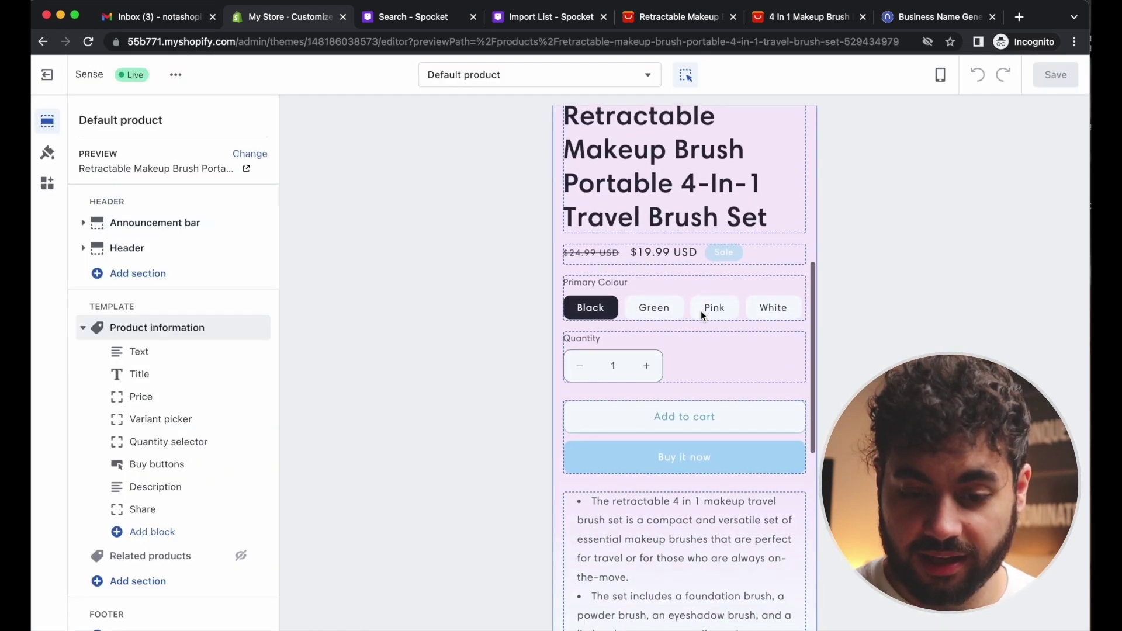
- Inspect the product template's Share block settings, then go to the store's Pages list
scroll(700, 311, down, 5)
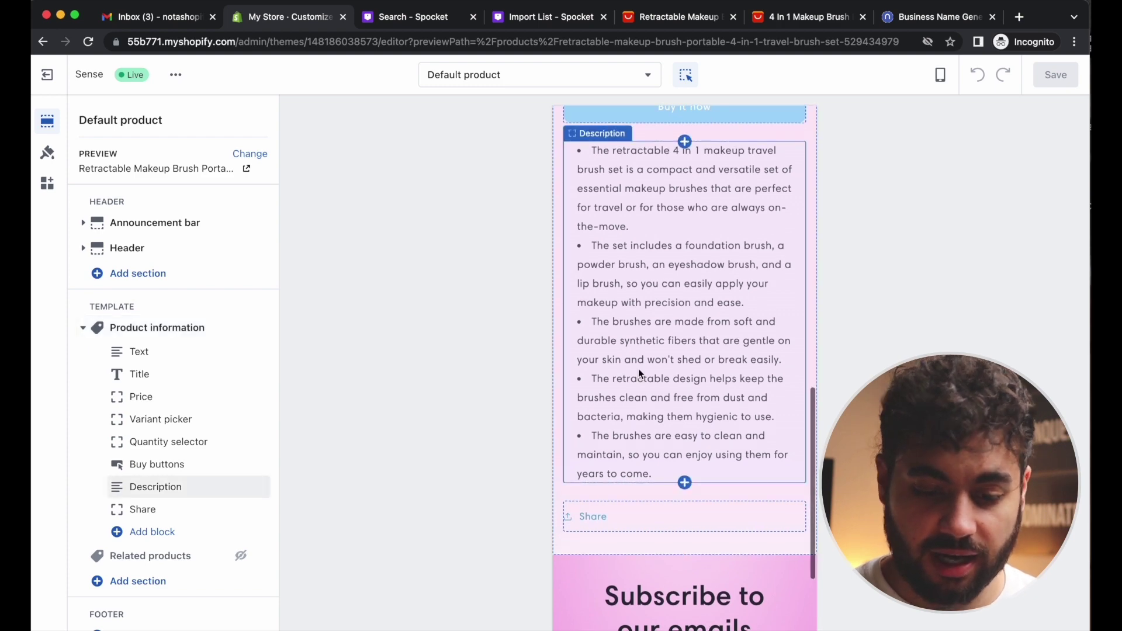
scroll(639, 371, down, 3)
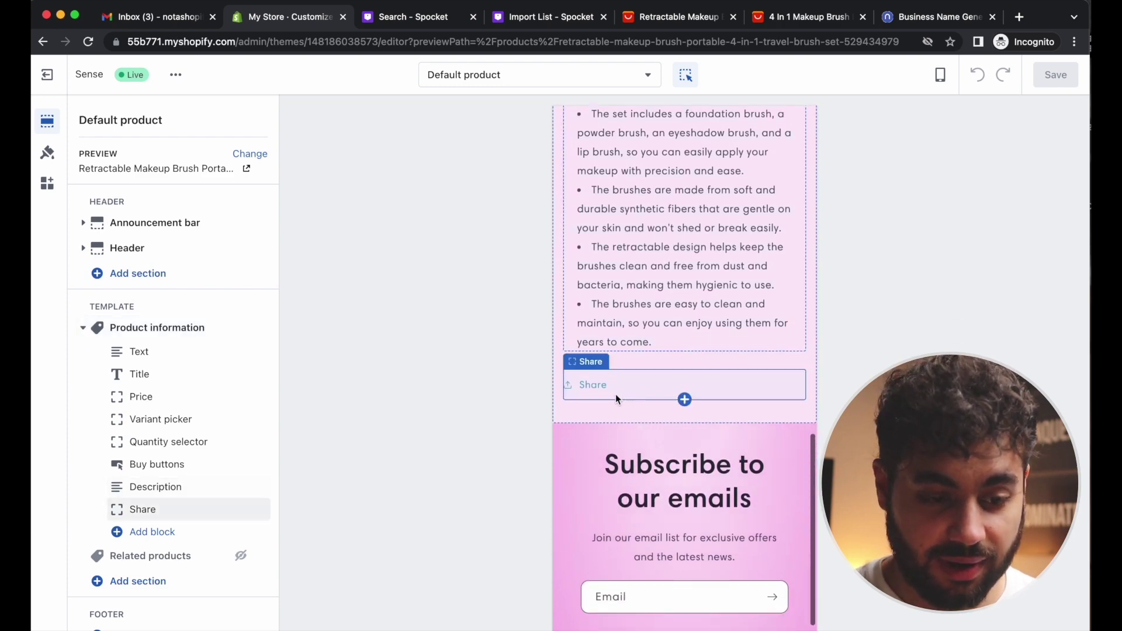
click(615, 394)
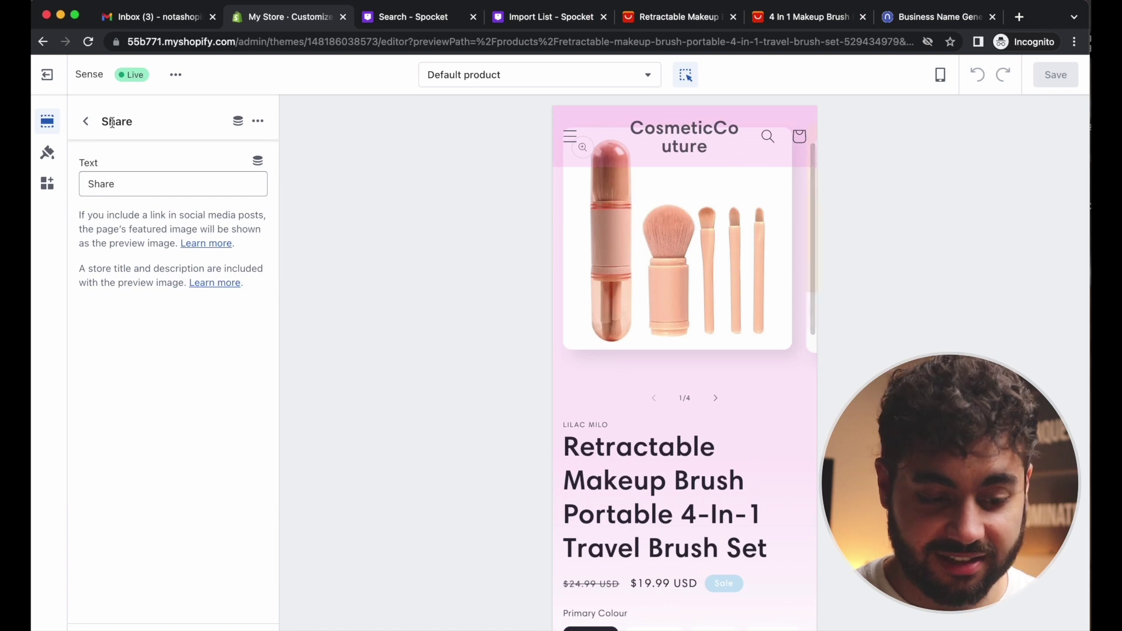
click(85, 121)
click(125, 389)
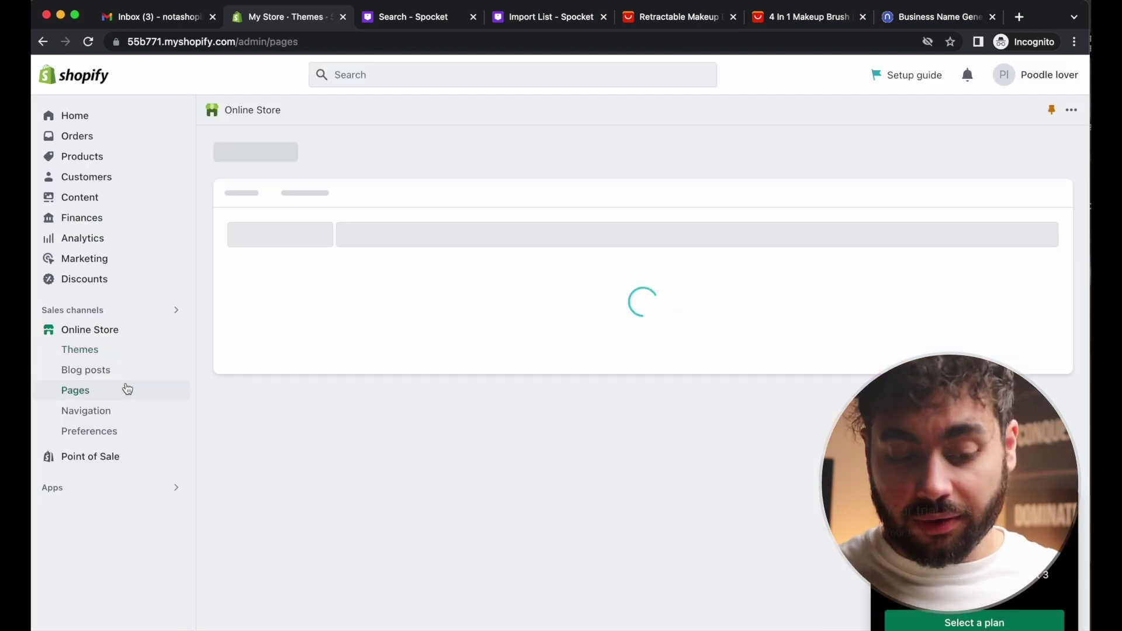
- Open the Main menu and rename its Catalog item to 'Buy Now'
click(110, 415)
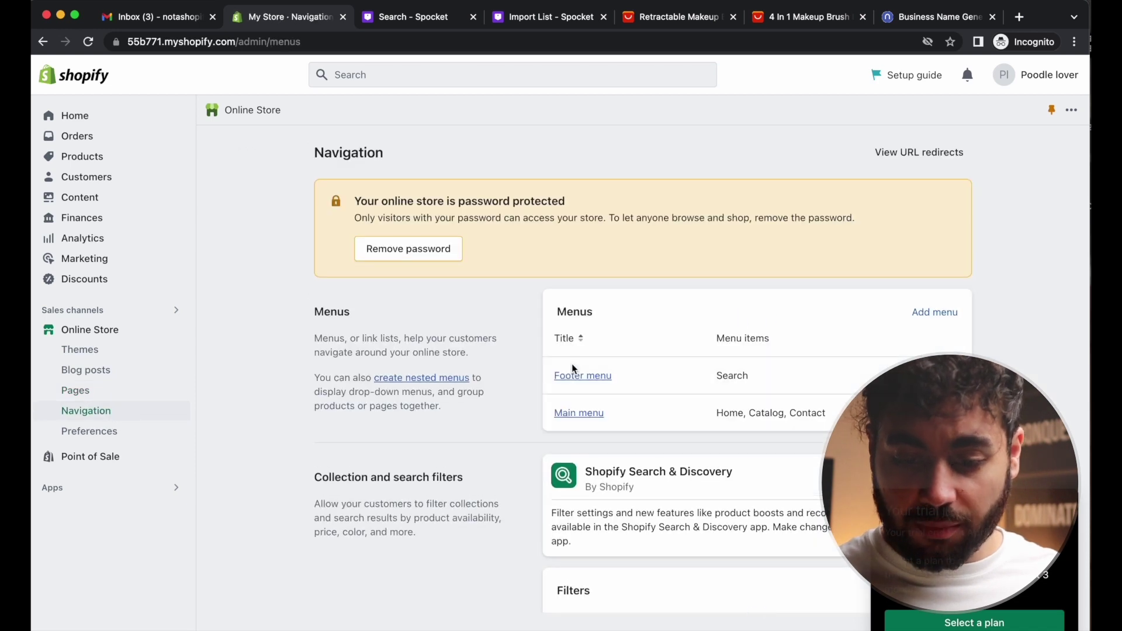
scroll(662, 304, down, 2)
scroll(661, 300, down, 2)
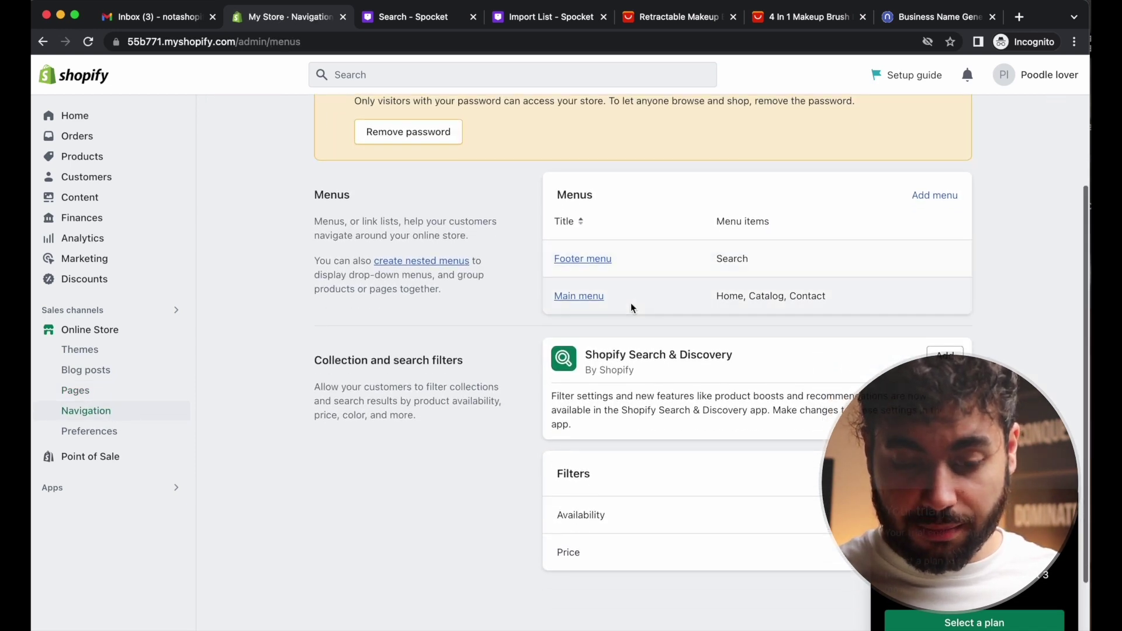
click(581, 296)
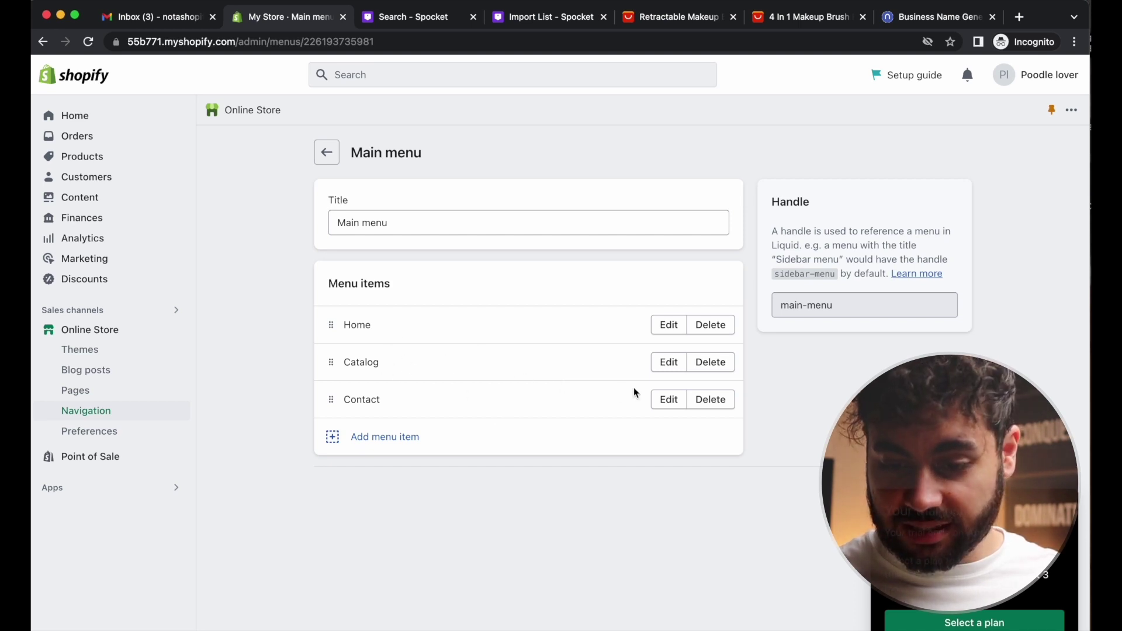
click(668, 364)
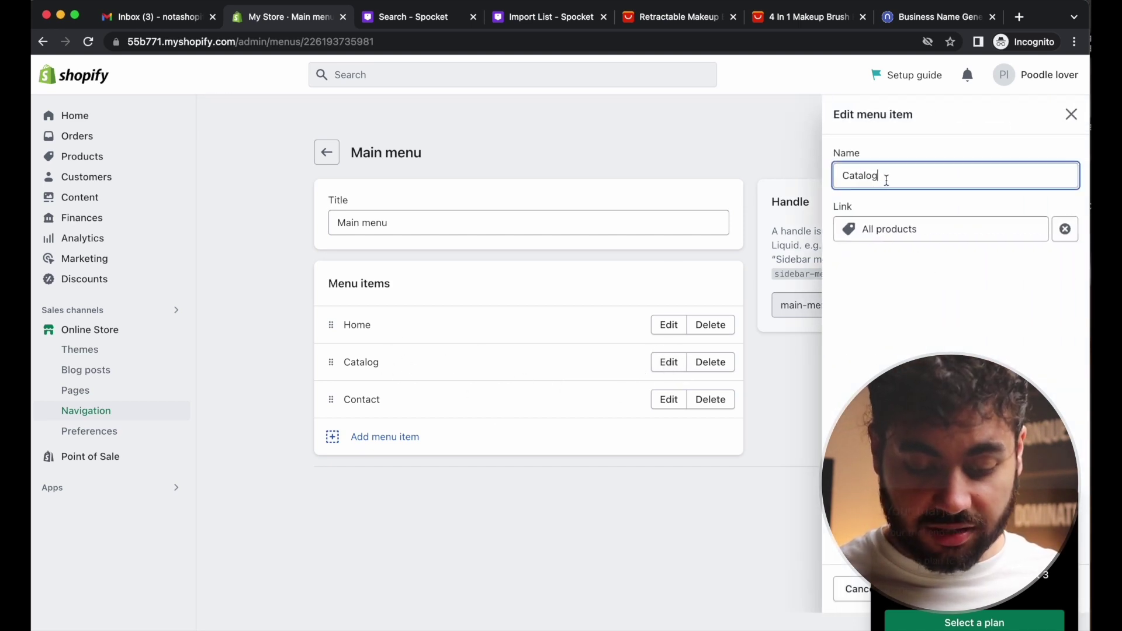
drag(887, 180, 788, 173)
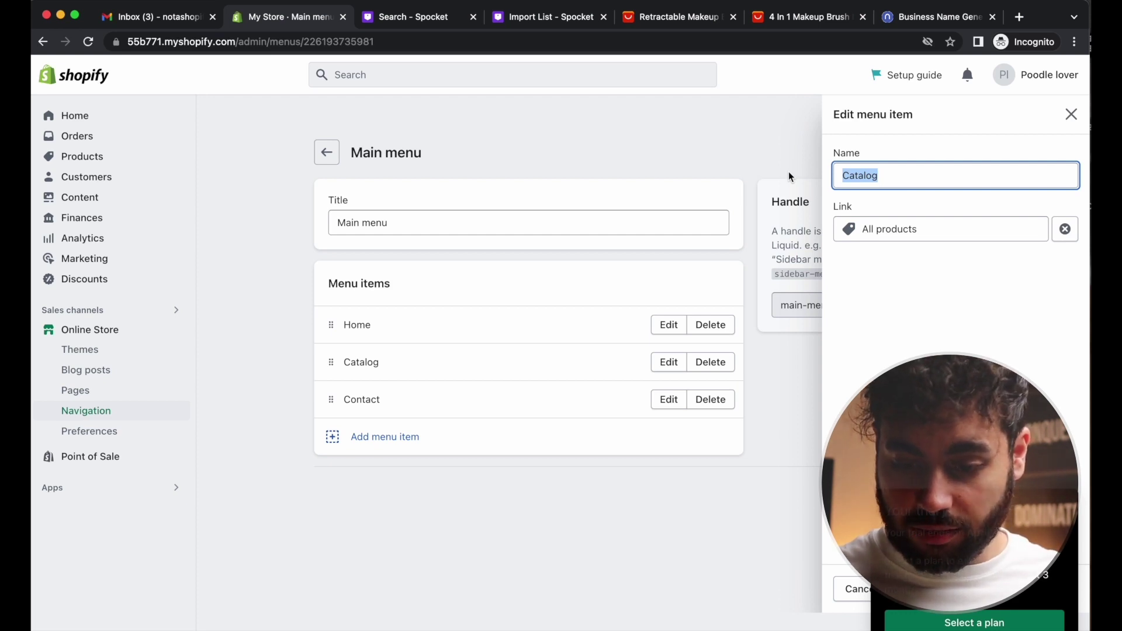
text(Buy Now)
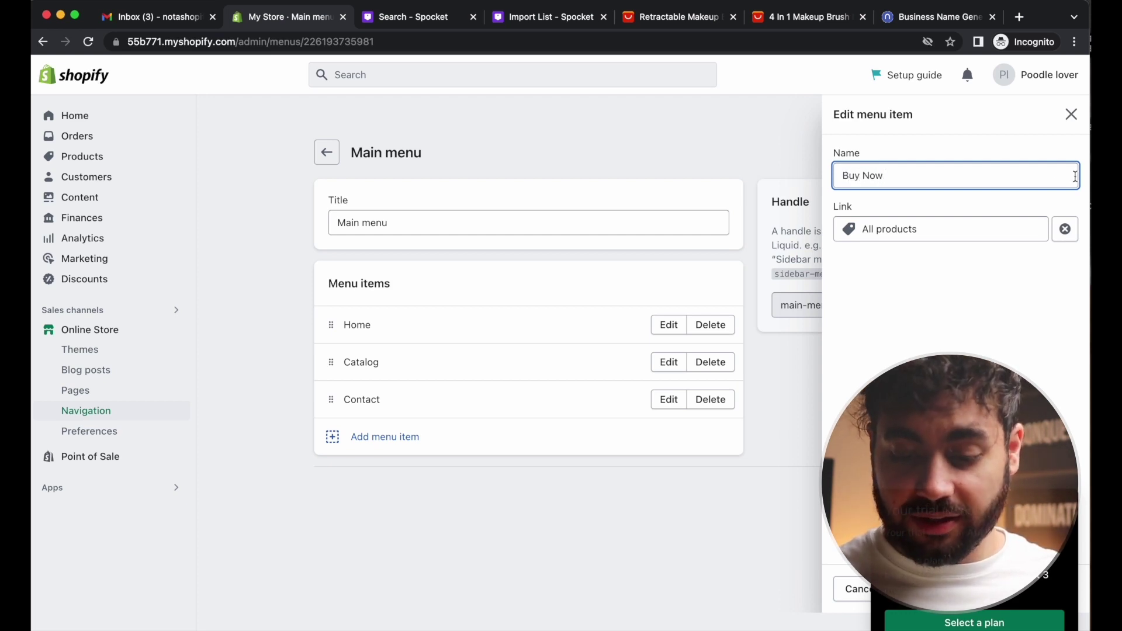
- Link the Buy Now item to the Retractable Makeup Brush product and apply the change
click(985, 232)
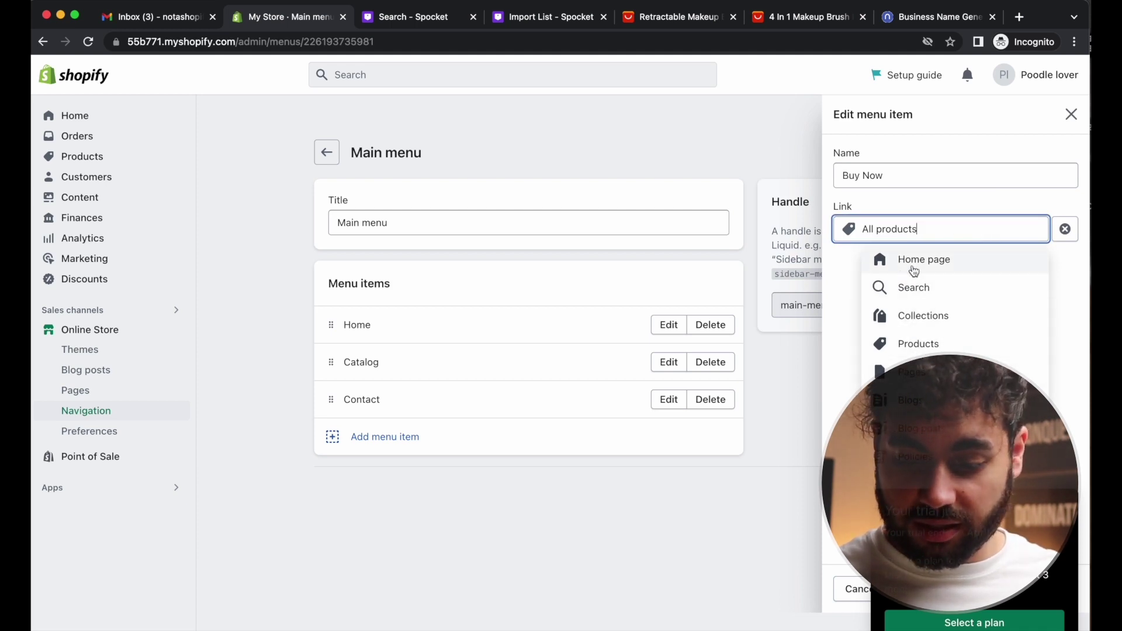
click(849, 282)
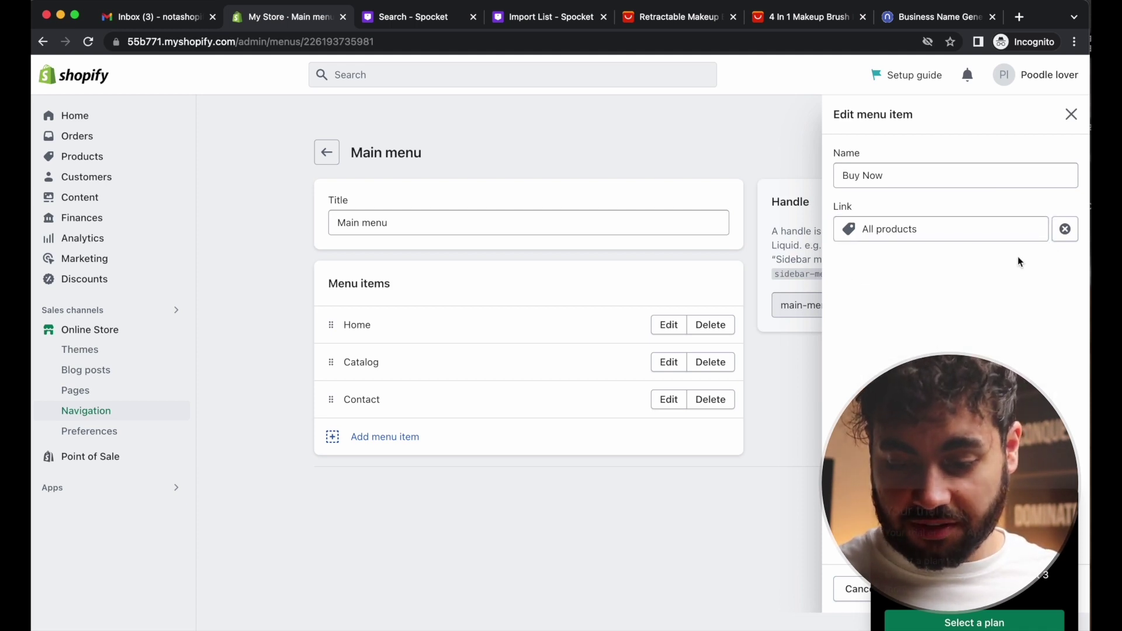
click(1000, 229)
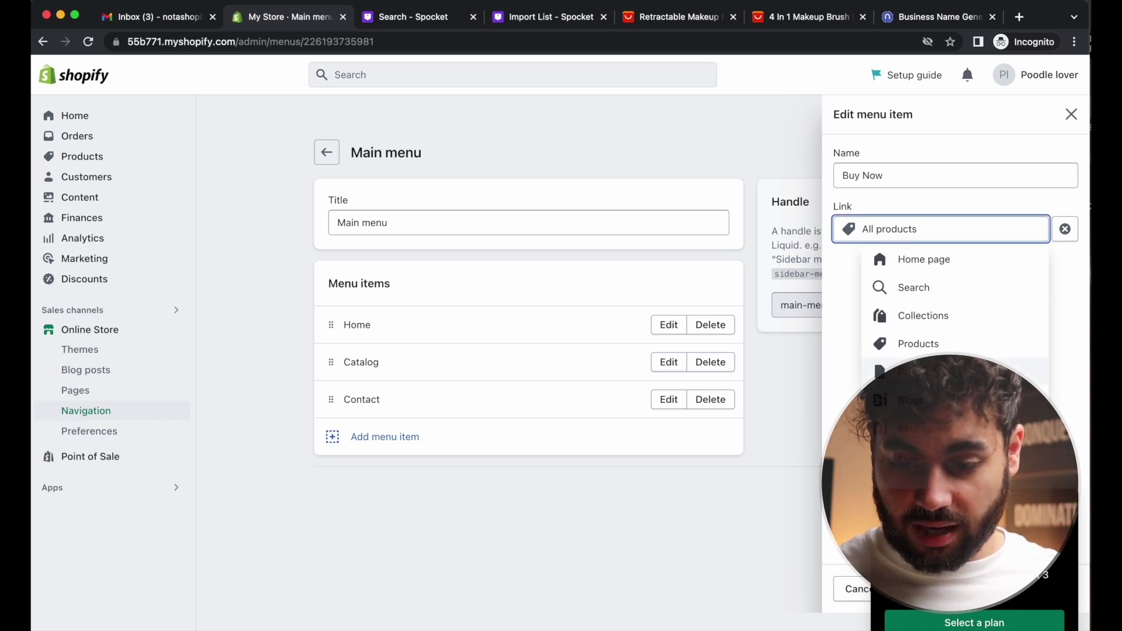
click(941, 343)
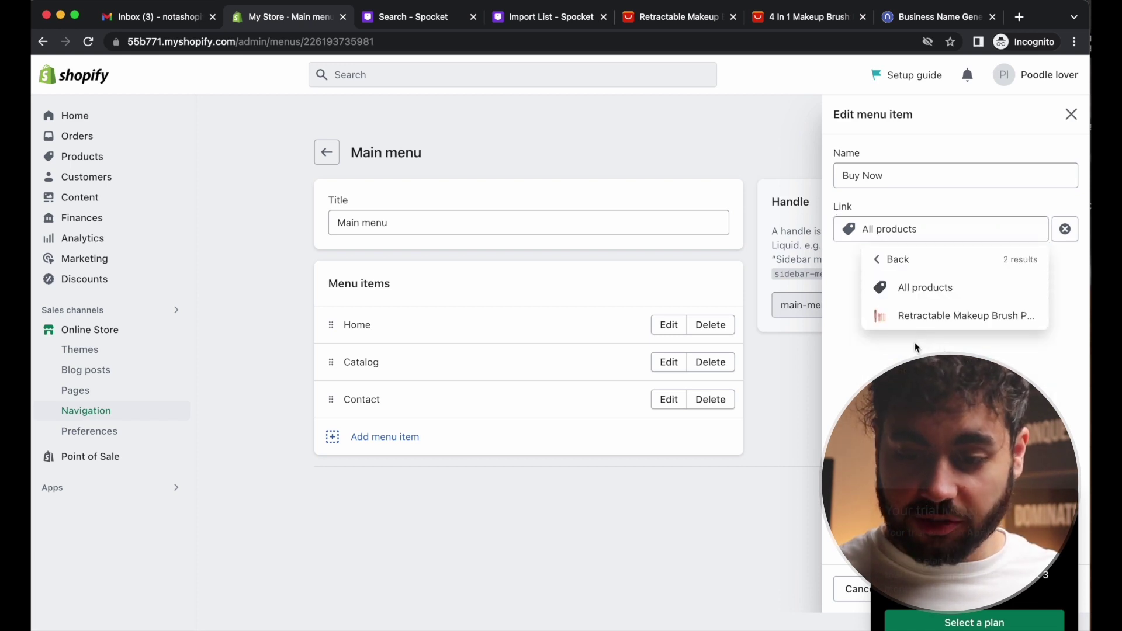
click(927, 316)
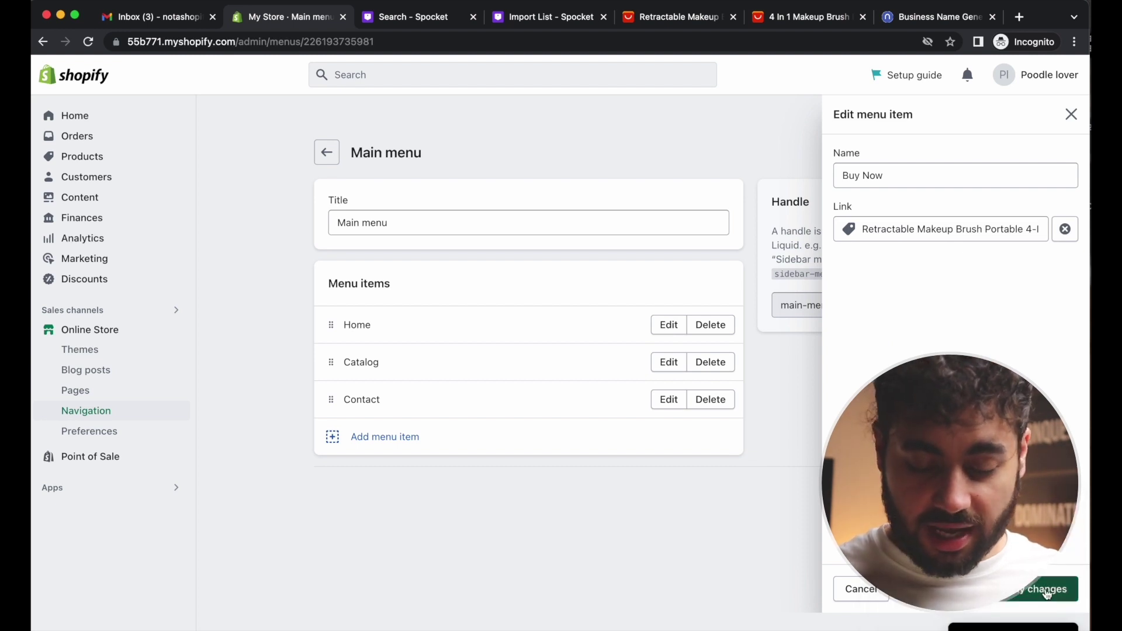
click(1047, 591)
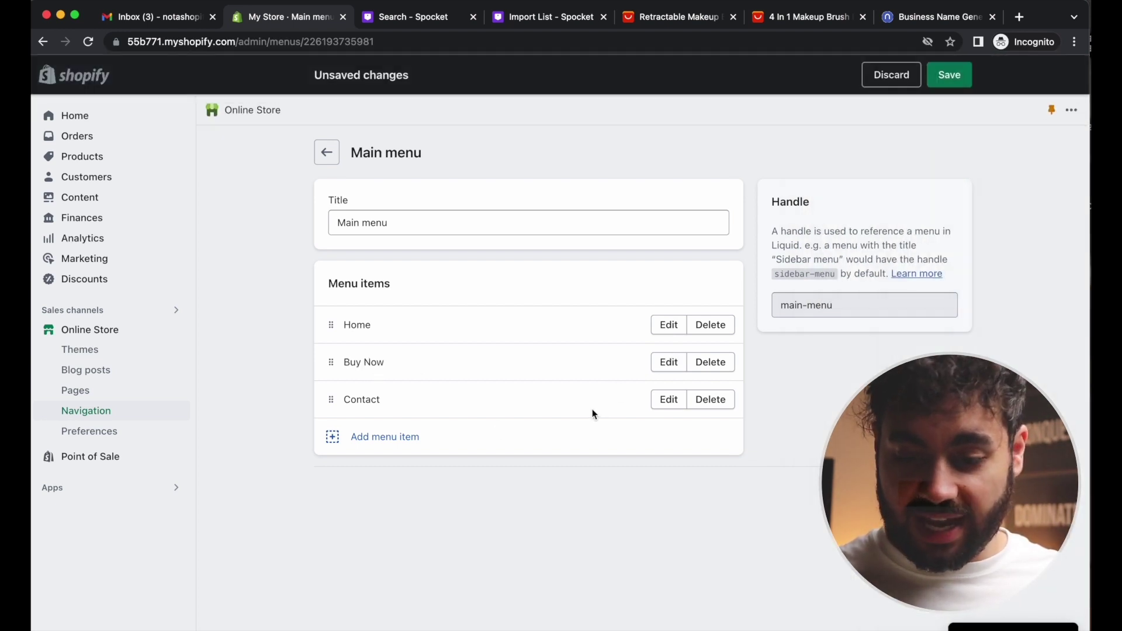
- Leave the Contact item unchanged, save the main menu, and return to the Pages list
click(676, 402)
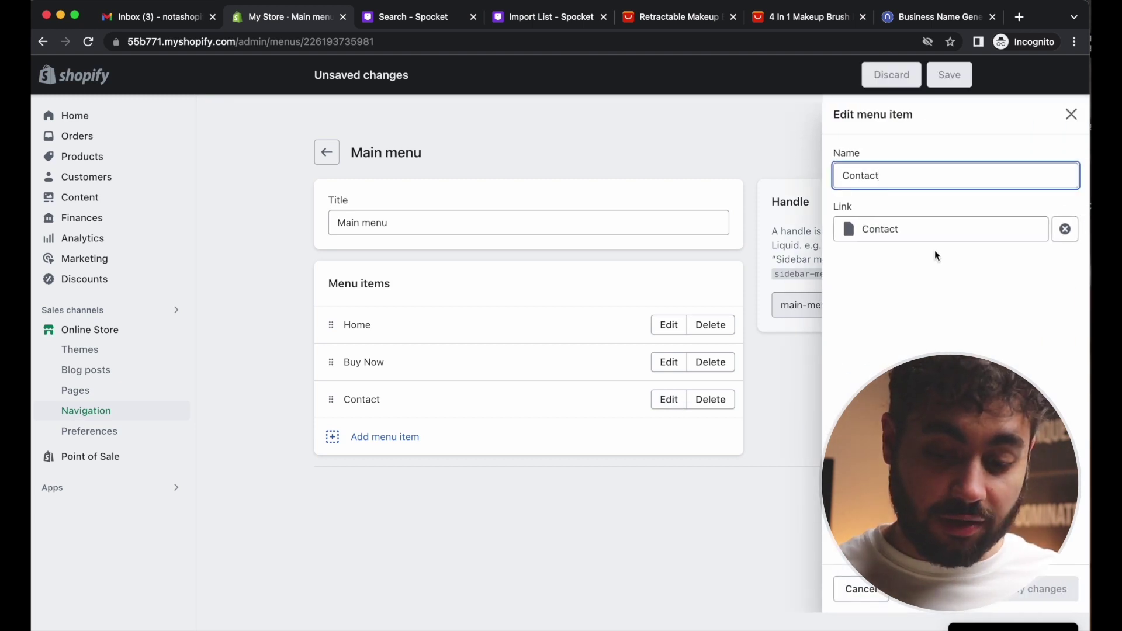
click(931, 230)
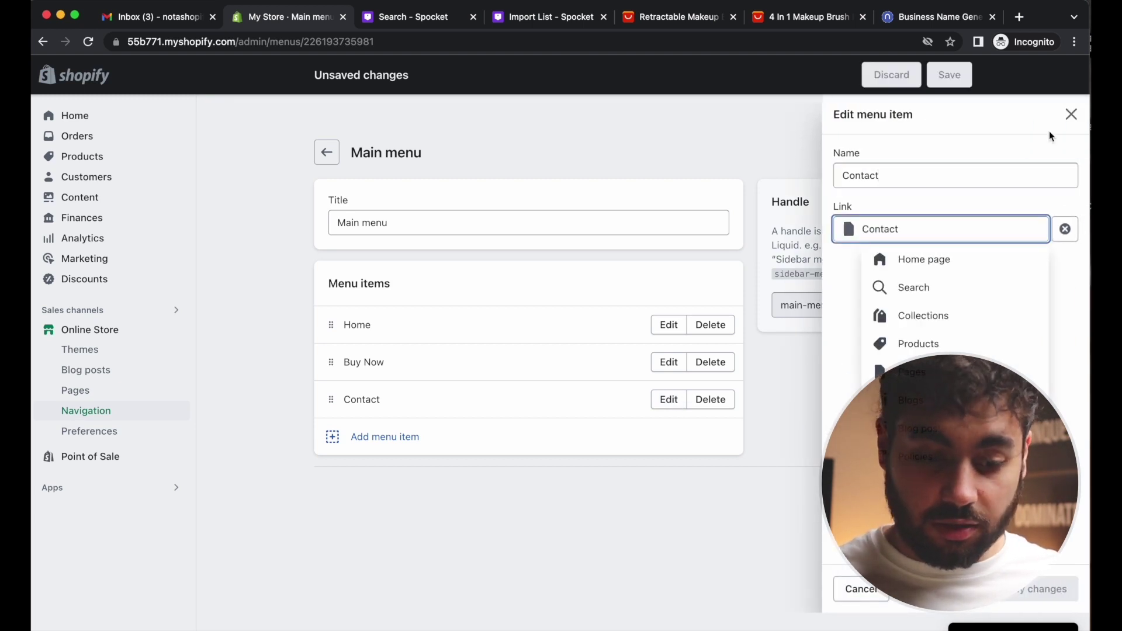
click(1071, 114)
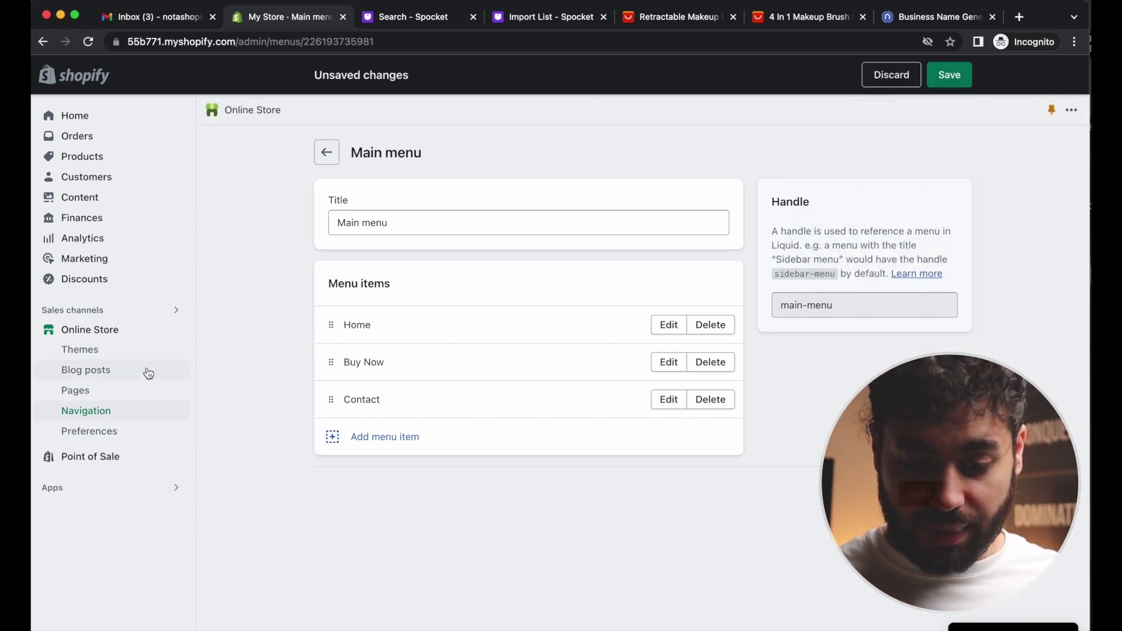
click(113, 385)
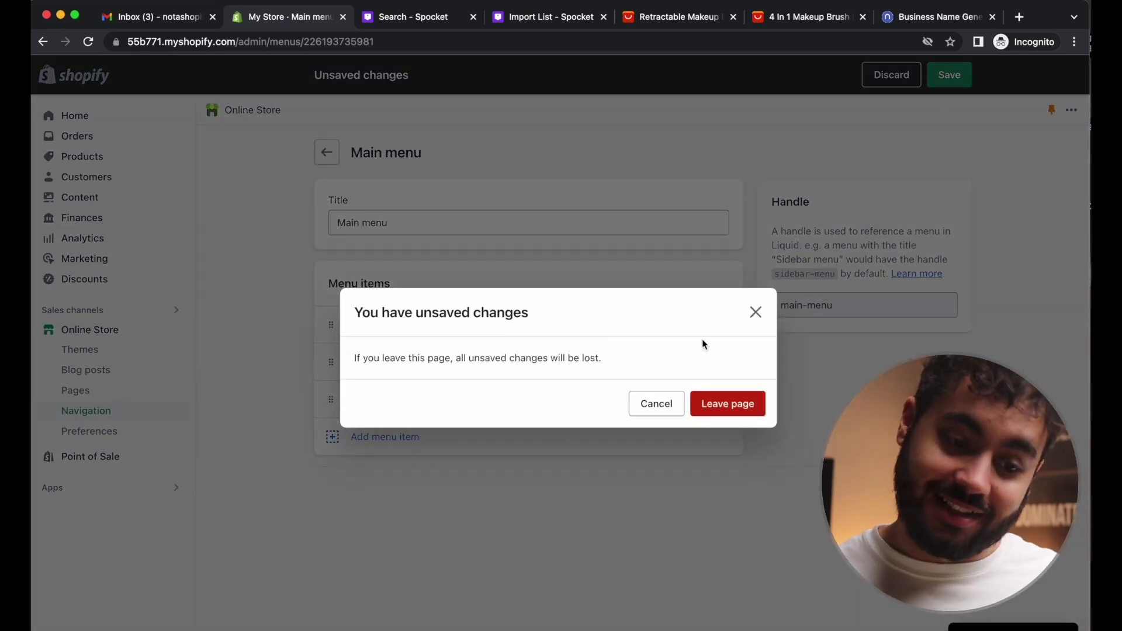
click(755, 312)
click(949, 75)
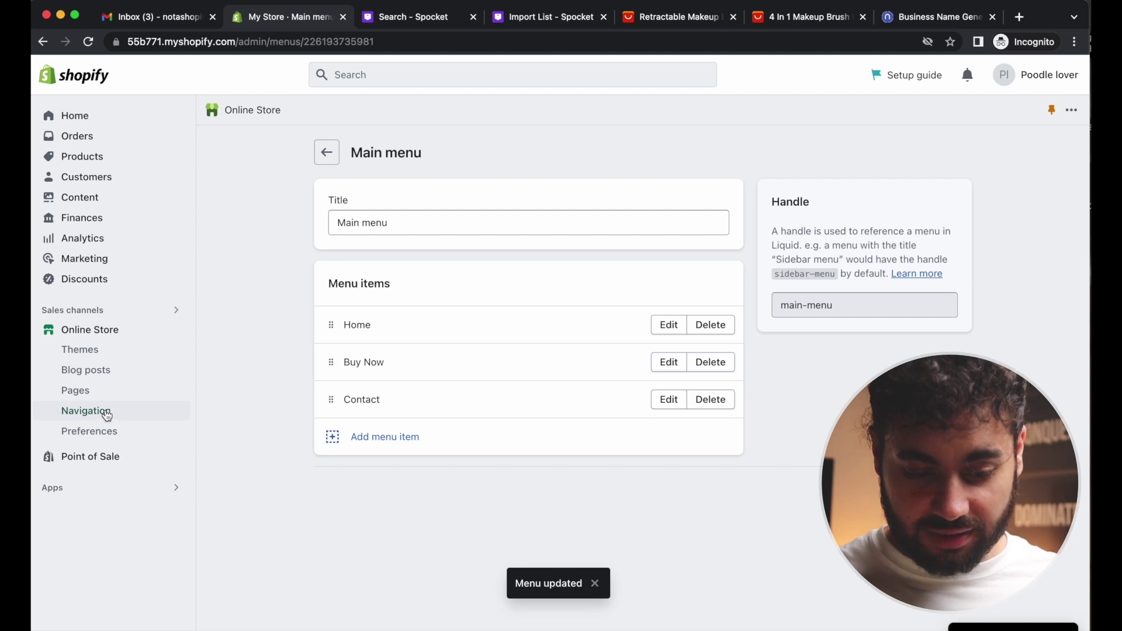
click(91, 391)
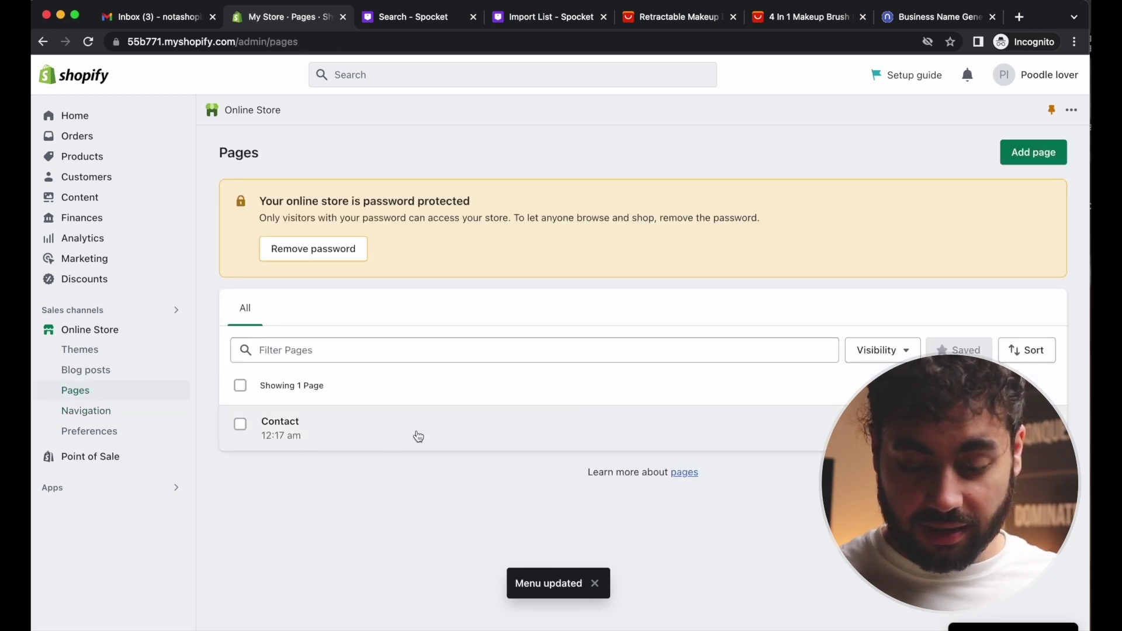
- Write the Contact page message inviting customers with questions to e-mail the store, and save it
click(728, 437)
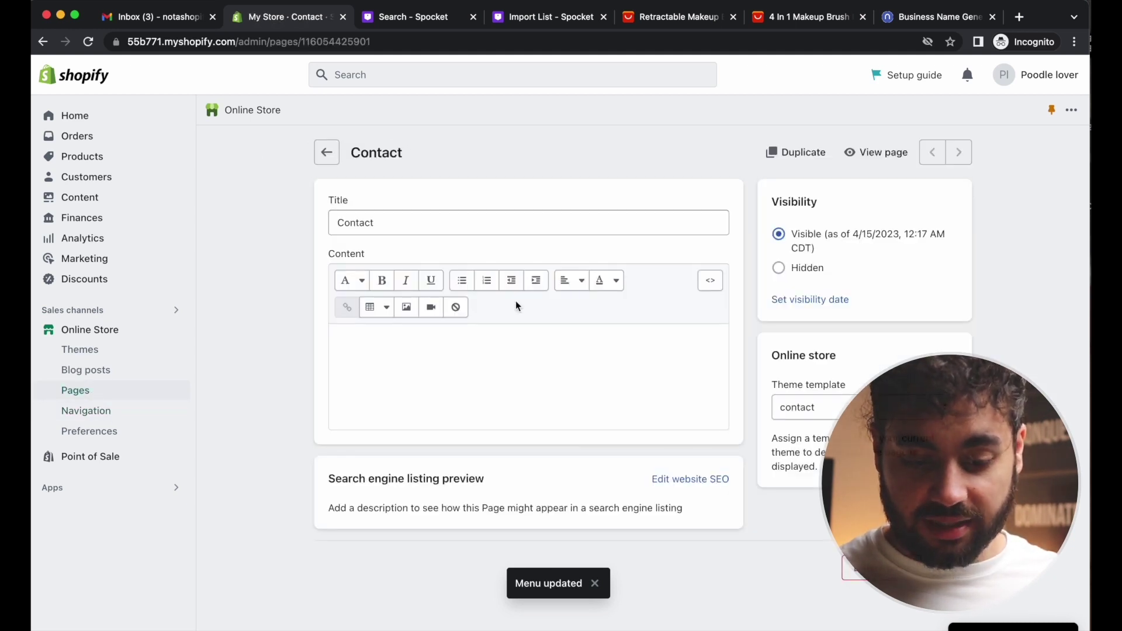
click(409, 344)
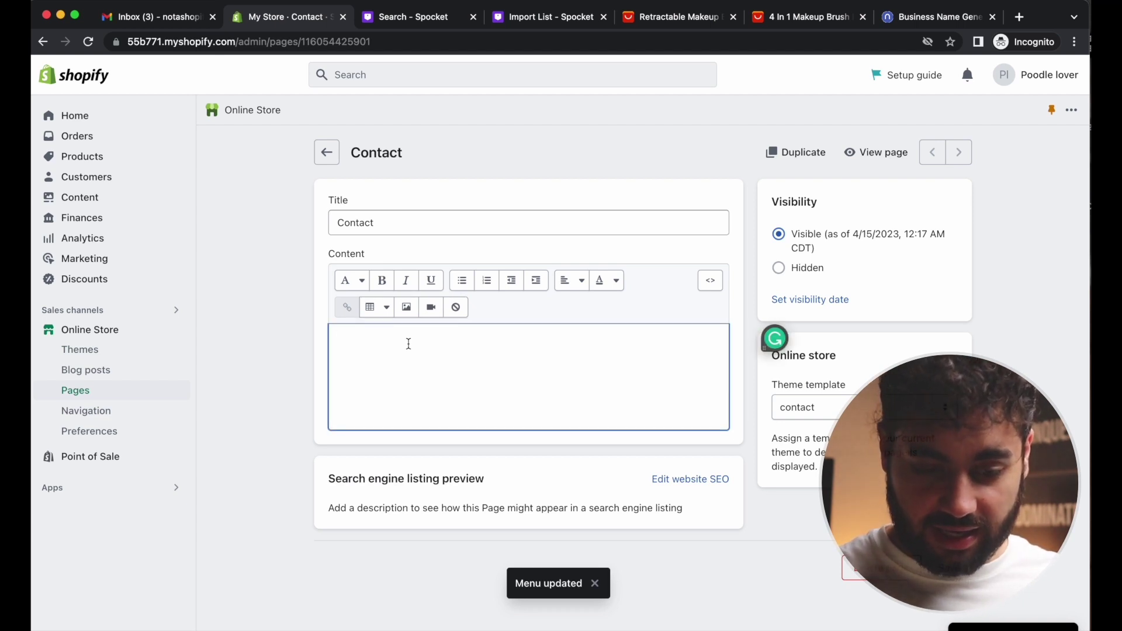
text(If you have any questions,)
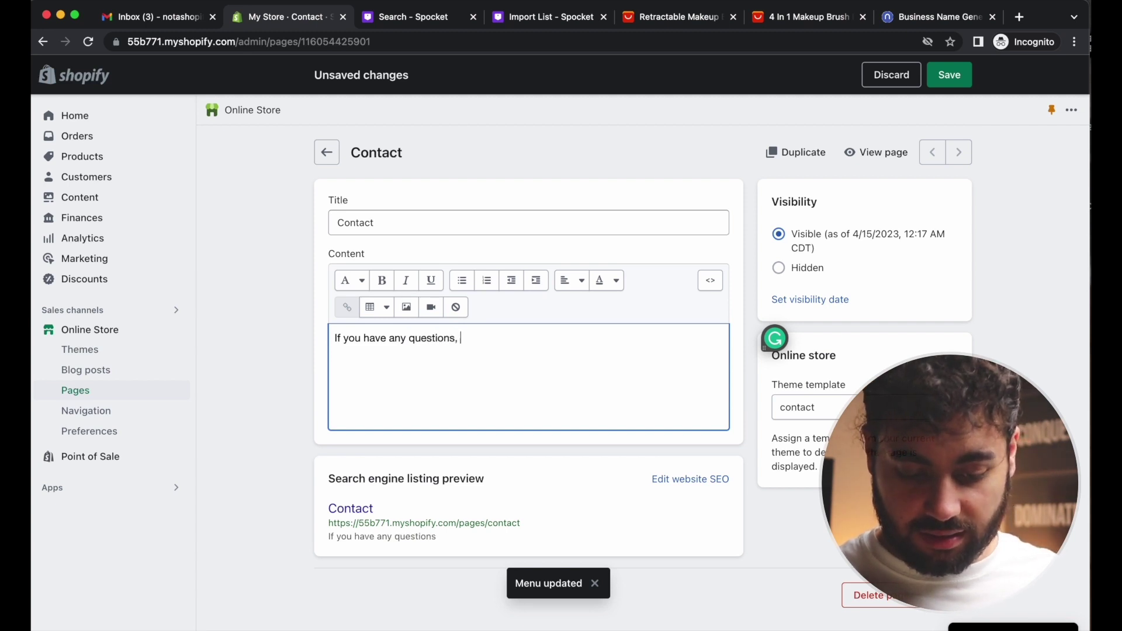
text( pleas)
key(BackSpace)
text(as)
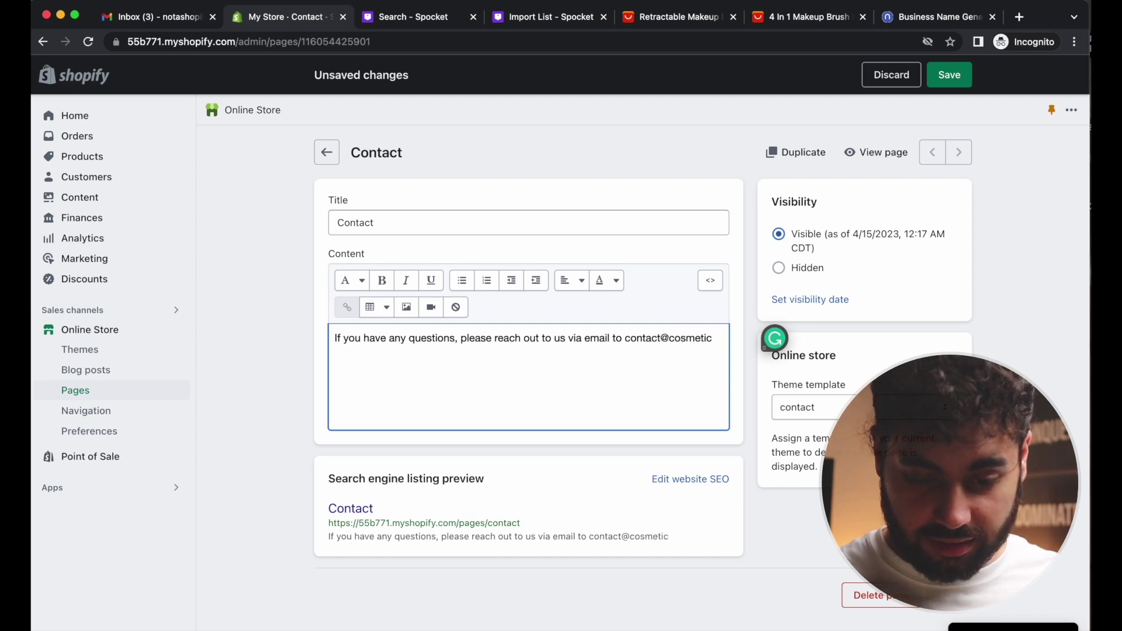
text(coutoure)
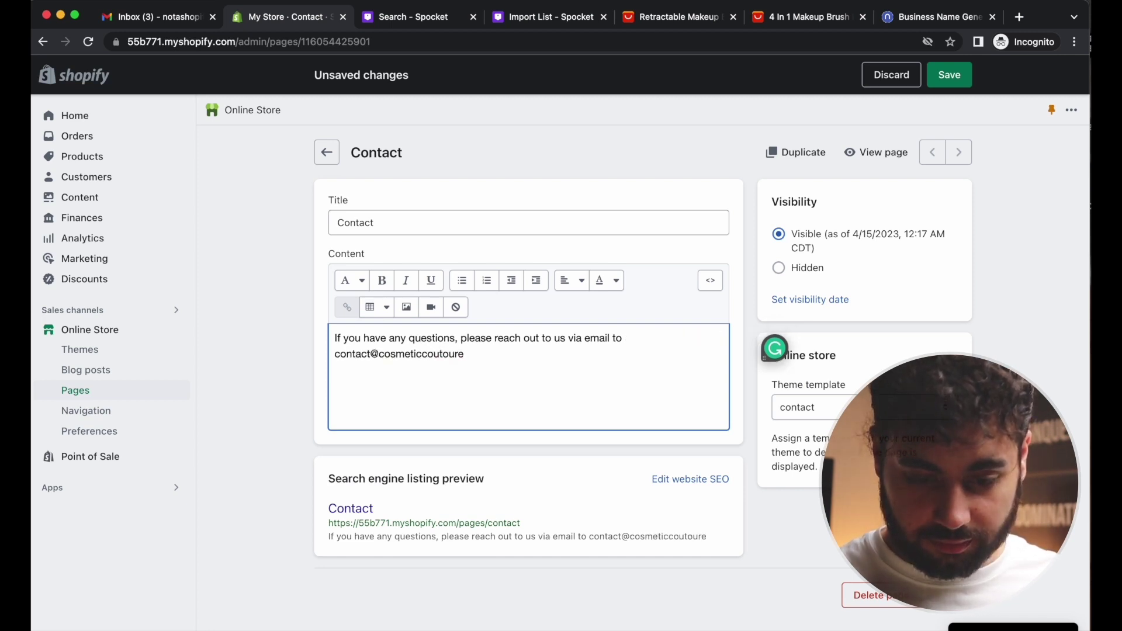
text(ure)
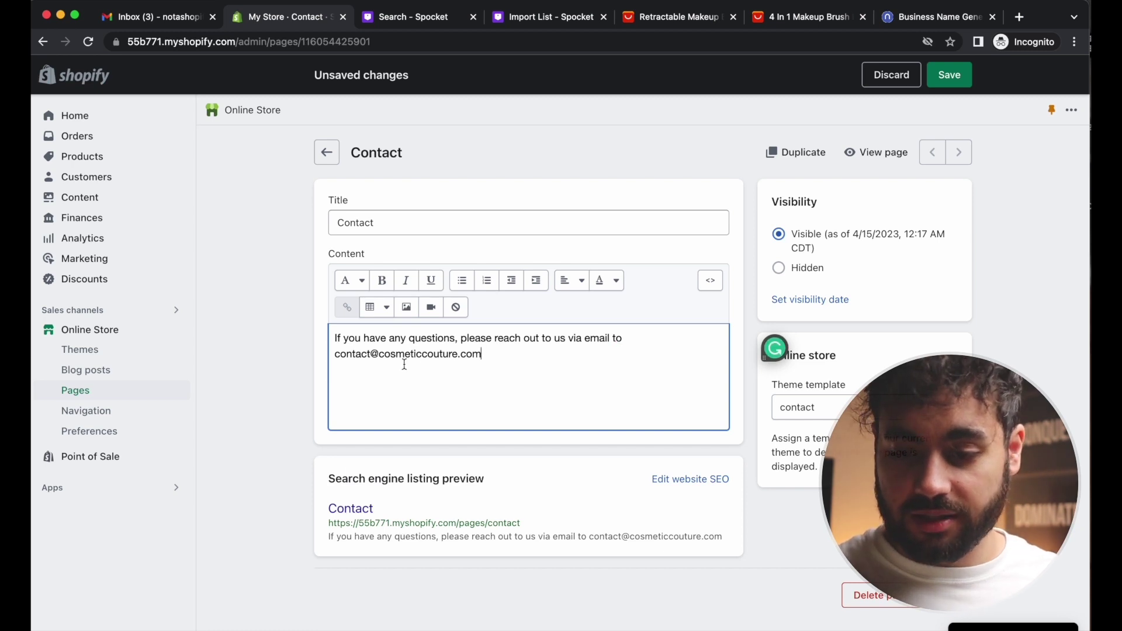
click(958, 85)
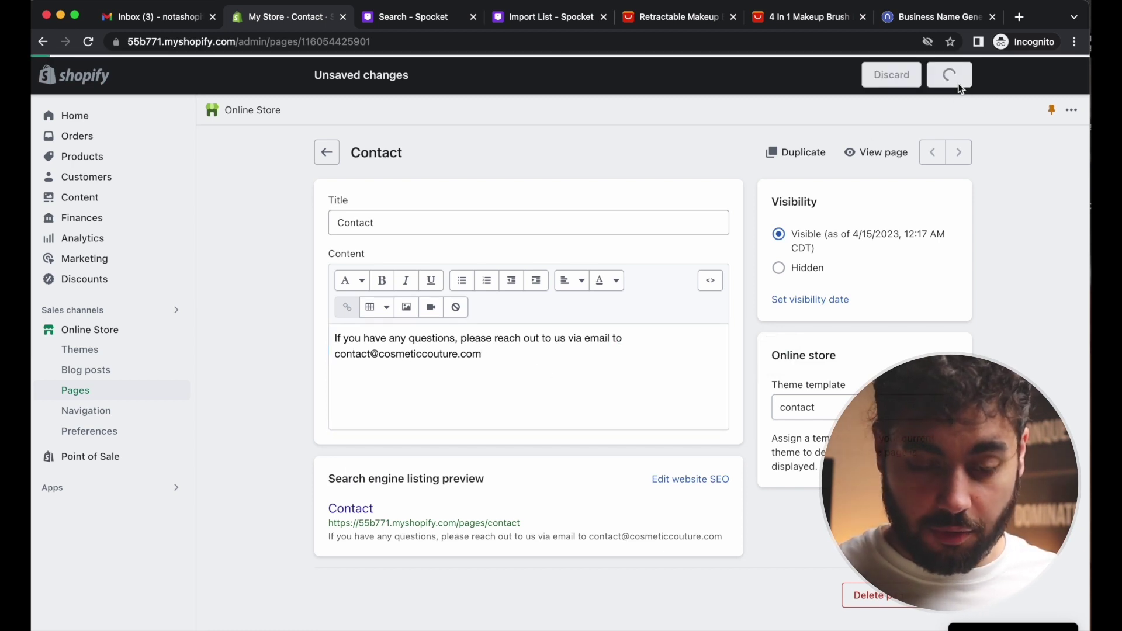
click(317, 148)
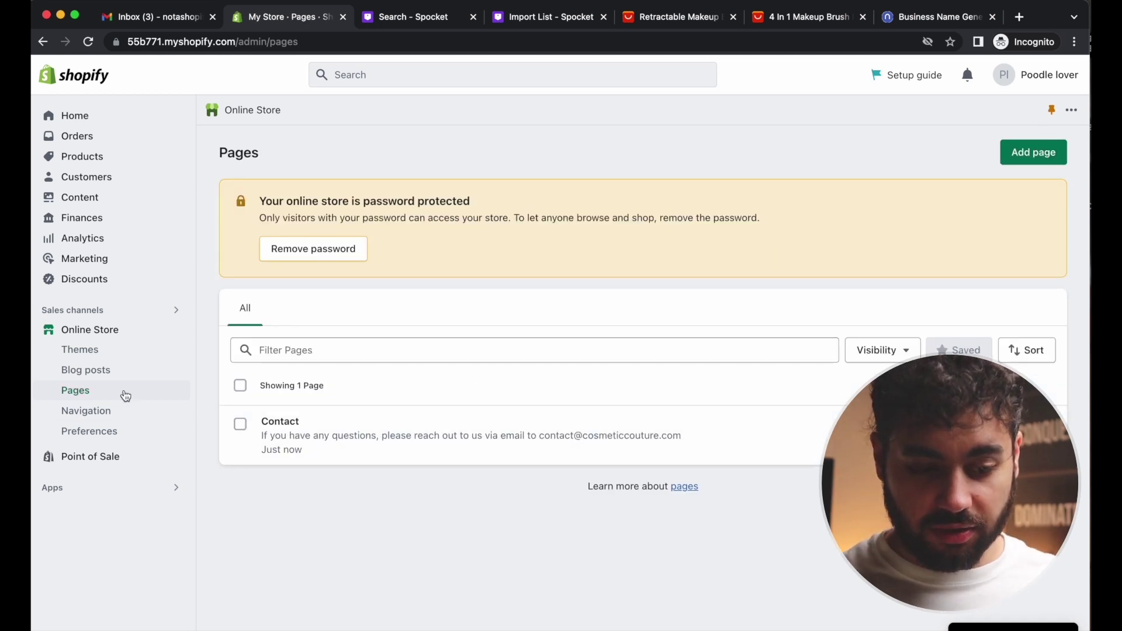
- Link the Main menu's Contact item to the Contact page, then save the menu and the footer changes
click(102, 417)
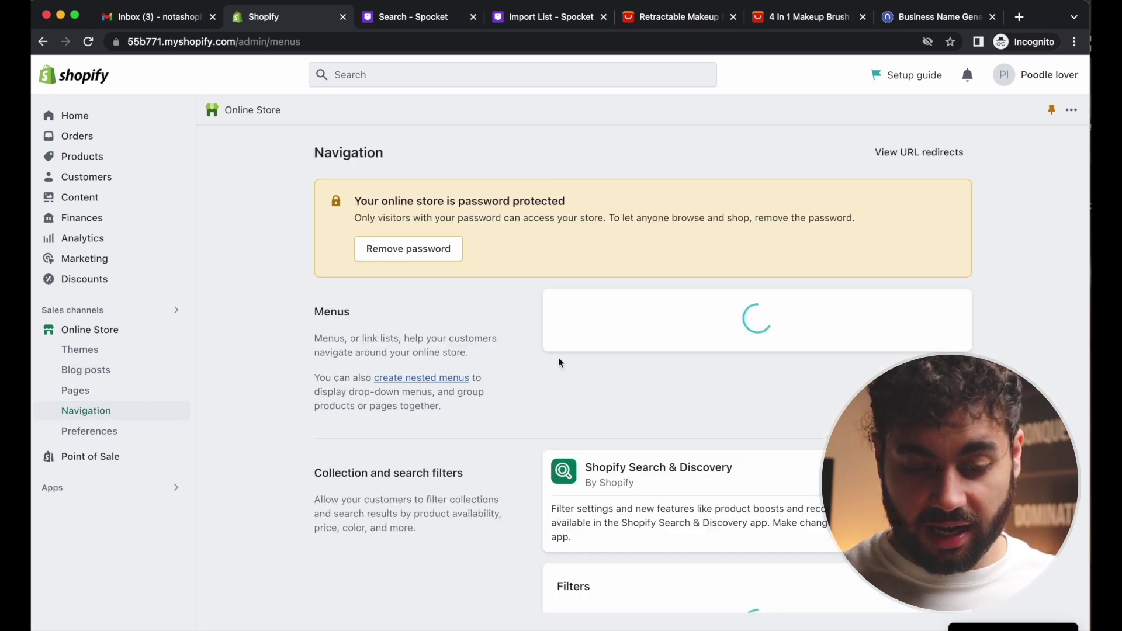
scroll(455, 307, down, 2)
click(589, 340)
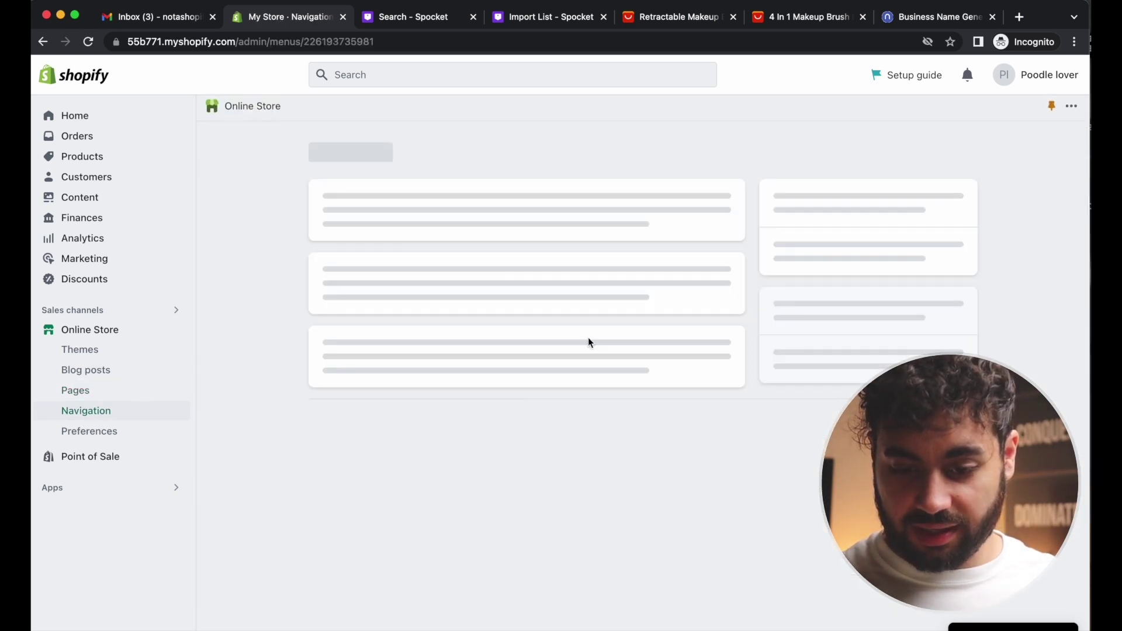
click(655, 407)
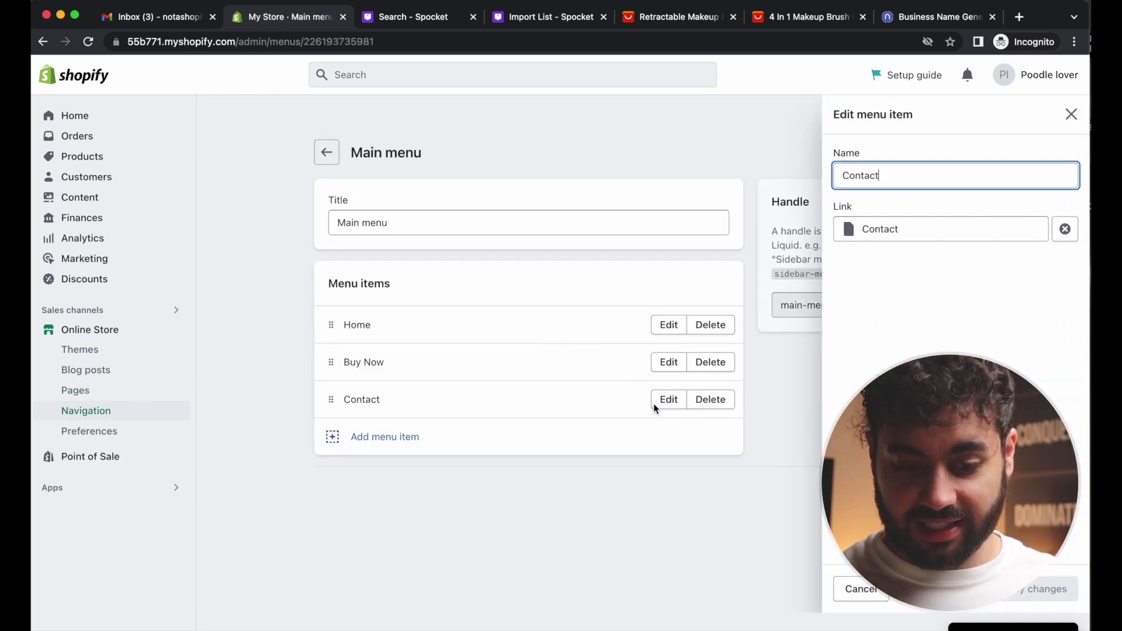
click(962, 234)
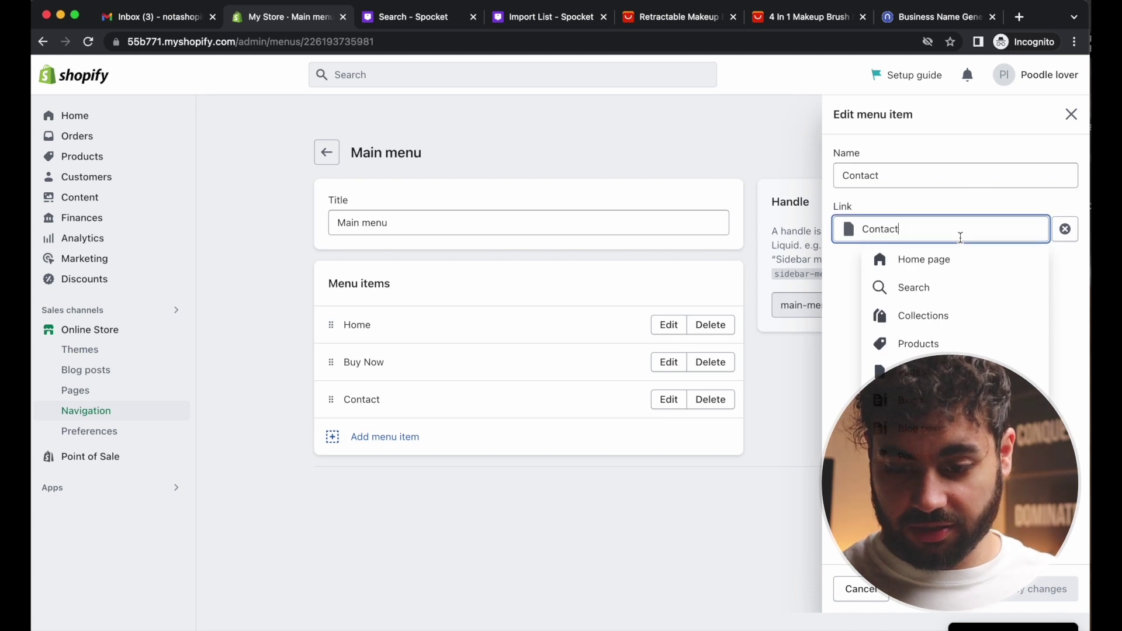
click(912, 372)
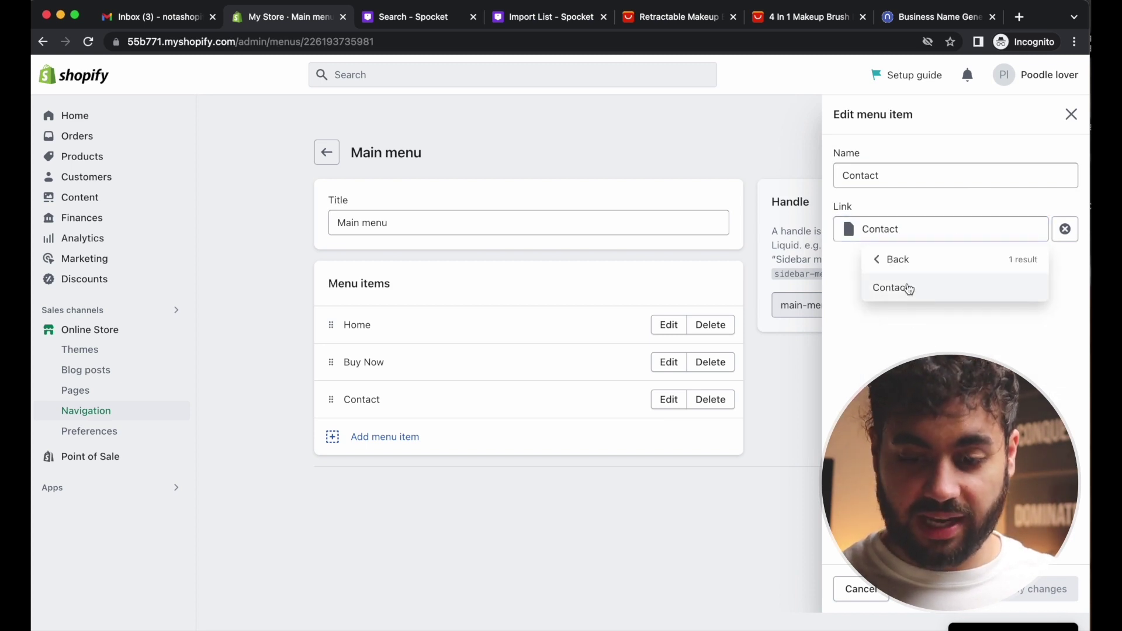
click(908, 289)
click(1052, 590)
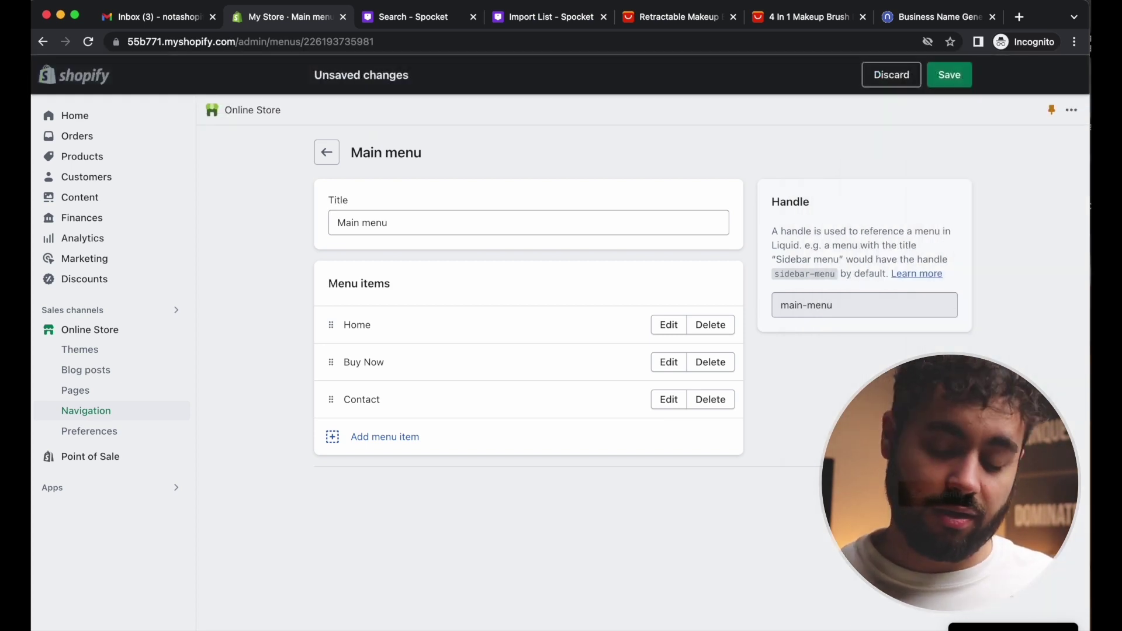
click(947, 76)
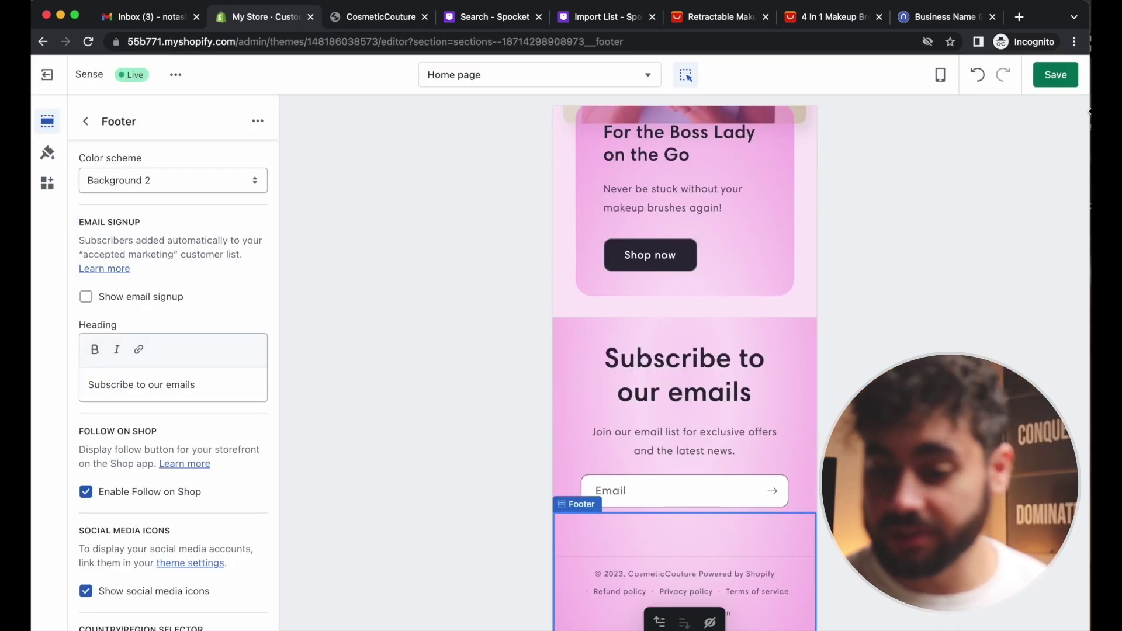
click(1055, 75)
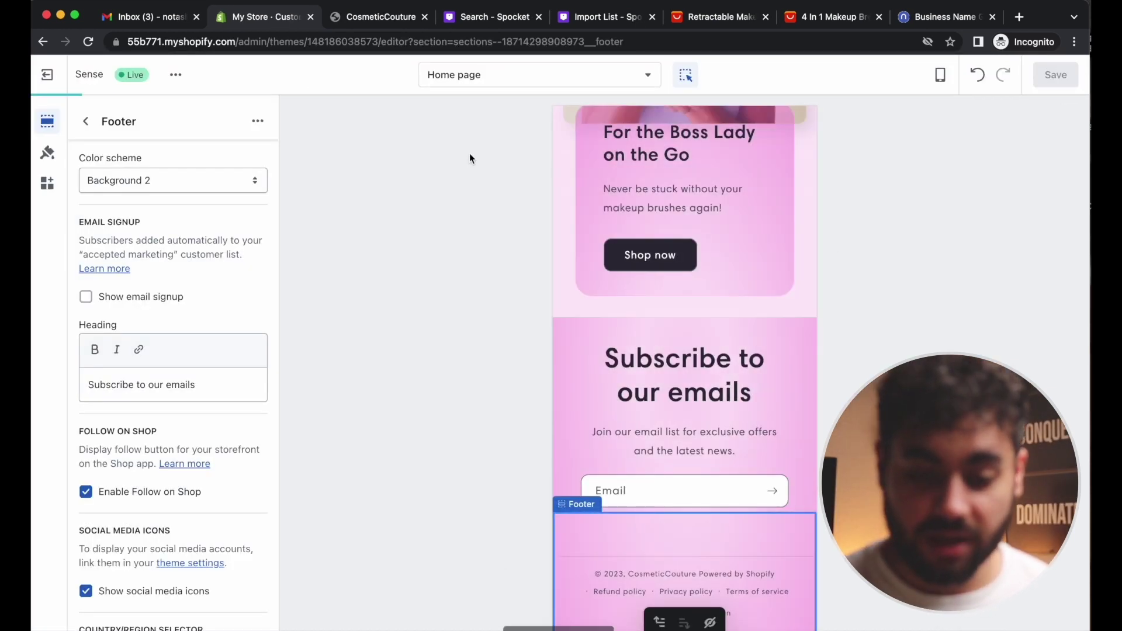
- Search the apps for 'ali reviews' and install Trustoo Product & Ali Reviews
click(42, 80)
click(98, 488)
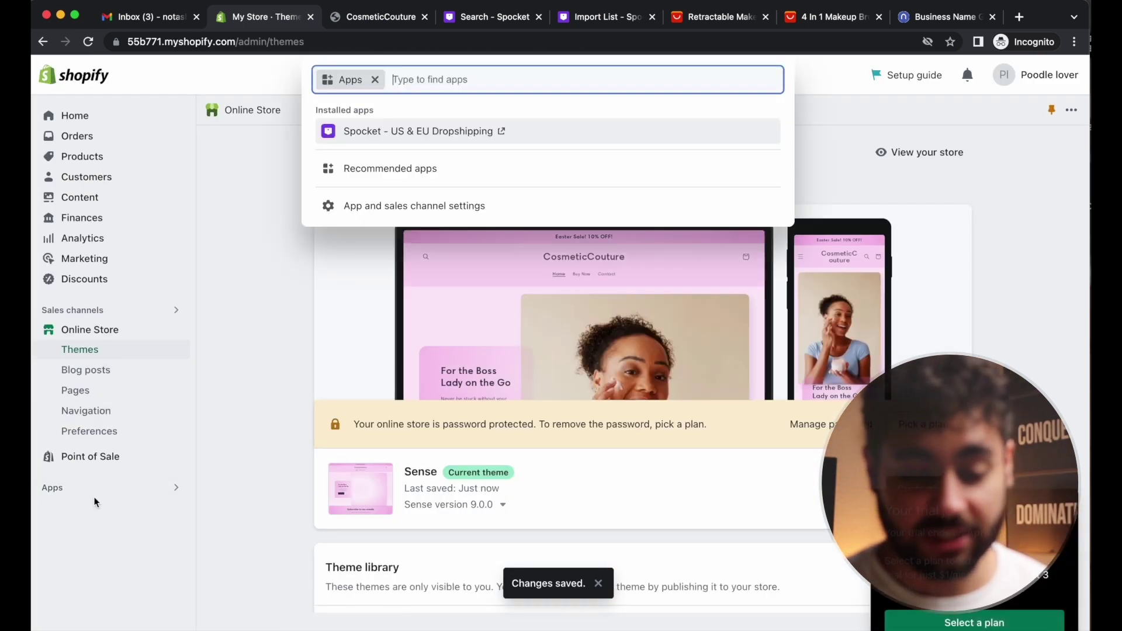
text(ali)
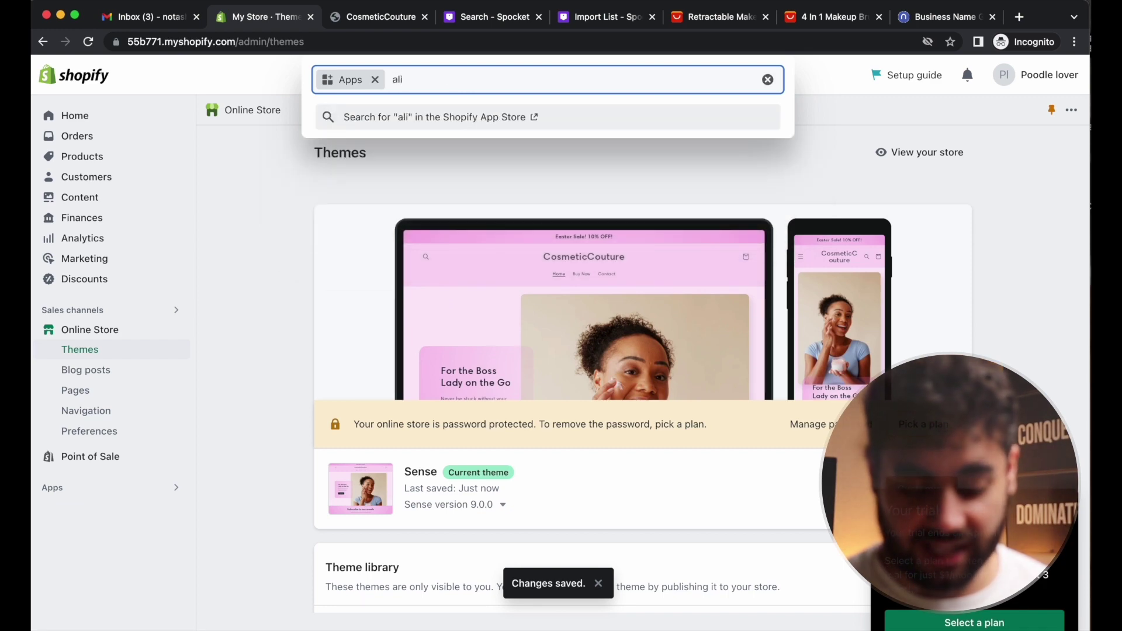
text( reviews)
key(Return)
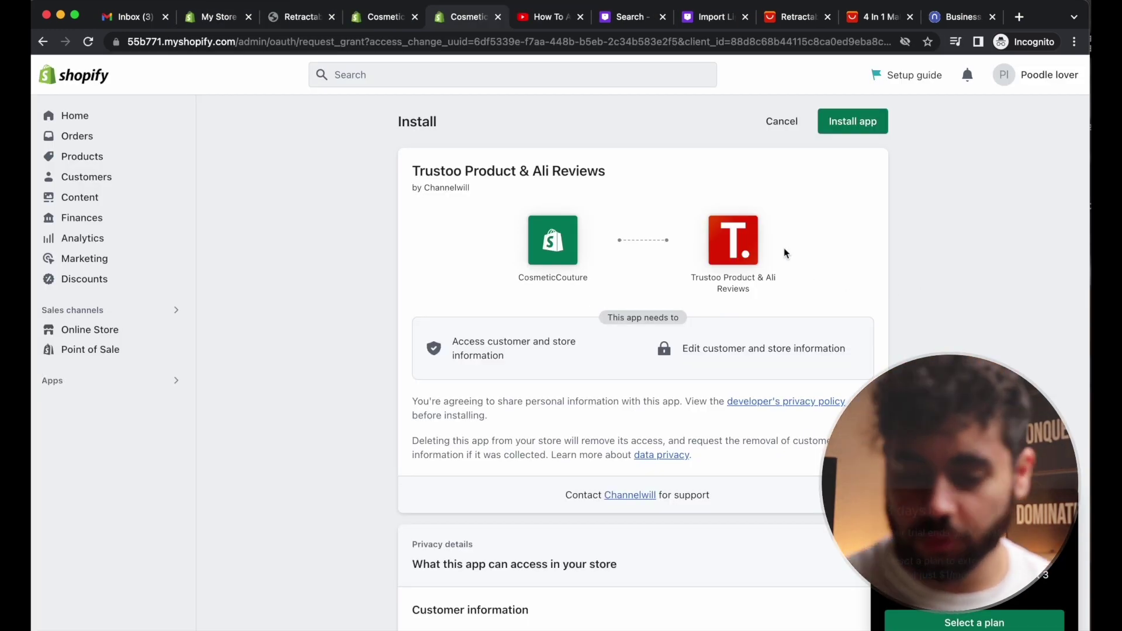
click(852, 122)
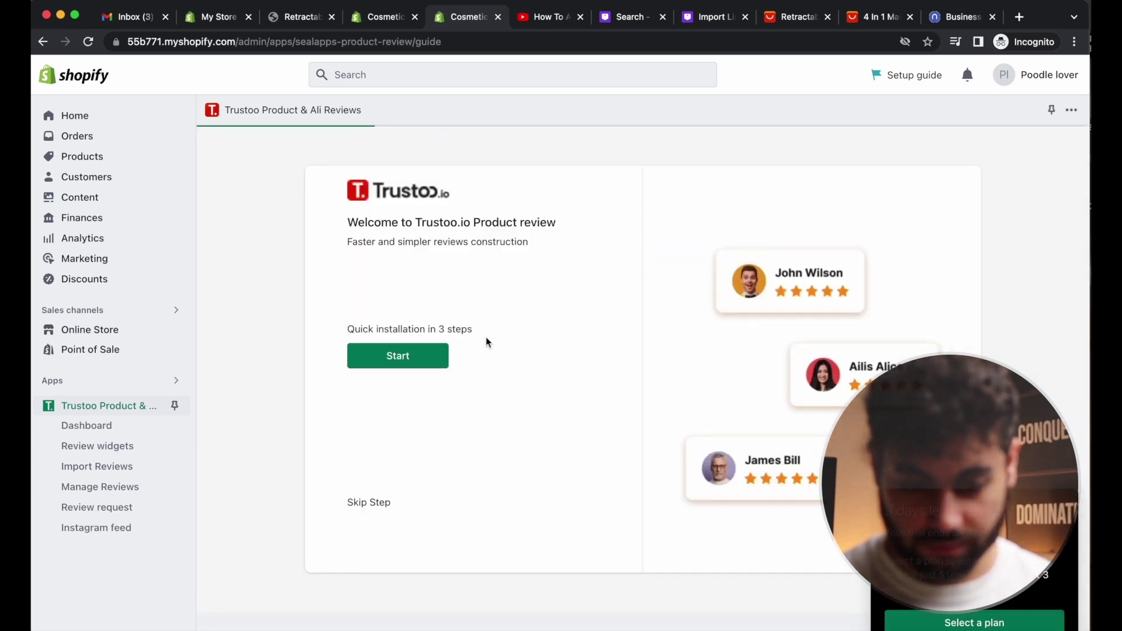
- Start the Trustoo setup with a Grid review layout, light colour style and yellow stars
click(439, 358)
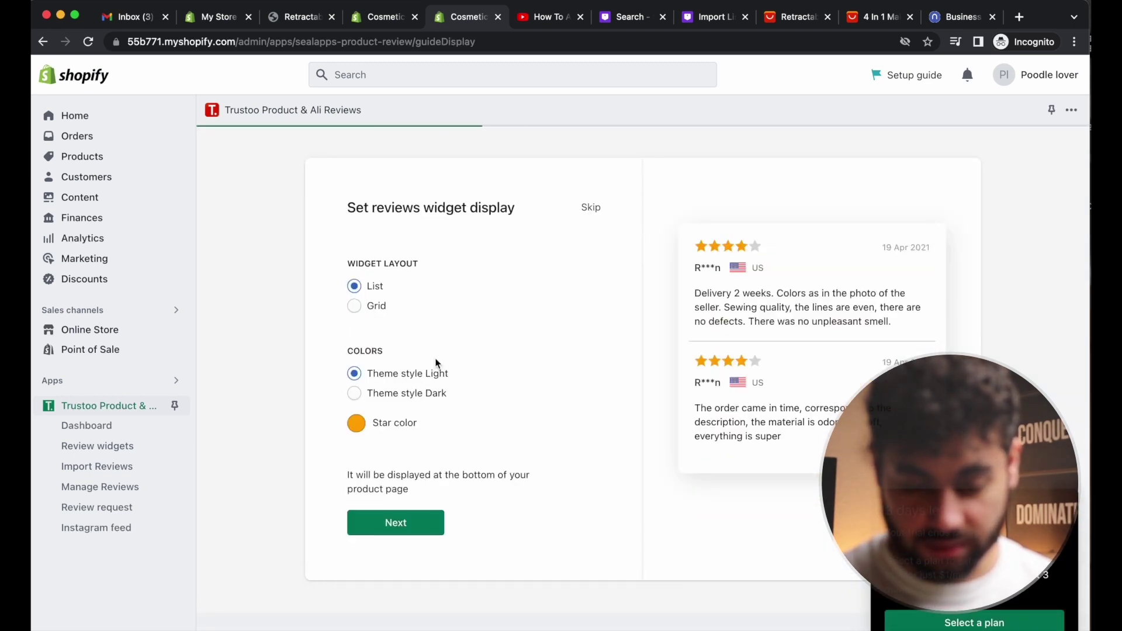
click(358, 307)
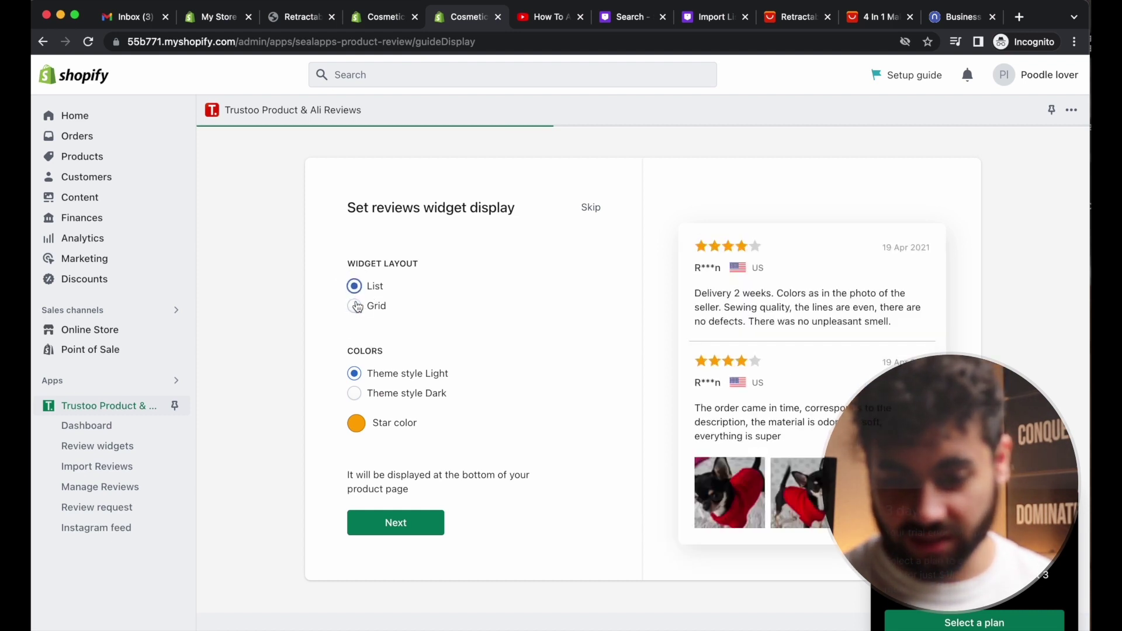
click(357, 308)
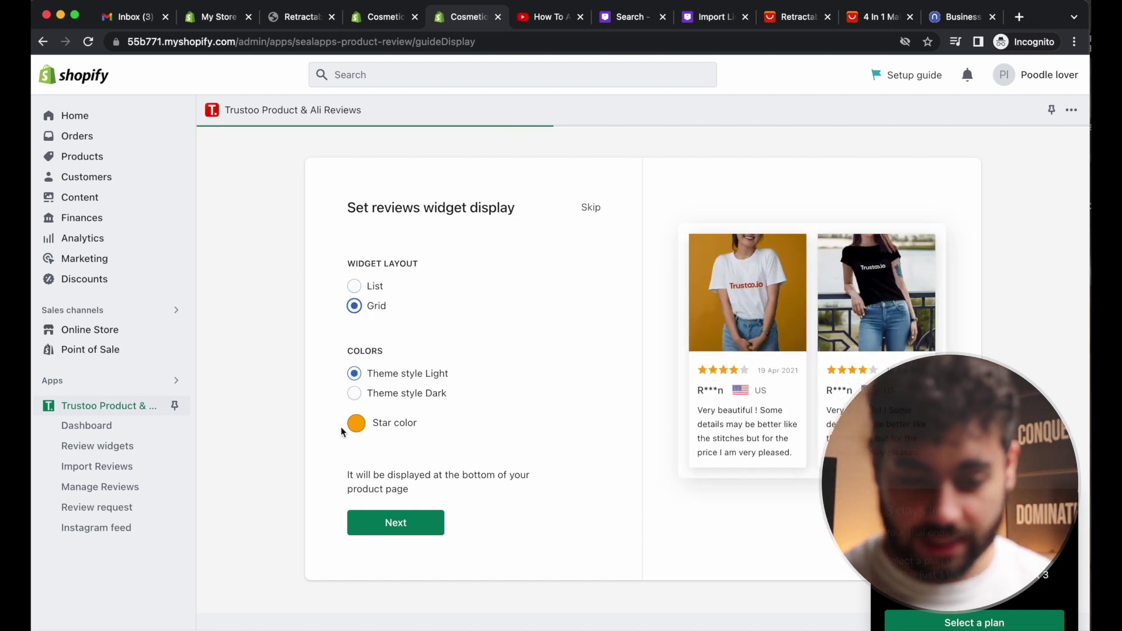
click(354, 391)
click(357, 379)
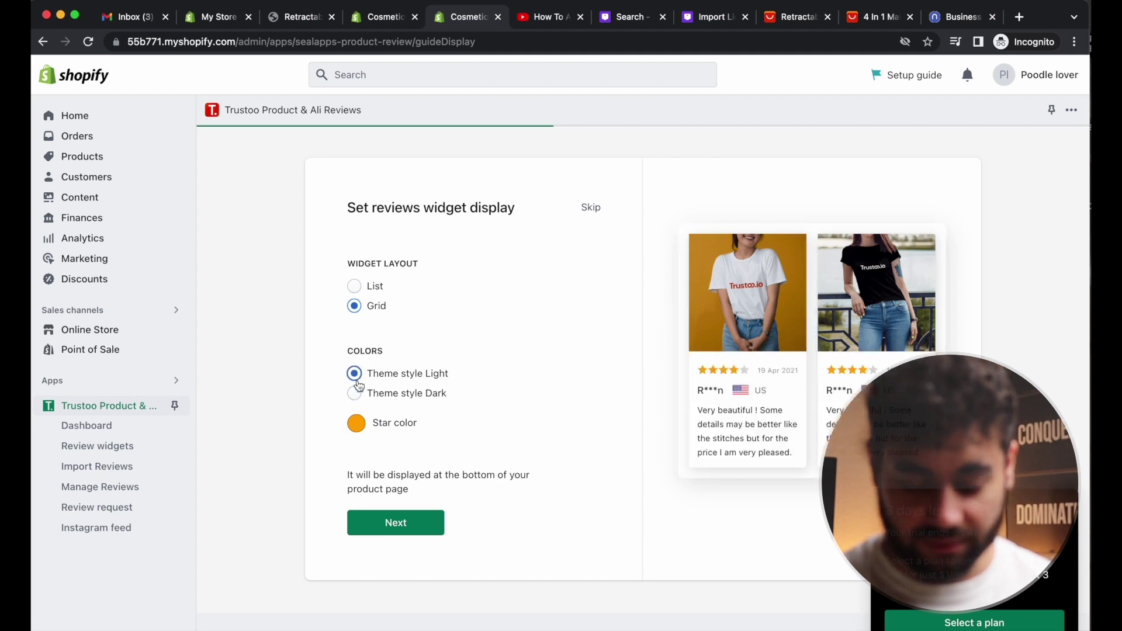
click(357, 425)
click(357, 425)
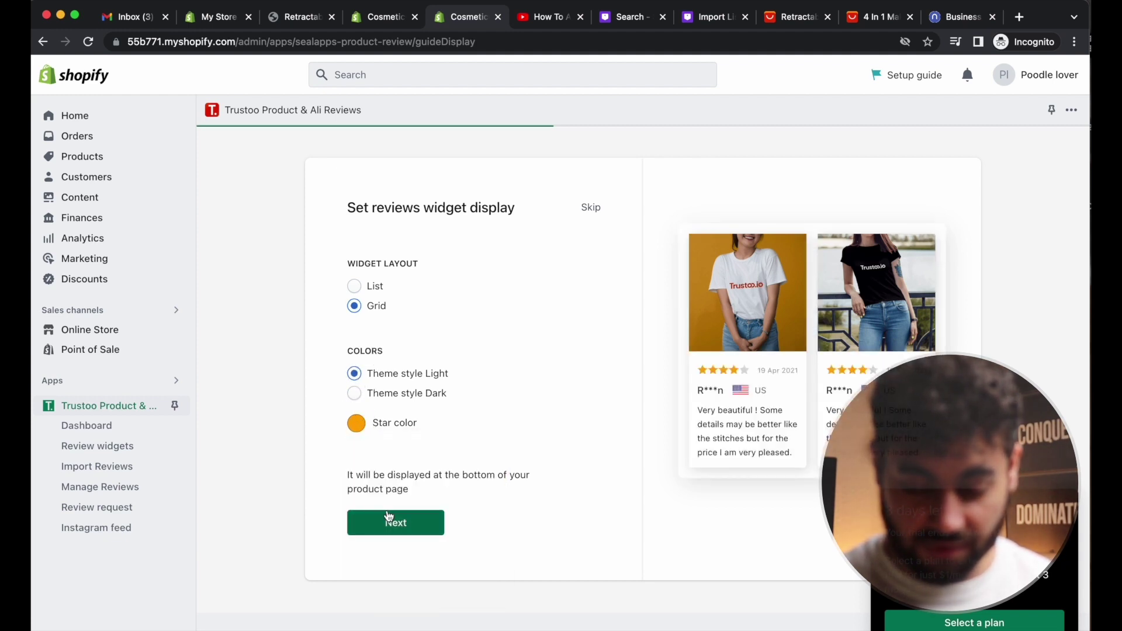
click(363, 429)
click(483, 535)
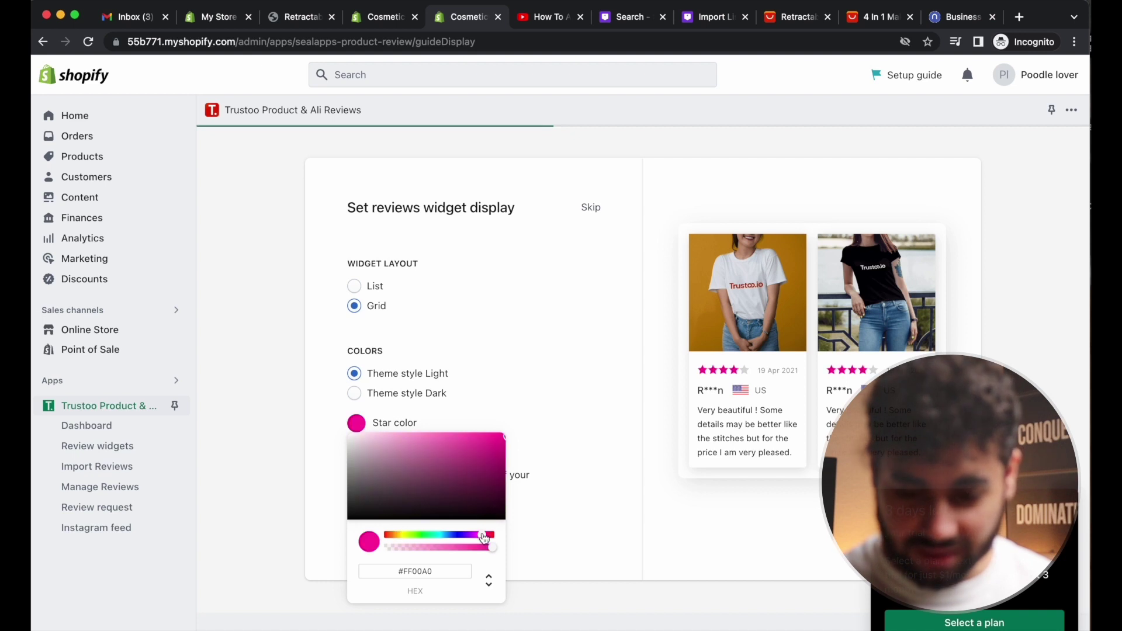
drag(483, 536, 403, 541)
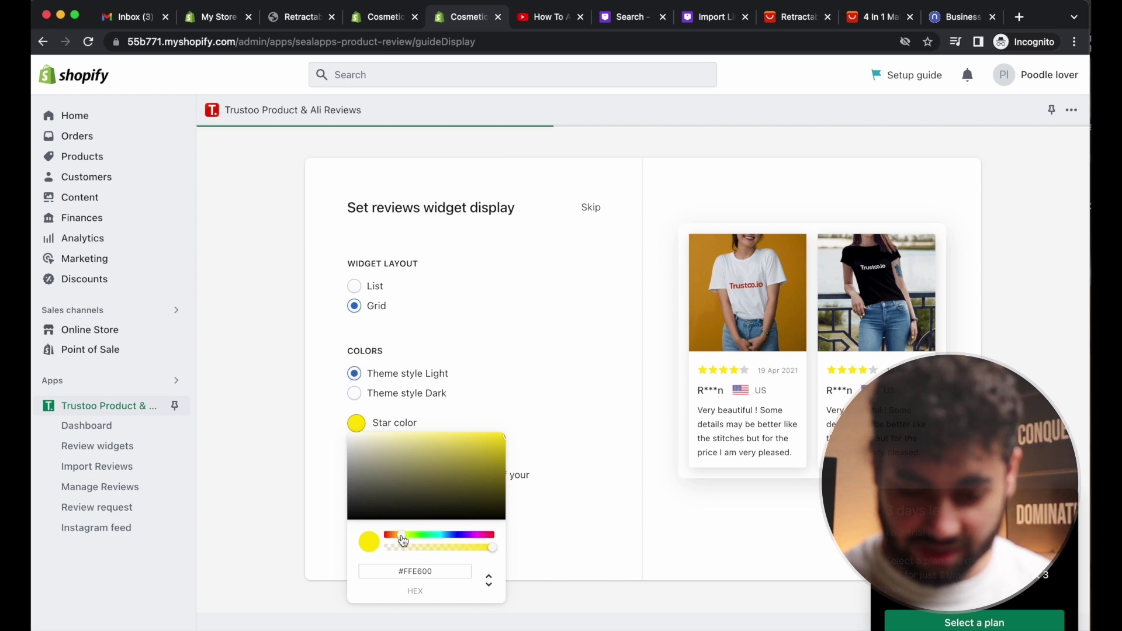
click(576, 498)
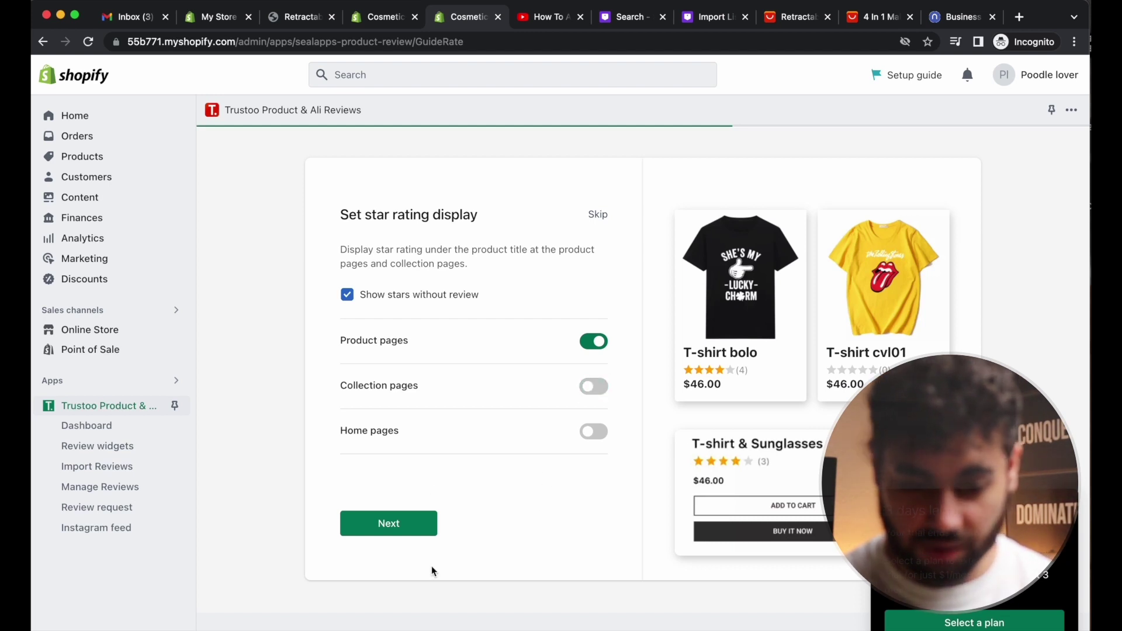
- Accept the star rating display and skip the review request email and discount steps
click(389, 524)
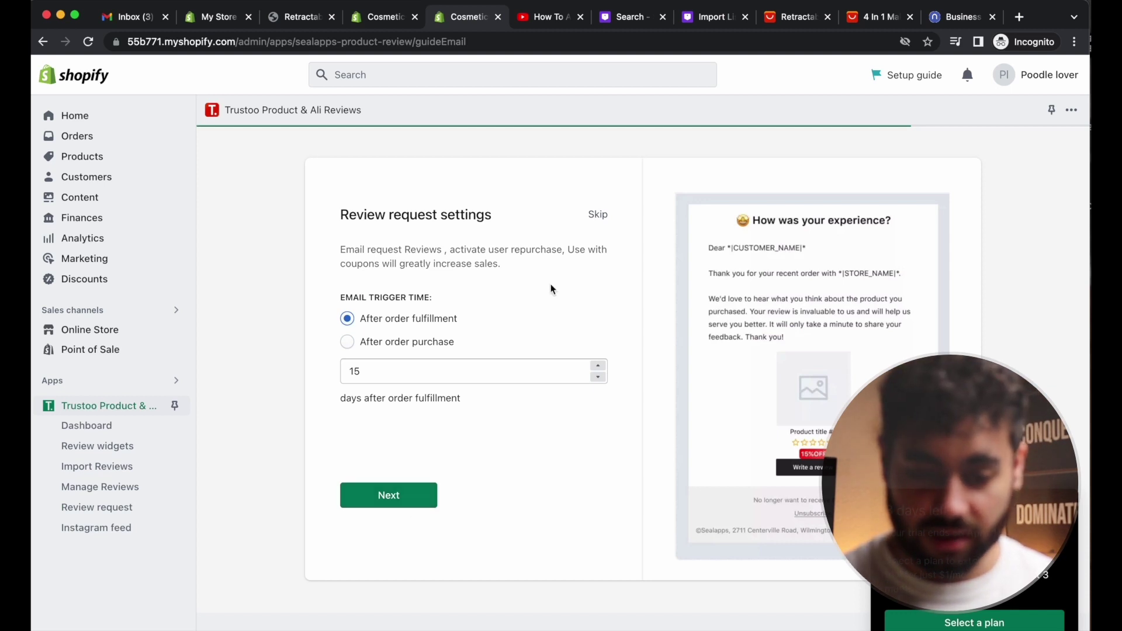
click(595, 222)
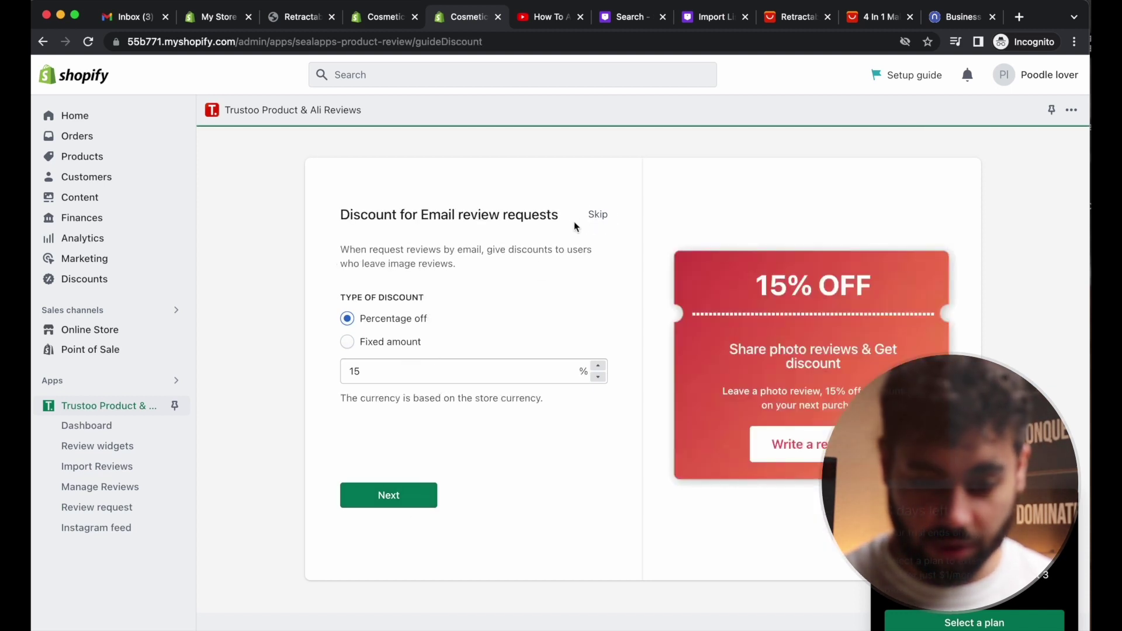
click(597, 214)
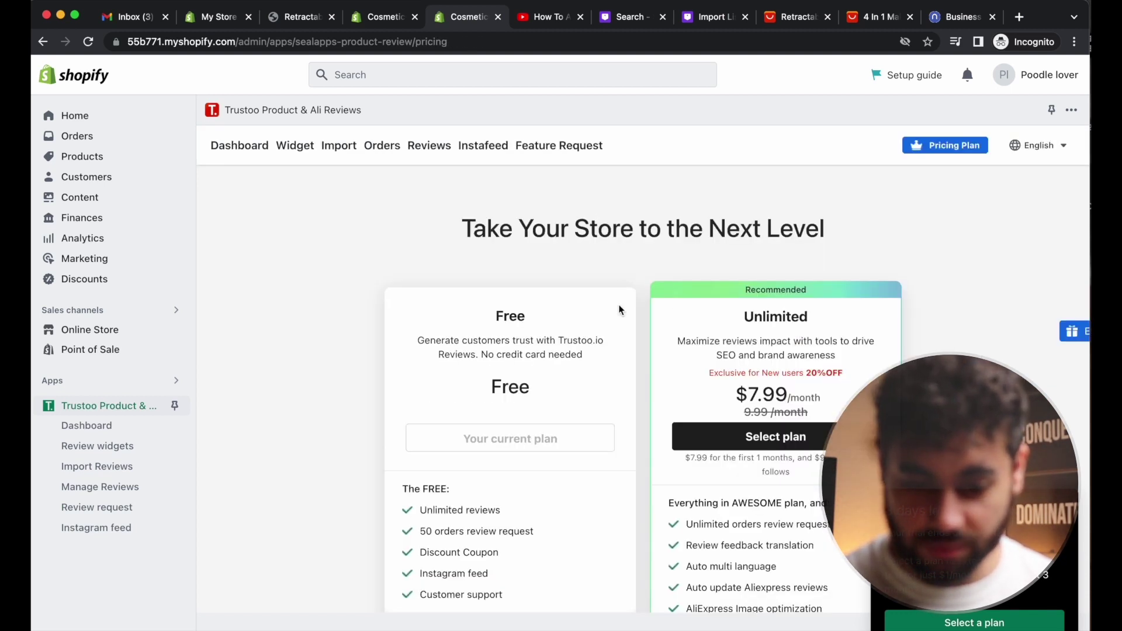
scroll(620, 309, down, 3)
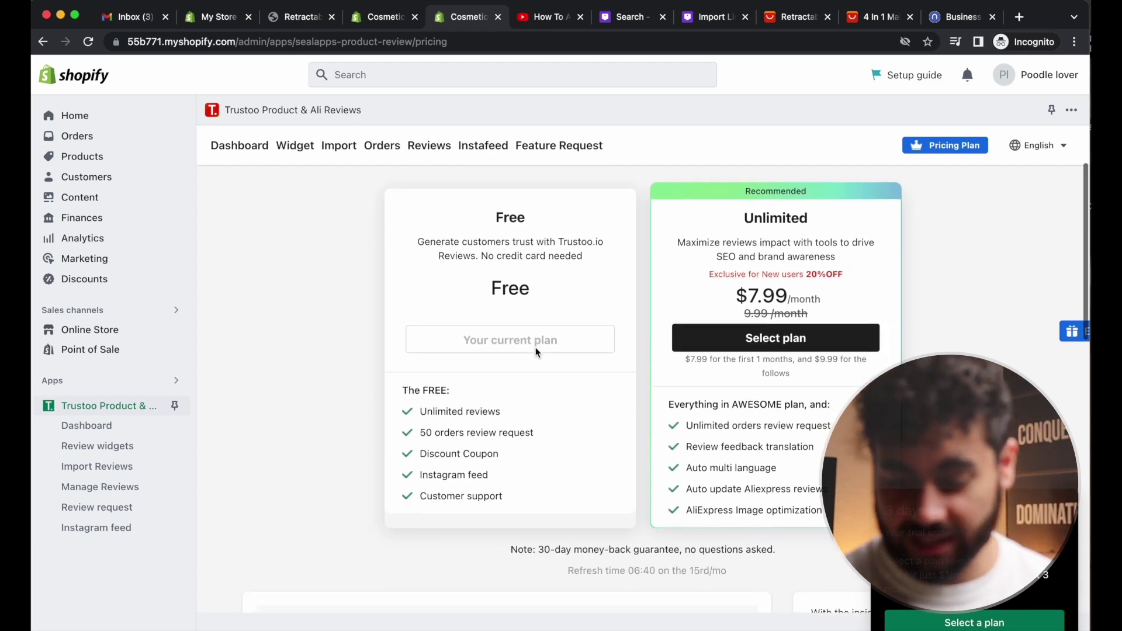
scroll(785, 200, down, 10)
scroll(786, 199, up, 12)
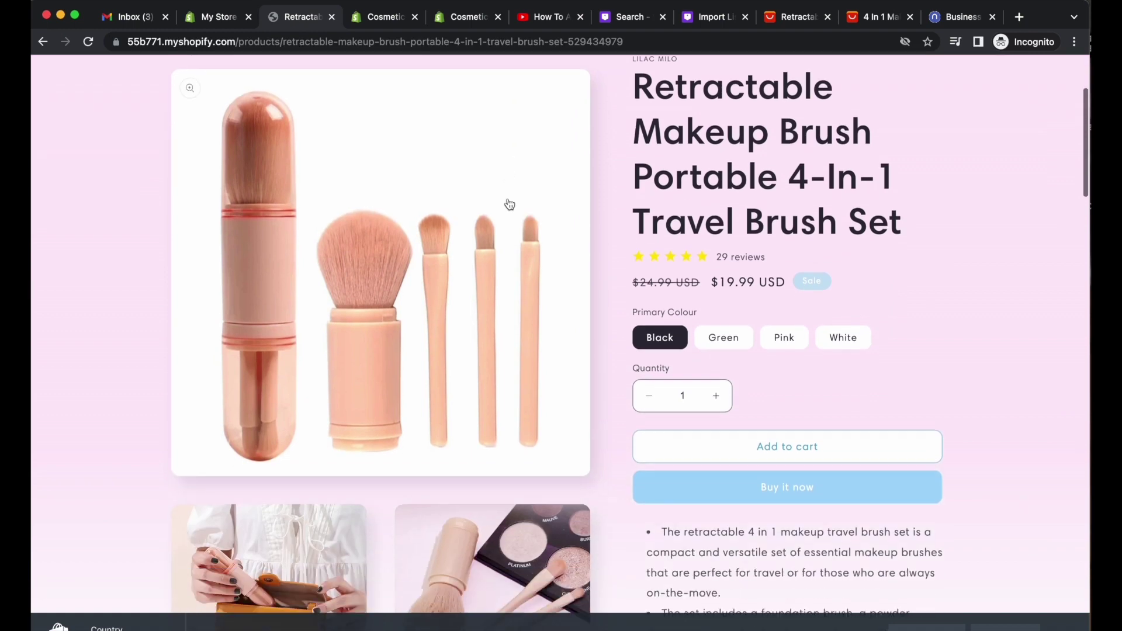
- Scroll down the brush set's product page through the 29 five-star Trustoo photo reviews
scroll(506, 206, down, 12)
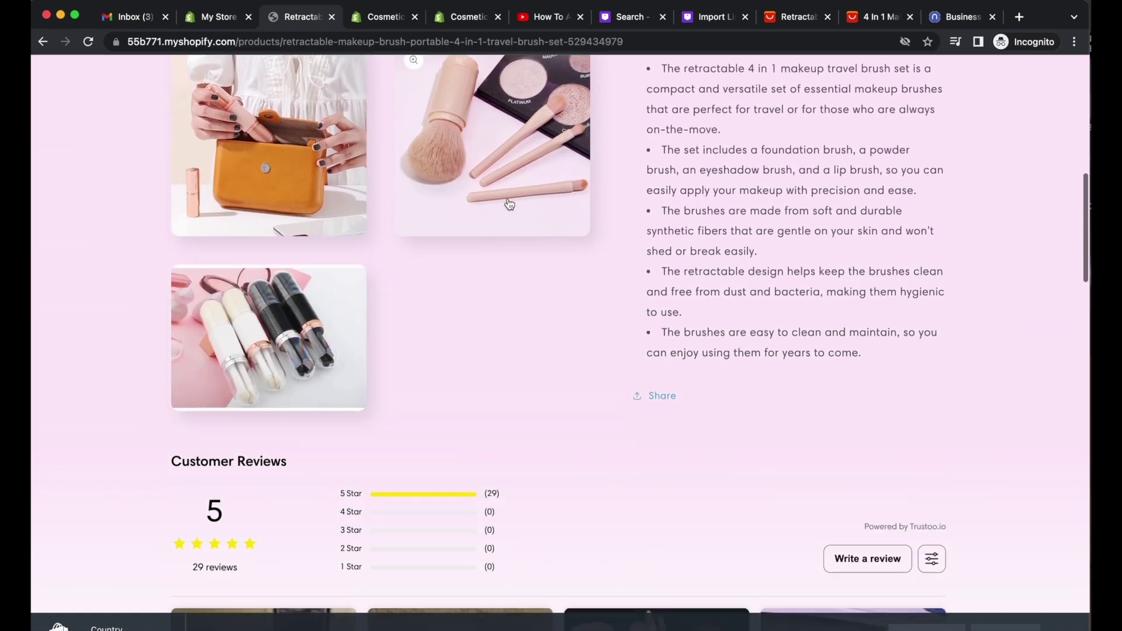
scroll(508, 203, down, 6)
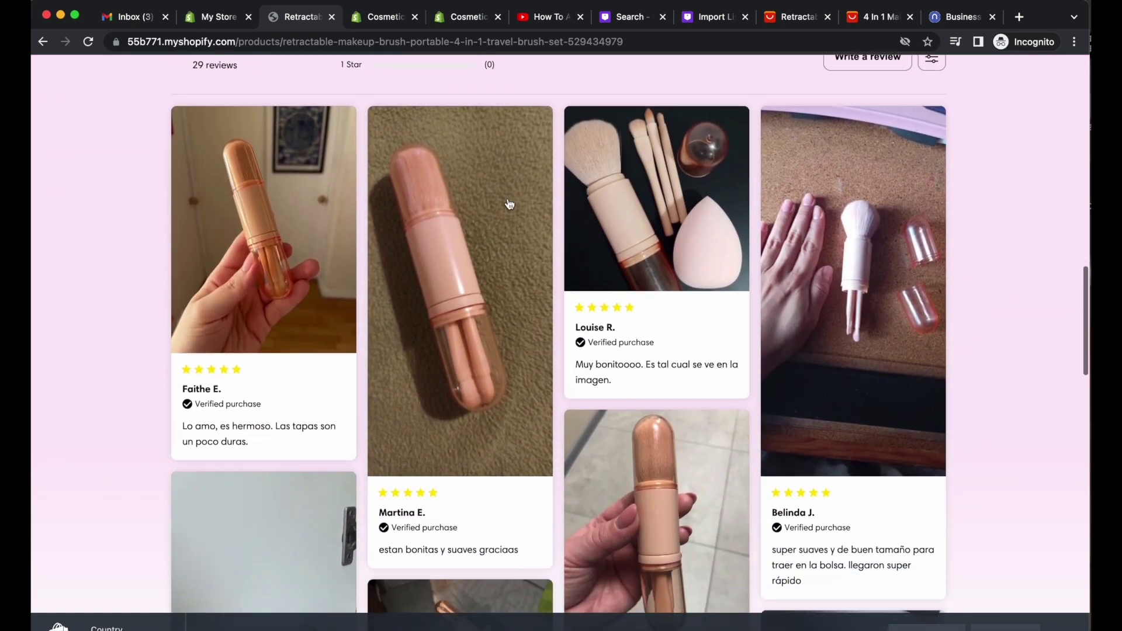
scroll(509, 203, down, 7)
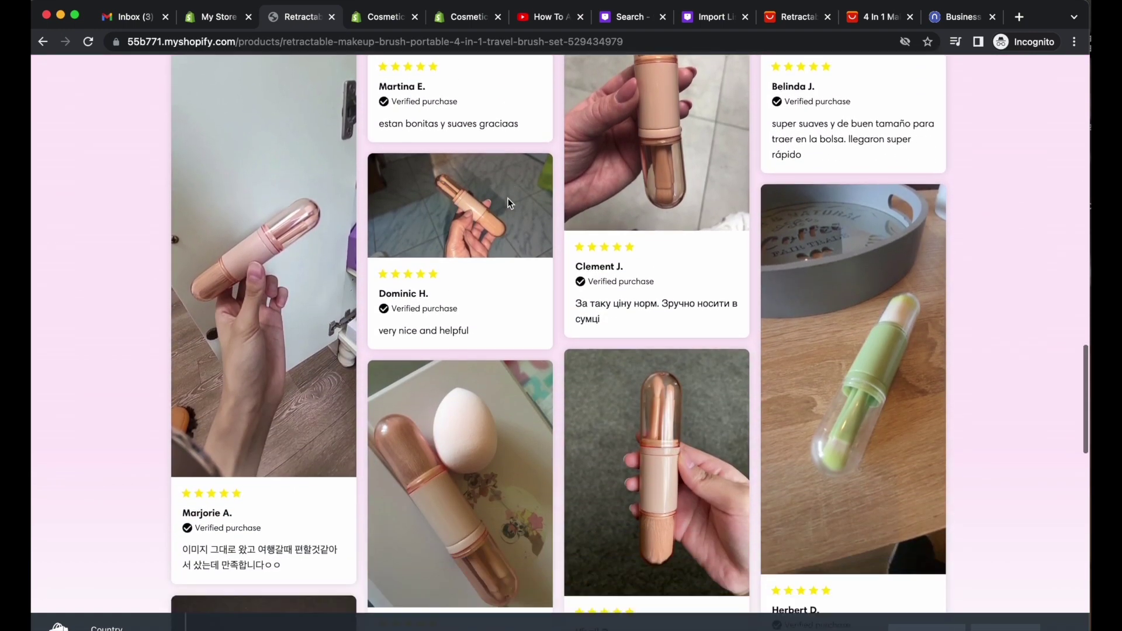
scroll(507, 198, down, 5)
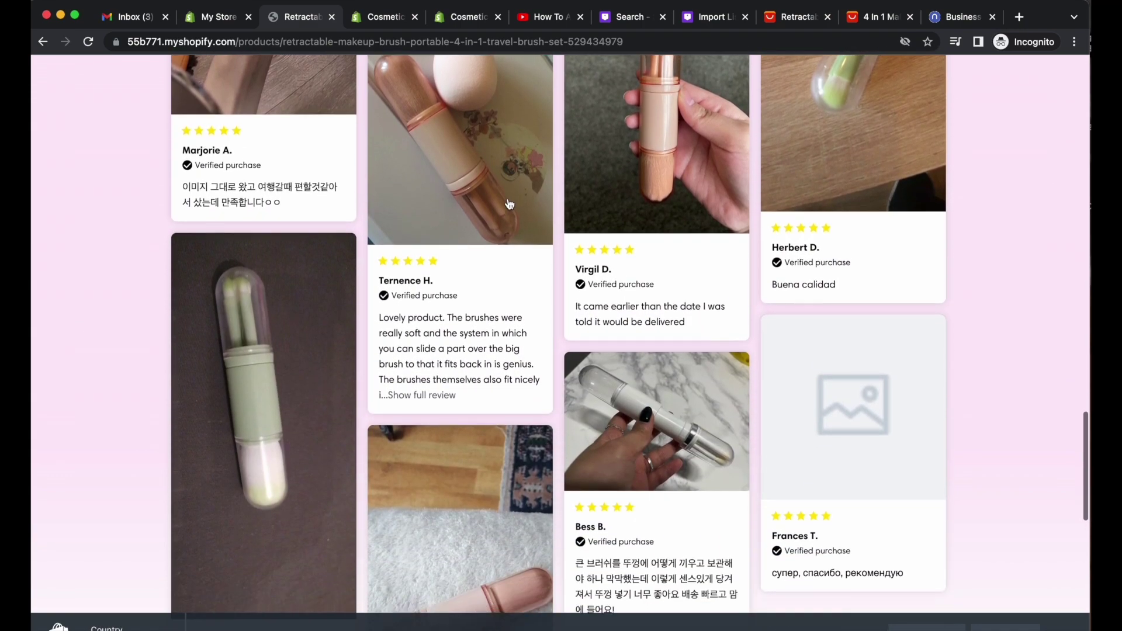